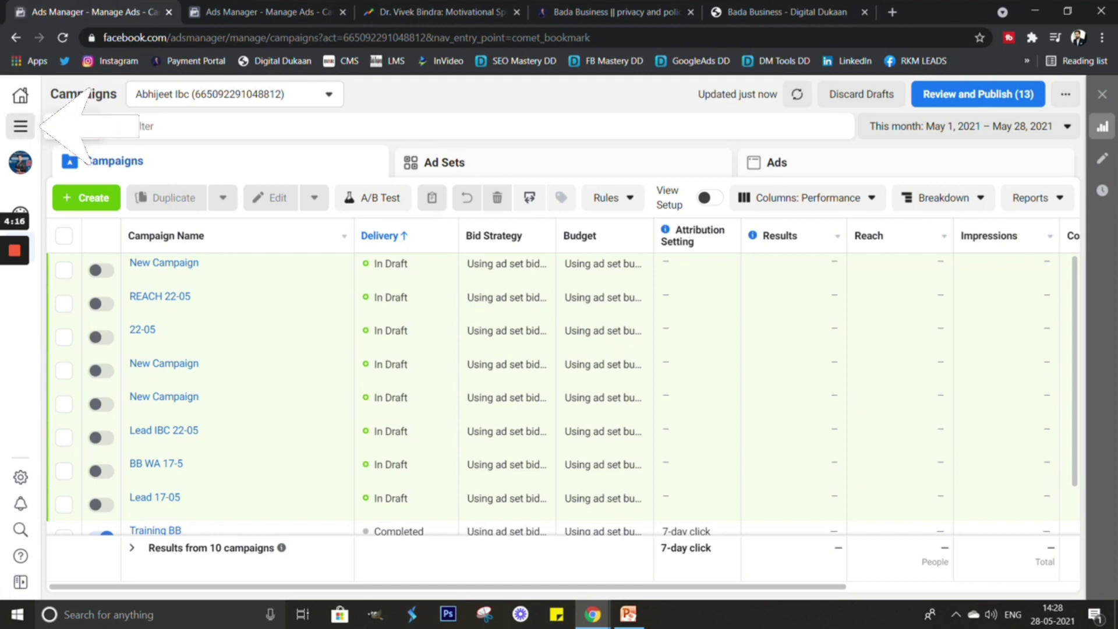
# Check the ad account's billing balance of ₹539.99 and start adding funds.
pyautogui.click(21, 125)
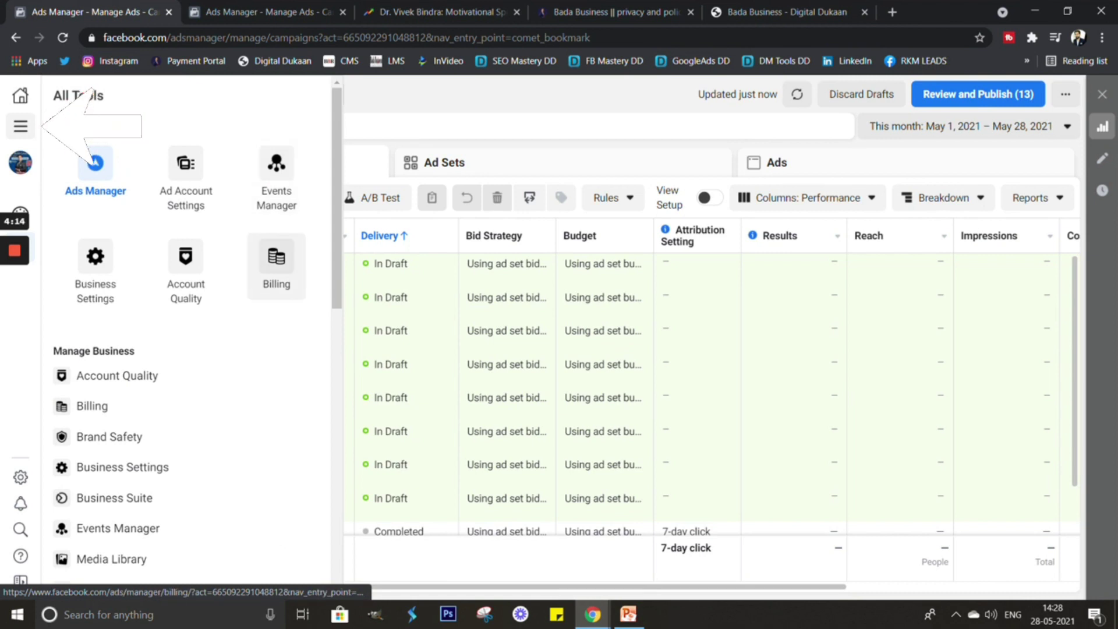
pyautogui.click(276, 262)
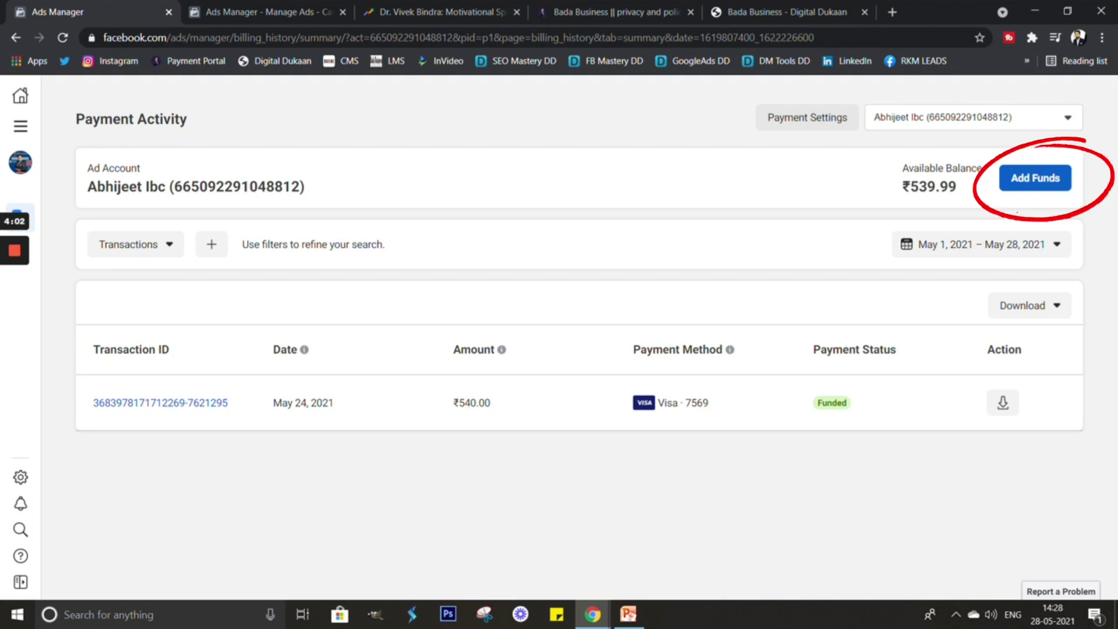
pyautogui.click(1035, 177)
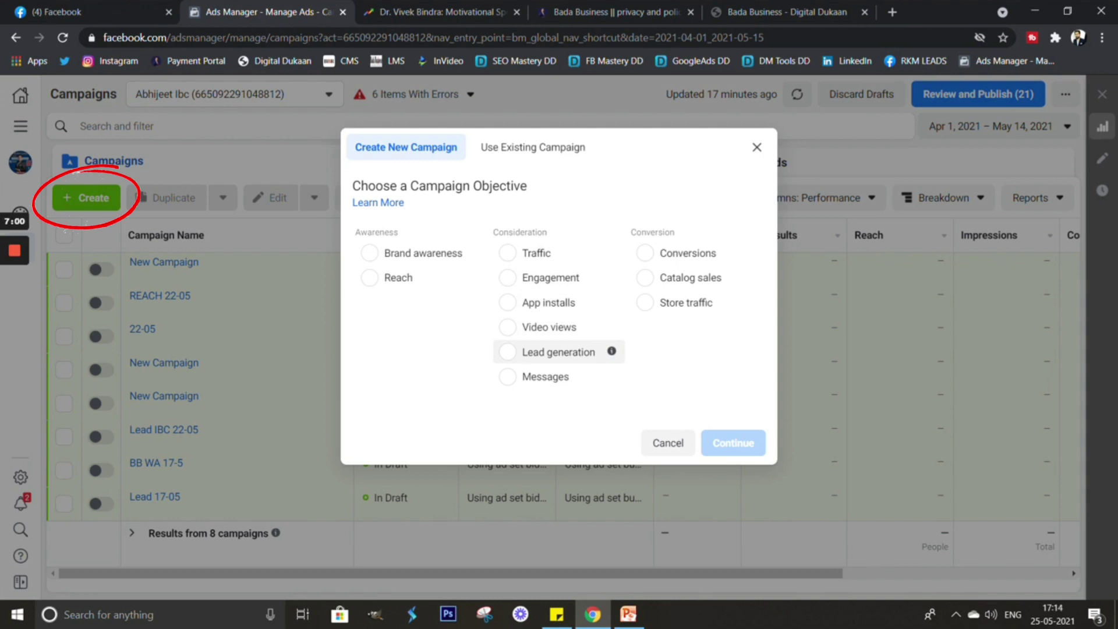
# Choose Lead generation as the objective and name the campaign 'Training BB'.
pyautogui.click(507, 352)
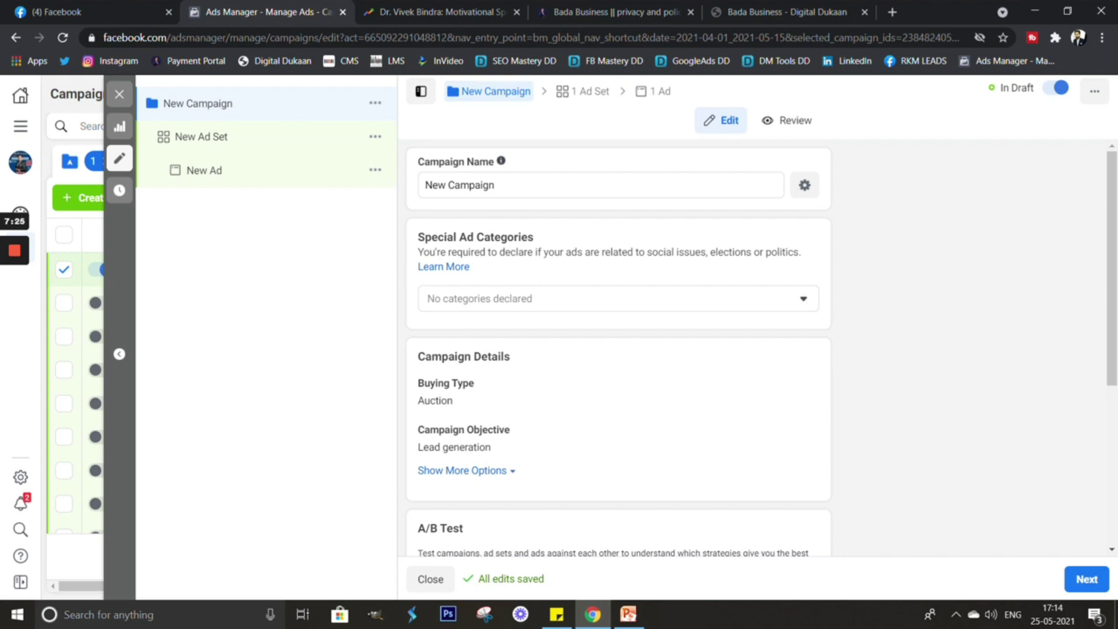
pyautogui.moveTo(494, 184); pyautogui.dragTo(424, 185)
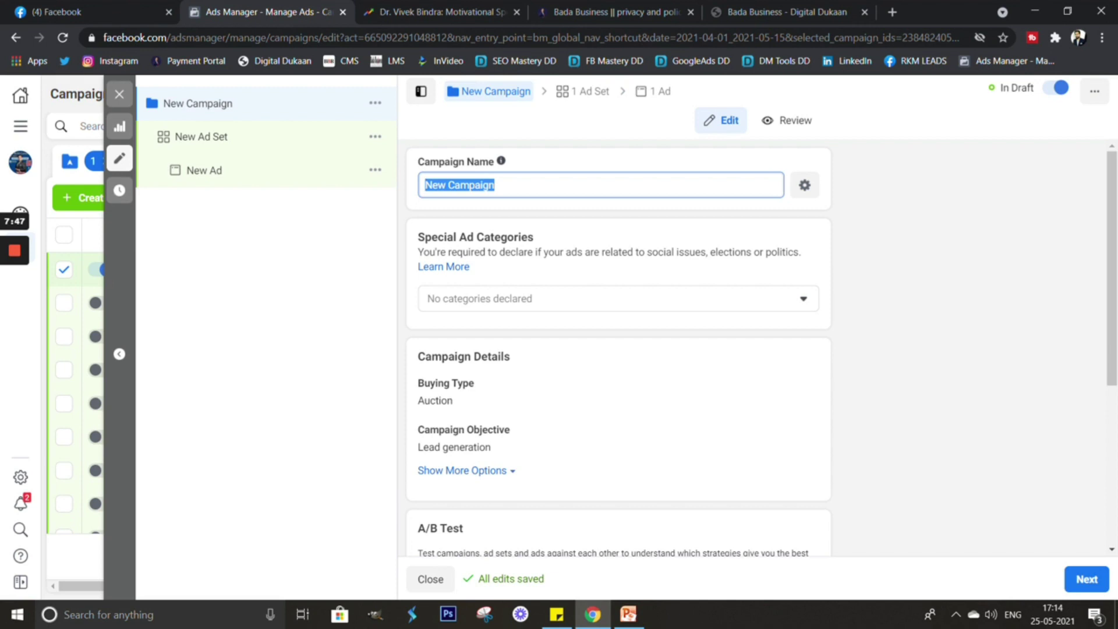
pyautogui.write('Tra')
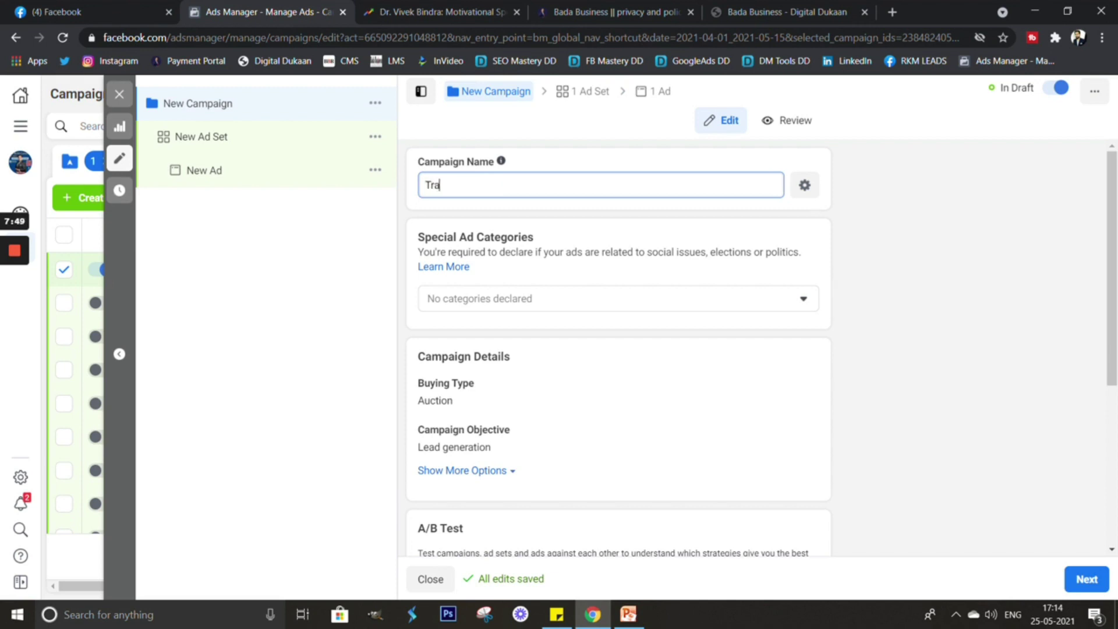
pyautogui.write('ning')
pyautogui.click(444, 184)
pyautogui.write('i')
pyautogui.click(449, 184)
pyautogui.write('BB')
pyautogui.press('Tab')
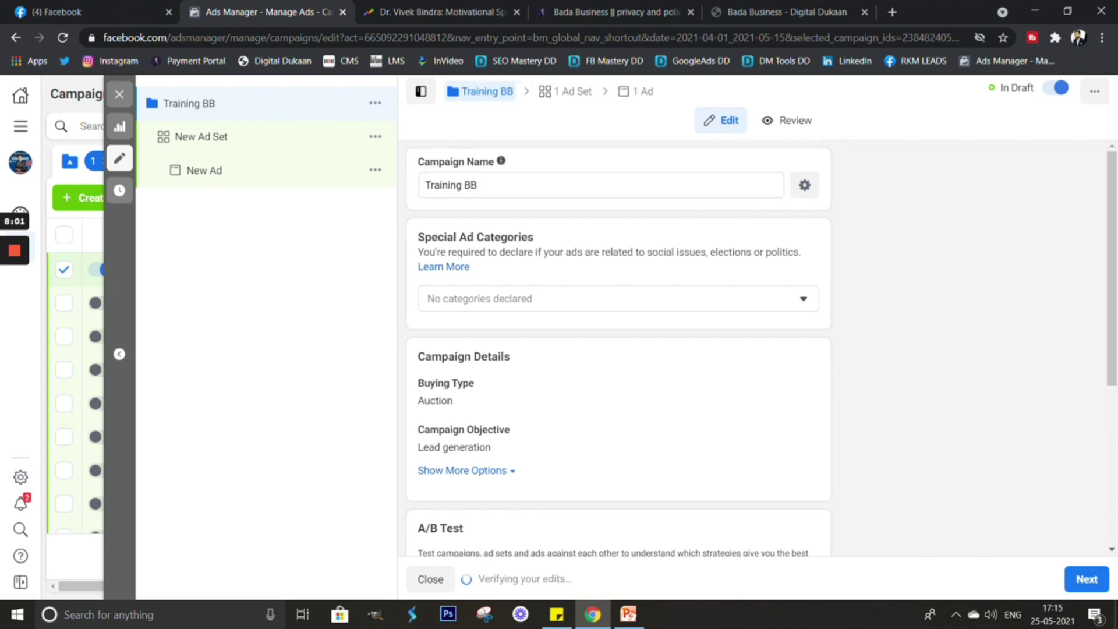
# Confirm the 'Training BB' campaign name and scroll through the campaign settings.
pyautogui.click(477, 184)
pyautogui.press('Tab')
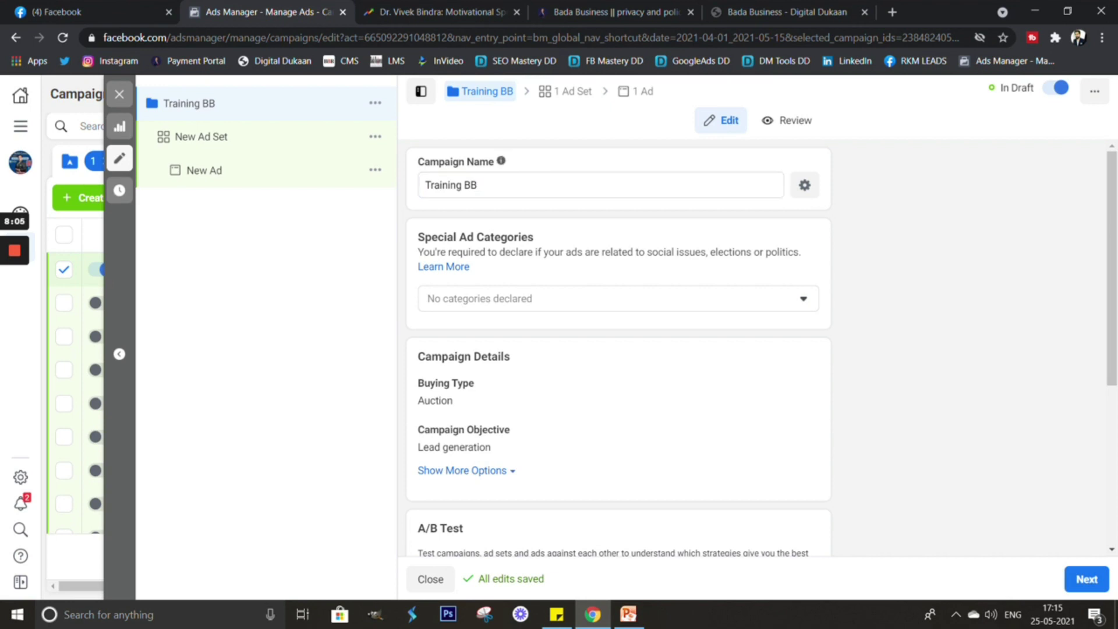
pyautogui.click(477, 184)
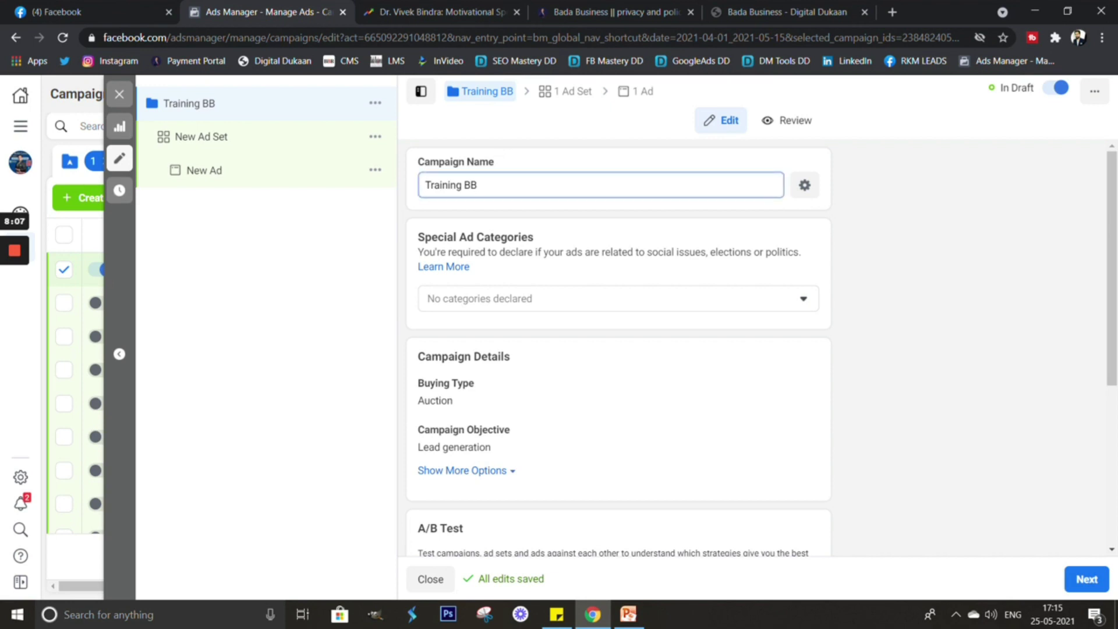
pyautogui.scroll(-2, 618, 349)
pyautogui.scroll(-2, 617, 349)
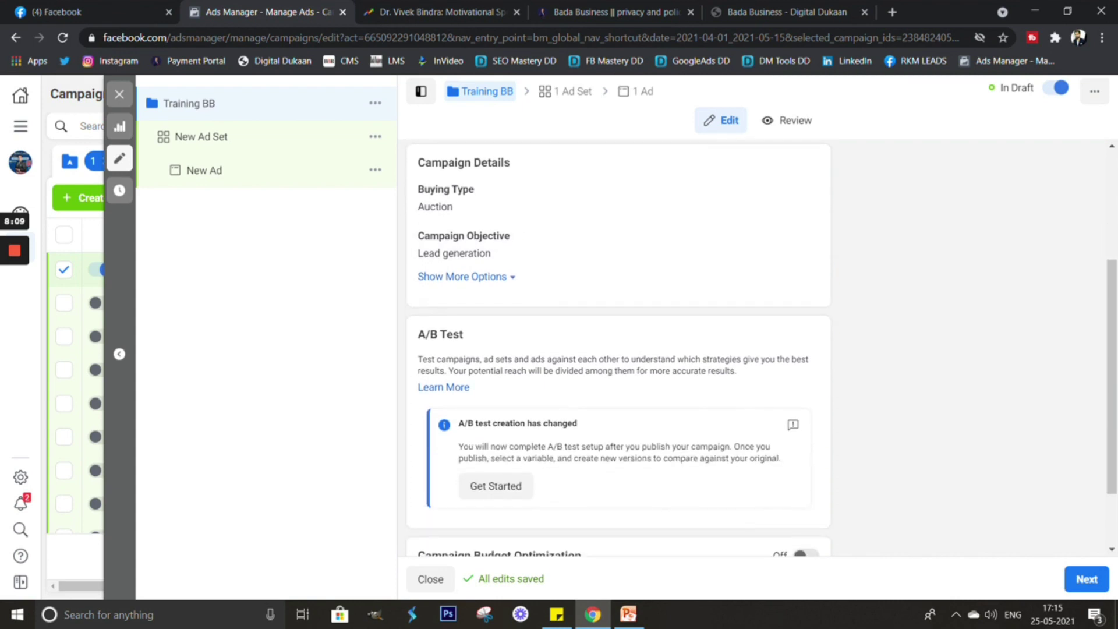
pyautogui.scroll(1, 617, 280)
pyautogui.scroll(-2, 617, 280)
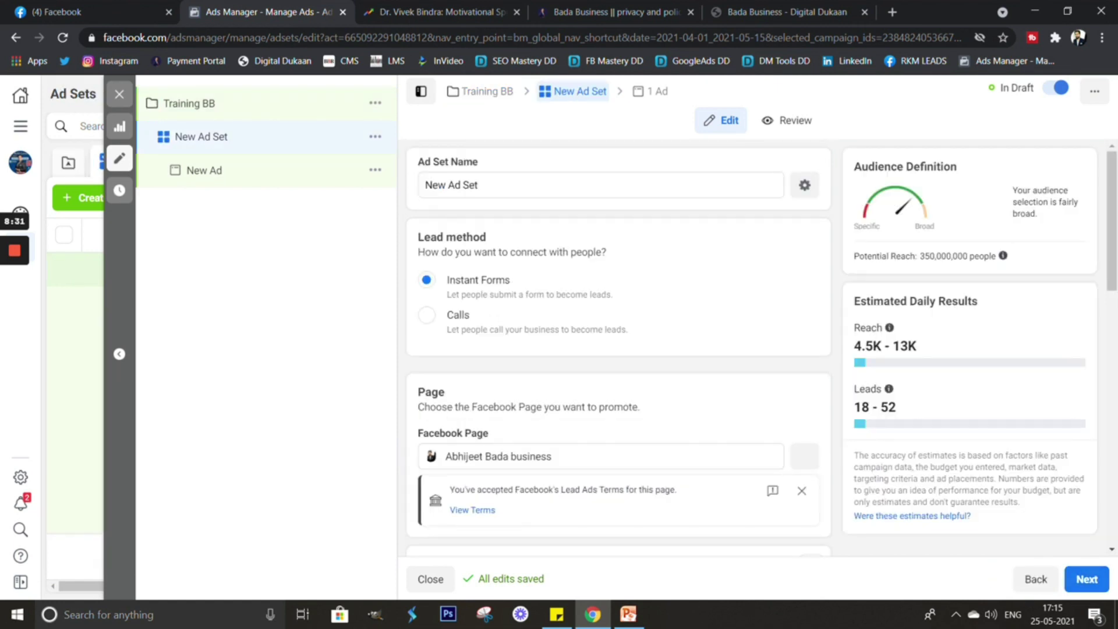
# Rename the ad set to 'Training Ad set 1', keeping Instant Forms, and scroll to Budget & Schedule.
pyautogui.tripleClick(451, 185)
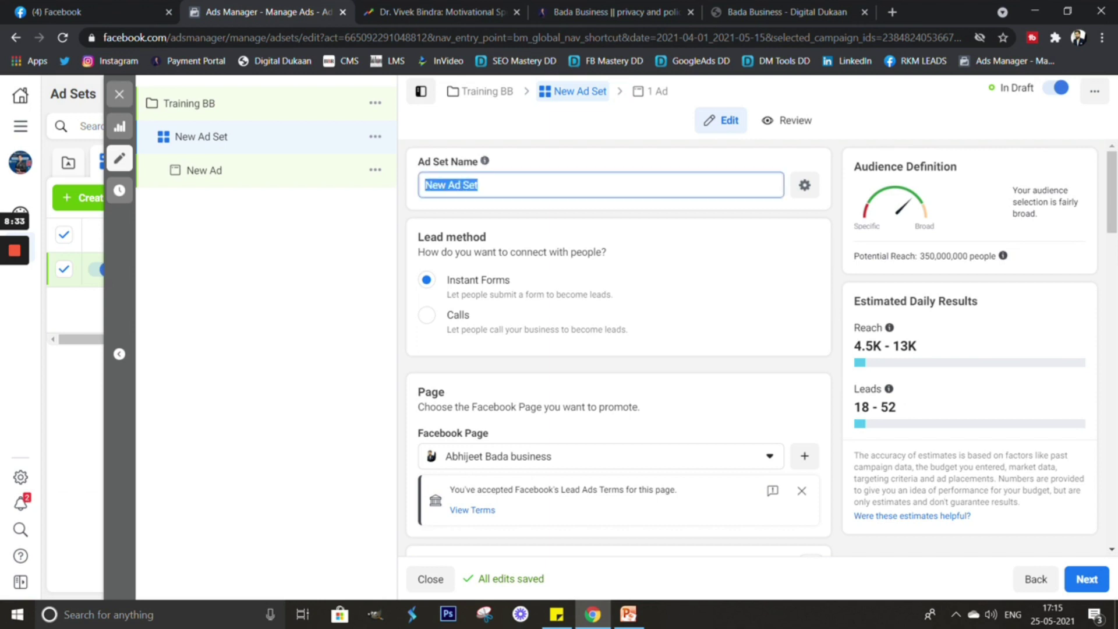
pyautogui.write('Trainin')
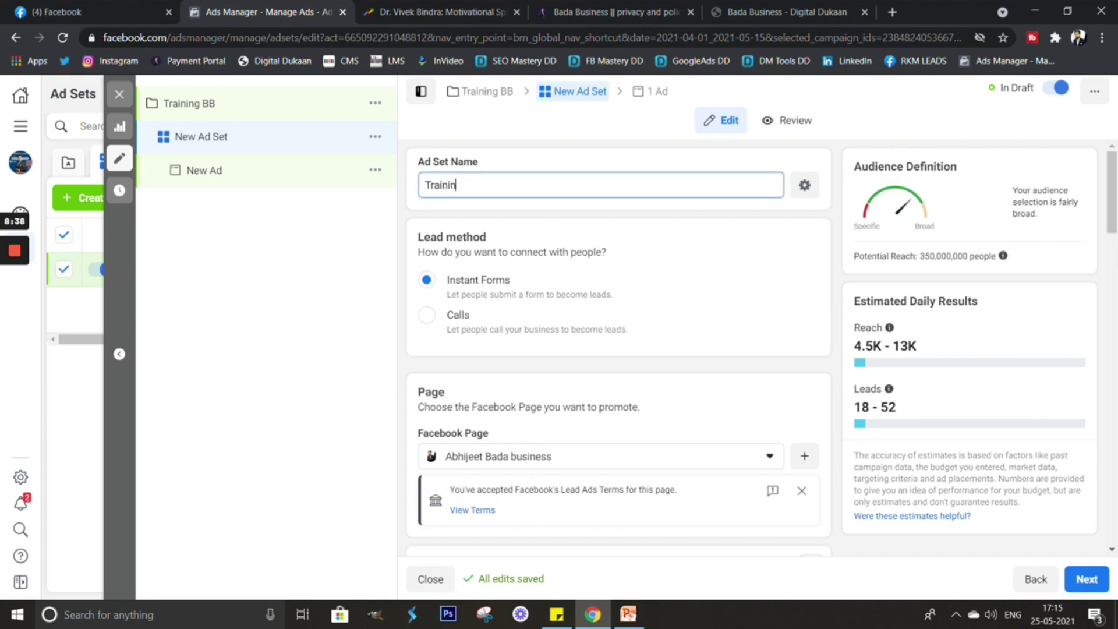
pyautogui.write('g Ad set 1')
pyautogui.scroll(-1, 617, 349)
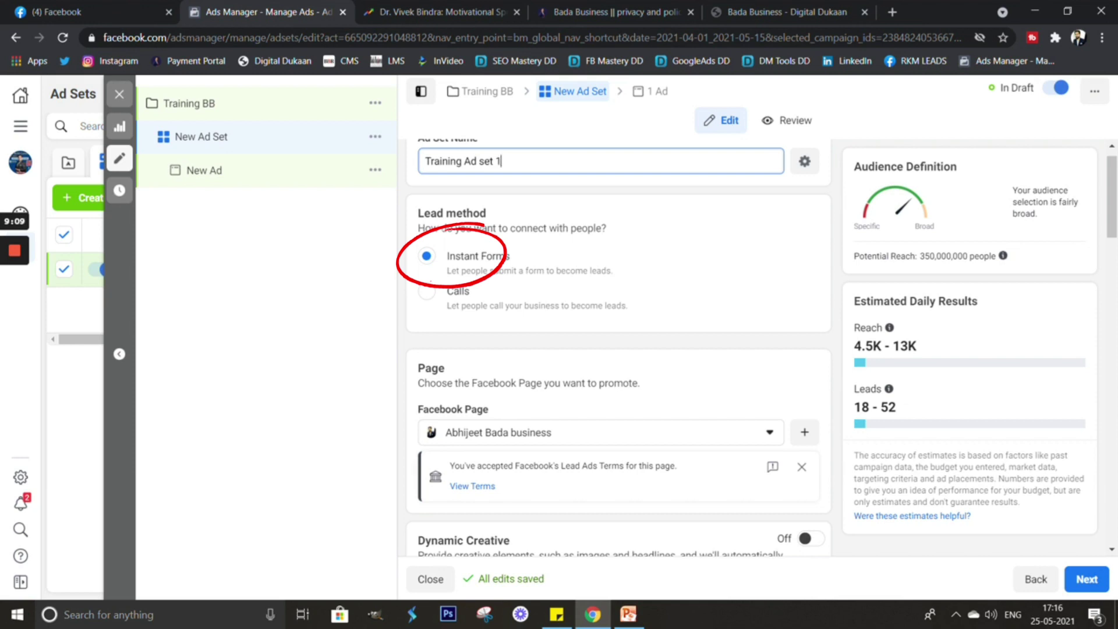
pyautogui.scroll(-1, 617, 349)
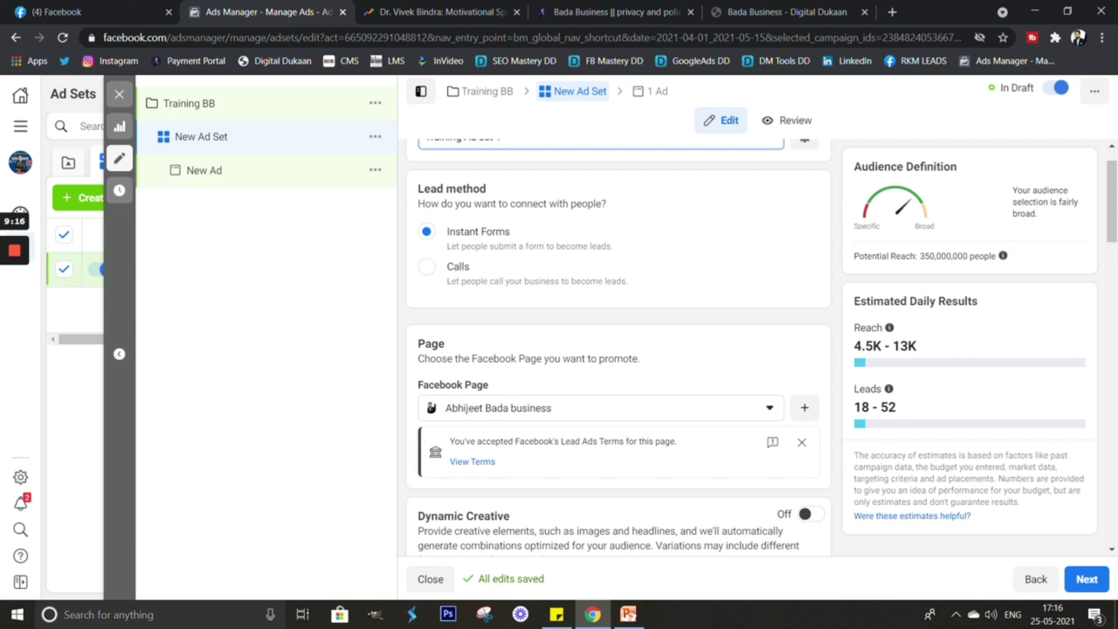
pyautogui.scroll(-3, 617, 350)
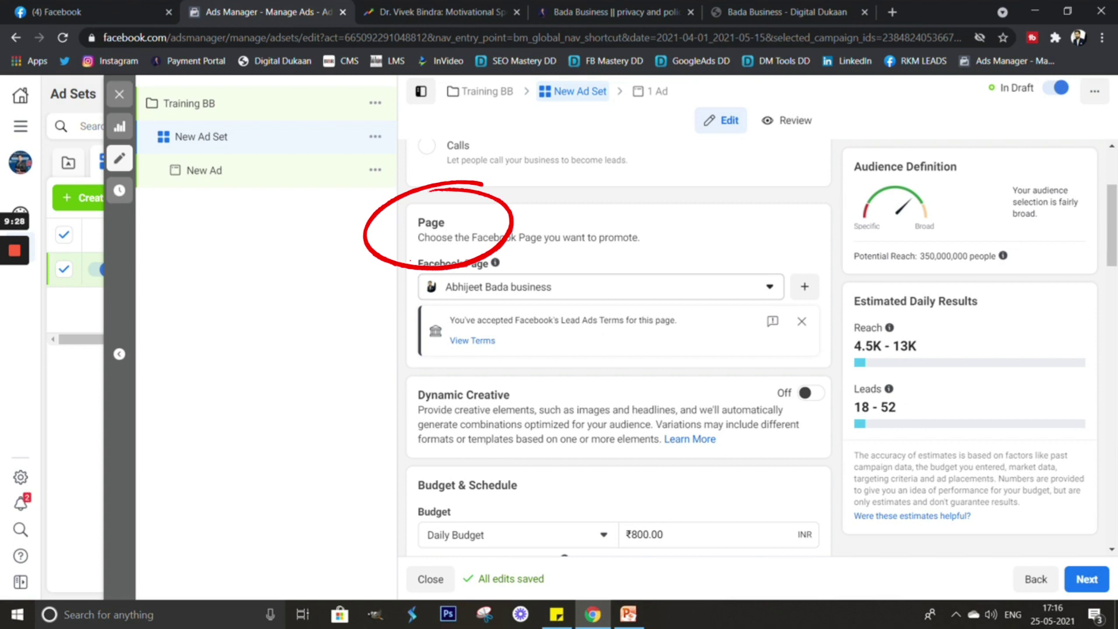
pyautogui.scroll(-4, 617, 349)
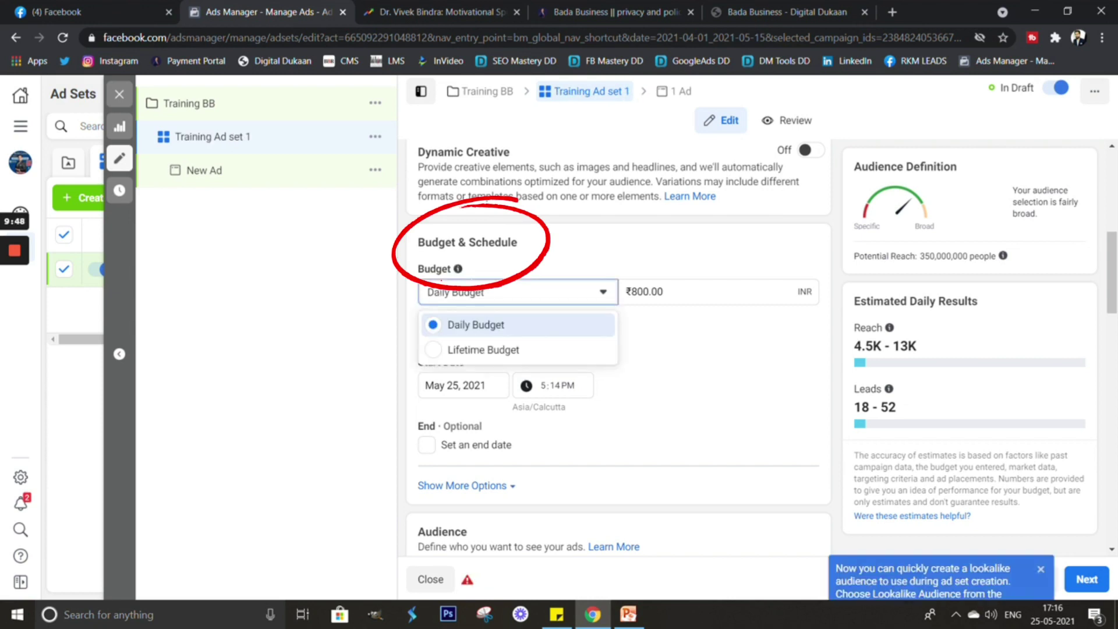
# Switch to a Lifetime Budget starting May 26, 2021 at 7:00 AM.
pyautogui.press('Escape')
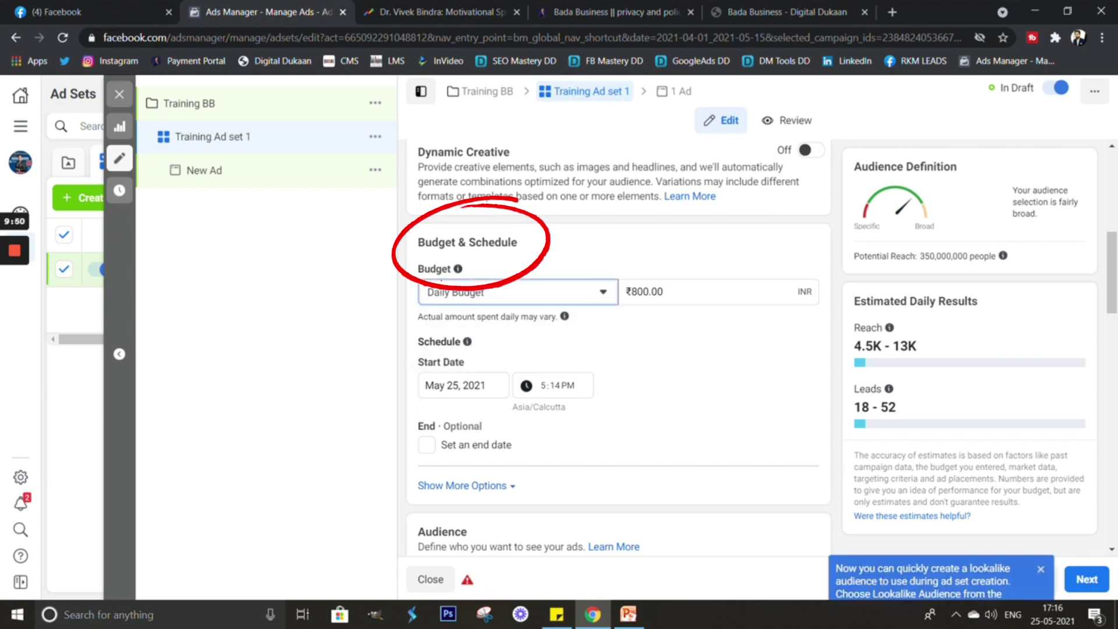
pyautogui.press('Return')
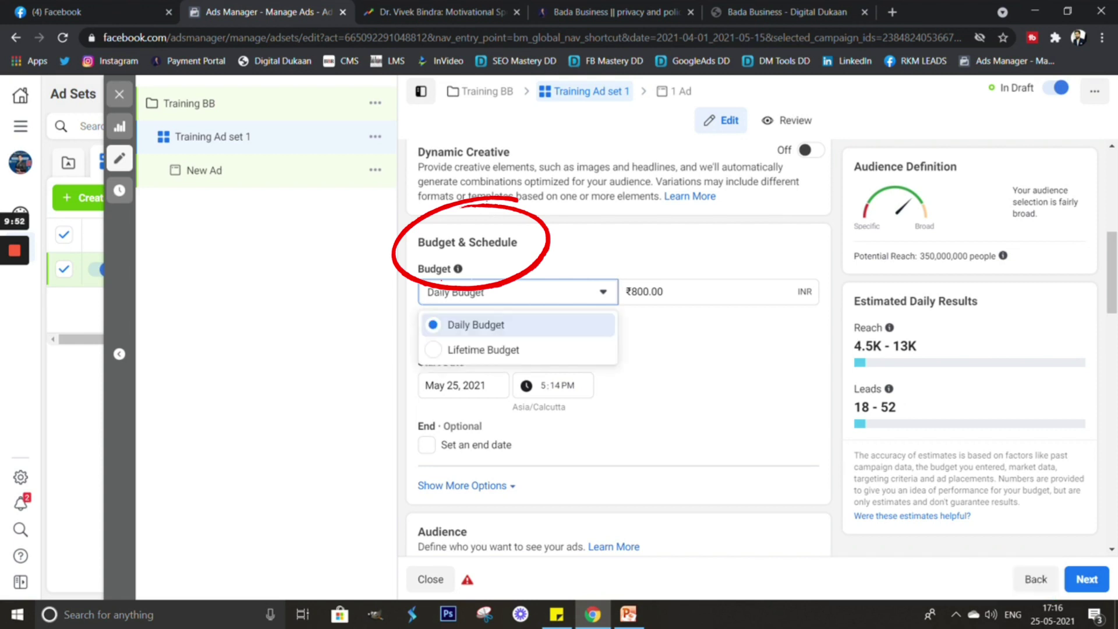
pyautogui.press('Down')
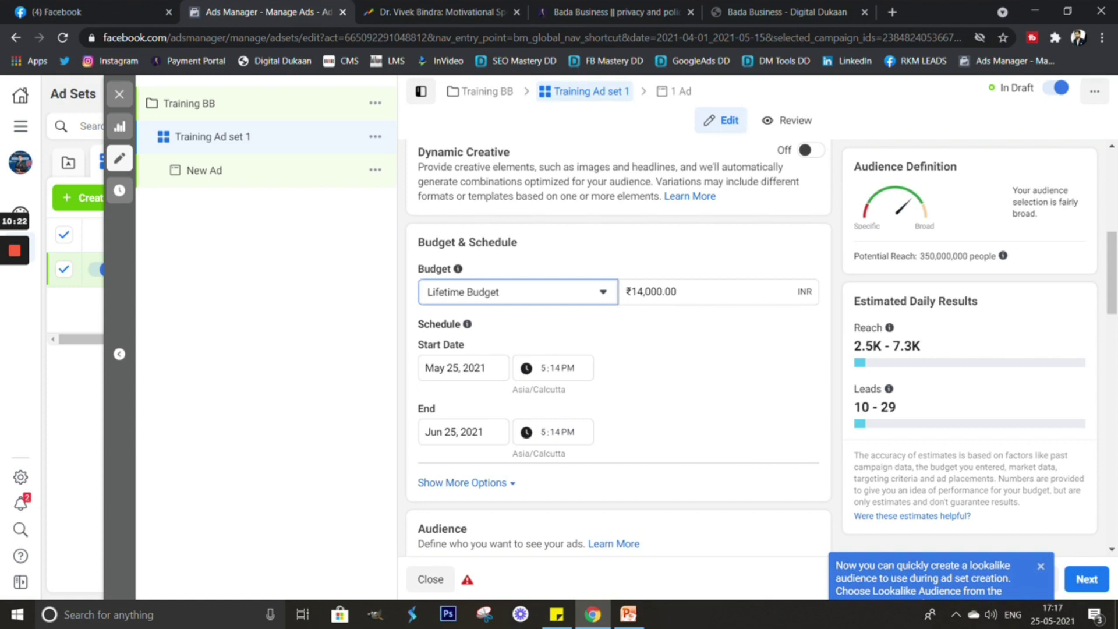
pyautogui.click(463, 368)
pyautogui.click(505, 519)
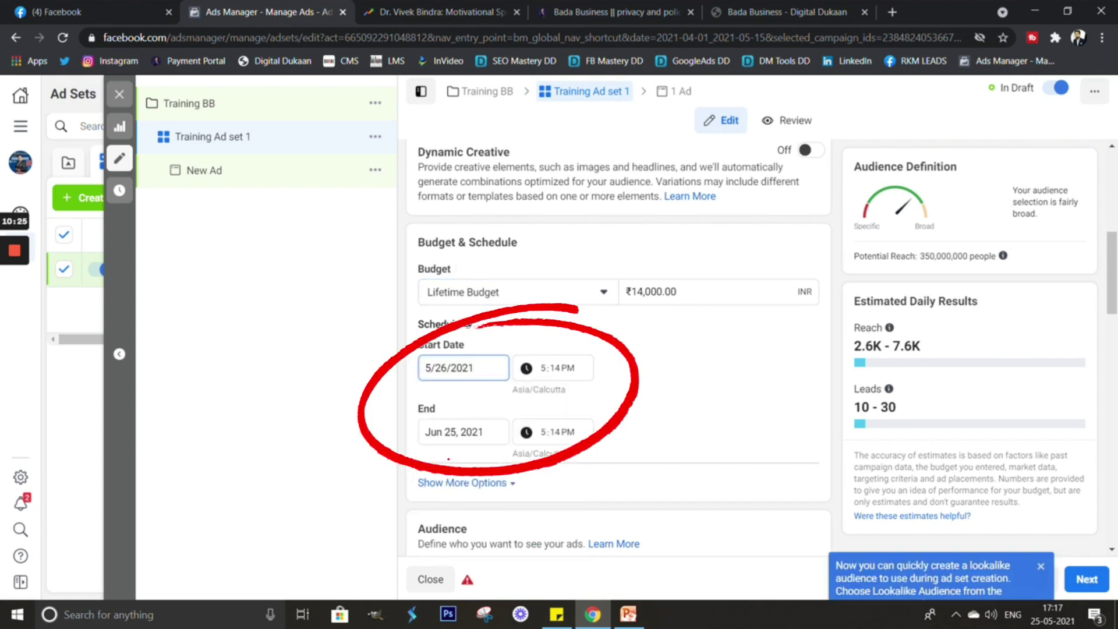
pyautogui.press('Tab')
pyautogui.press('Up')
pyautogui.press('Up')
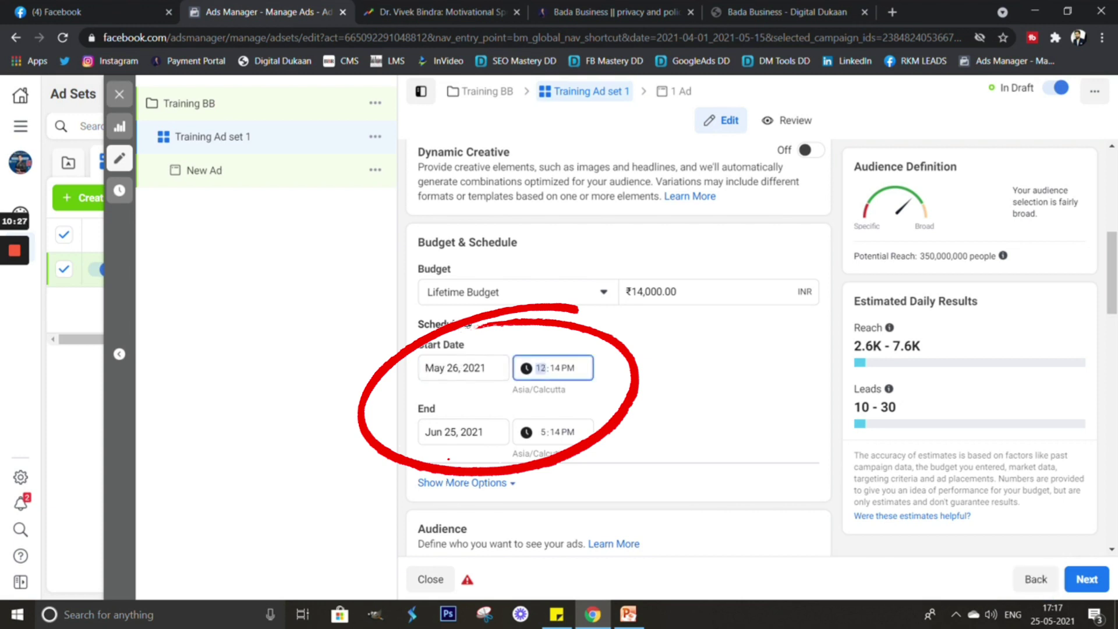
pyautogui.press('Tab')
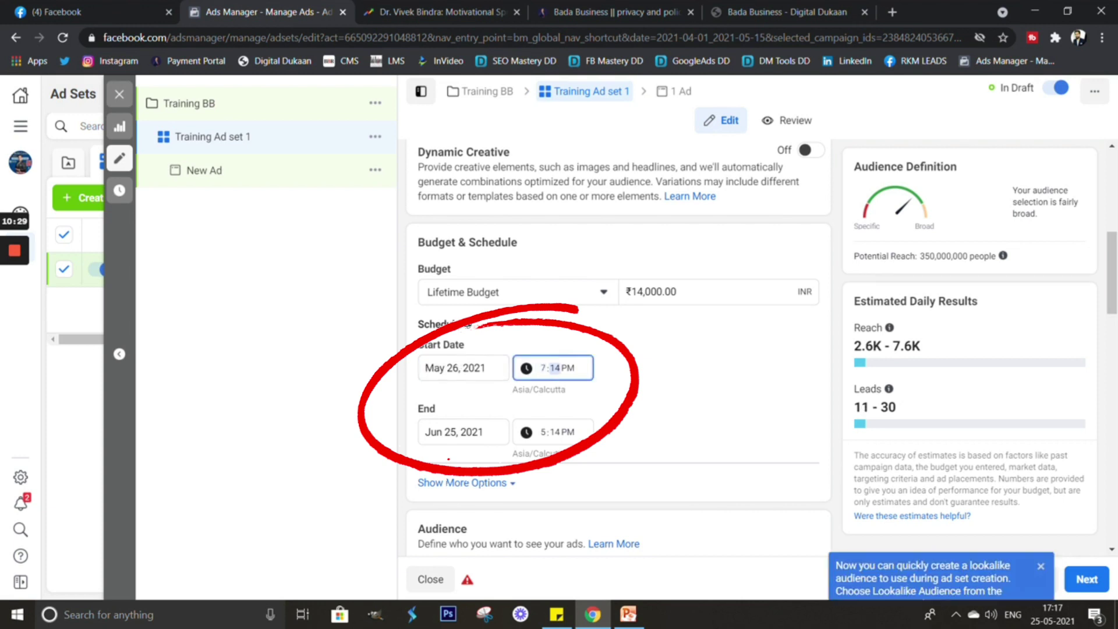
pyautogui.write('00')
pyautogui.press('Tab')
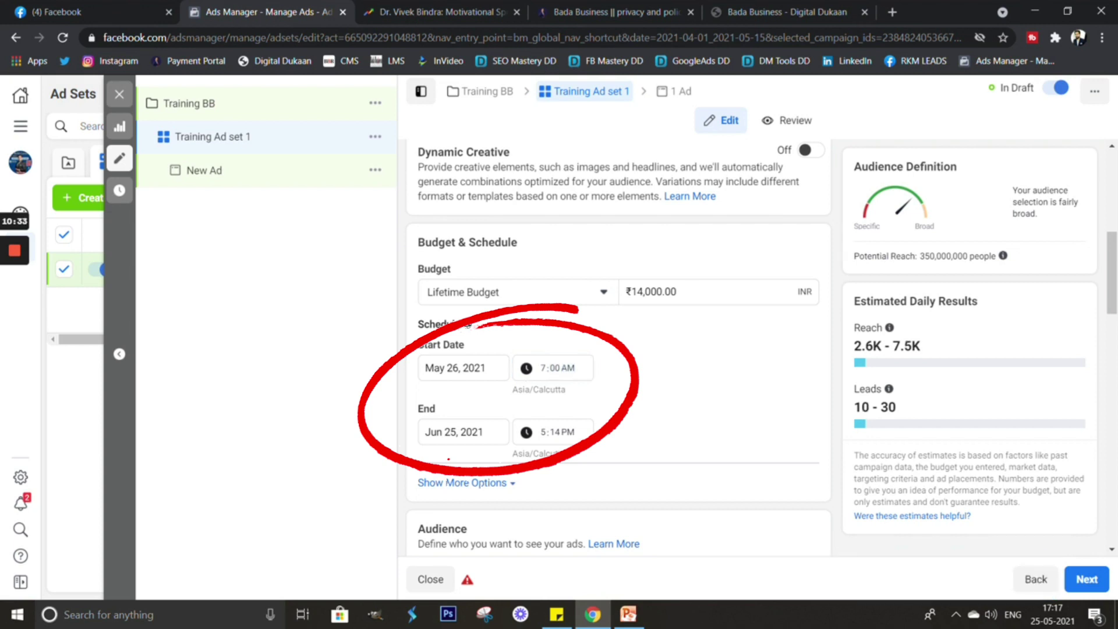
# Set the end to 5/27/2021 12:00 AM and the lifetime budget to 500.
pyautogui.press('Tab')
pyautogui.write('5/27/2021')
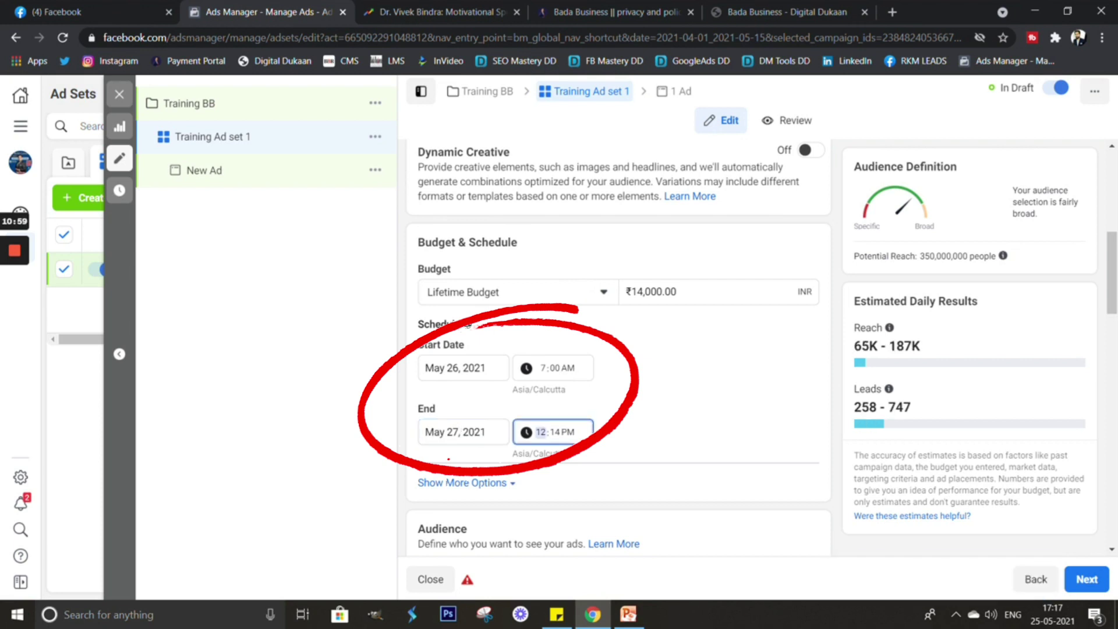
pyautogui.press('Tab')
pyautogui.write('00')
pyautogui.press('Tab')
pyautogui.write('a')
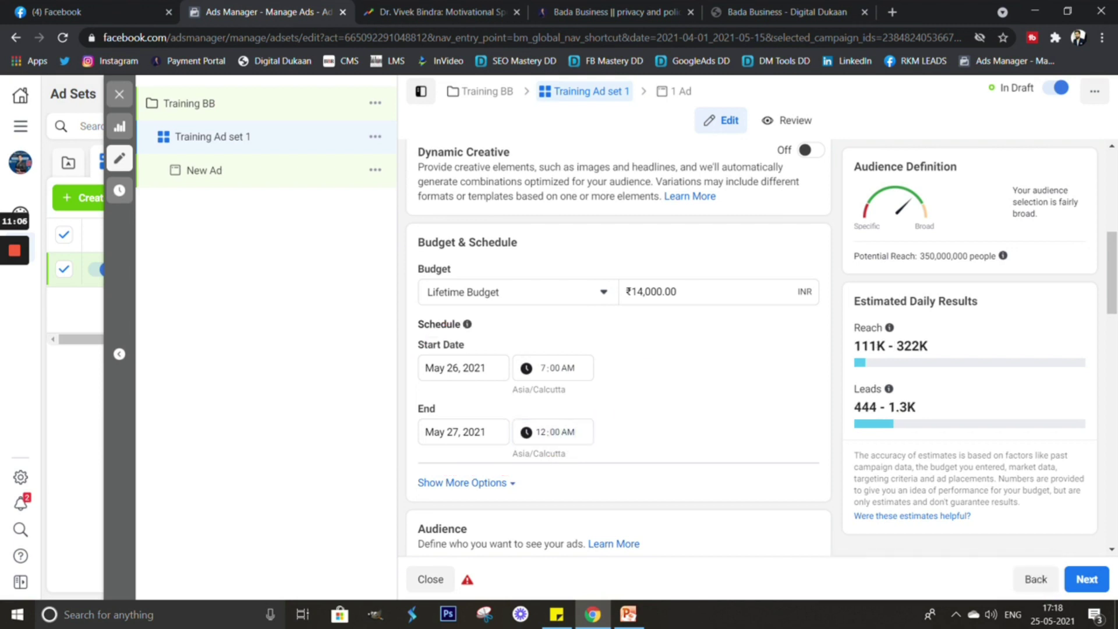
pyautogui.moveTo(637, 291); pyautogui.dragTo(662, 291)
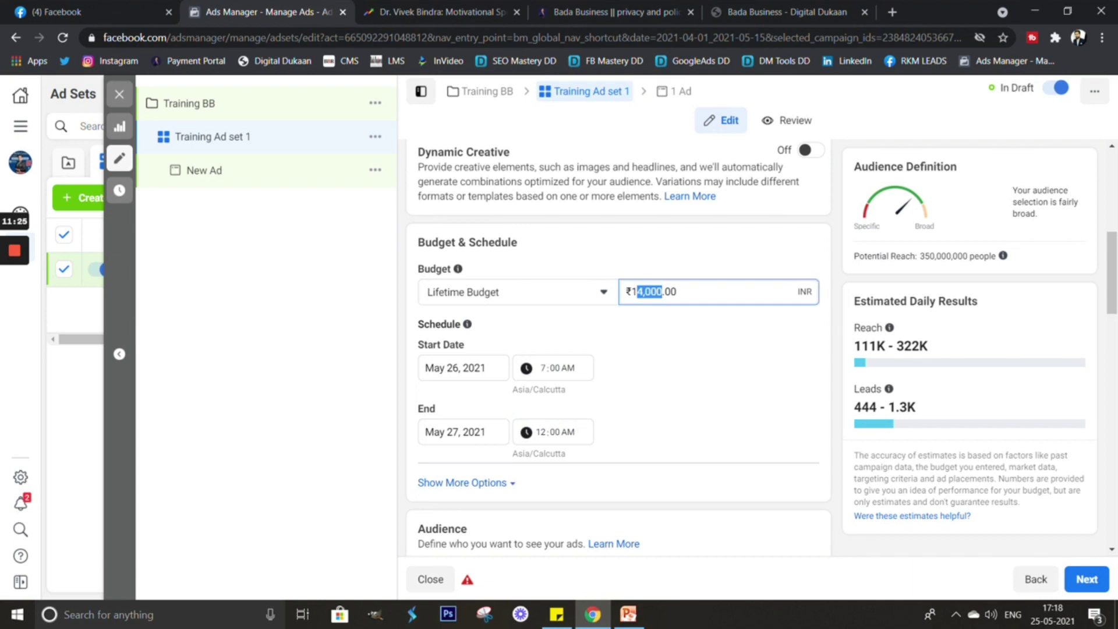
pyautogui.press('BackSpace')
pyautogui.write('500')
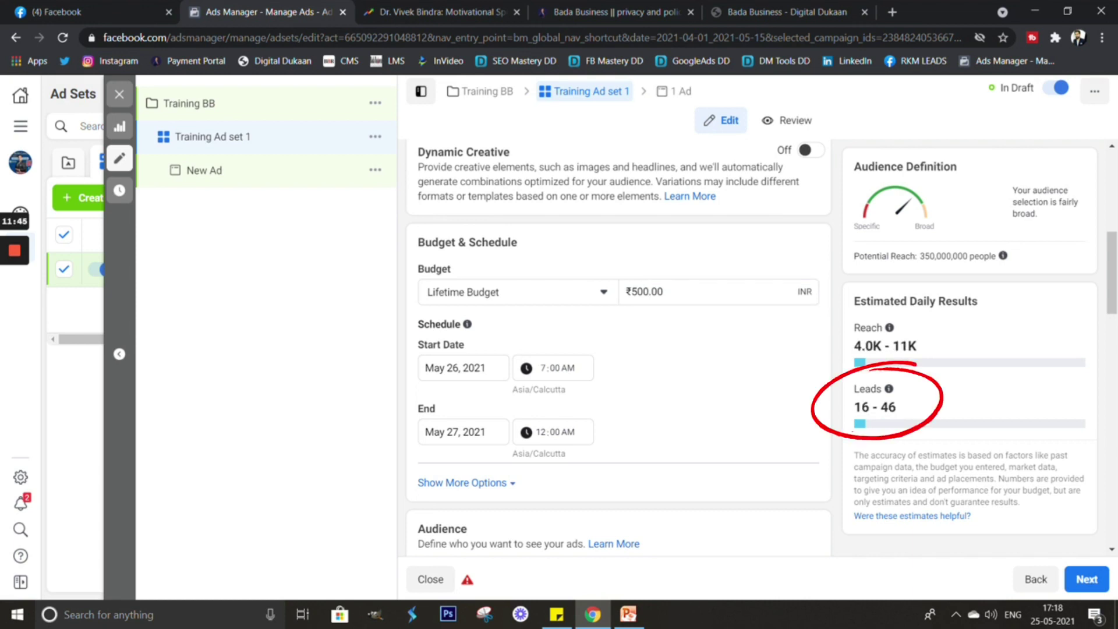
# Scroll through the budget and audience settings, then view the Google Trends interest chart.
pyautogui.scroll(-1, 619, 349)
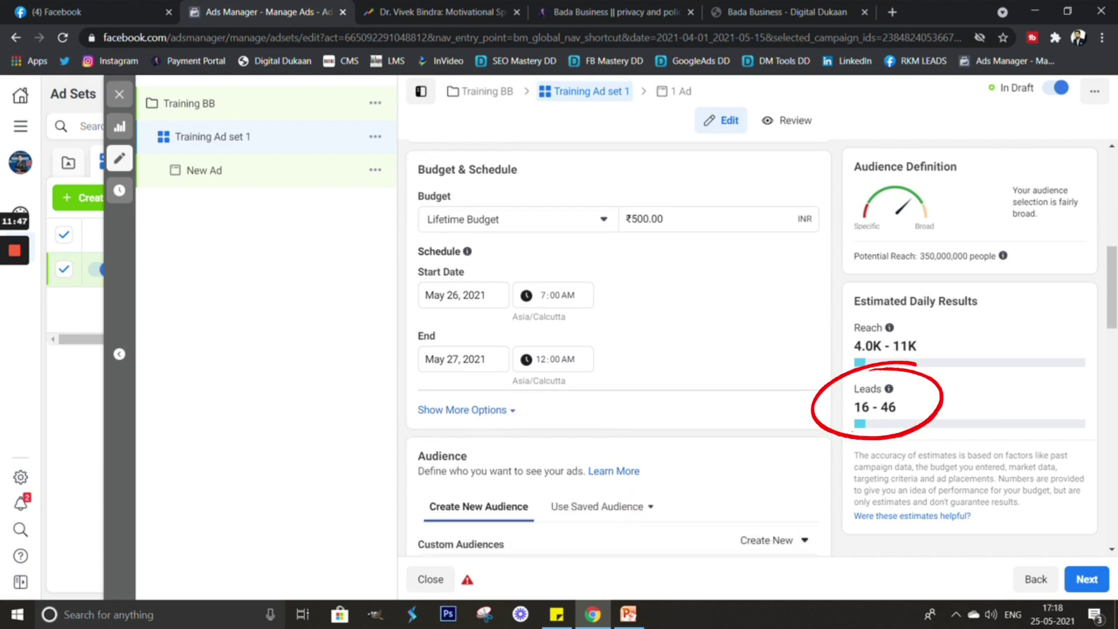
pyautogui.scroll(1, 618, 349)
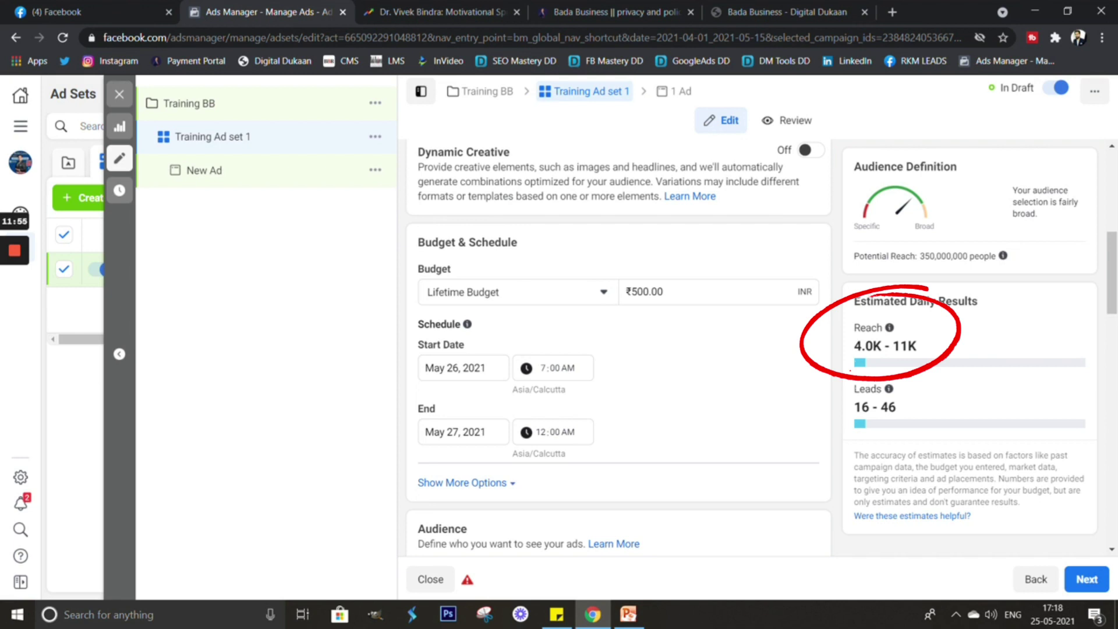
pyautogui.scroll(-1, 618, 349)
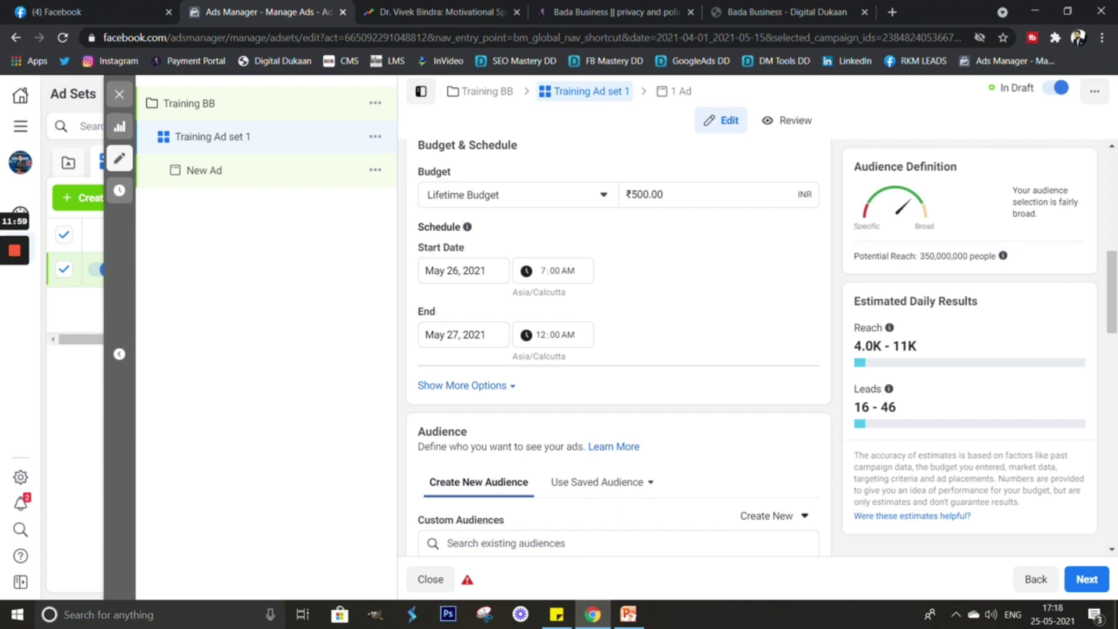
pyautogui.scroll(-1, 618, 349)
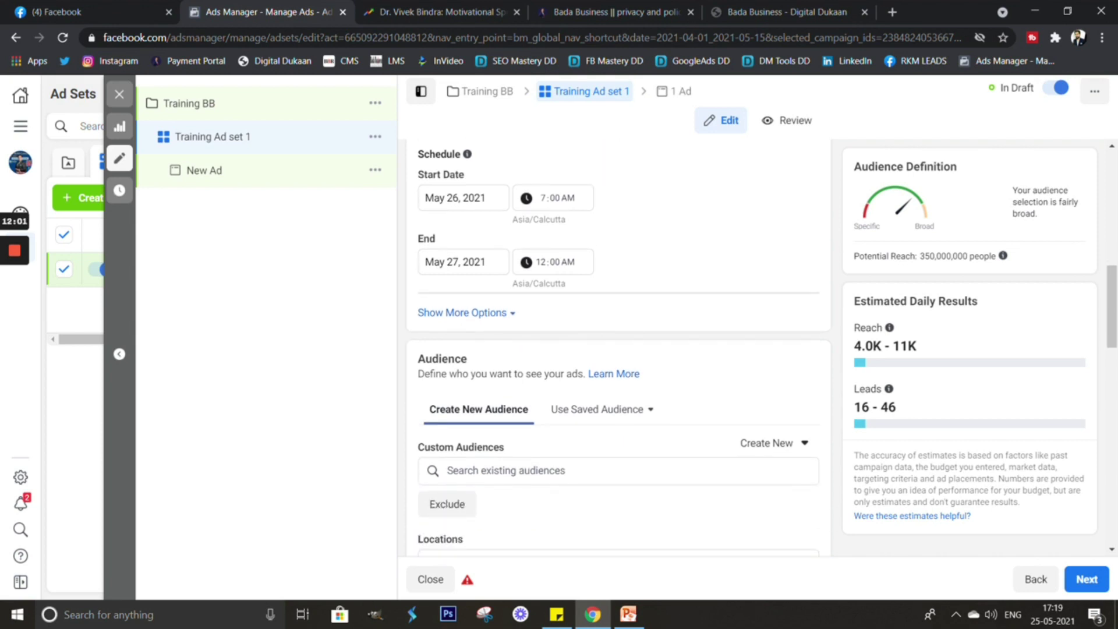
pyautogui.scroll(-1, 618, 350)
pyautogui.scroll(-1, 618, 349)
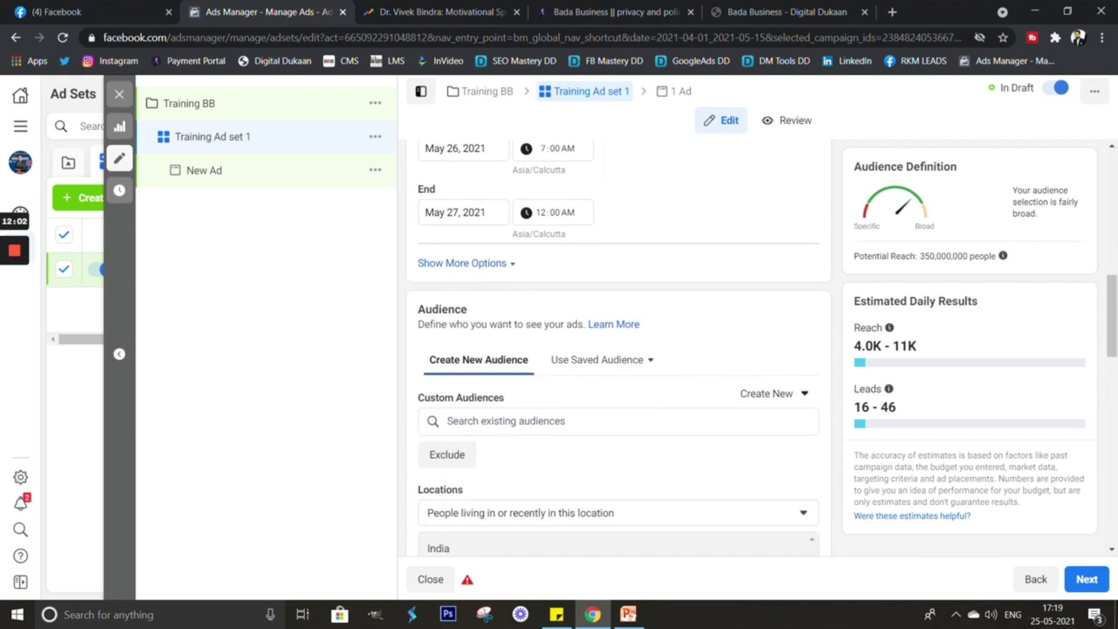
pyautogui.scroll(-2, 618, 349)
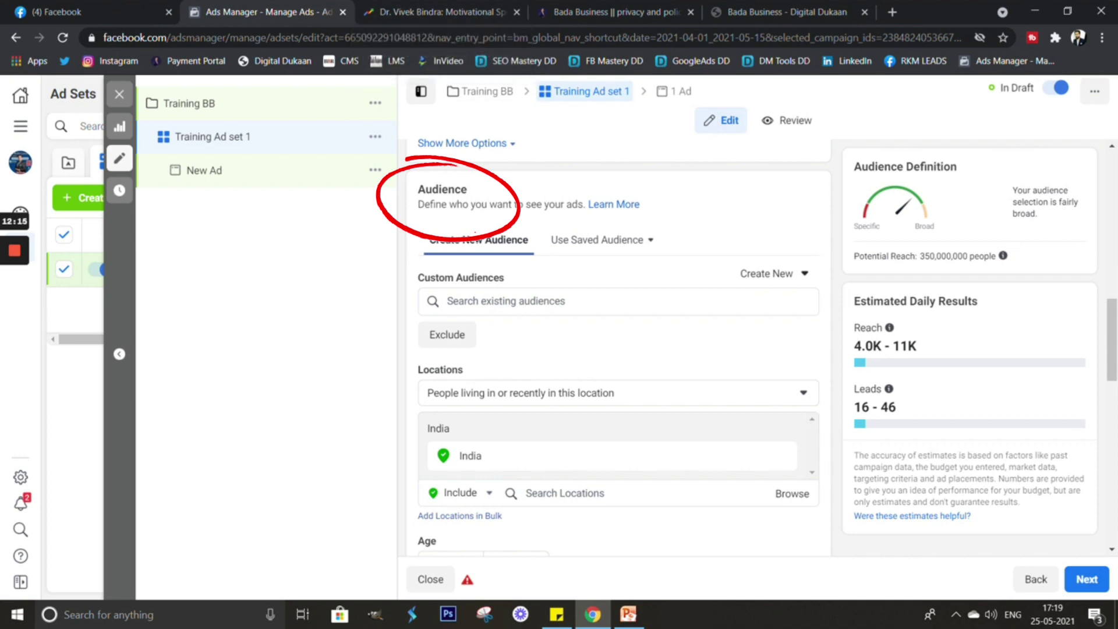
pyautogui.scroll(-1, 618, 349)
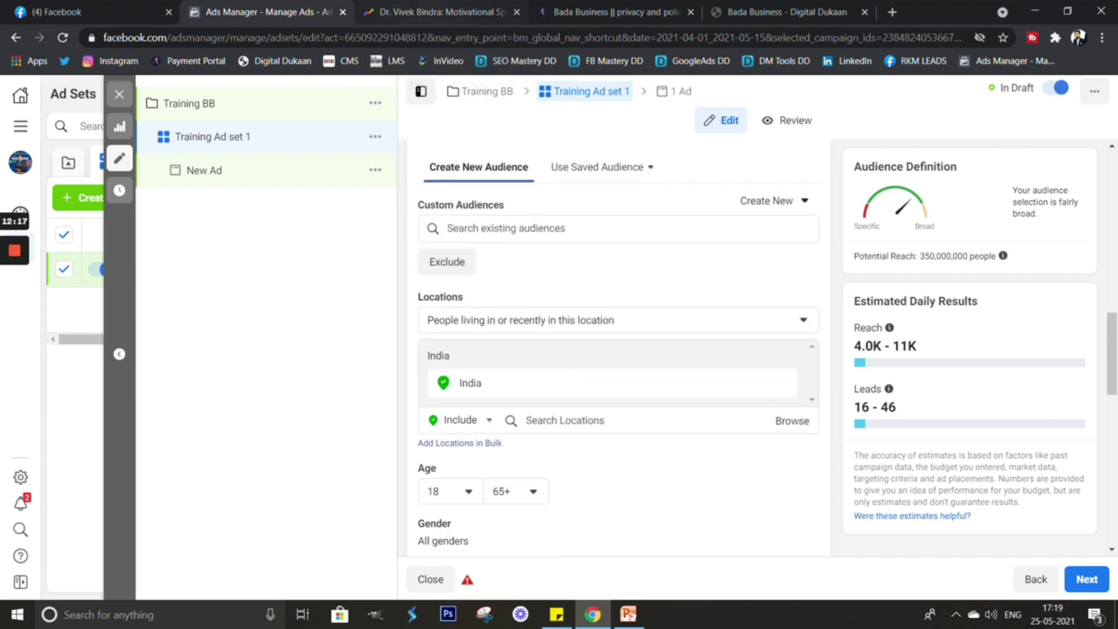
pyautogui.click(437, 12)
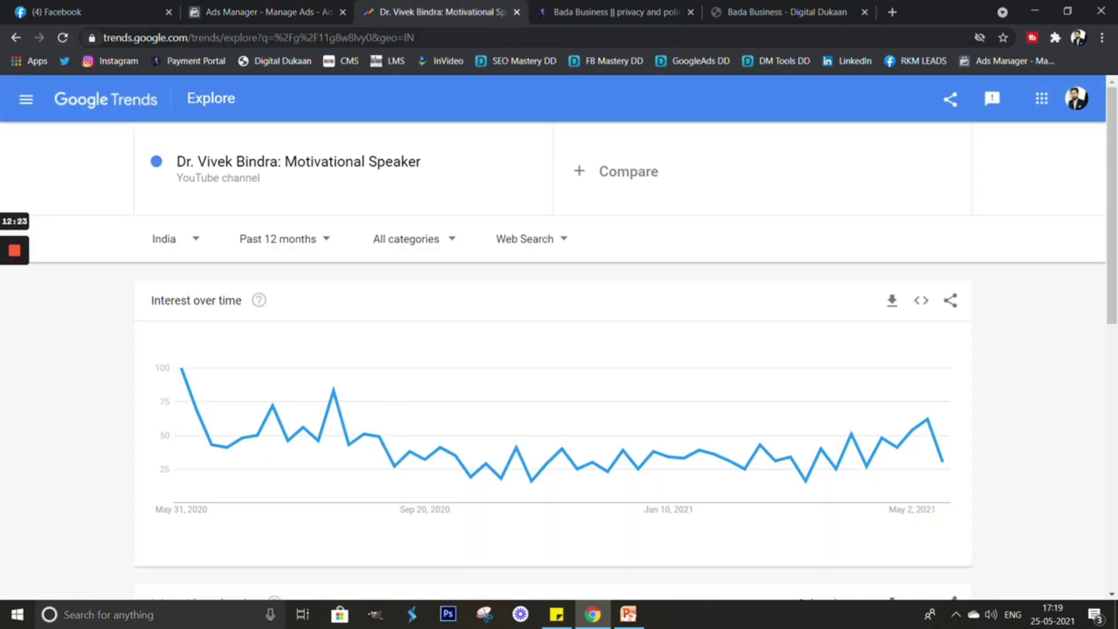
# Inspect the Trends address and search term, then scroll to Interest by subregion.
pyautogui.moveTo(104, 37); pyautogui.dragTo(221, 37)
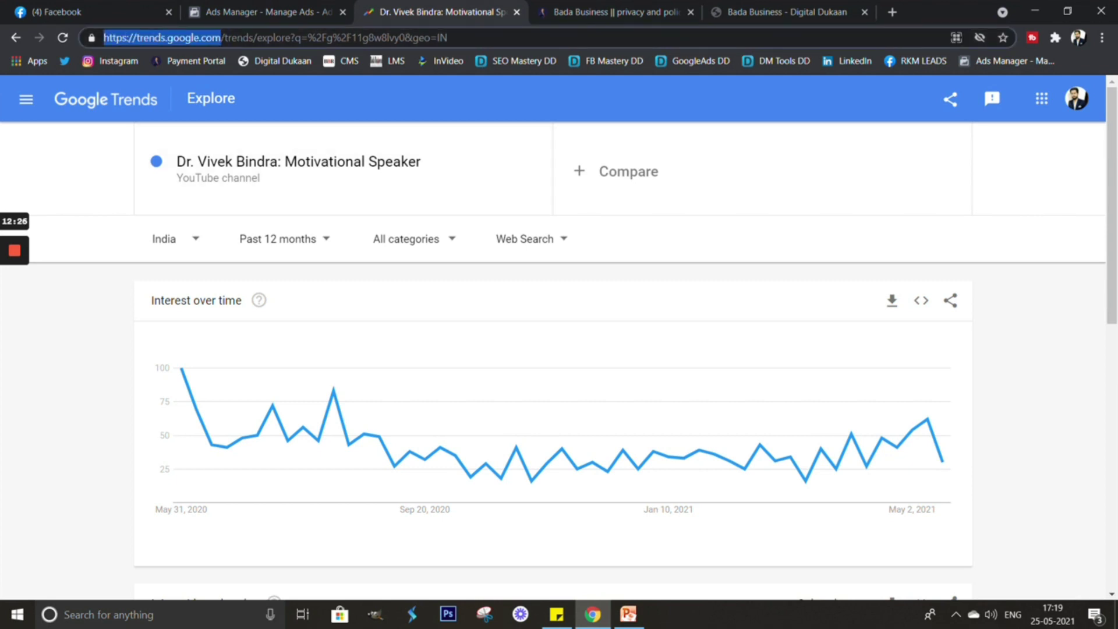
pyautogui.click(349, 175)
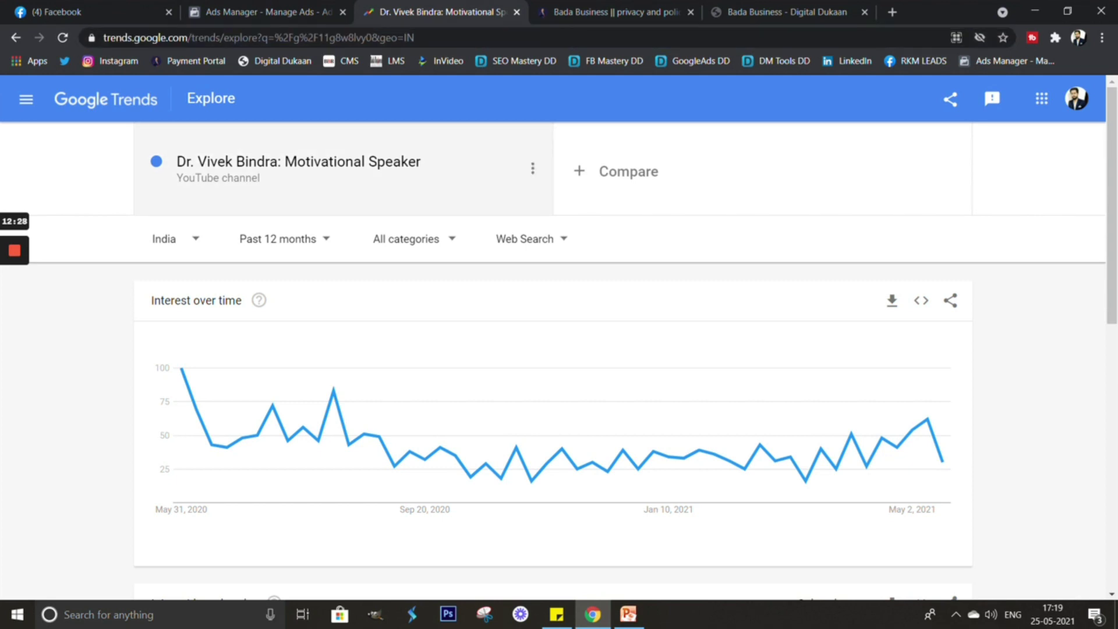
pyautogui.click(396, 168)
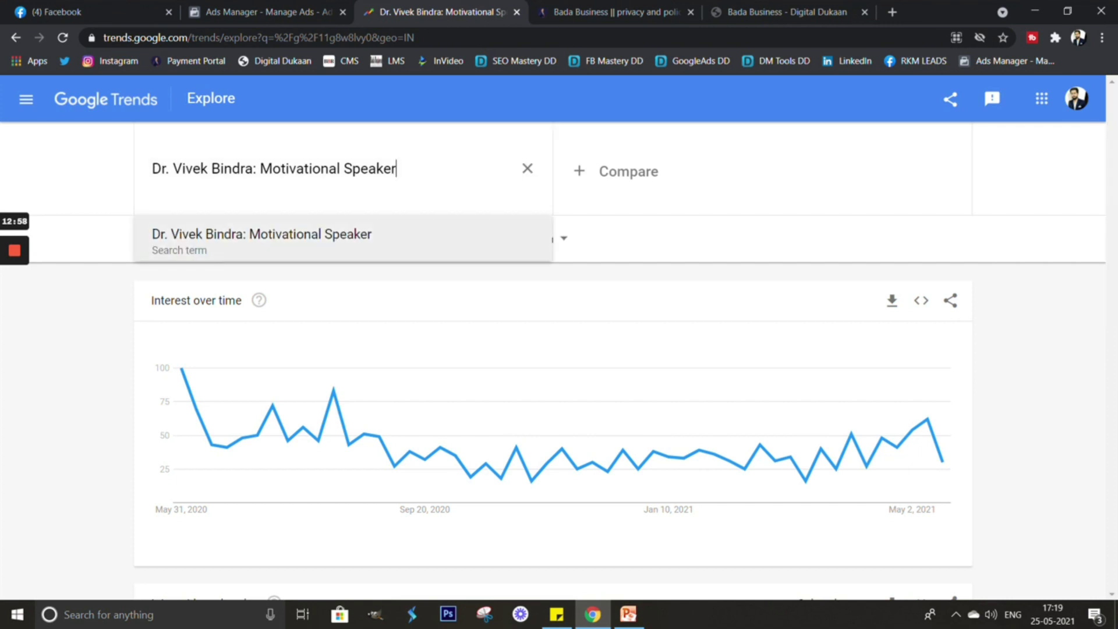
pyautogui.press('Escape')
pyautogui.scroll(-8, 559, 350)
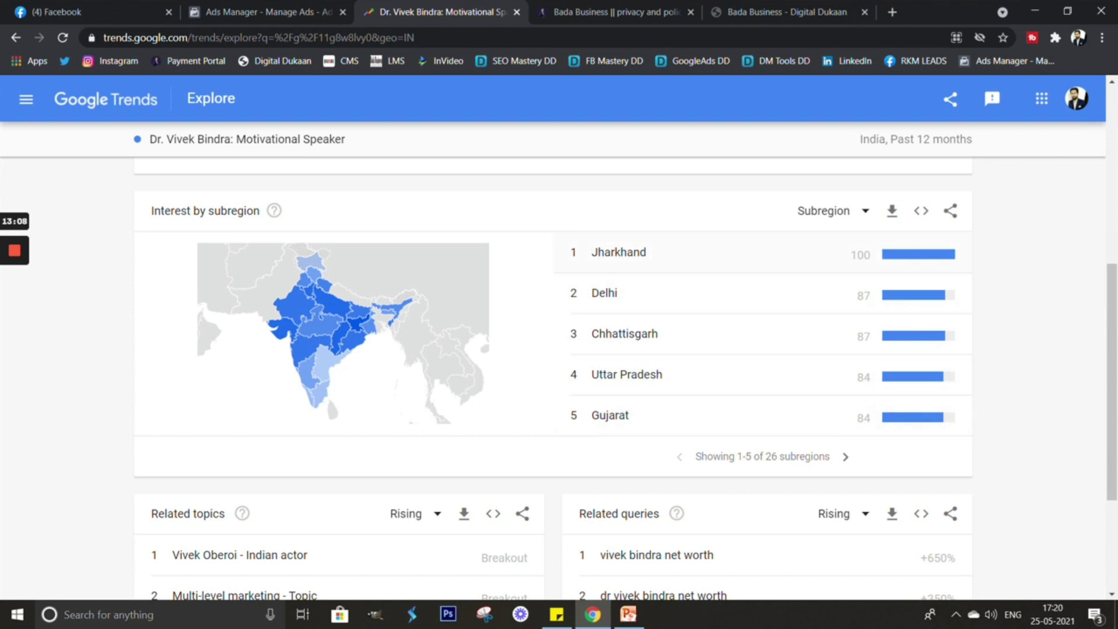
# Page through subregions 6–15 and back to the top five, then return to Ads Manager.
pyautogui.click(846, 456)
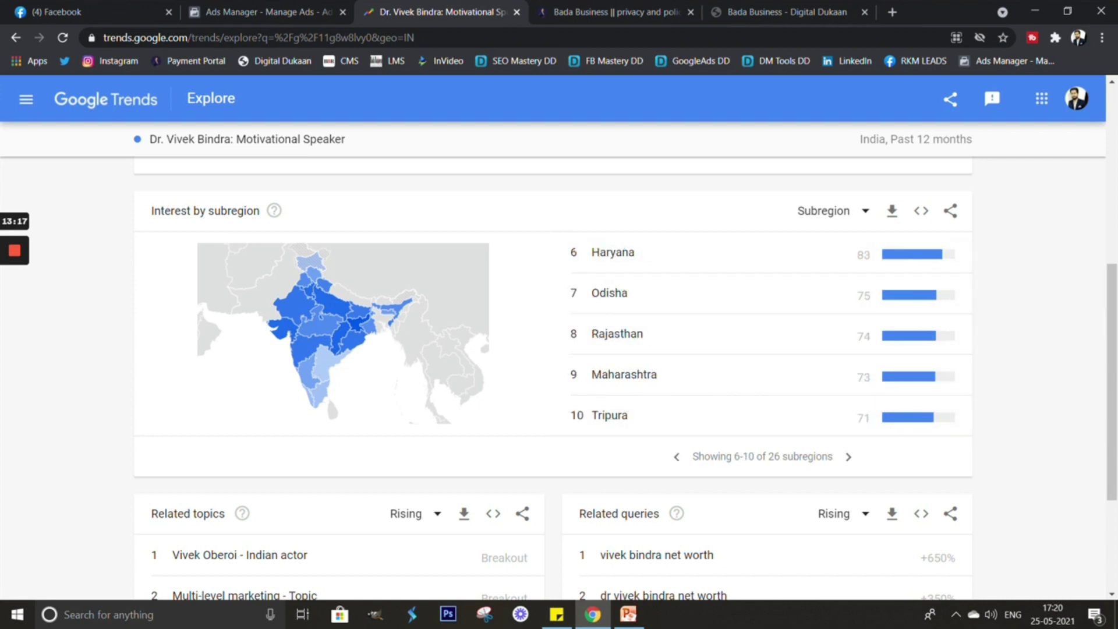
pyautogui.click(849, 457)
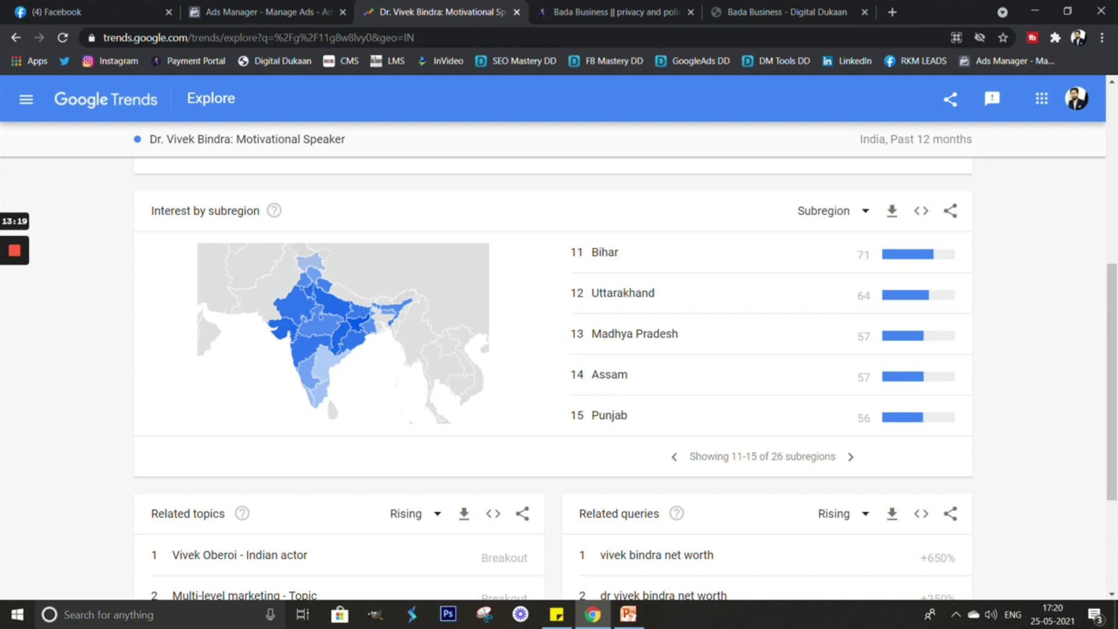
pyautogui.click(674, 457)
pyautogui.click(675, 456)
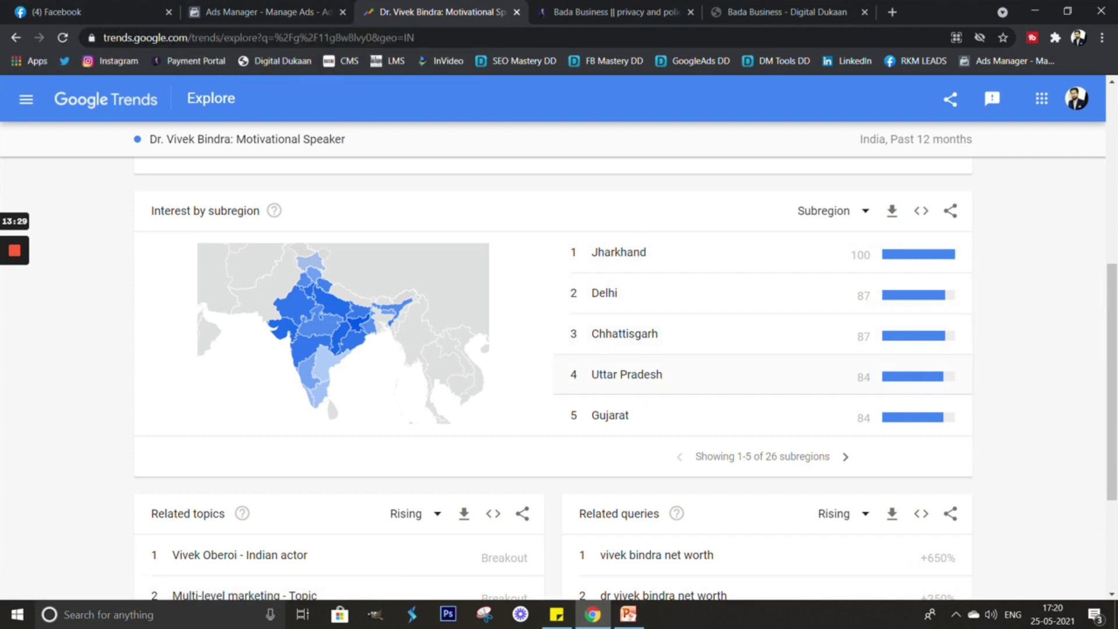
pyautogui.hotkey('ctrl', 'shift', 'Tab')
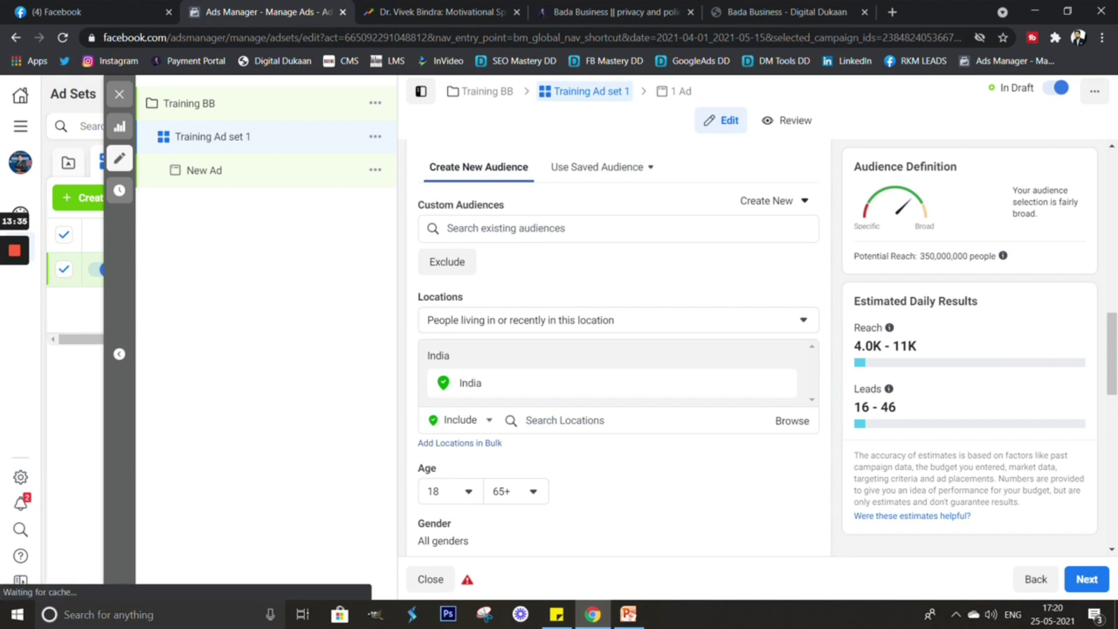
# Target people living in the location and search 'Jharkhand' to pick Jharkhand, India.
pyautogui.click(559, 420)
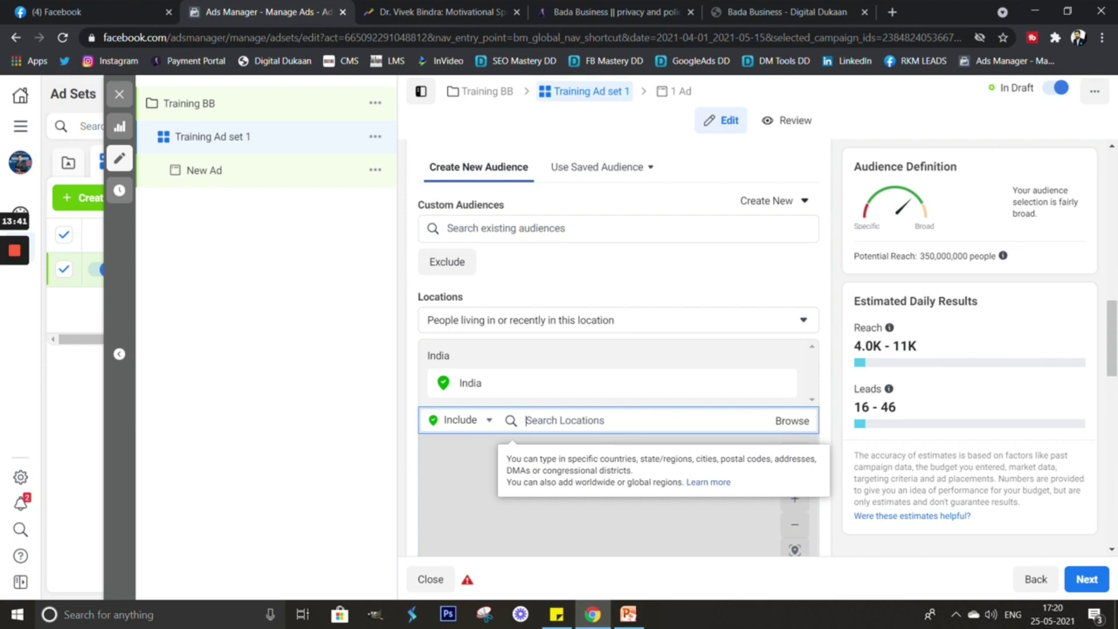
pyautogui.click(617, 320)
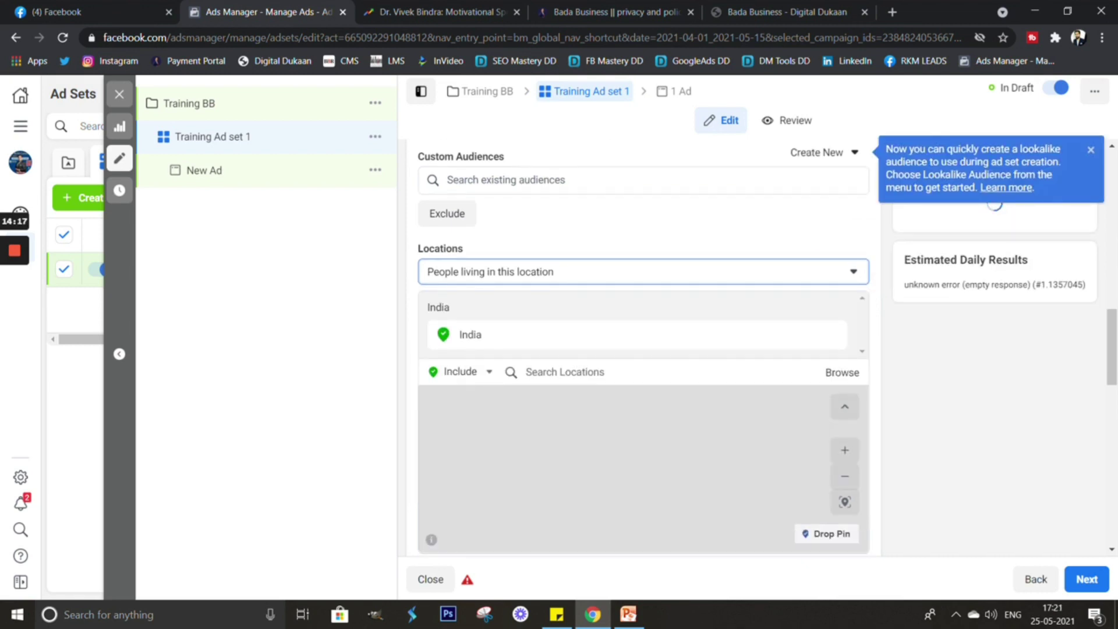
pyautogui.click(565, 372)
pyautogui.hotkey('ctrl', 'Tab')
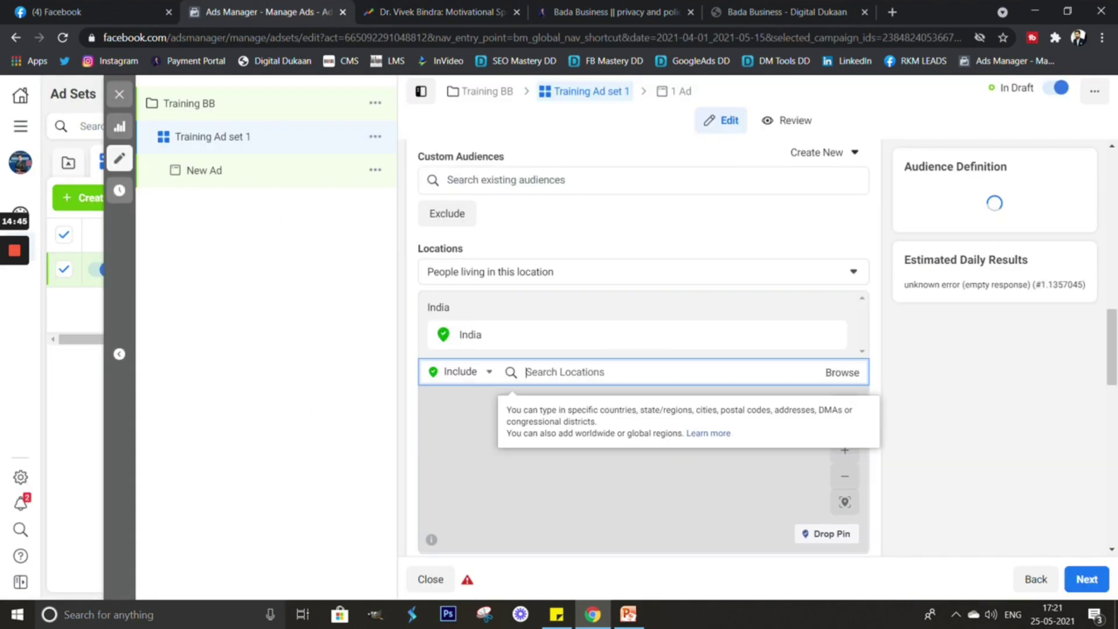
pyautogui.write('Jharkhand')
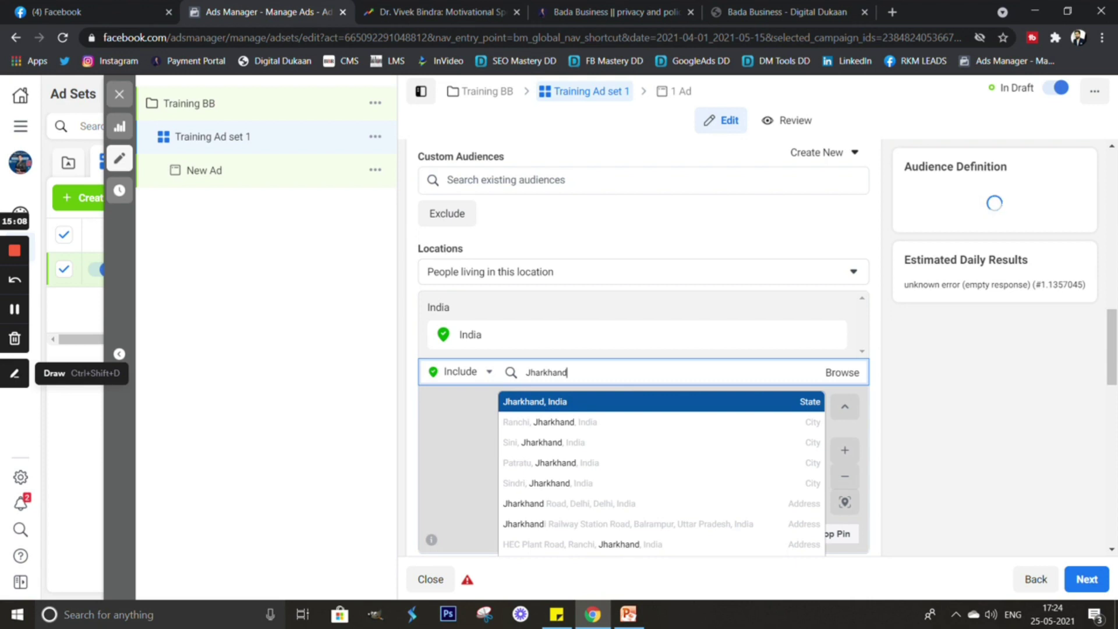
pyautogui.press('Return')
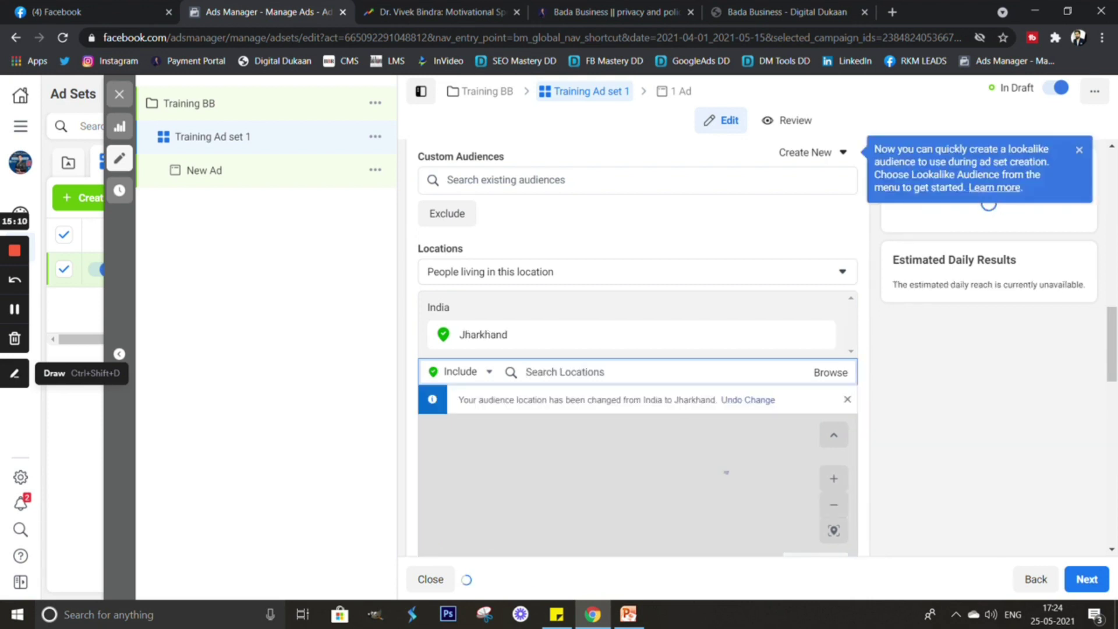
# Add Delhi and Chhattisgarh to the target locations.
pyautogui.click(443, 11)
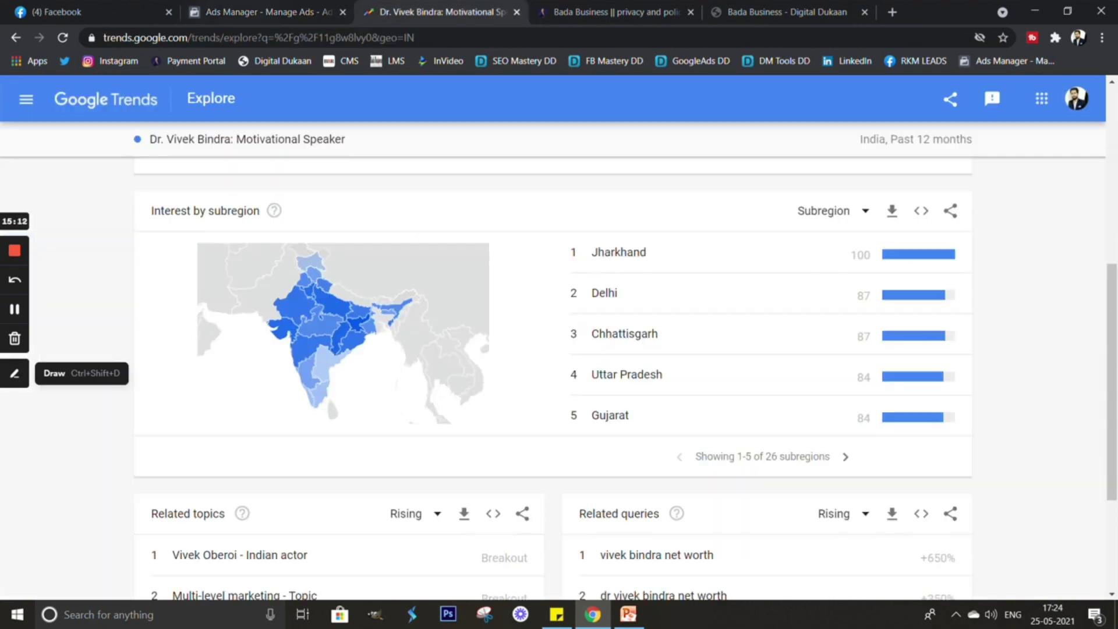
pyautogui.click(262, 11)
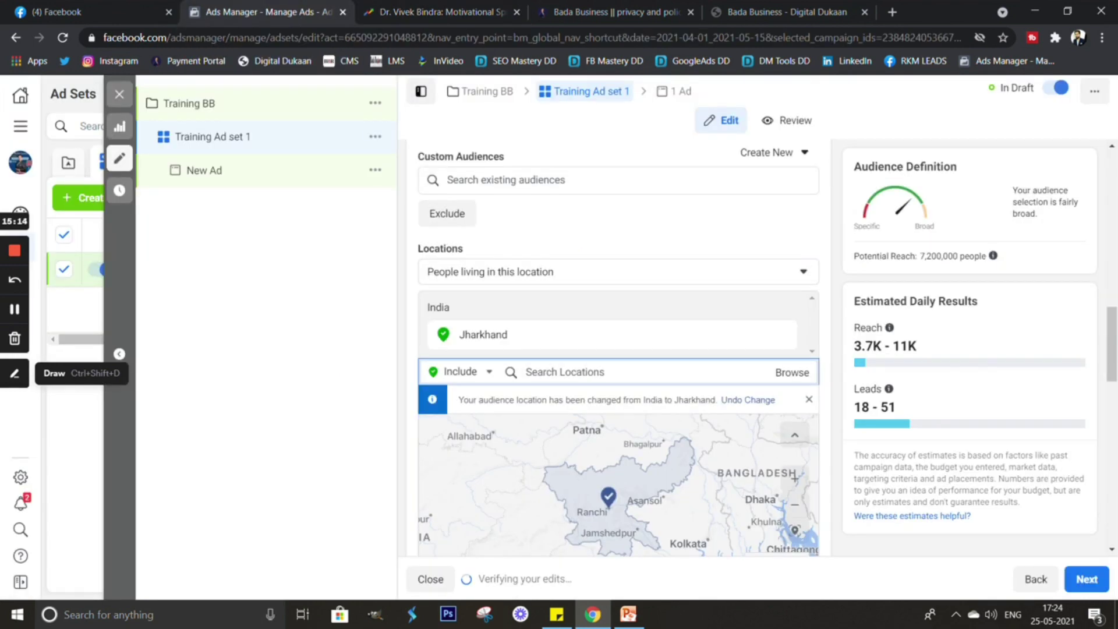
pyautogui.write('De')
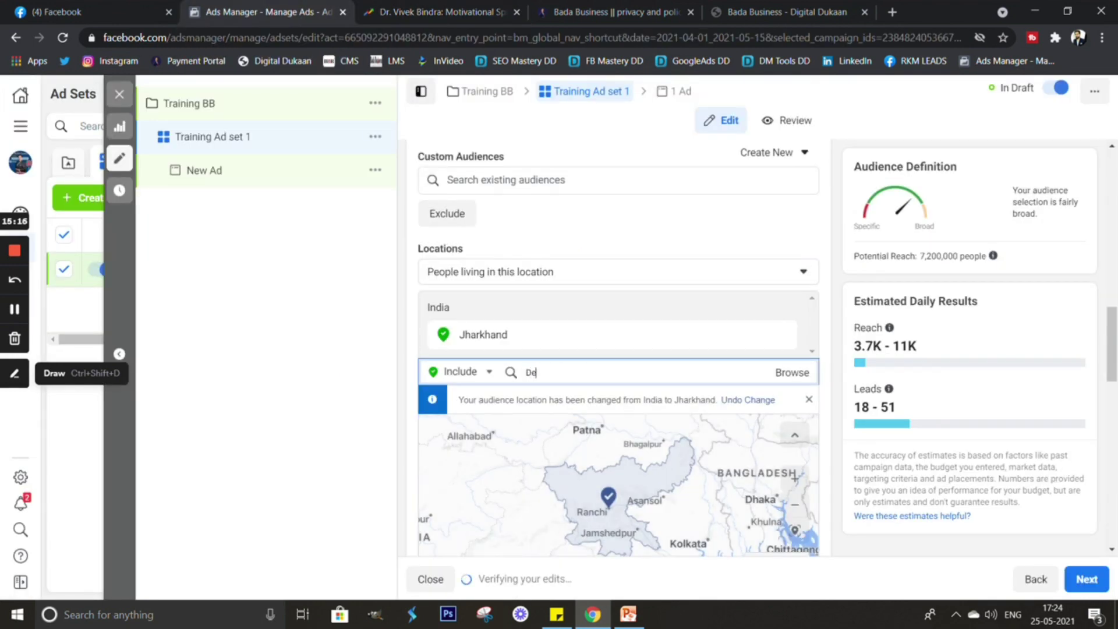
pyautogui.write('lhi')
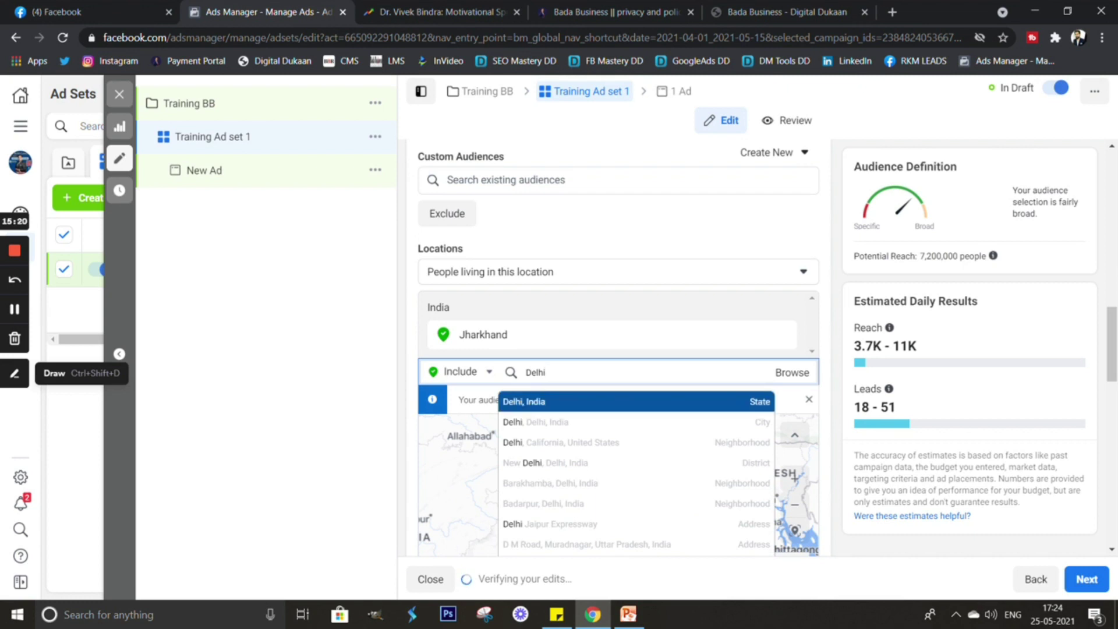
pyautogui.press('Return')
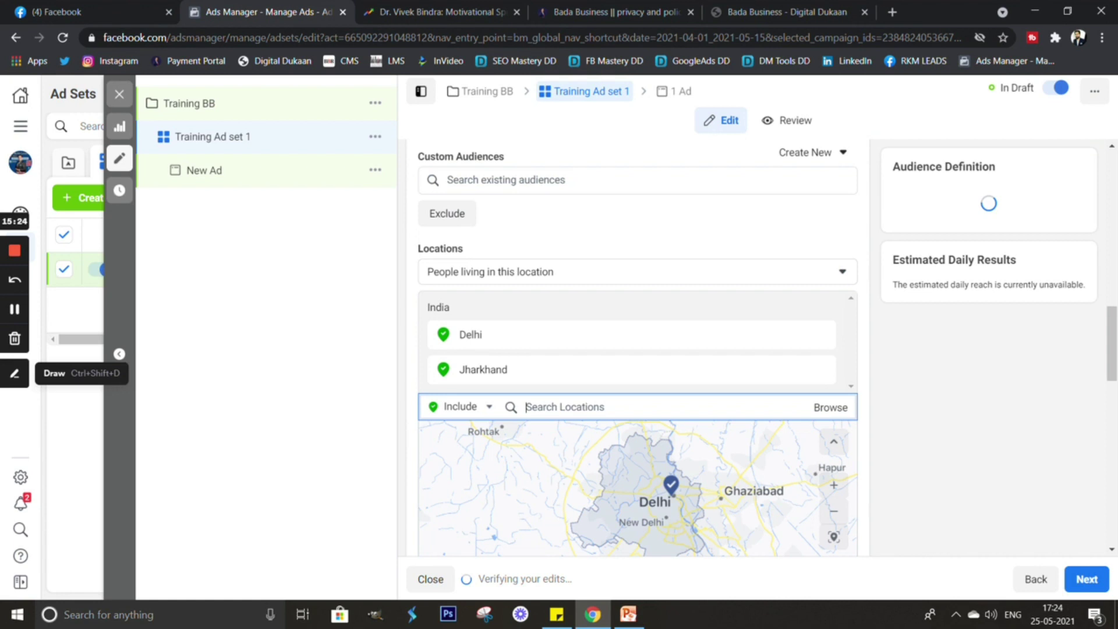
pyautogui.write('Chattis')
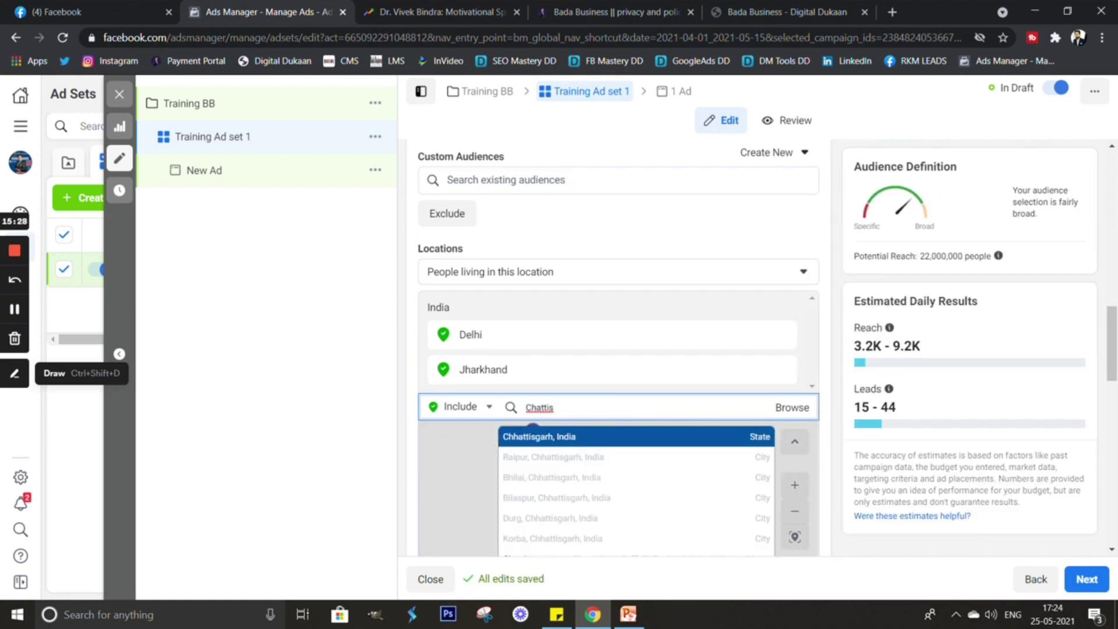
pyautogui.press('Return')
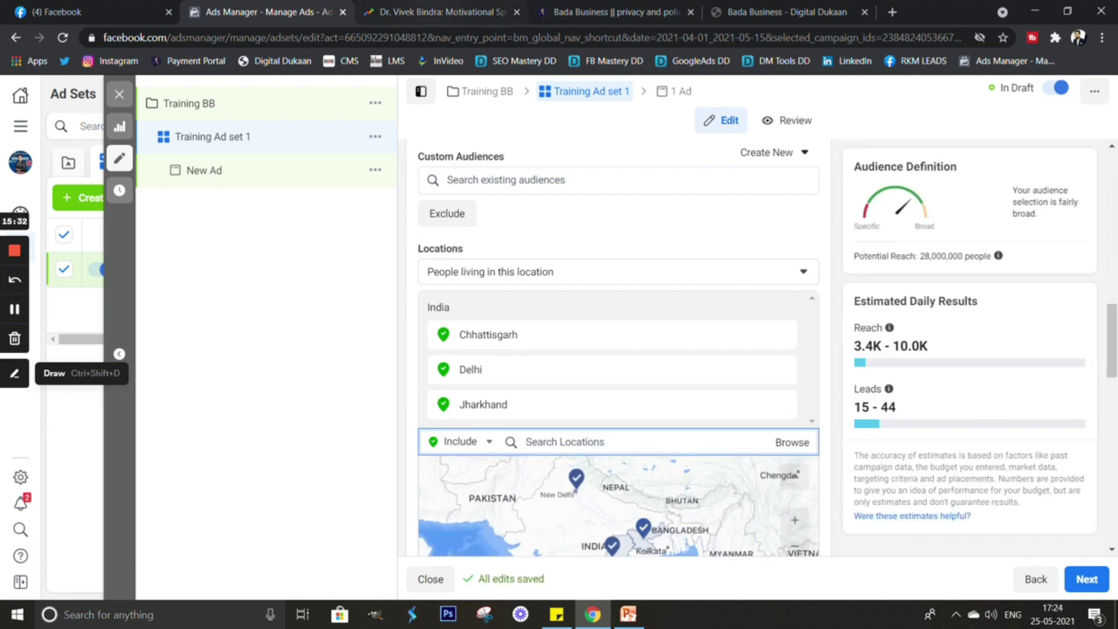
# Add Uttar Pradesh and Gujarat to the locations, then scroll down to Age.
pyautogui.hotkey('ctrl', 'Tab')
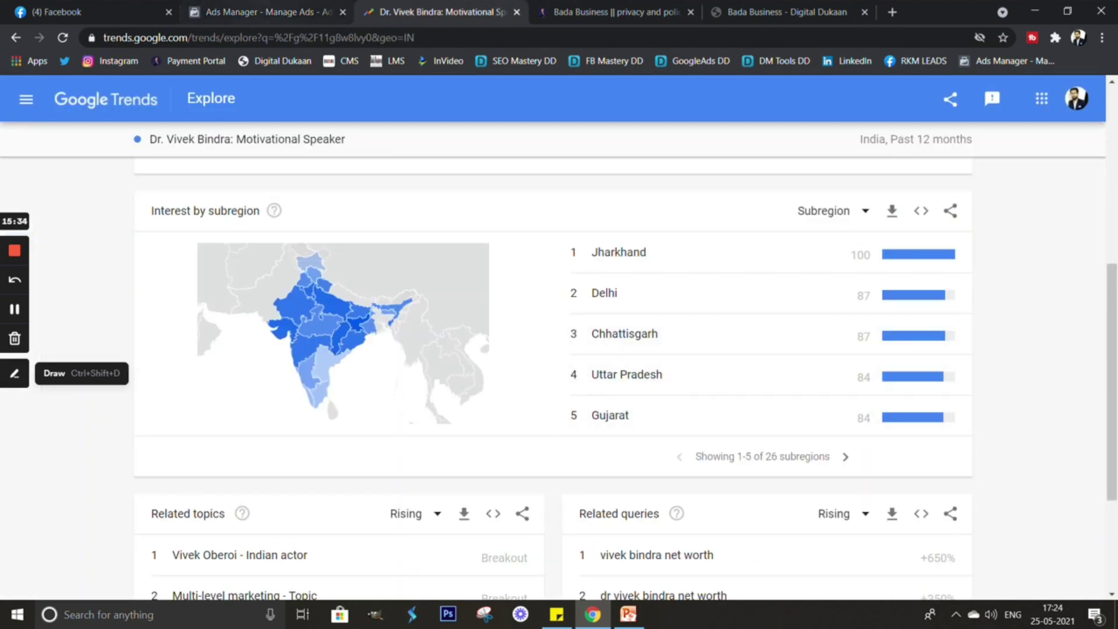
pyautogui.hotkey('ctrl', 'shift', 'Tab')
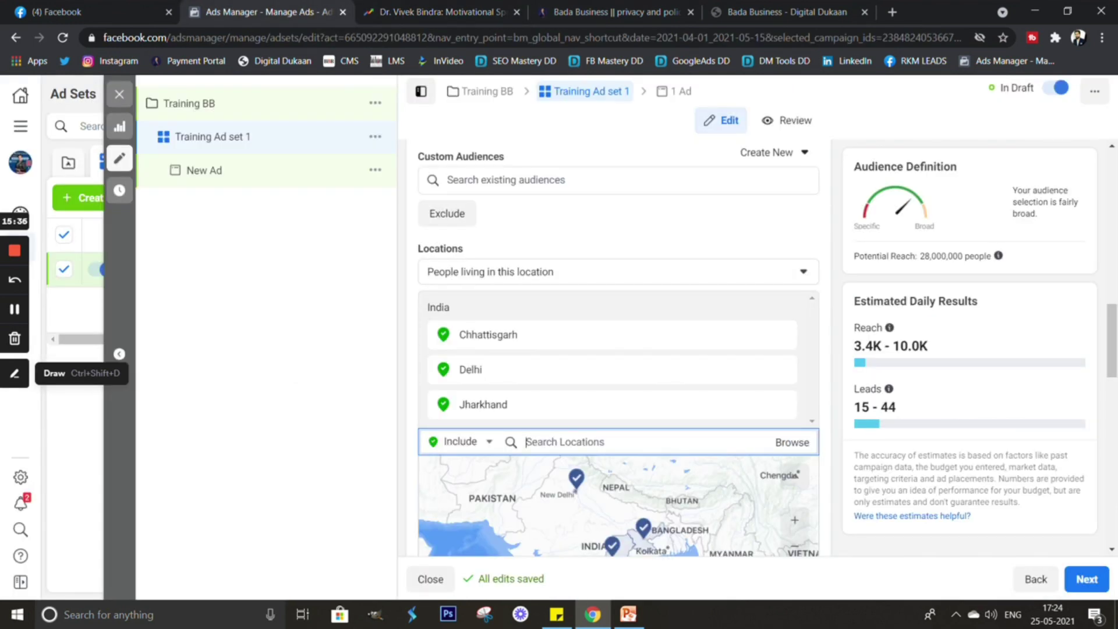
pyautogui.write('Uttar')
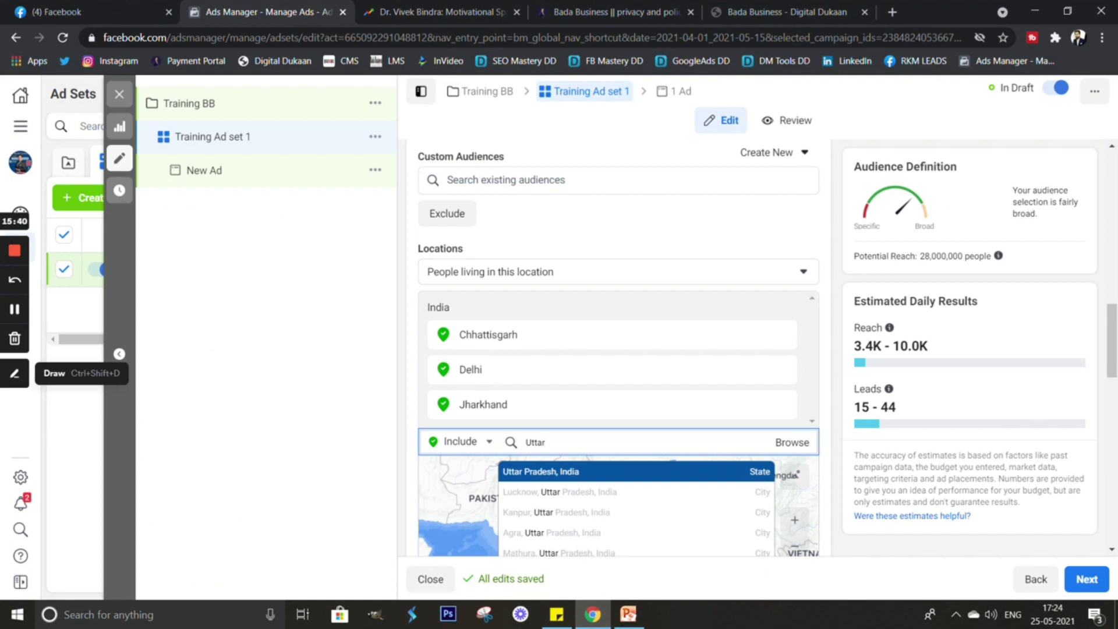
pyautogui.press('Return')
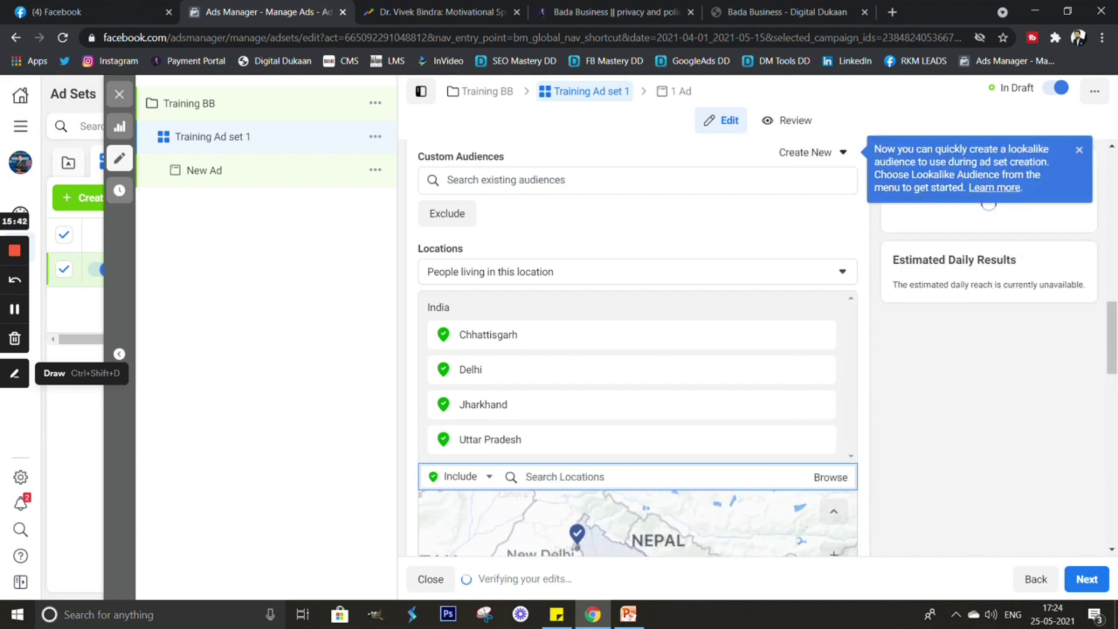
pyautogui.write('Guj')
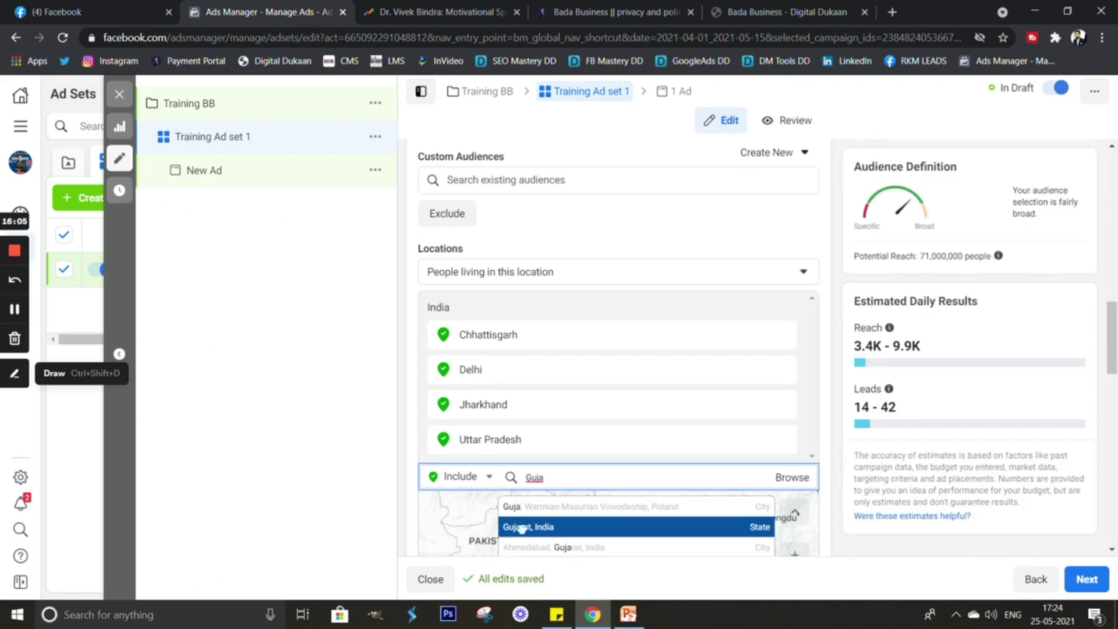
pyautogui.press('Return')
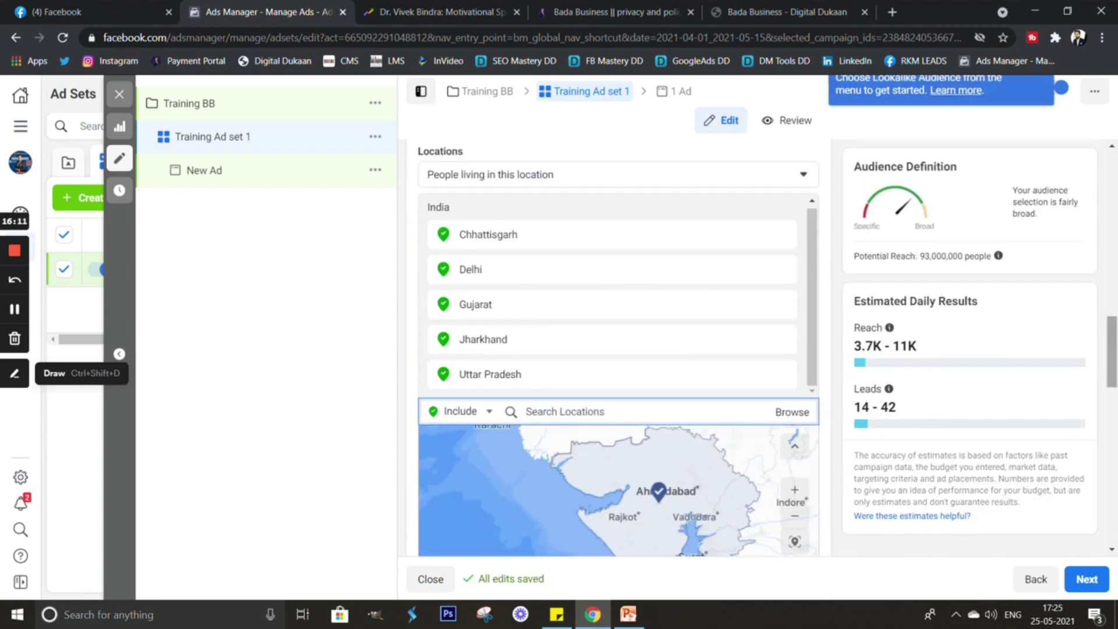
pyautogui.scroll(-2, 617, 349)
pyautogui.scroll(-4, 617, 350)
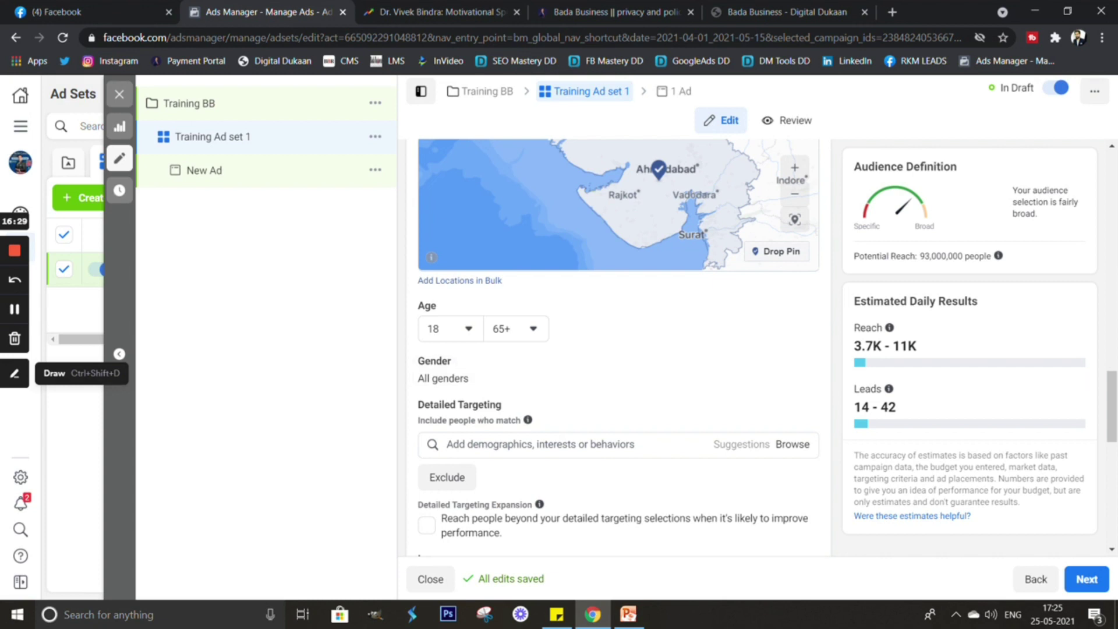
# Set the audience age range to 20 minimum and 50 maximum.
pyautogui.click(450, 328)
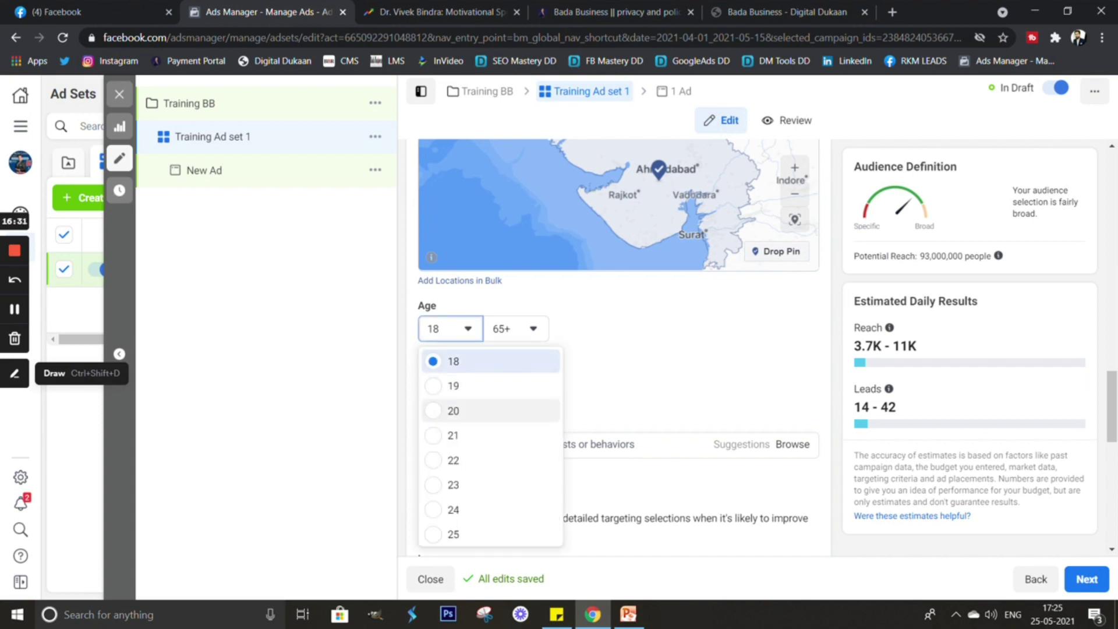
pyautogui.click(453, 411)
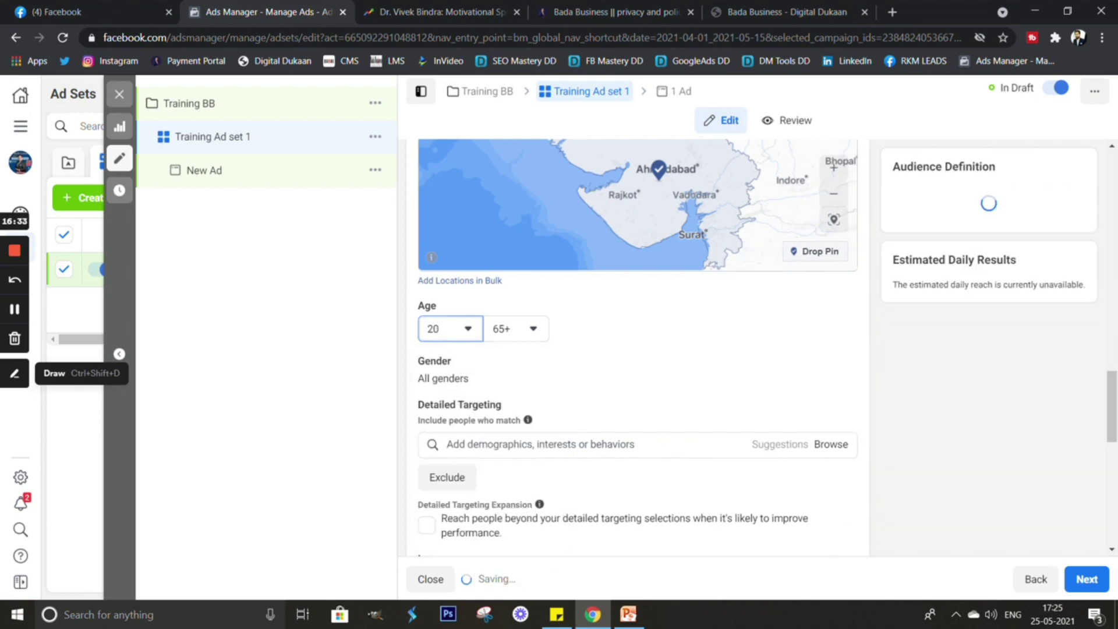
pyautogui.click(515, 329)
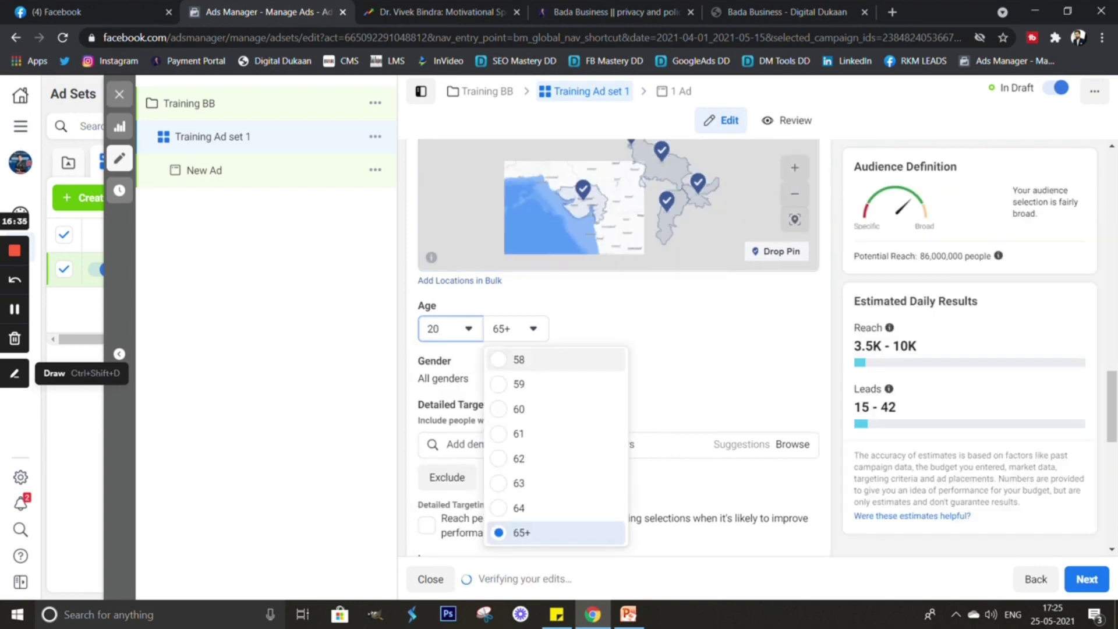
pyautogui.scroll(3, 553, 404)
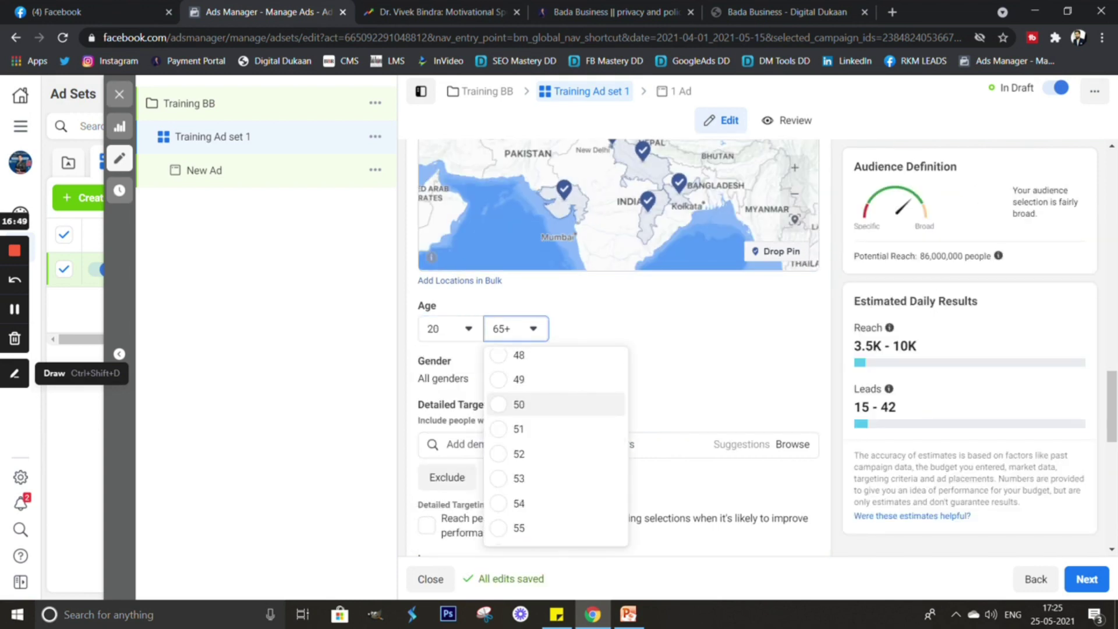
pyautogui.click(519, 404)
pyautogui.moveTo(527, 420)
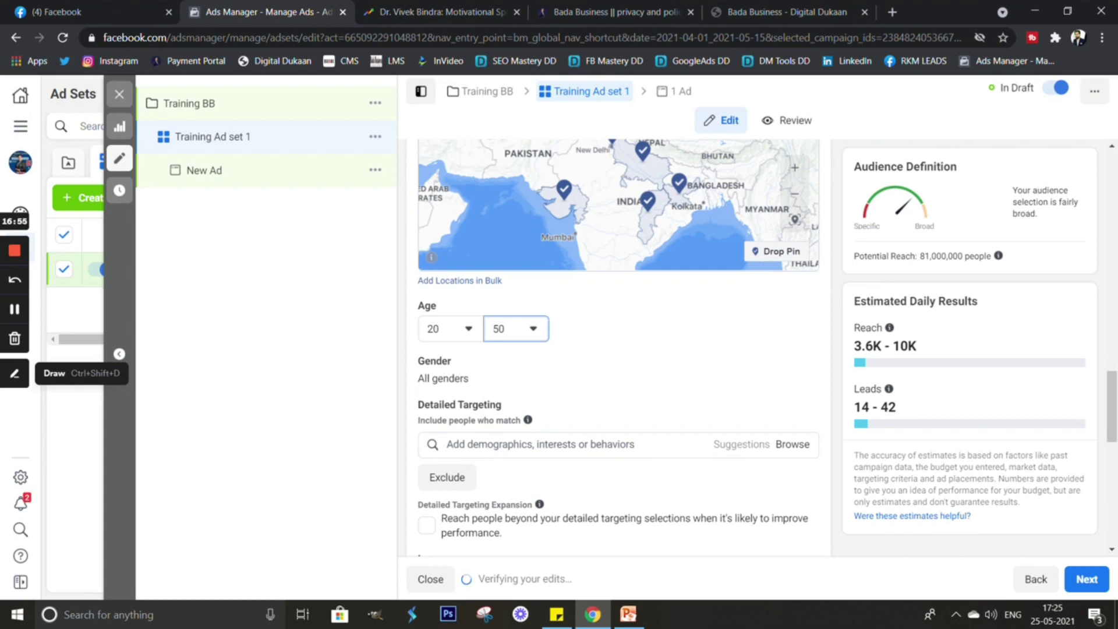
pyautogui.scroll(3, 619, 349)
pyautogui.scroll(5, 618, 349)
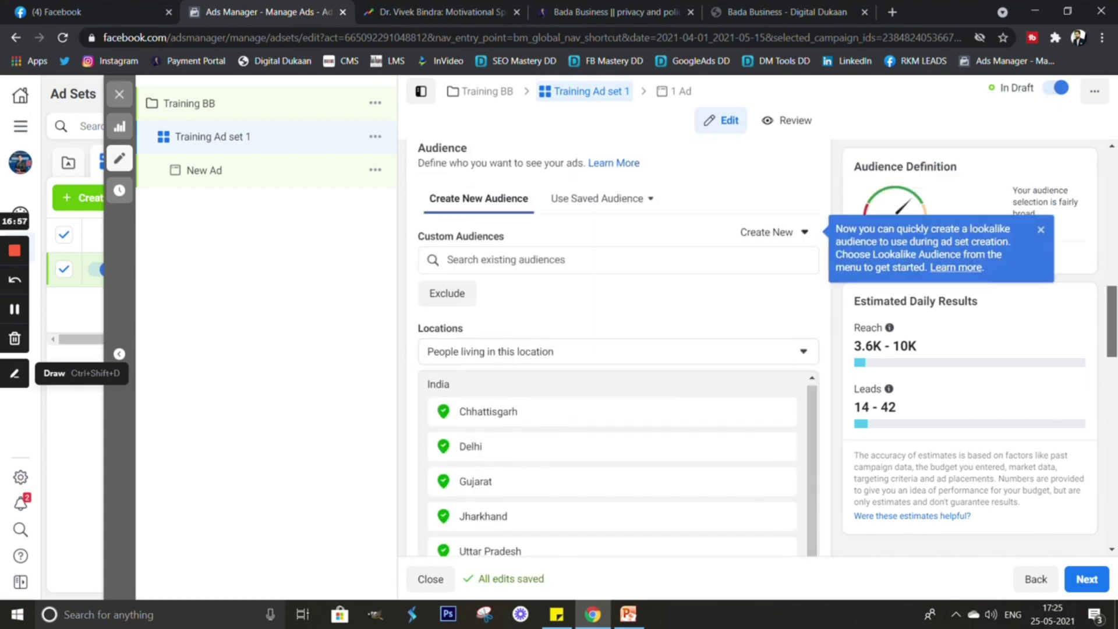
pyautogui.scroll(5, 618, 350)
pyautogui.scroll(-7, 618, 349)
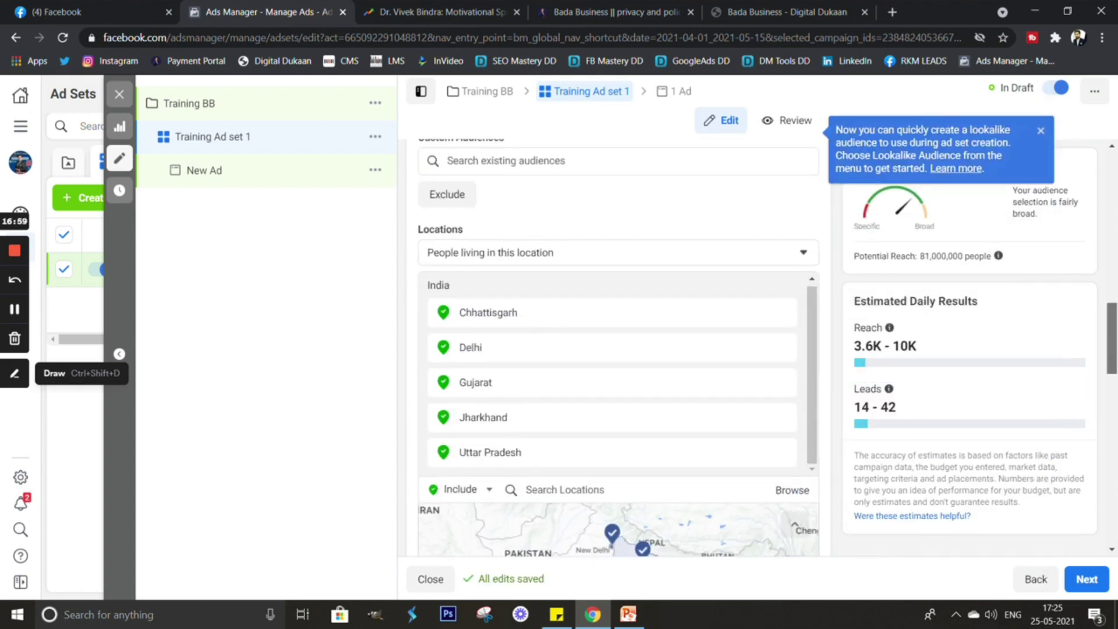
pyautogui.scroll(-8, 618, 349)
# Keep the minimum age at 20 and show the Gender choices, leaving All.
pyautogui.click(450, 263)
pyautogui.click(451, 345)
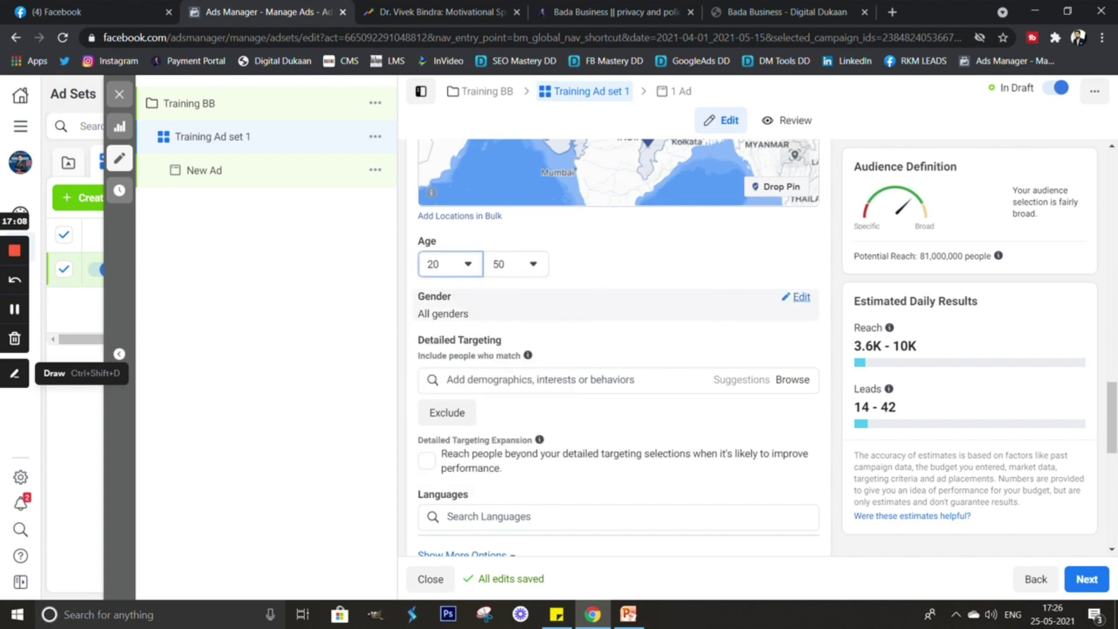
pyautogui.click(797, 297)
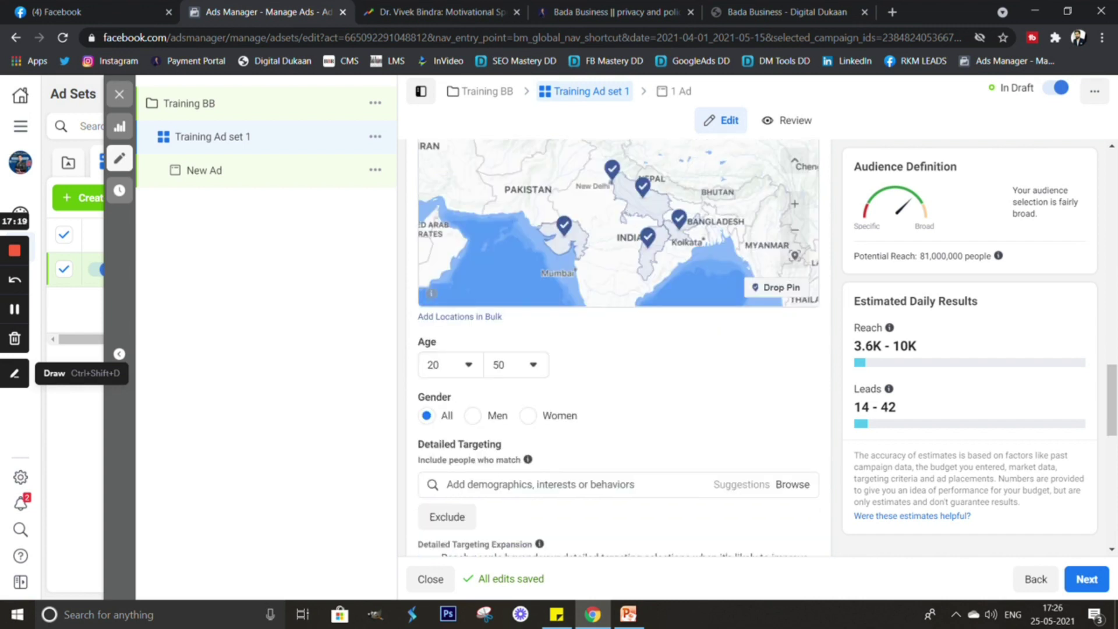
pyautogui.moveTo(444, 299); pyautogui.dragTo(428, 359)
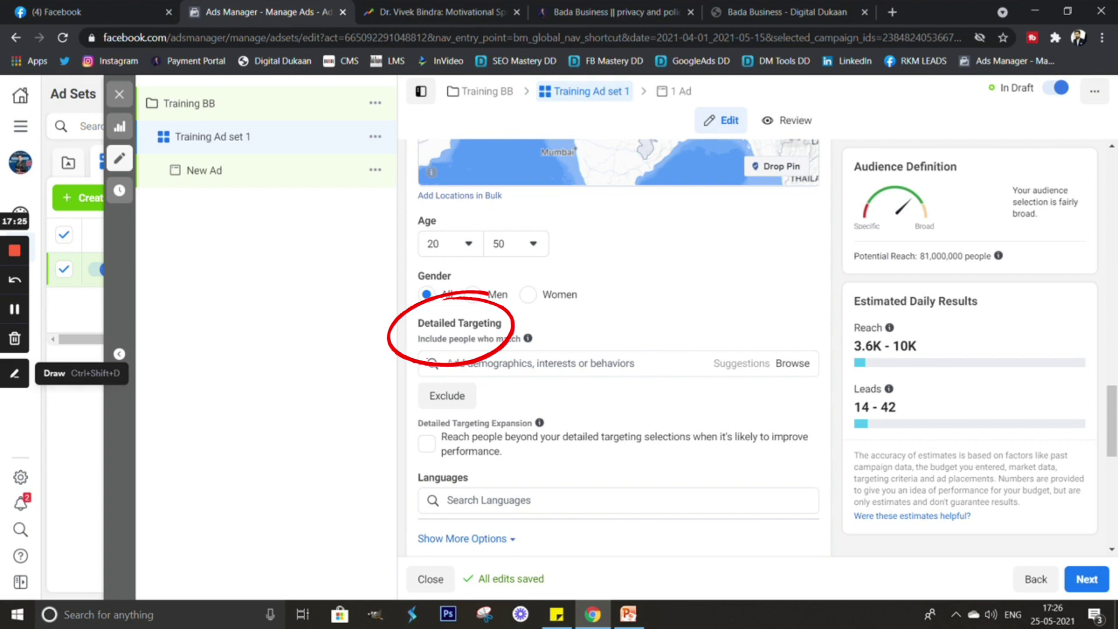
# Search 'Business owner' and 'Students' to add Business Owner and Student to detailed targeting.
pyautogui.click(443, 363)
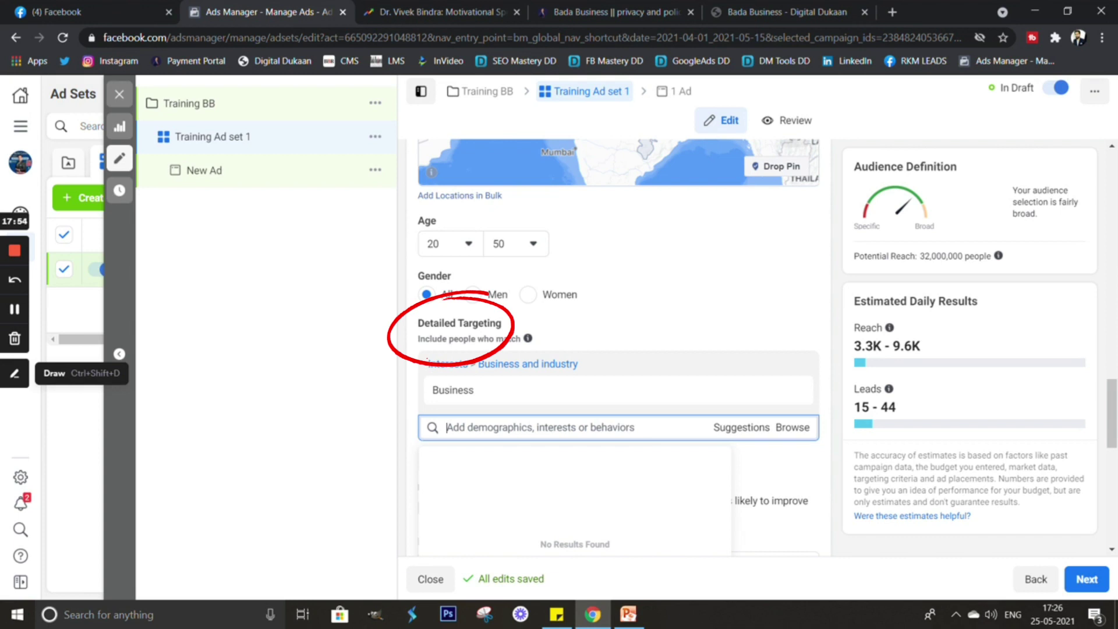
pyautogui.write('Business')
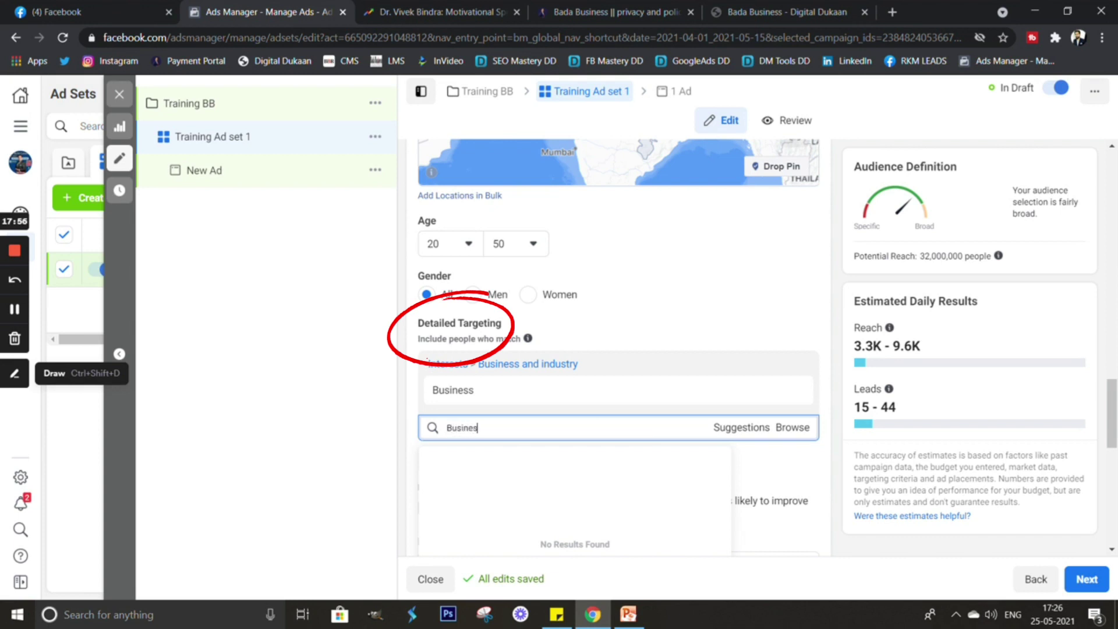
pyautogui.write('owner')
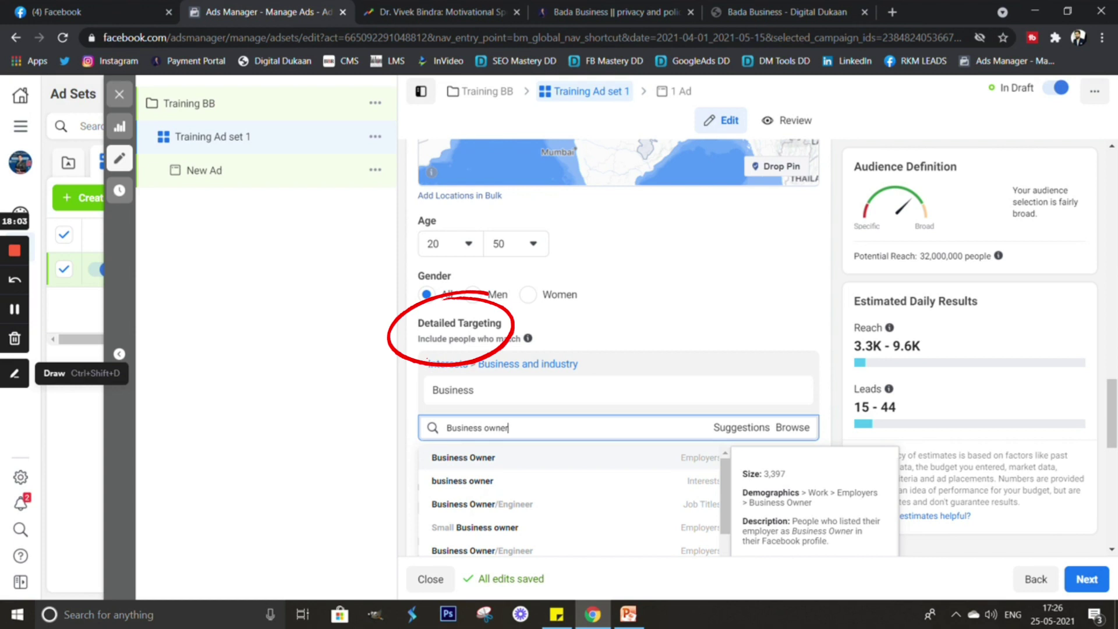
pyautogui.press('Return')
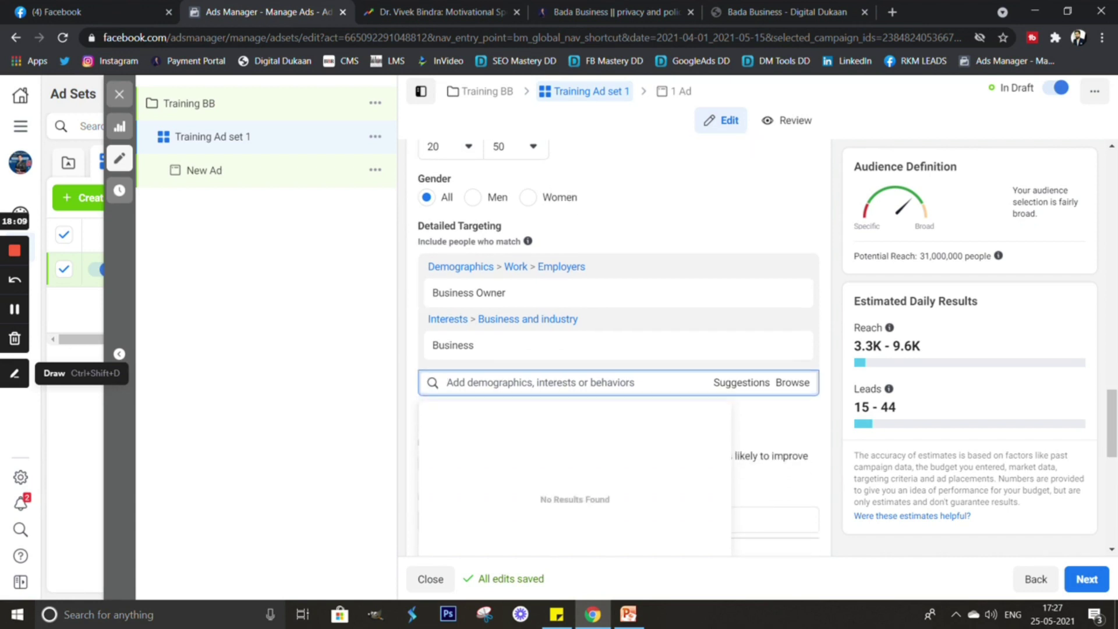
pyautogui.write('Students')
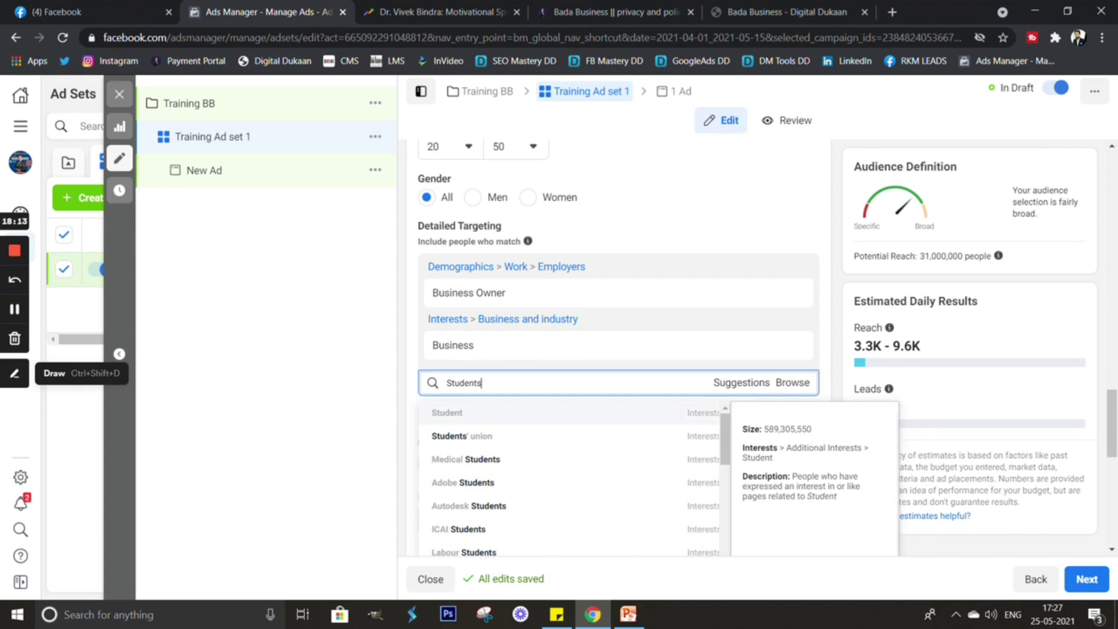
pyautogui.press('Return')
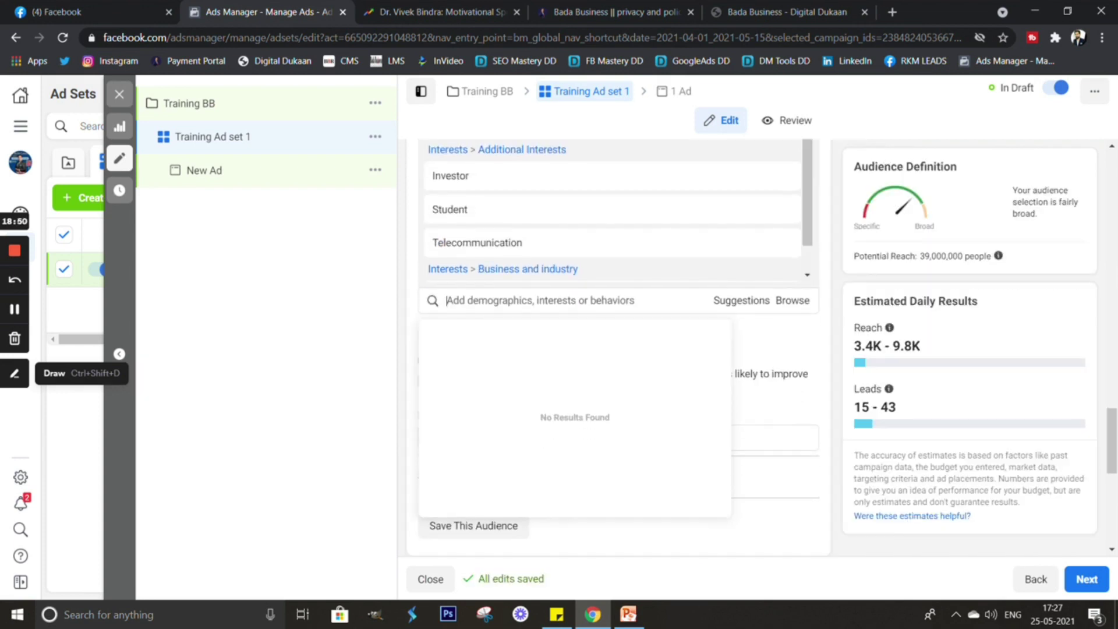
# Review the audience settings: five Indian states, ages 20–50 and the chosen interests.
pyautogui.scroll(-2, 618, 349)
pyautogui.moveTo(917, 368); pyautogui.dragTo(908, 366)
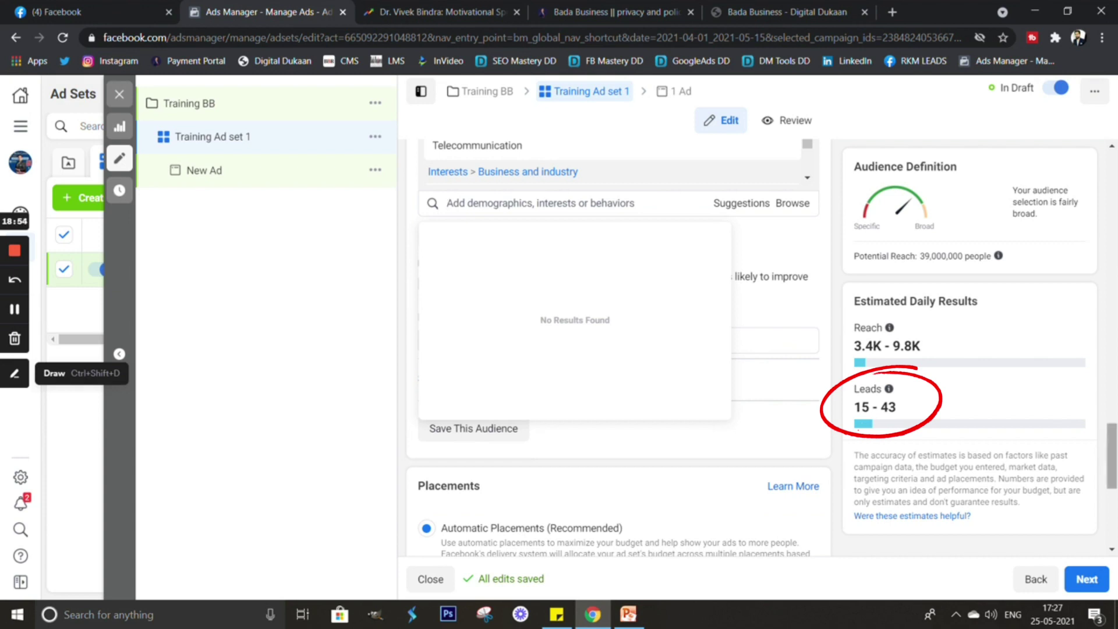
pyautogui.scroll(-2, 617, 349)
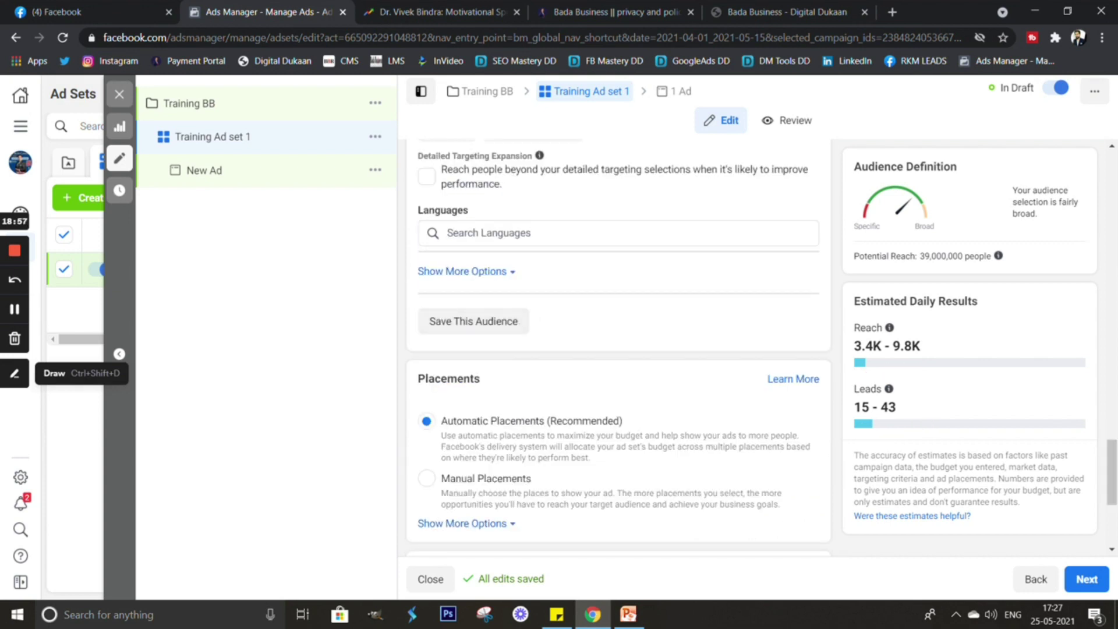
pyautogui.scroll(2, 617, 349)
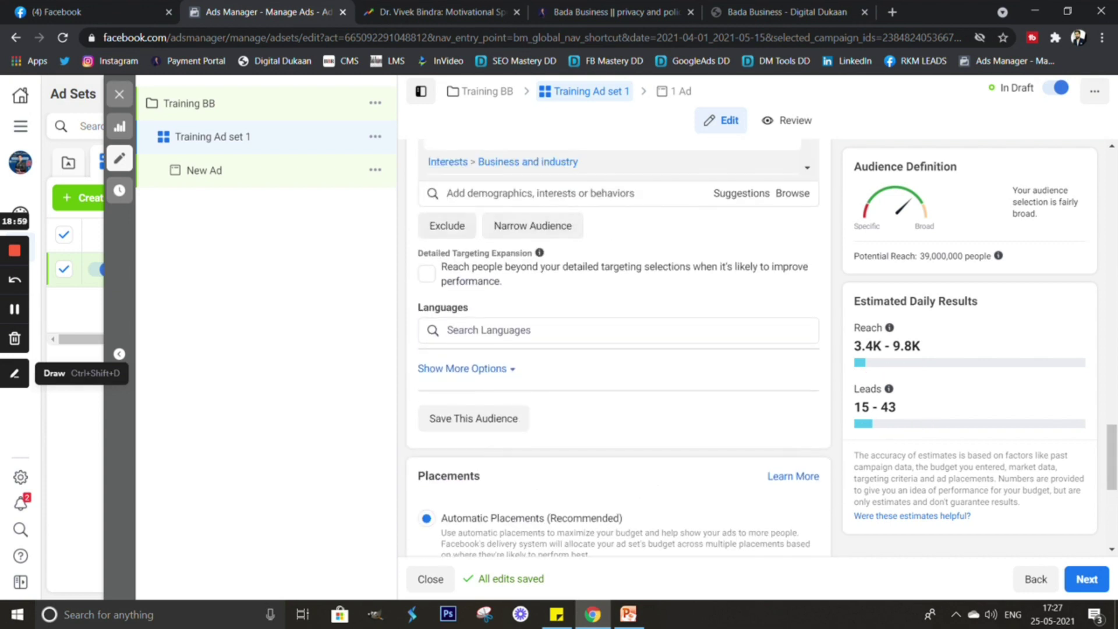
pyautogui.scroll(-1, 466, 320)
pyautogui.scroll(7, 465, 320)
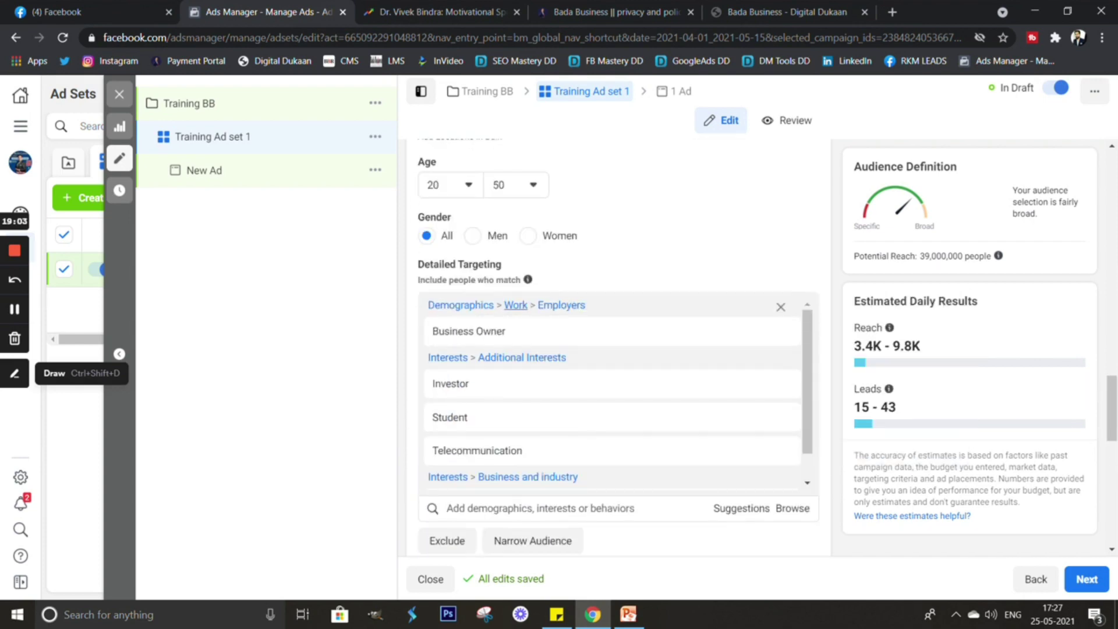
pyautogui.scroll(5, 617, 349)
pyautogui.scroll(4, 503, 319)
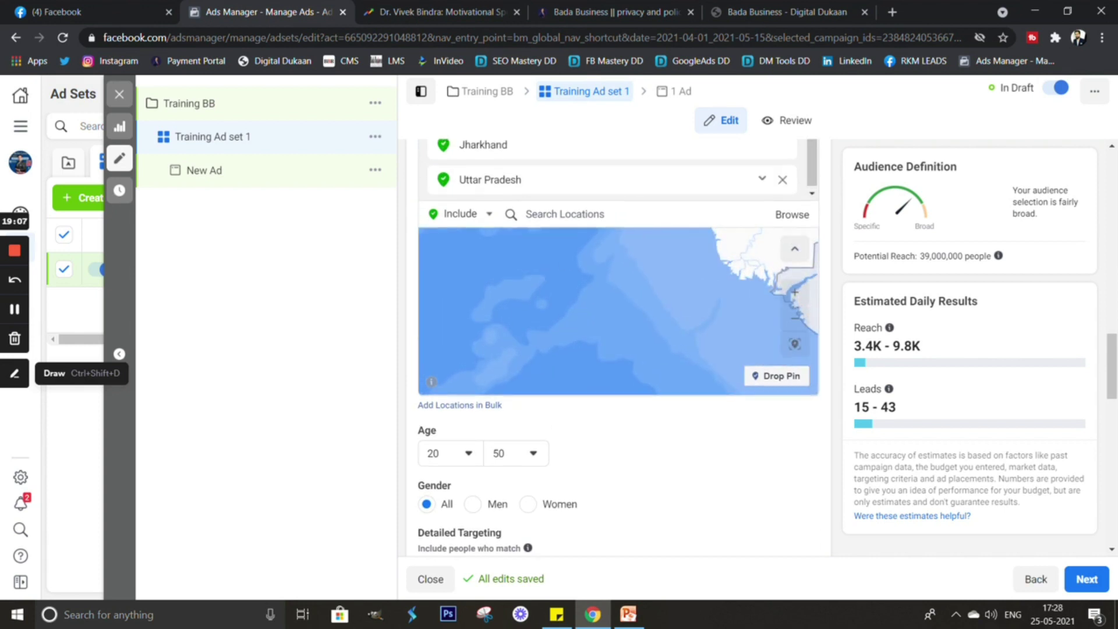
pyautogui.scroll(4, 617, 350)
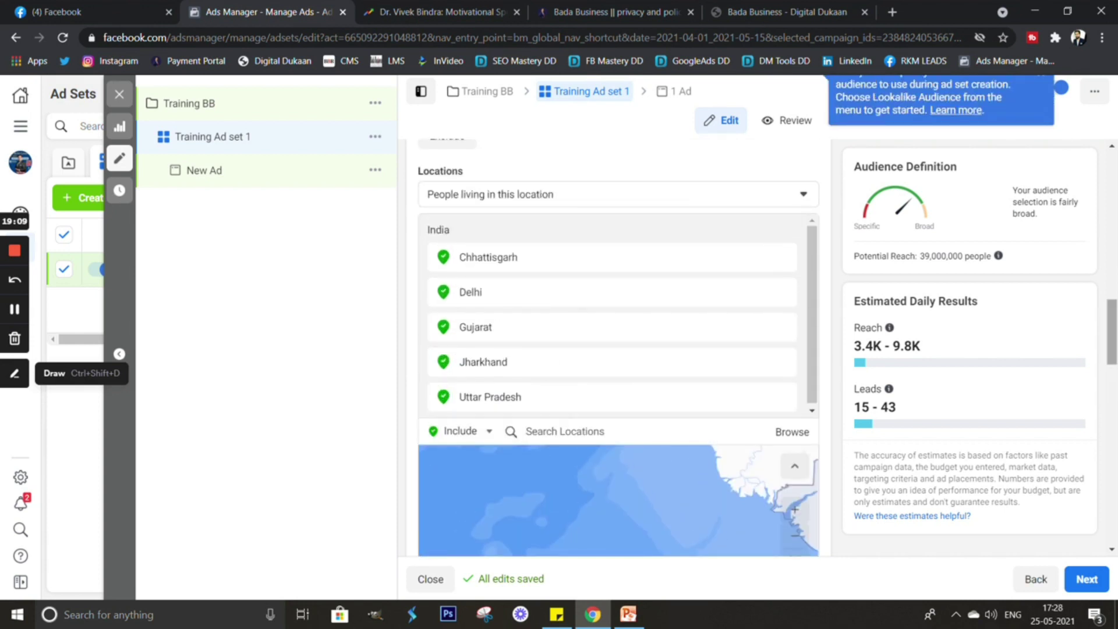
pyautogui.scroll(-9, 617, 350)
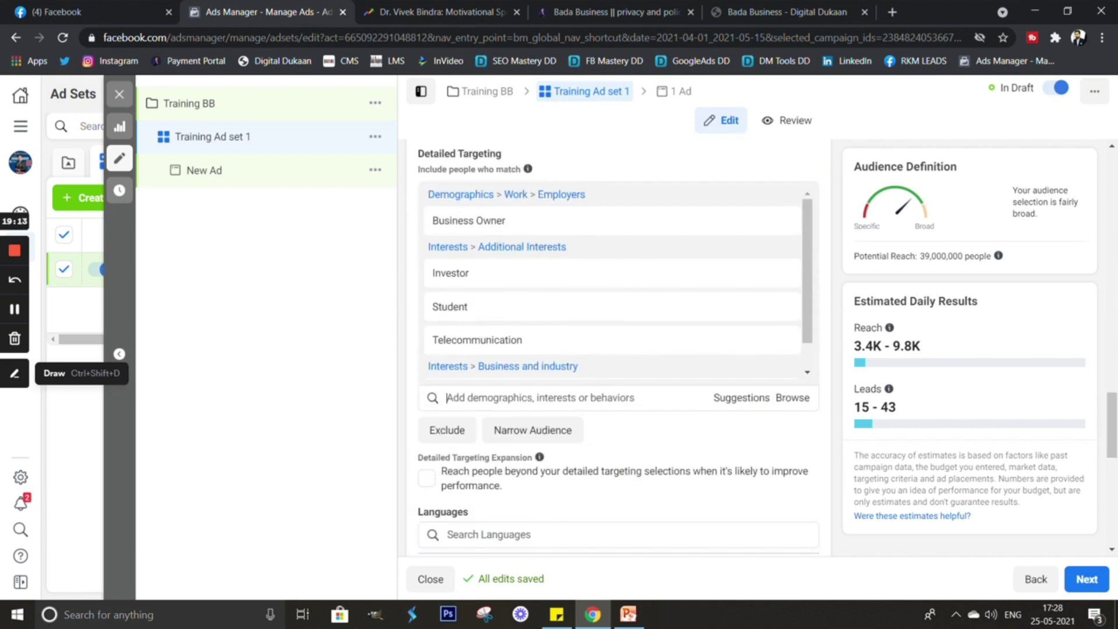
pyautogui.scroll(-5, 617, 350)
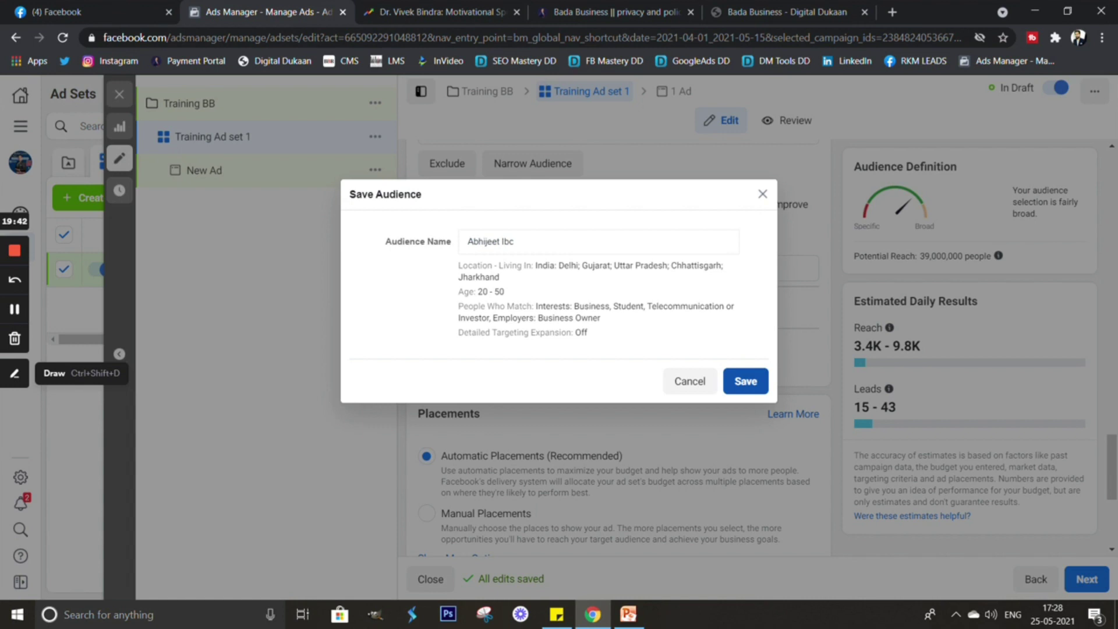
# Save the 20–50, five-state targeting as a named audience.
pyautogui.press('Return')
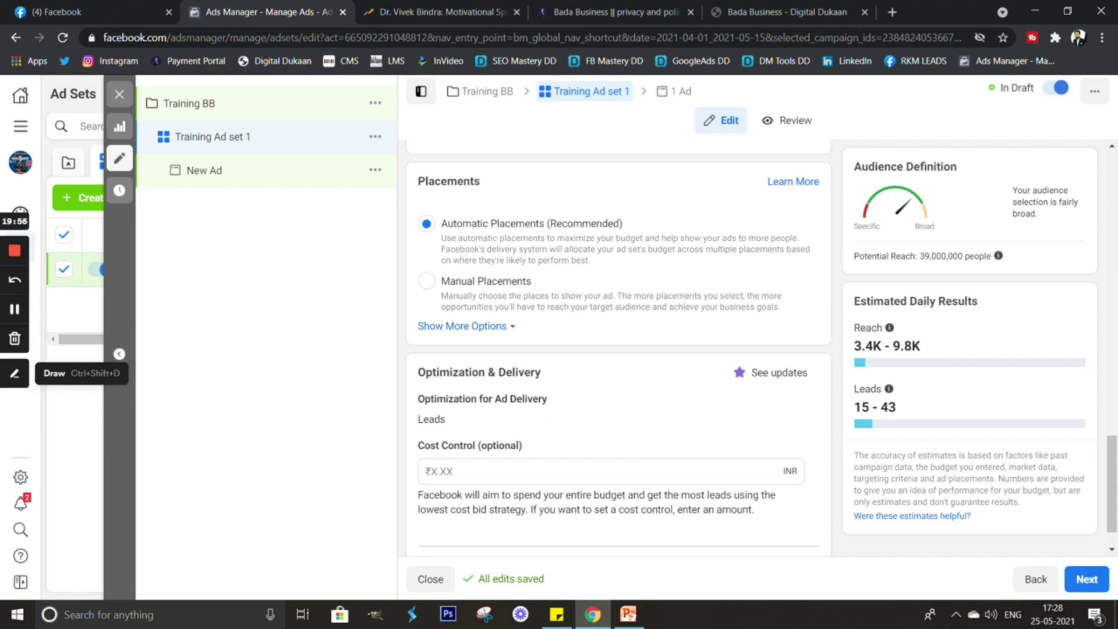
# Switch the ad set to Manual Placements and bring up the Mobile and Desktop device choices.
pyautogui.click(426, 281)
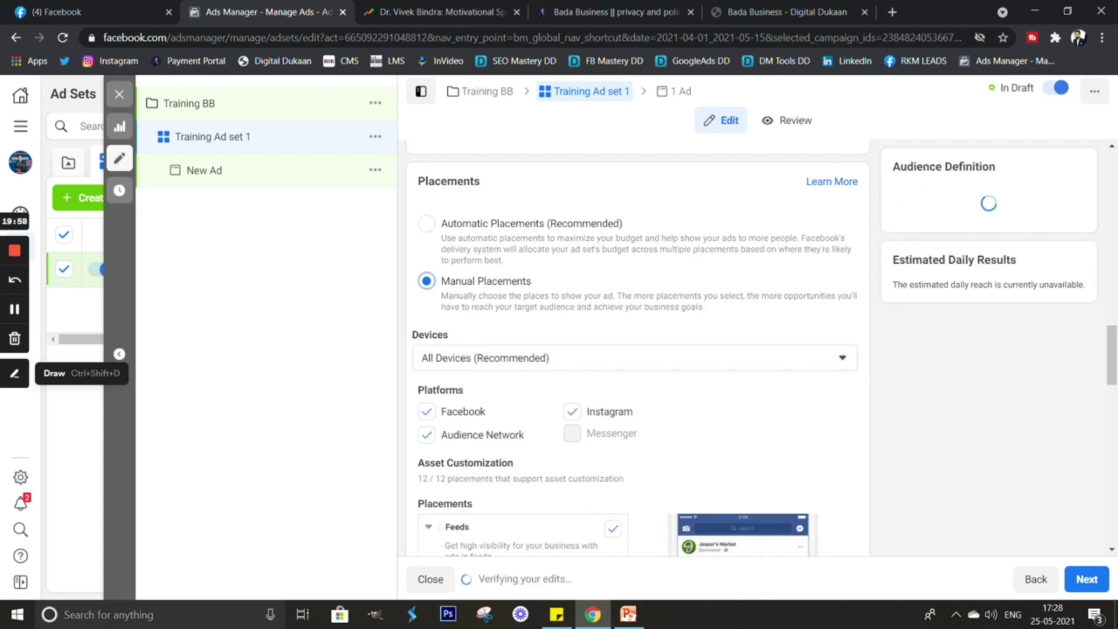
pyautogui.scroll(-1, 634, 349)
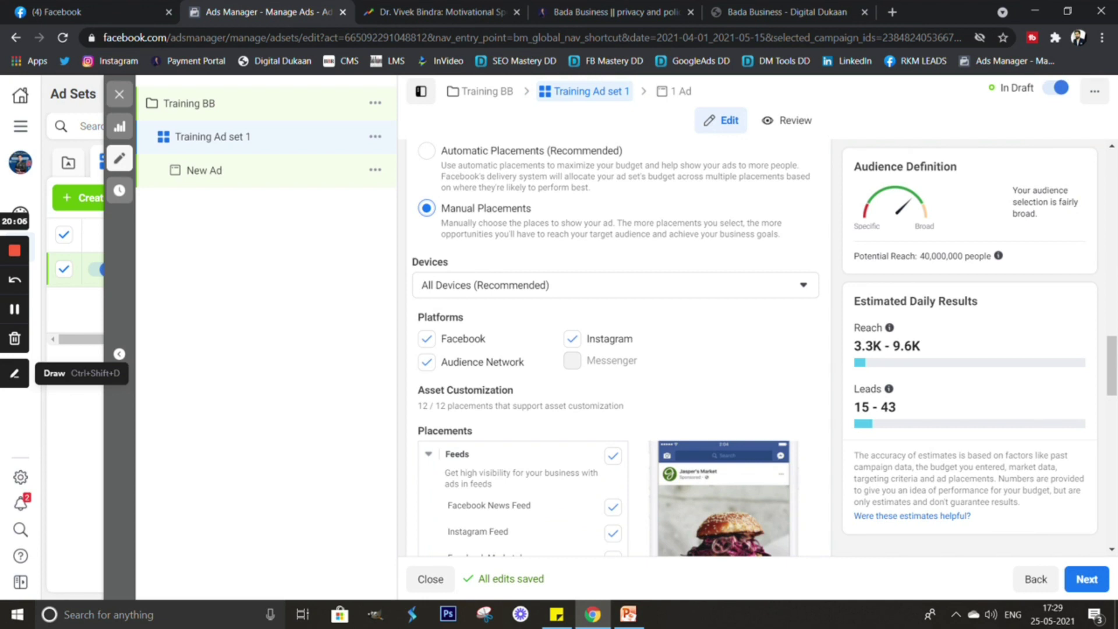
pyautogui.click(615, 284)
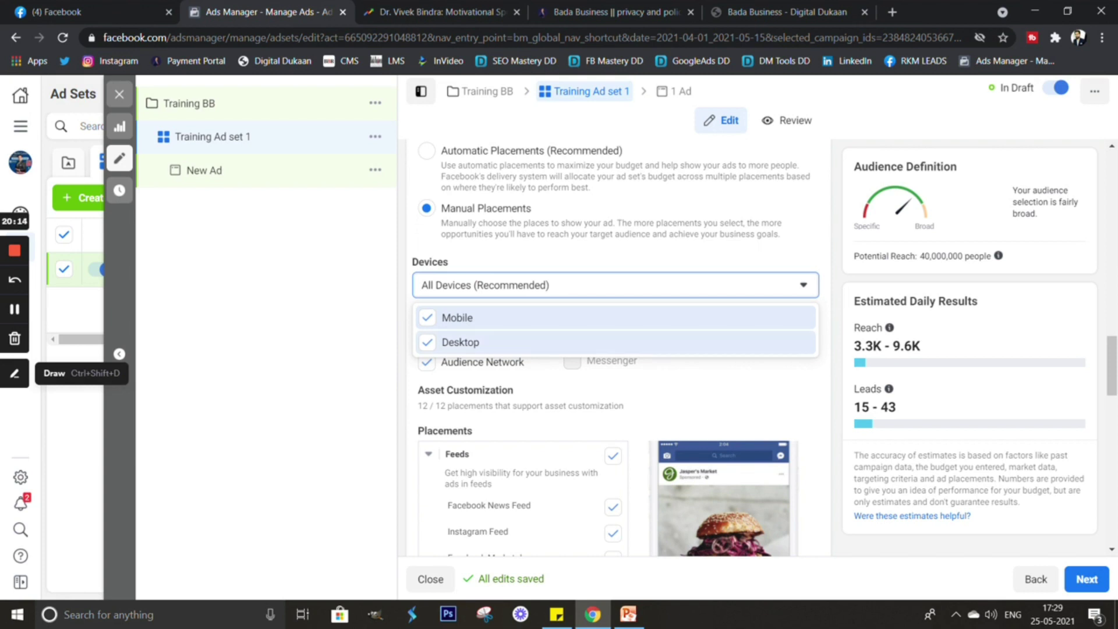
# Exclude Desktop so placement devices are limited to Mobile only.
pyautogui.press('space')
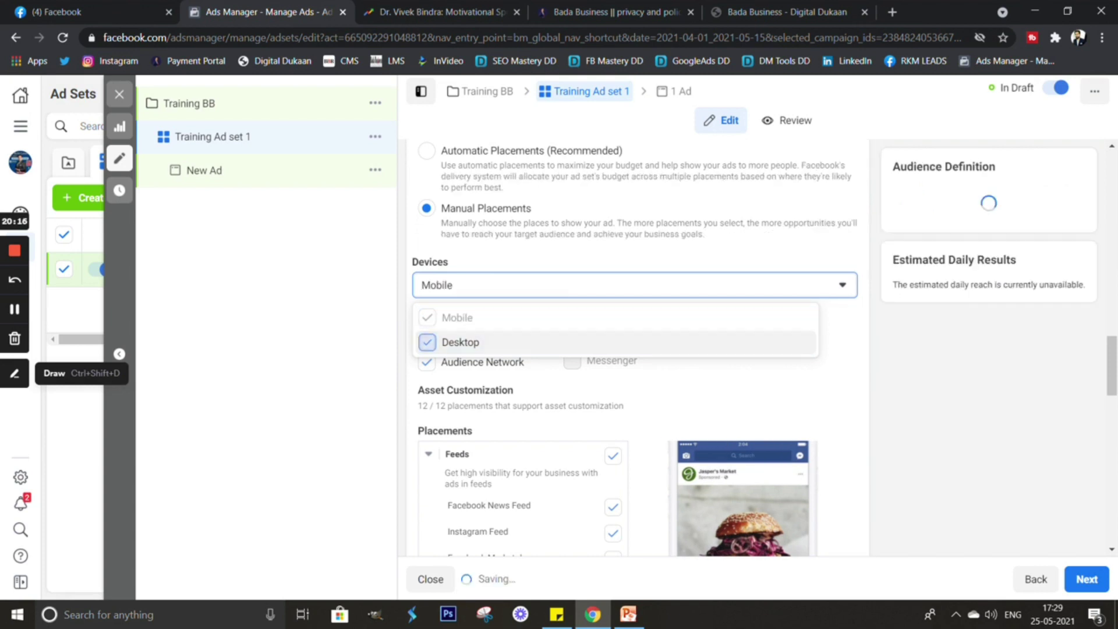
pyautogui.press('Escape')
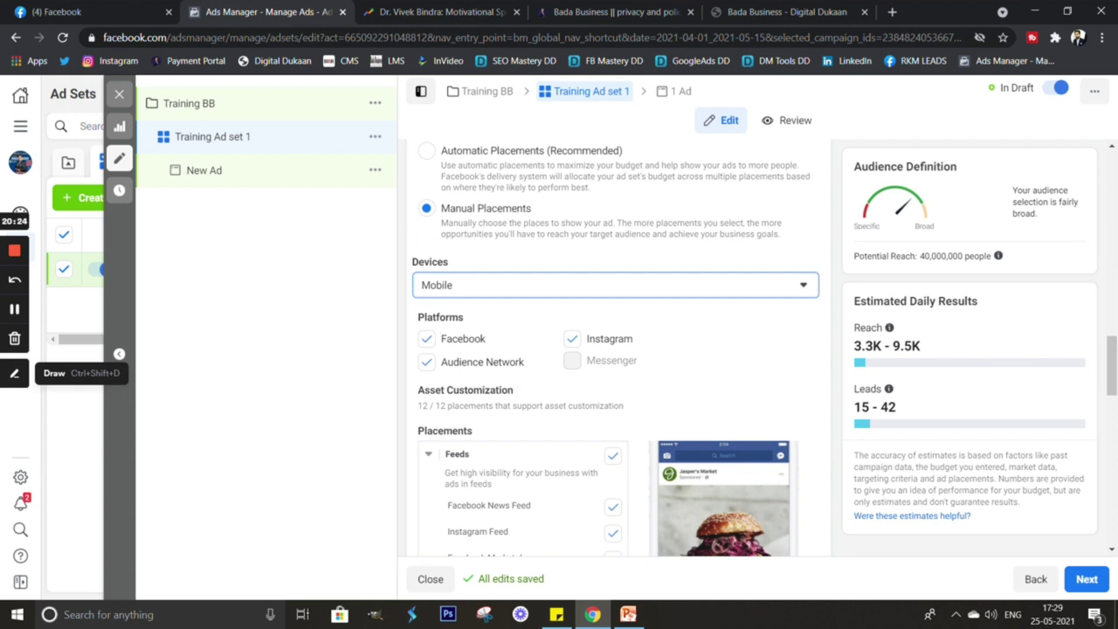
pyautogui.press('space')
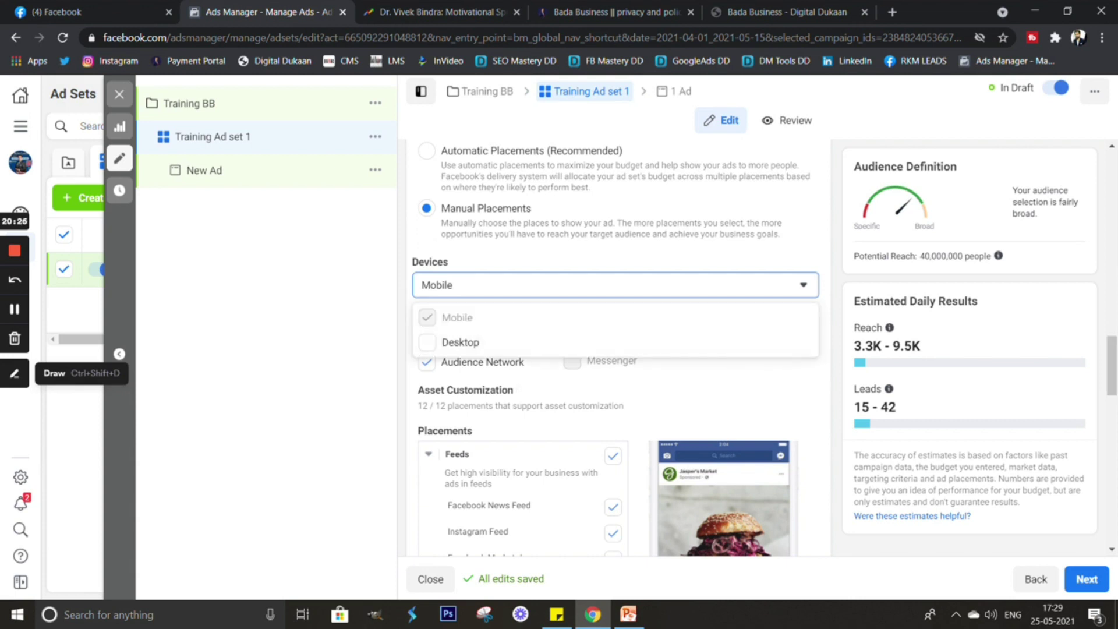
pyautogui.press('Escape')
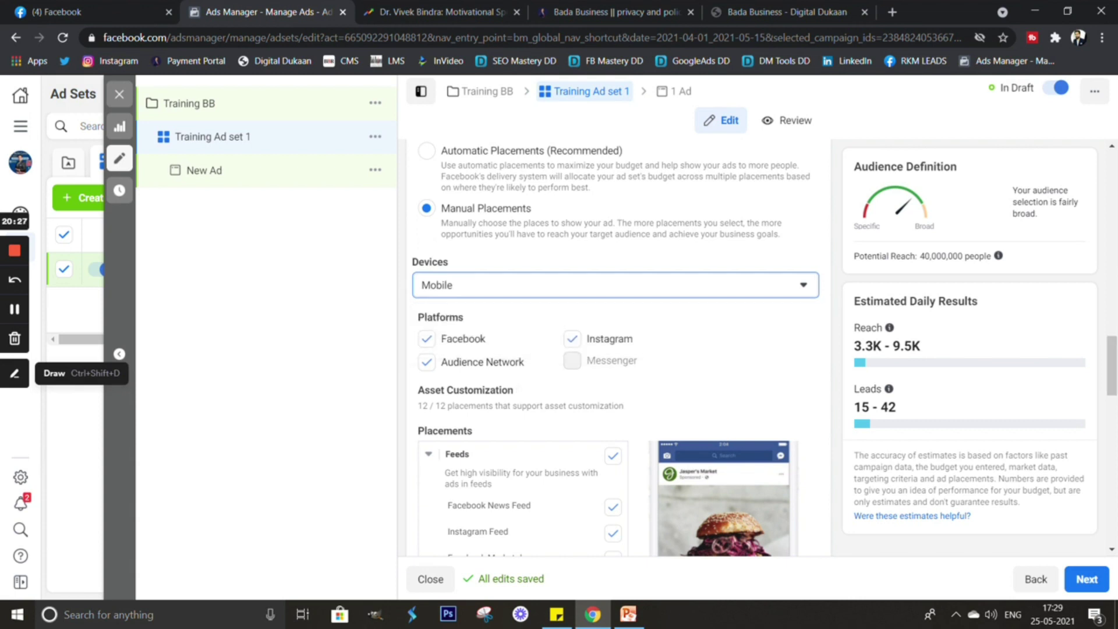
pyautogui.scroll(-1, 615, 349)
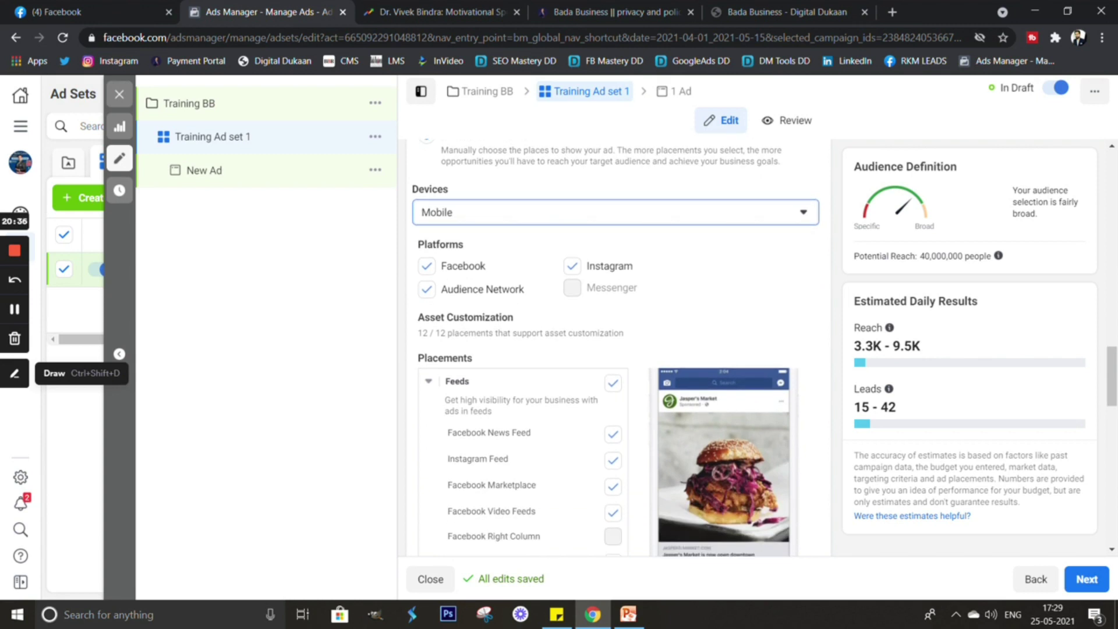
# Remove Audience Network and Facebook Marketplace from the ad set's placements.
pyautogui.click(427, 289)
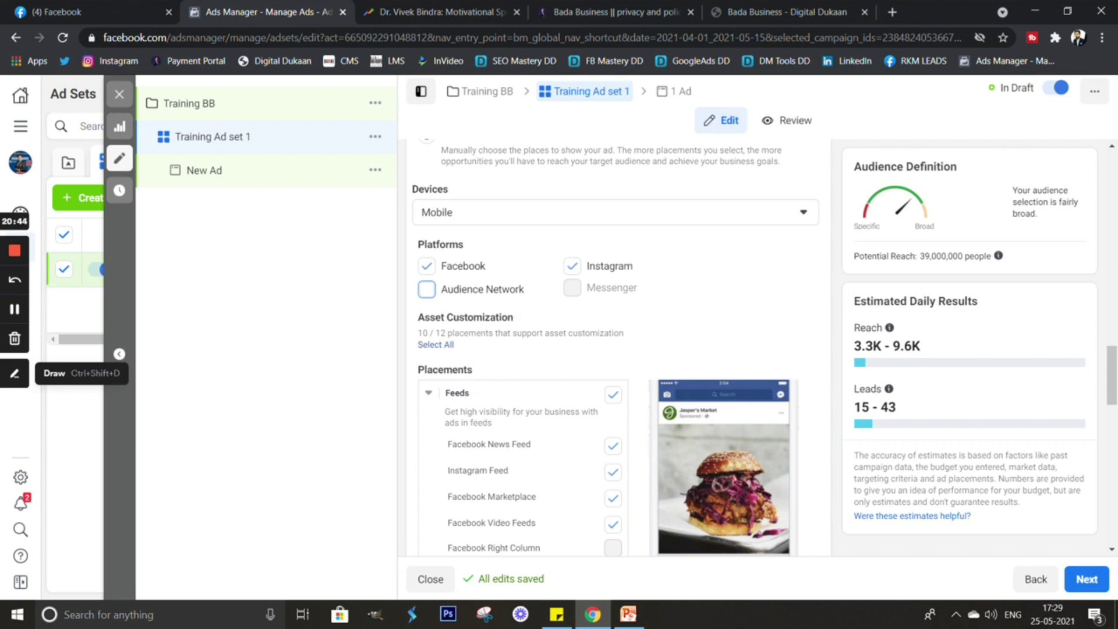
pyautogui.scroll(-3, 614, 349)
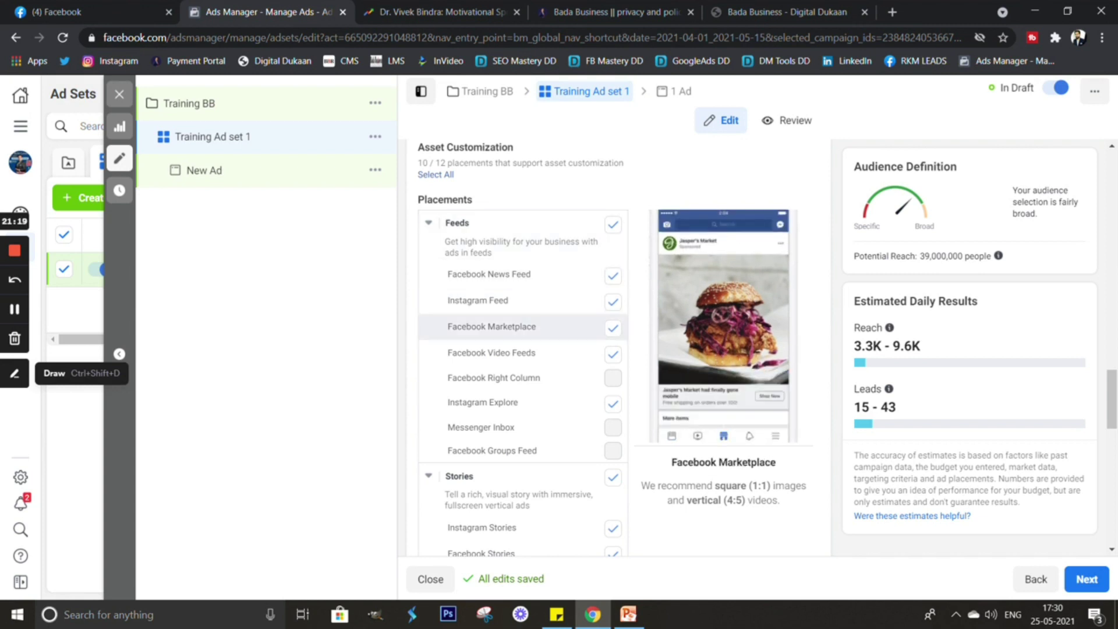
pyautogui.scroll(-1, 522, 349)
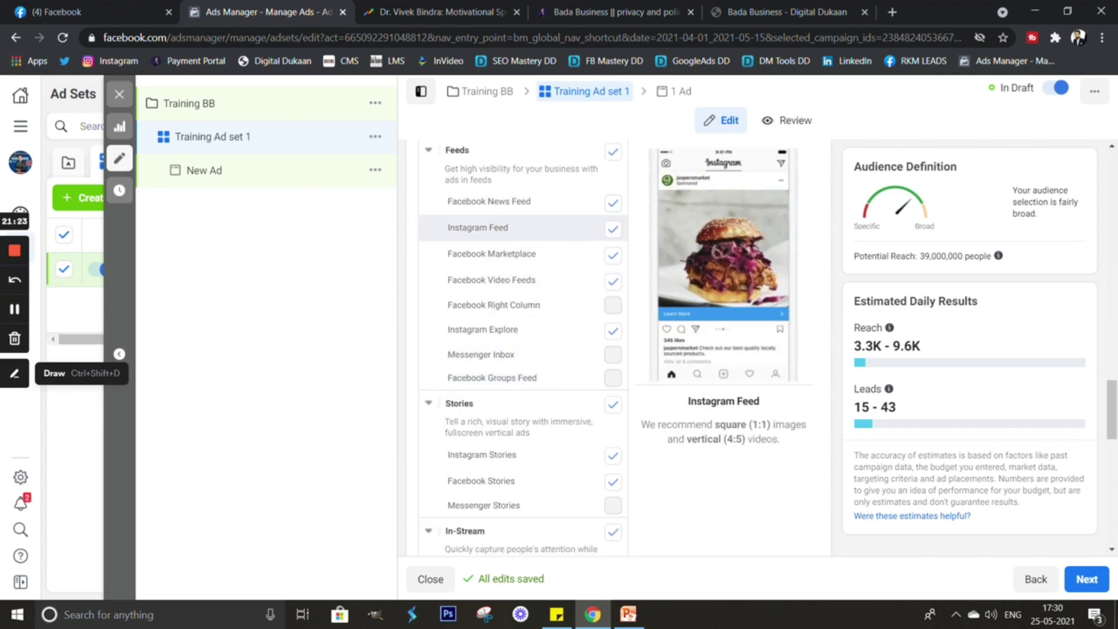
pyautogui.scroll(1, 523, 292)
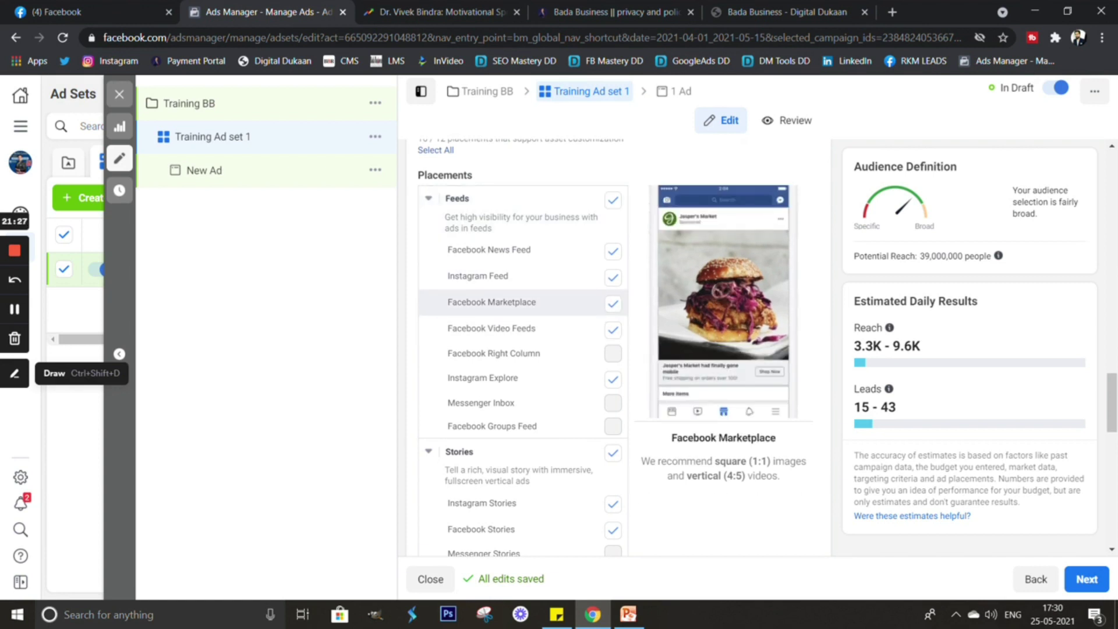
pyautogui.click(612, 303)
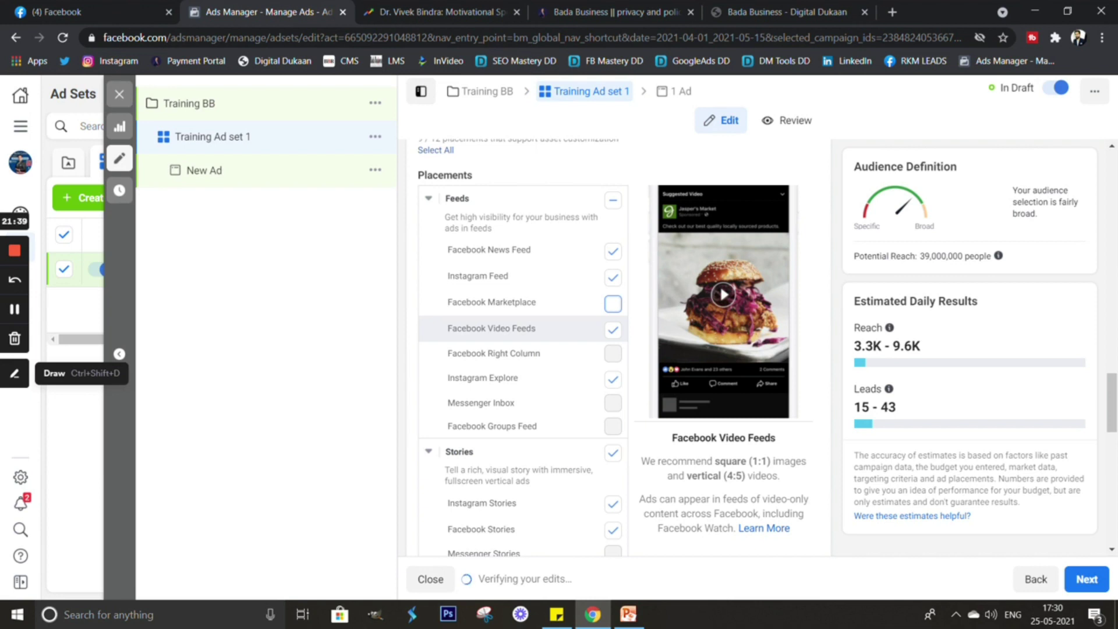
# Remove Facebook Video Feeds from the placements.
pyautogui.scroll(-2, 523, 326)
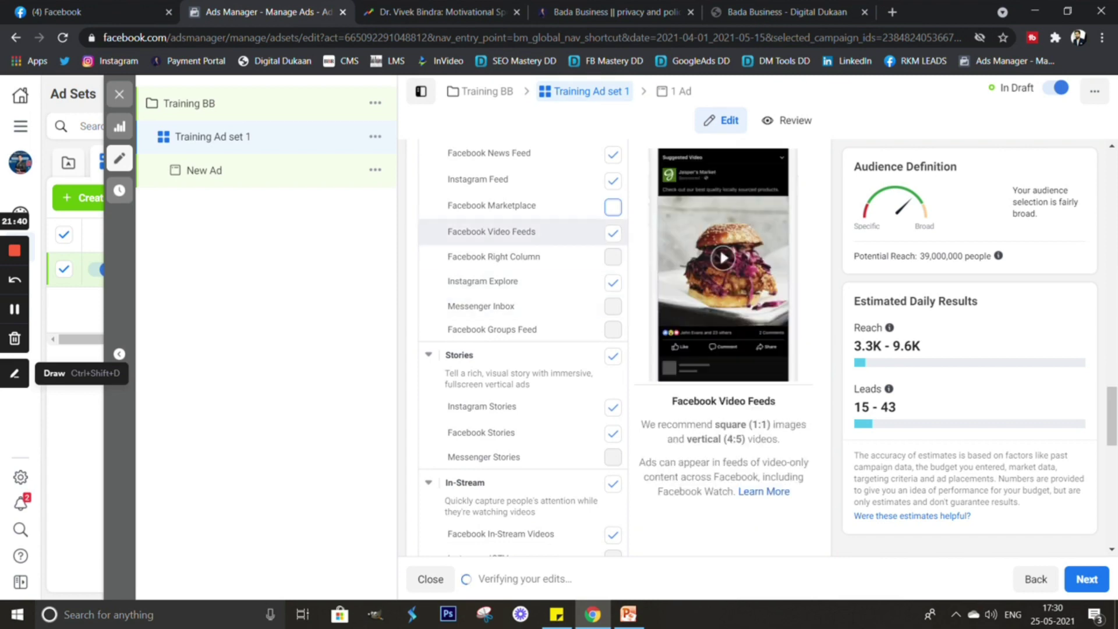
pyautogui.scroll(1, 523, 274)
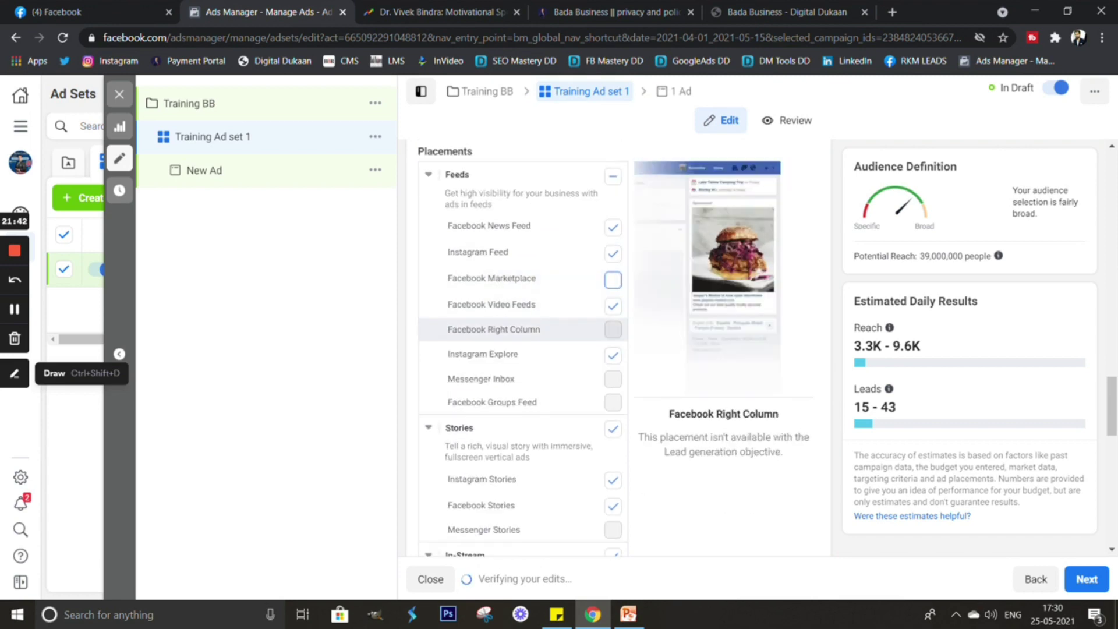
pyautogui.click(613, 305)
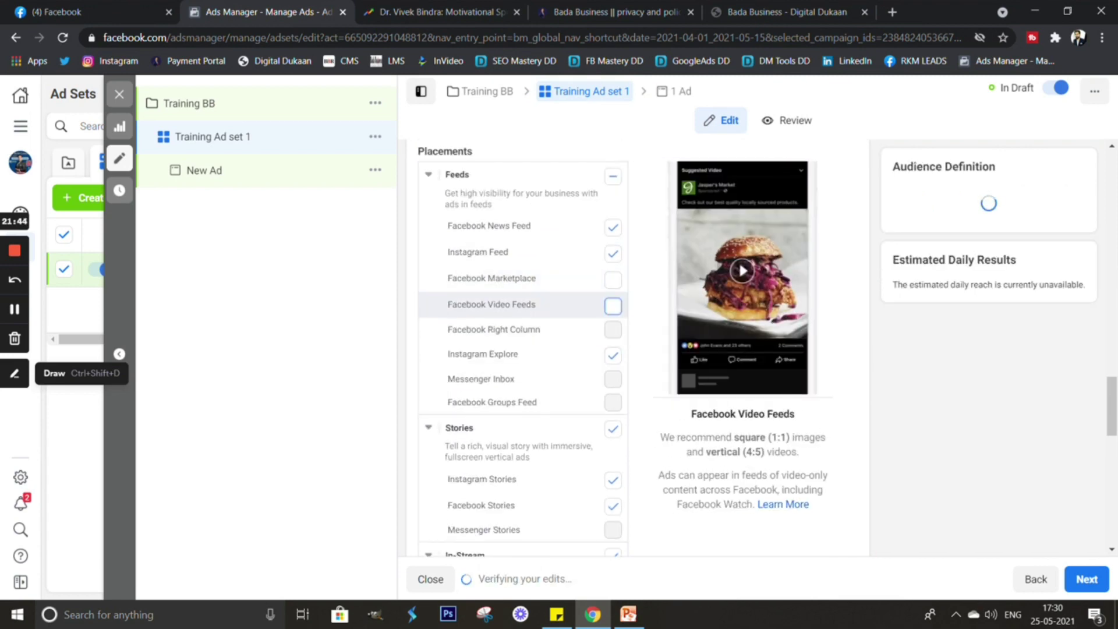
pyautogui.scroll(-1, 523, 304)
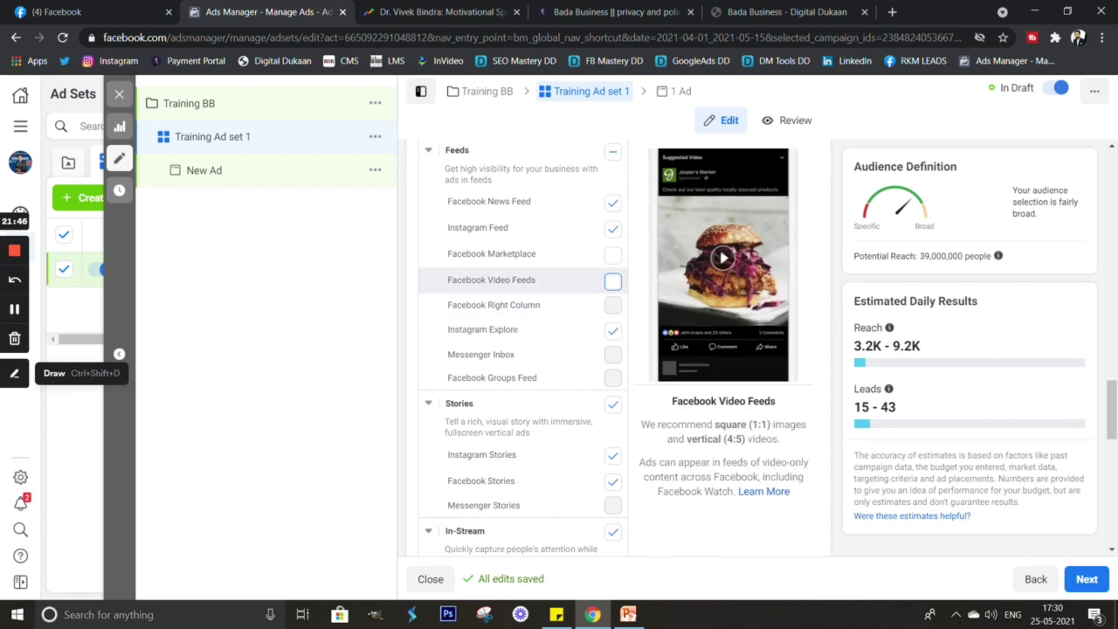
pyautogui.scroll(-1, 523, 279)
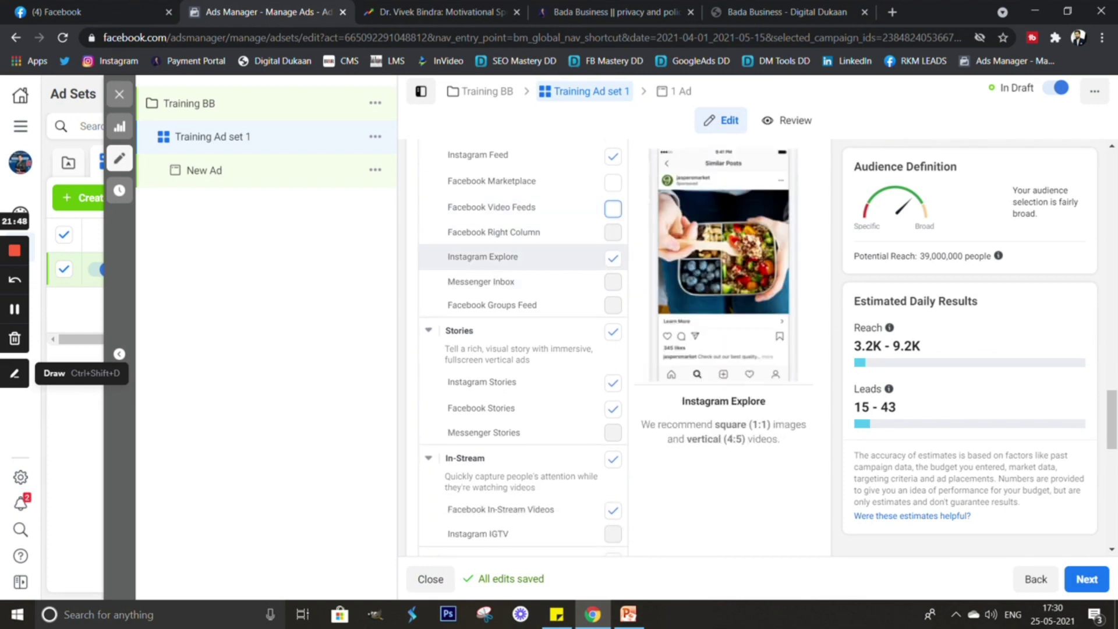
pyautogui.scroll(-2, 524, 233)
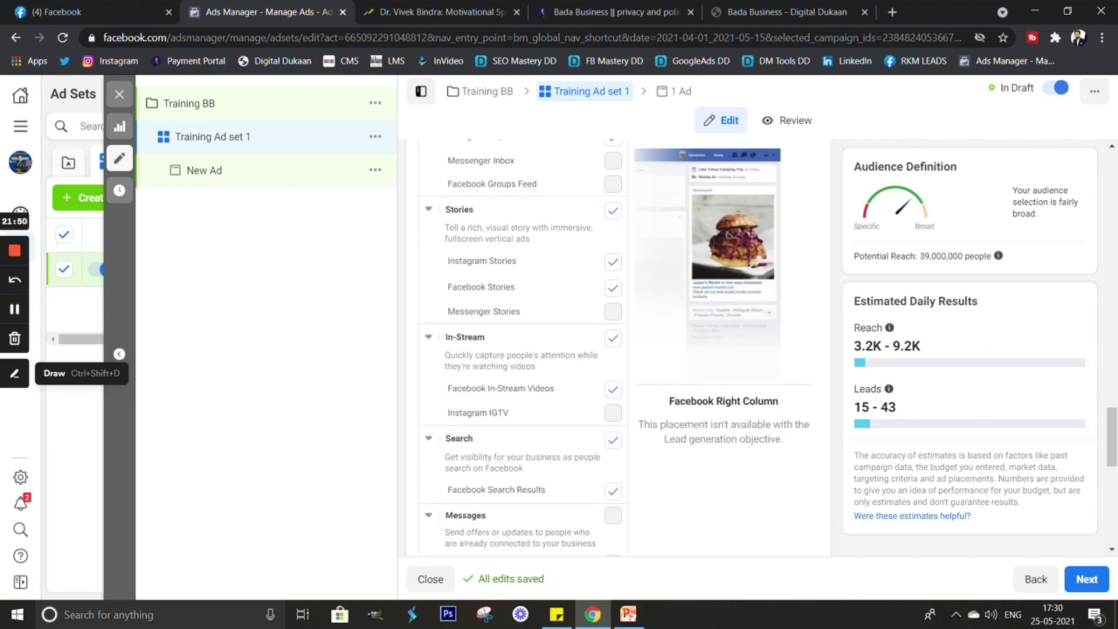
# Turn off Stories, In-Stream, Search and In-Article placements, leaving 3 of 12.
pyautogui.click(613, 210)
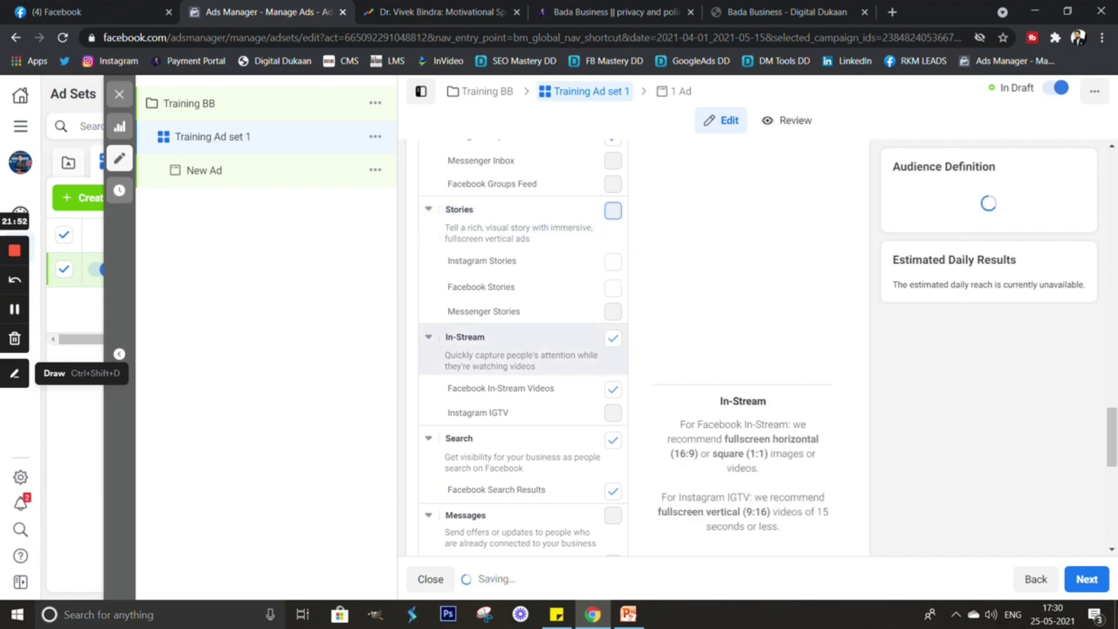
pyautogui.click(613, 338)
pyautogui.scroll(-2, 524, 350)
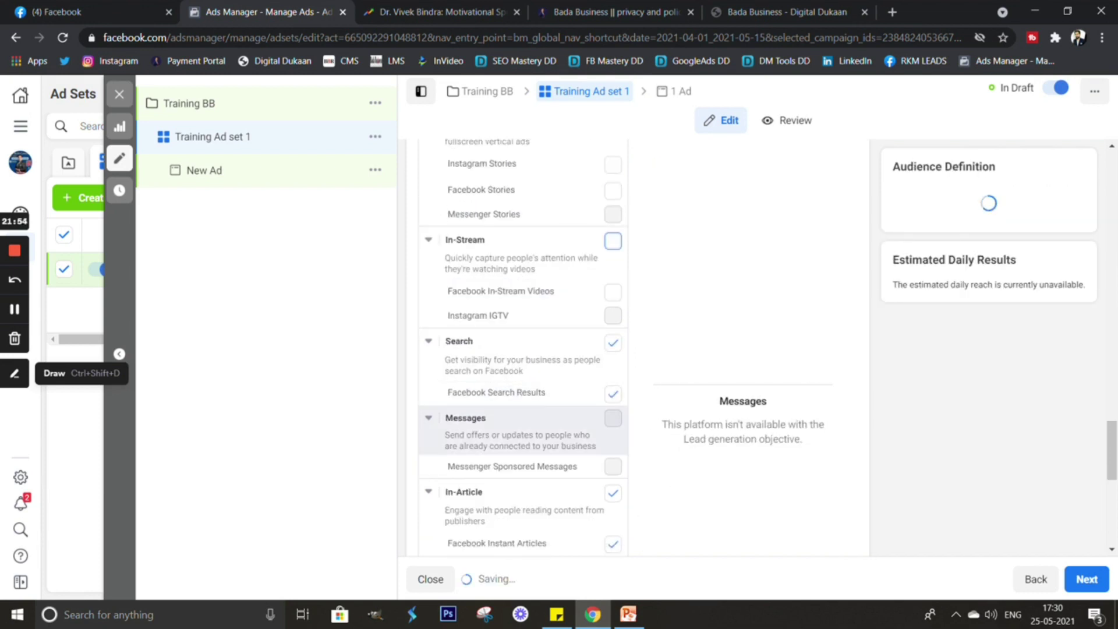
pyautogui.click(613, 342)
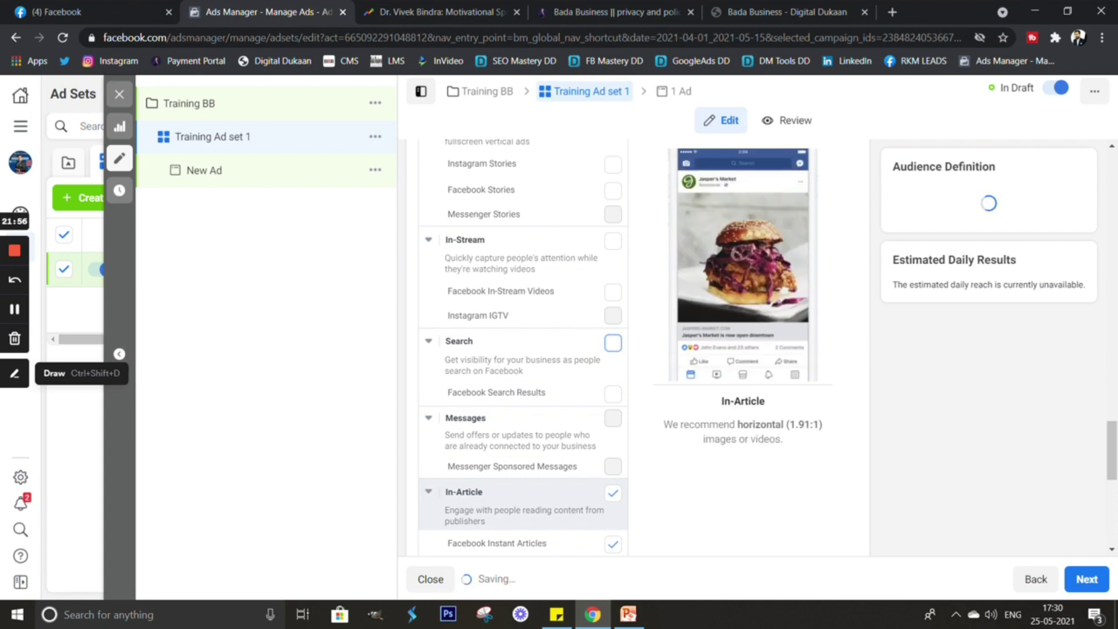
pyautogui.click(613, 493)
pyautogui.scroll(-3, 613, 407)
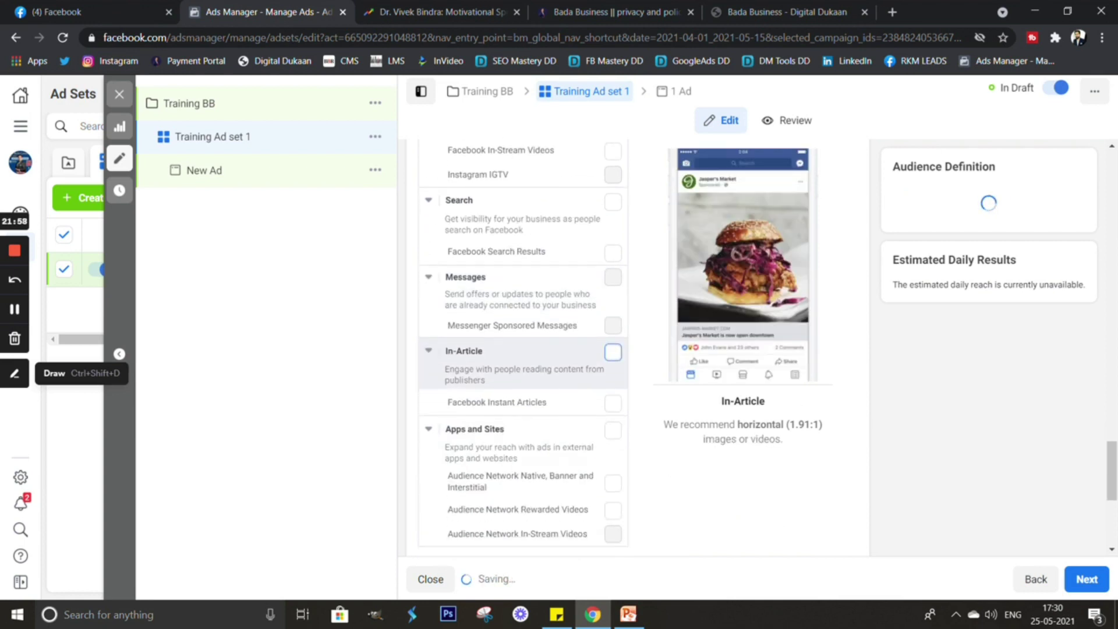
pyautogui.scroll(-1, 524, 350)
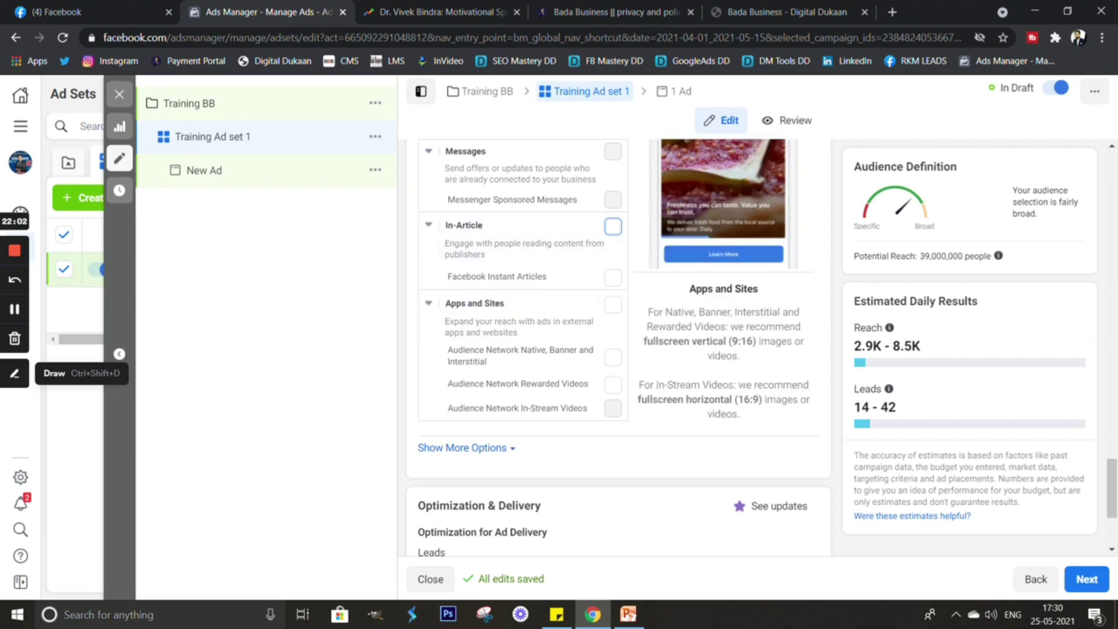
pyautogui.scroll(8, 524, 349)
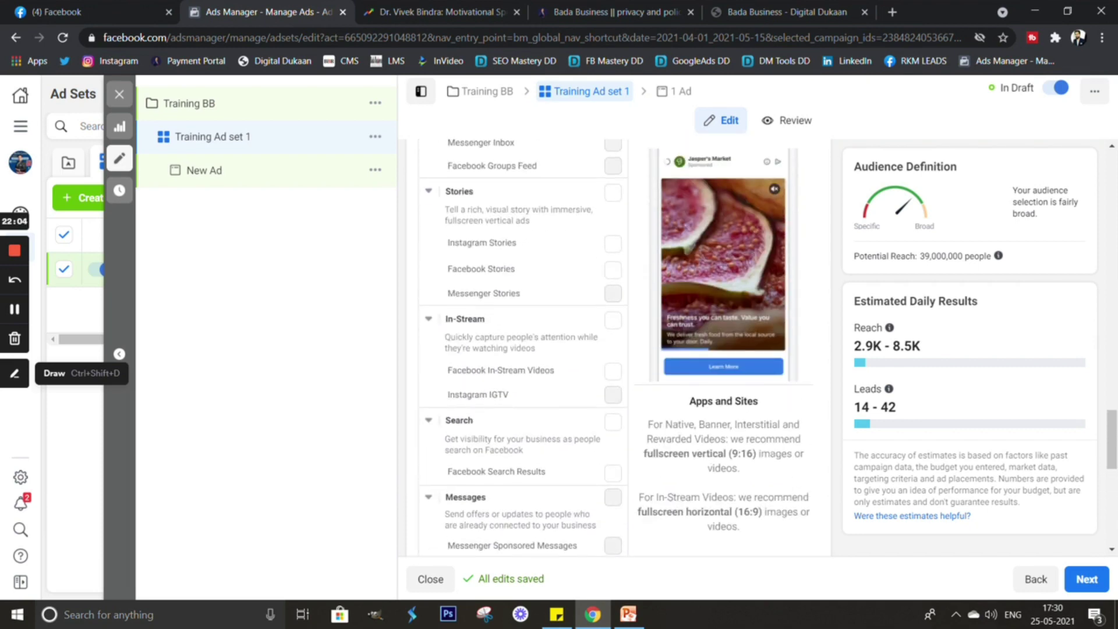
pyautogui.scroll(7, 617, 349)
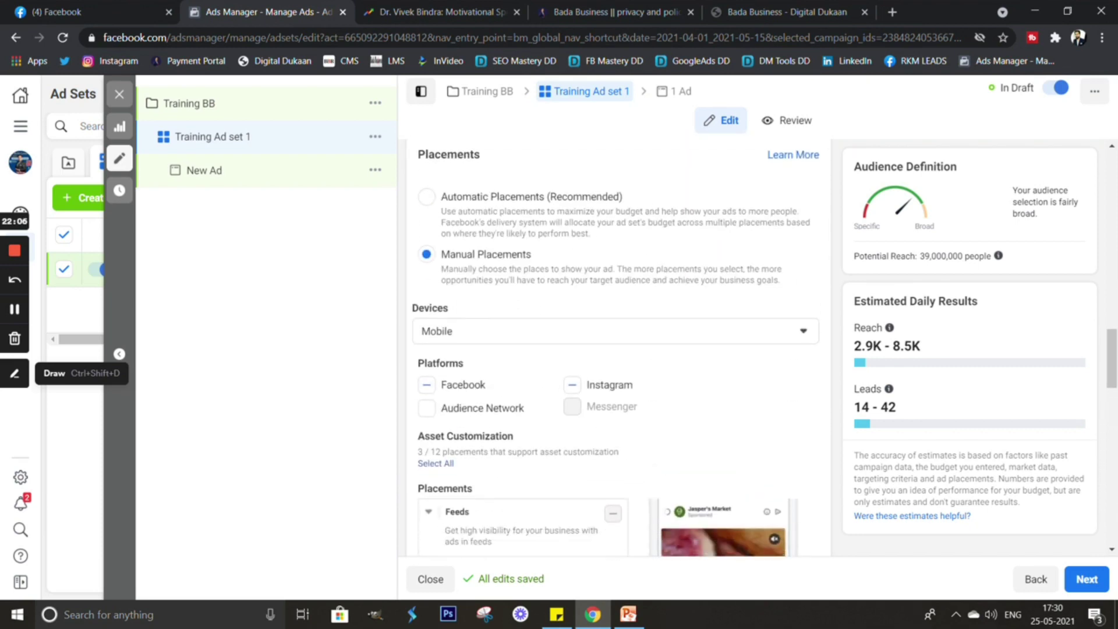
pyautogui.scroll(-4, 618, 349)
pyautogui.scroll(-12, 617, 349)
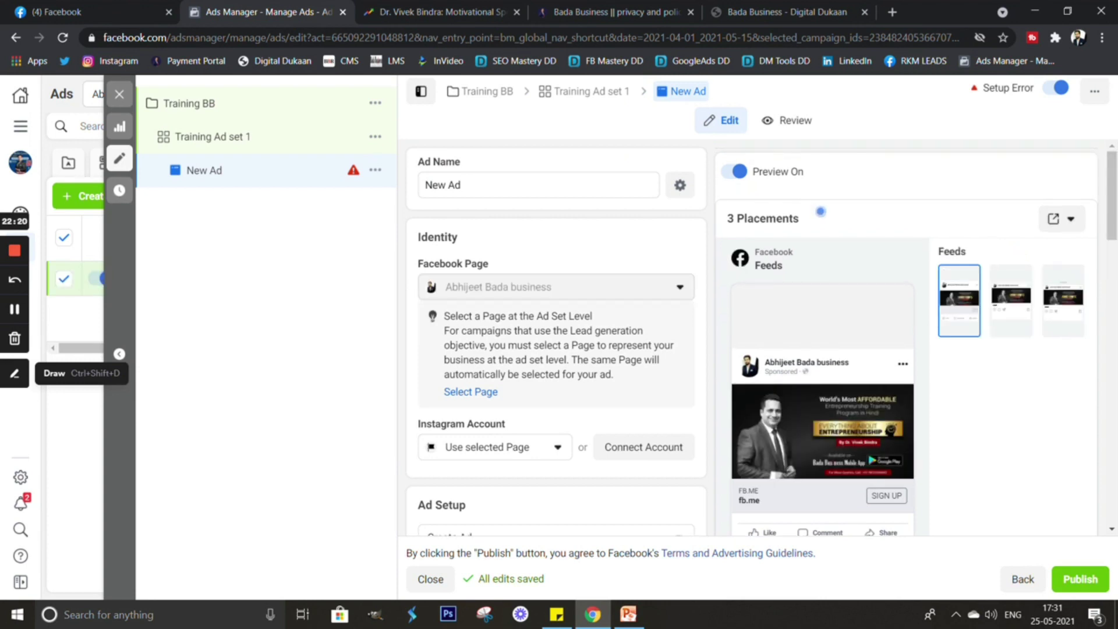
# Rename the ad from 'New Ad' to 'Training Ad 1'.
pyautogui.click(461, 184)
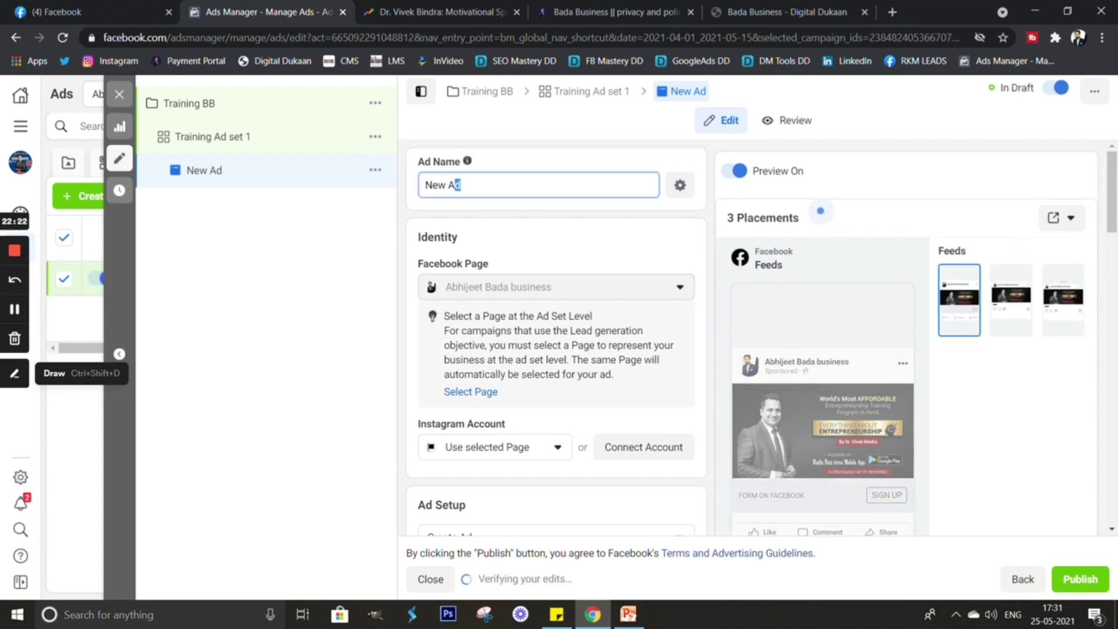
pyautogui.hotkey('ctrl', 'a')
pyautogui.write('t')
pyautogui.press('BackSpace')
pyautogui.write('Training Ad 1')
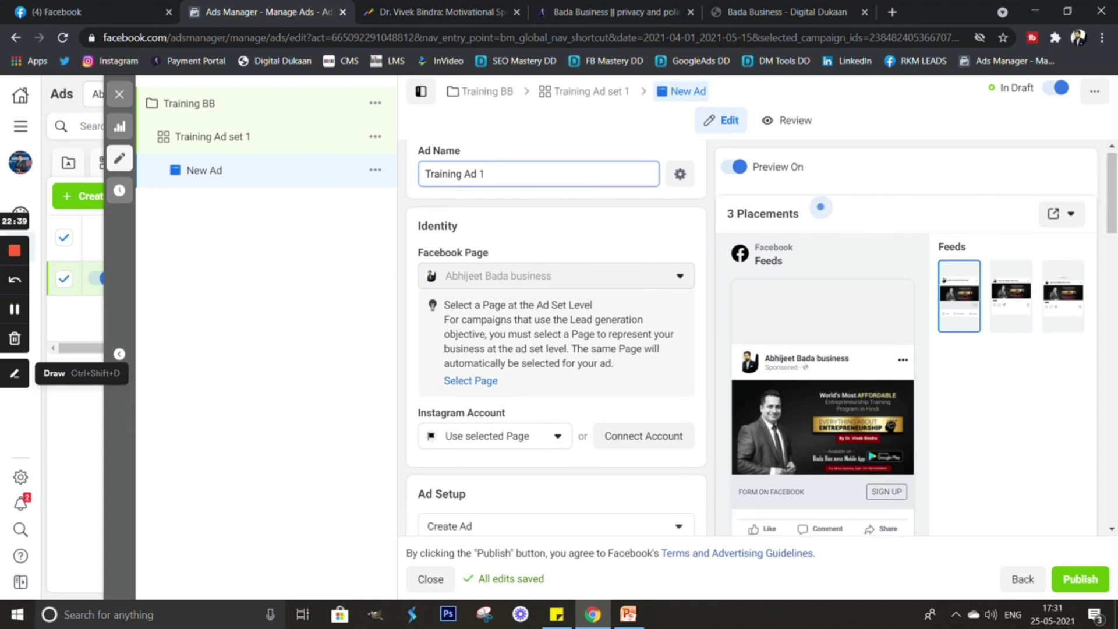
pyautogui.scroll(-3, 556, 337)
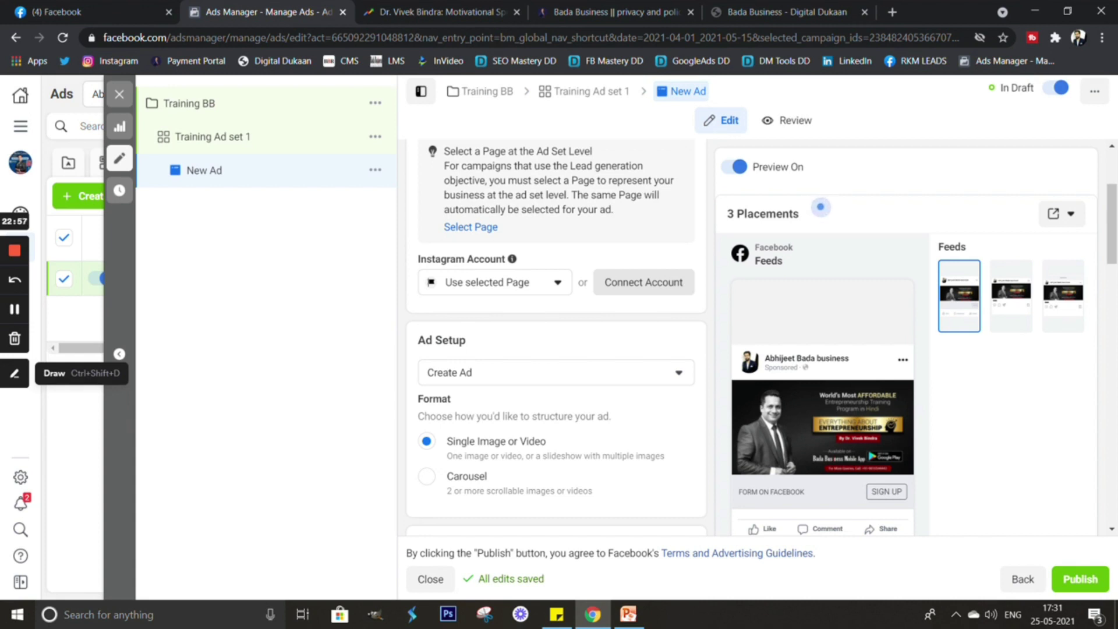
pyautogui.scroll(-1, 819, 207)
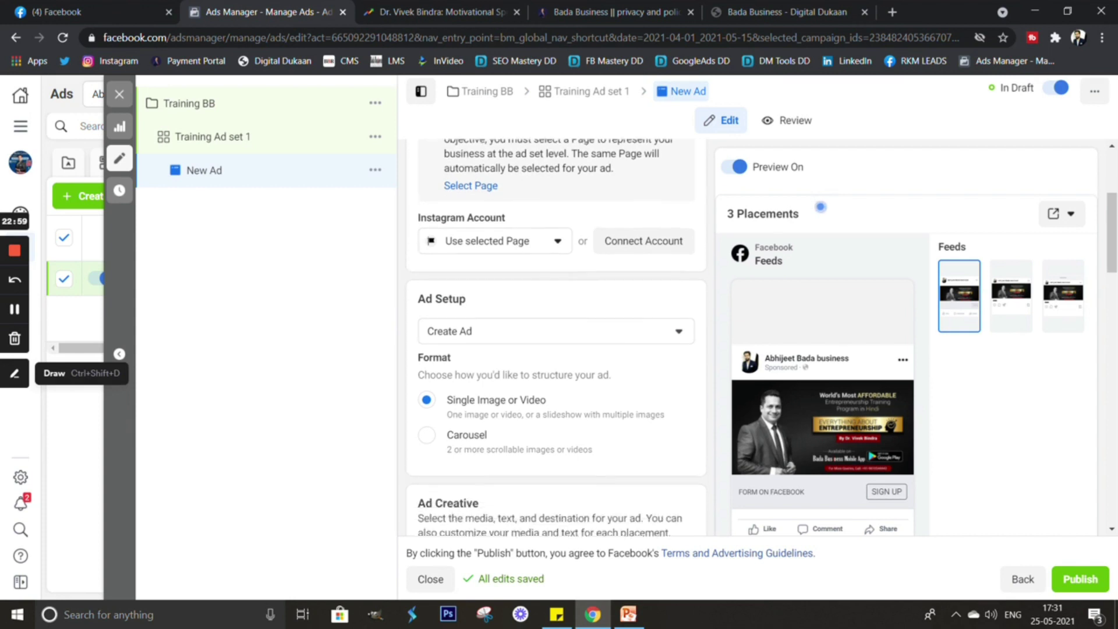
pyautogui.scroll(-1, 820, 206)
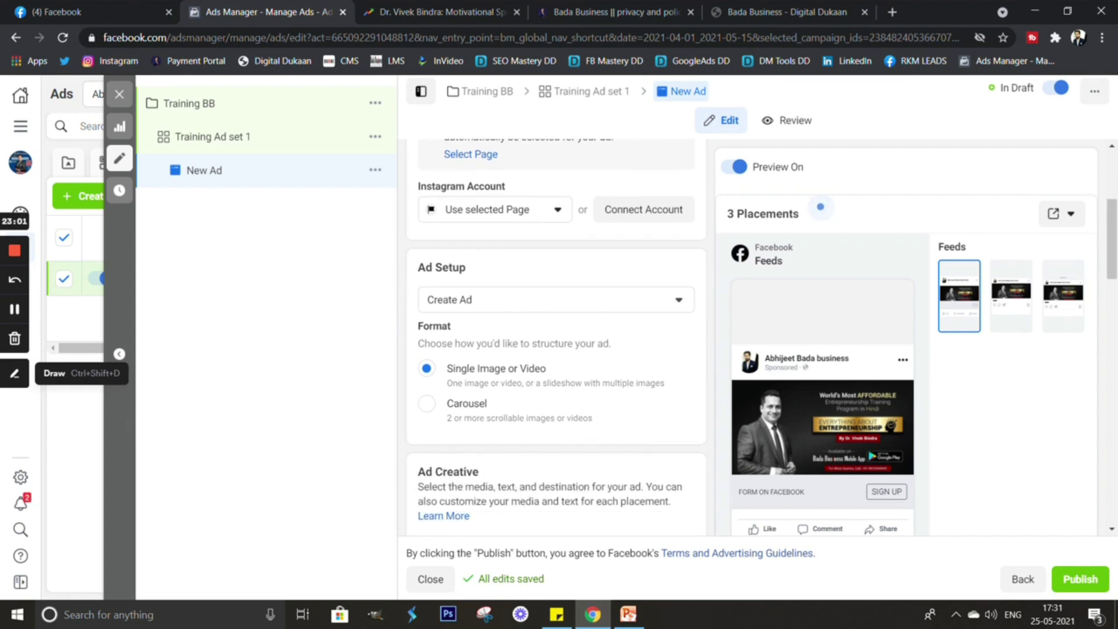
pyautogui.scroll(-3, 820, 207)
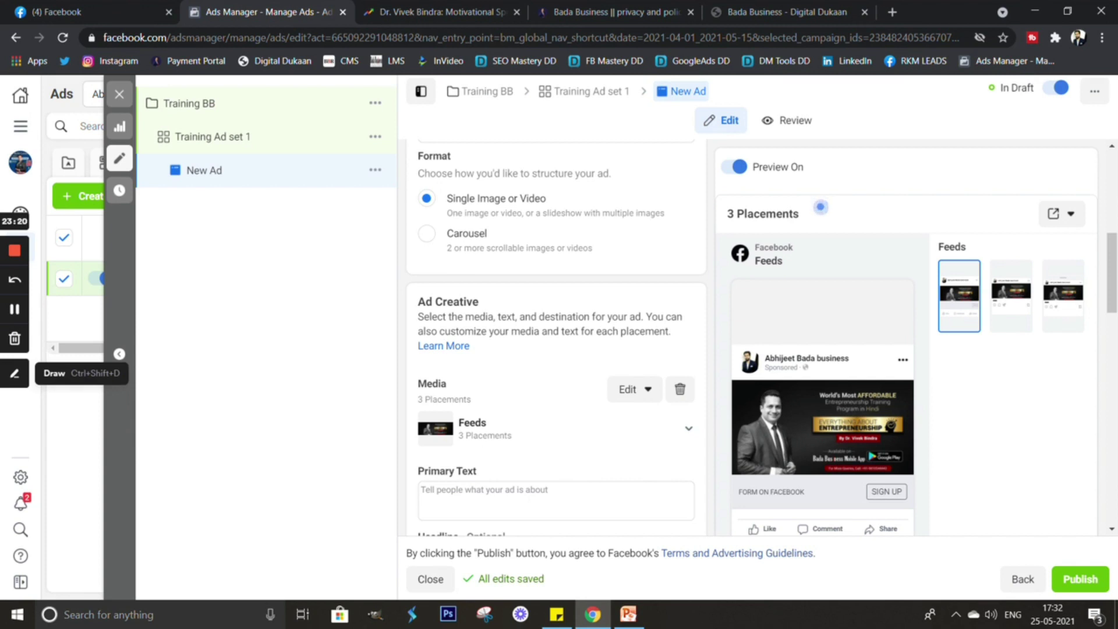
pyautogui.scroll(-1, 821, 206)
pyautogui.scroll(-1, 635, 349)
# Replace the ad's media with the BANNER image from Desktop, keeping its original portrait shape.
pyautogui.click(633, 219)
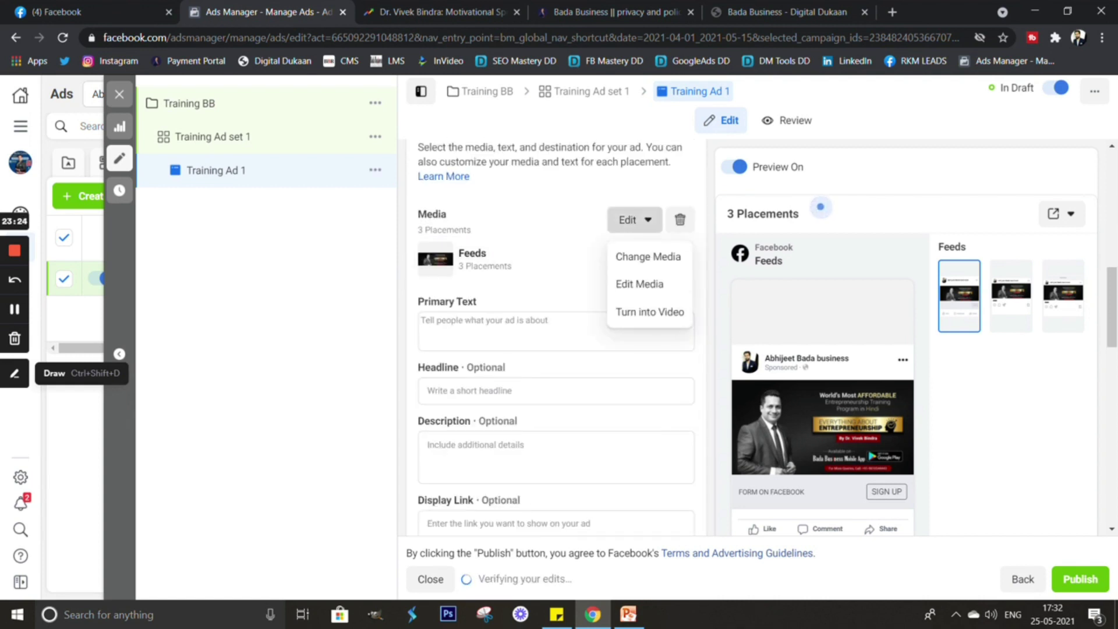
pyautogui.click(648, 256)
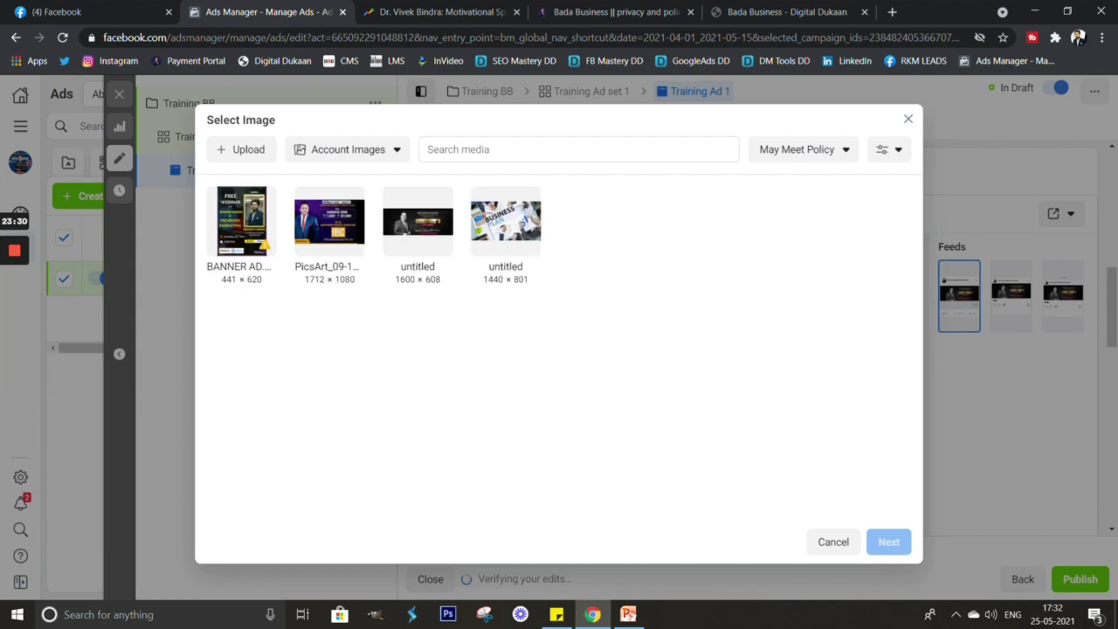
pyautogui.click(242, 222)
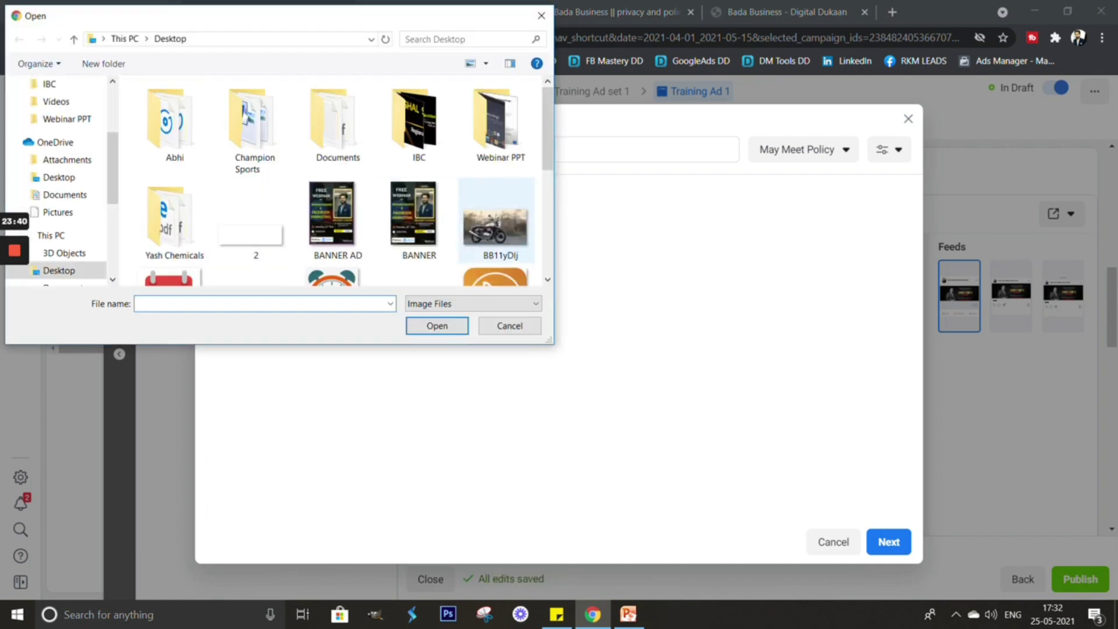
pyautogui.click(414, 218)
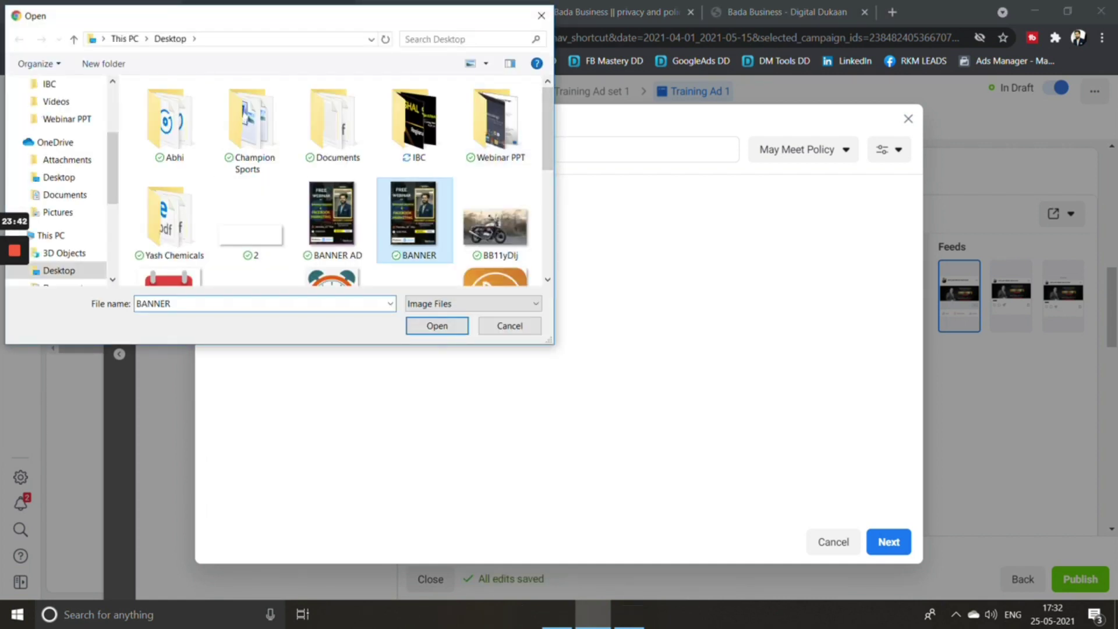
pyautogui.press('Return')
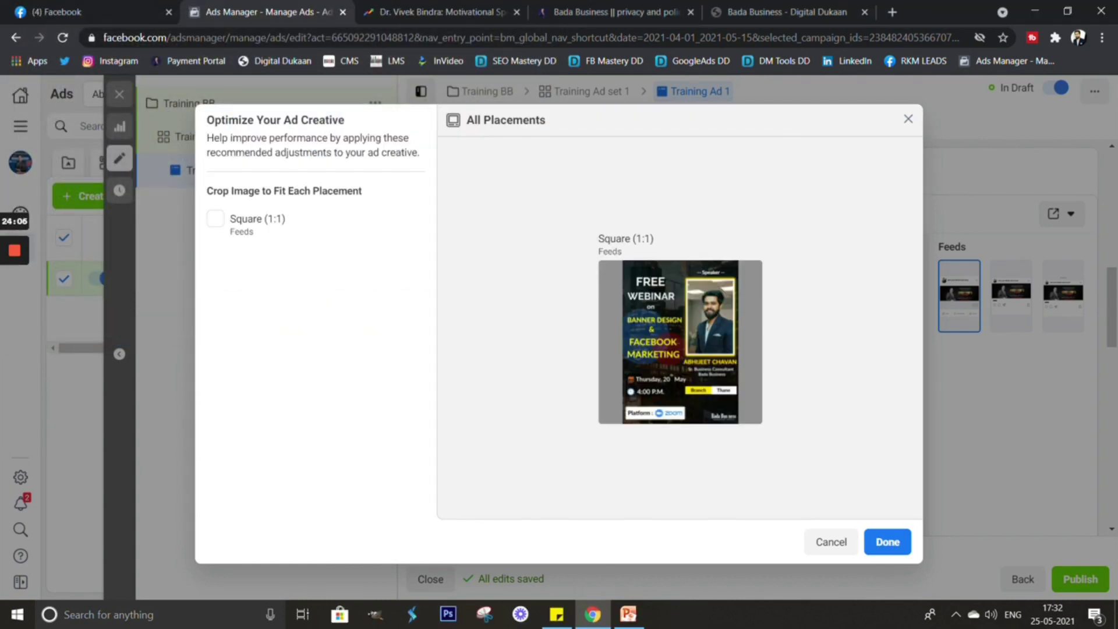
pyautogui.click(215, 218)
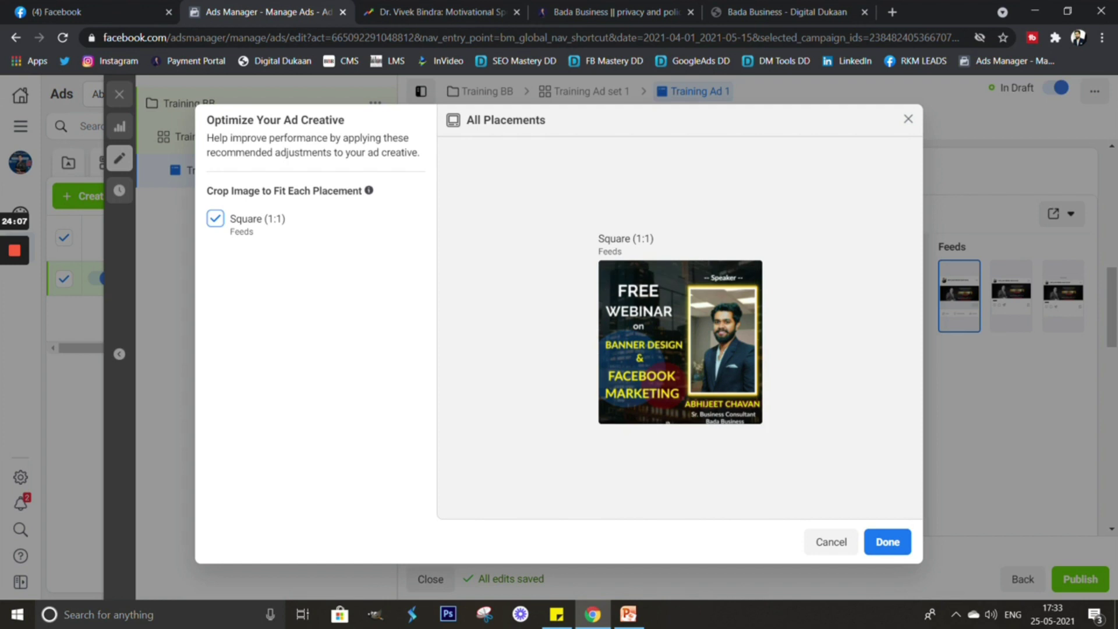
pyautogui.click(215, 218)
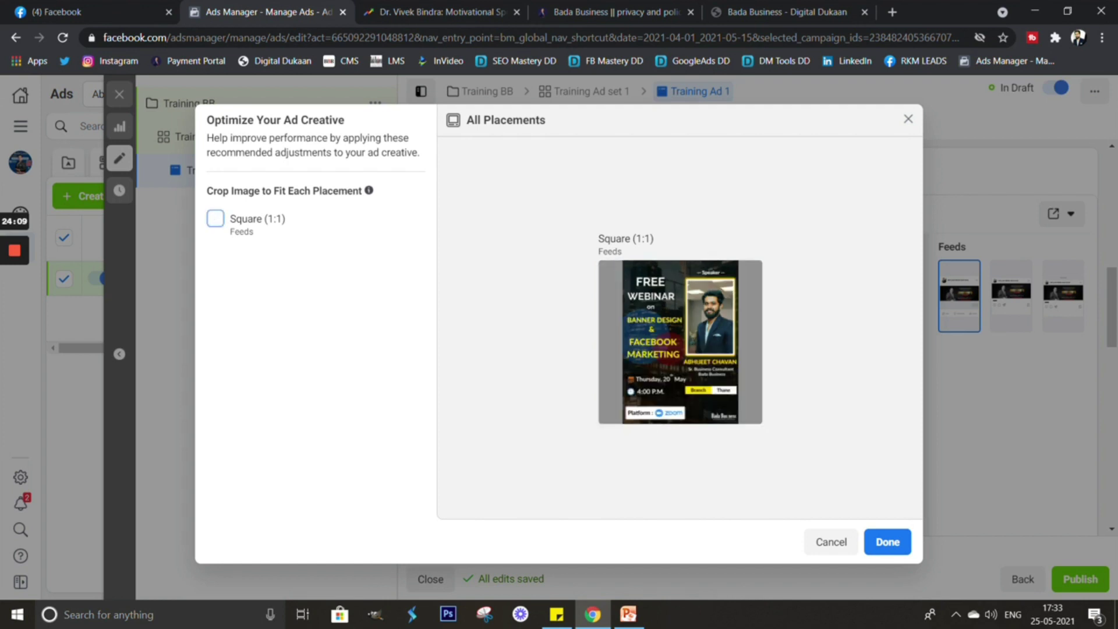
pyautogui.click(888, 541)
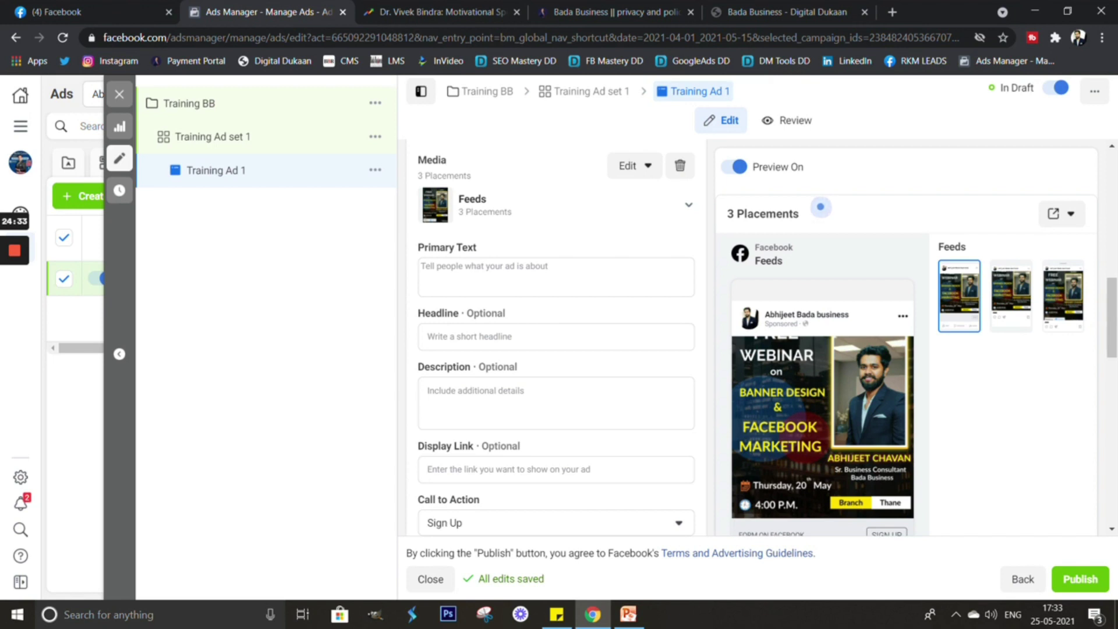
# Copy the FREE WEBINAR invitation paragraph from Sticky Notes.
pyautogui.scroll(-2, 556, 337)
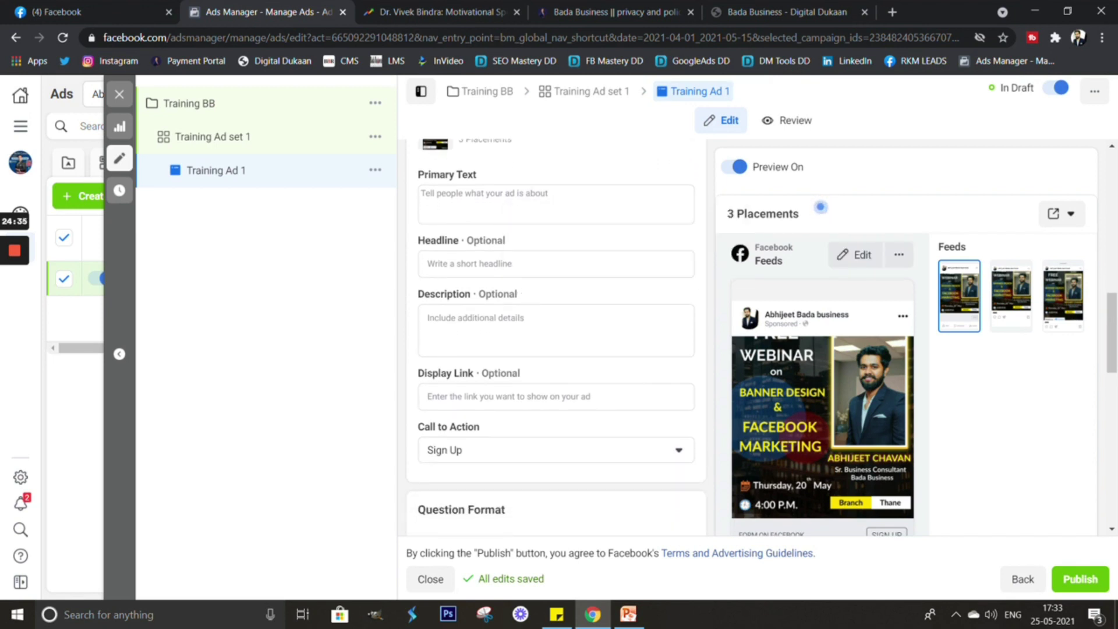
pyautogui.scroll(3, 556, 338)
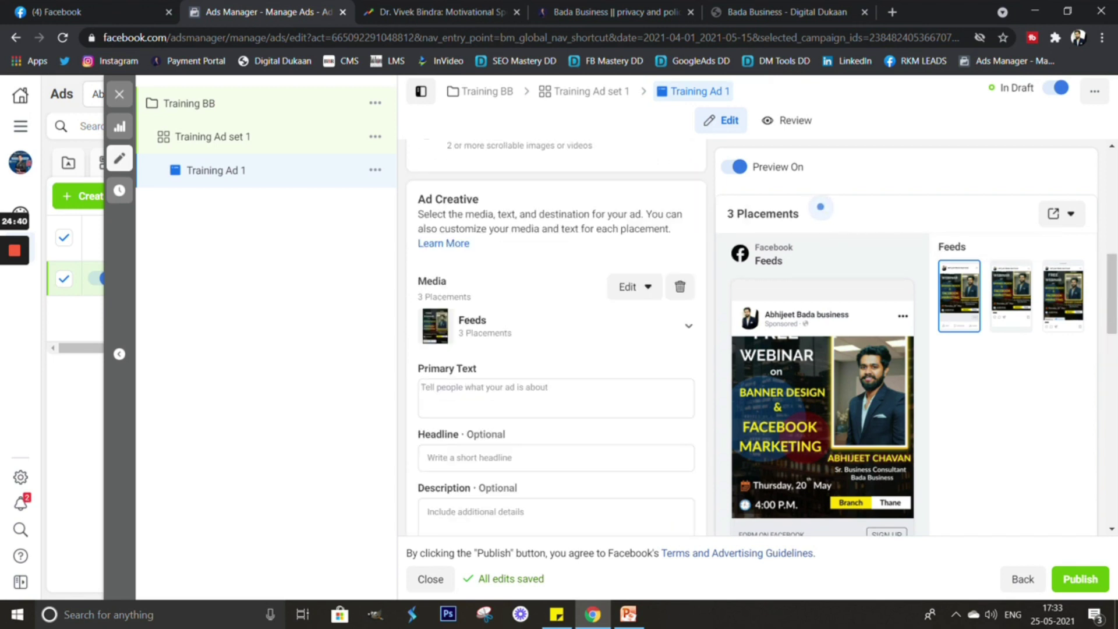
pyautogui.scroll(-2, 556, 338)
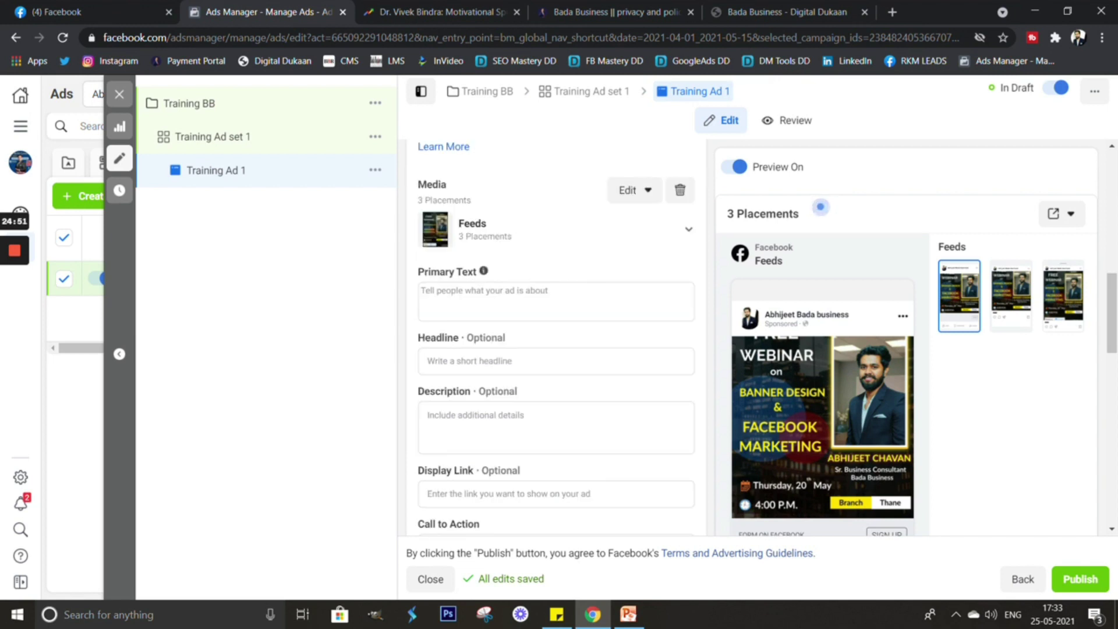
pyautogui.click(556, 301)
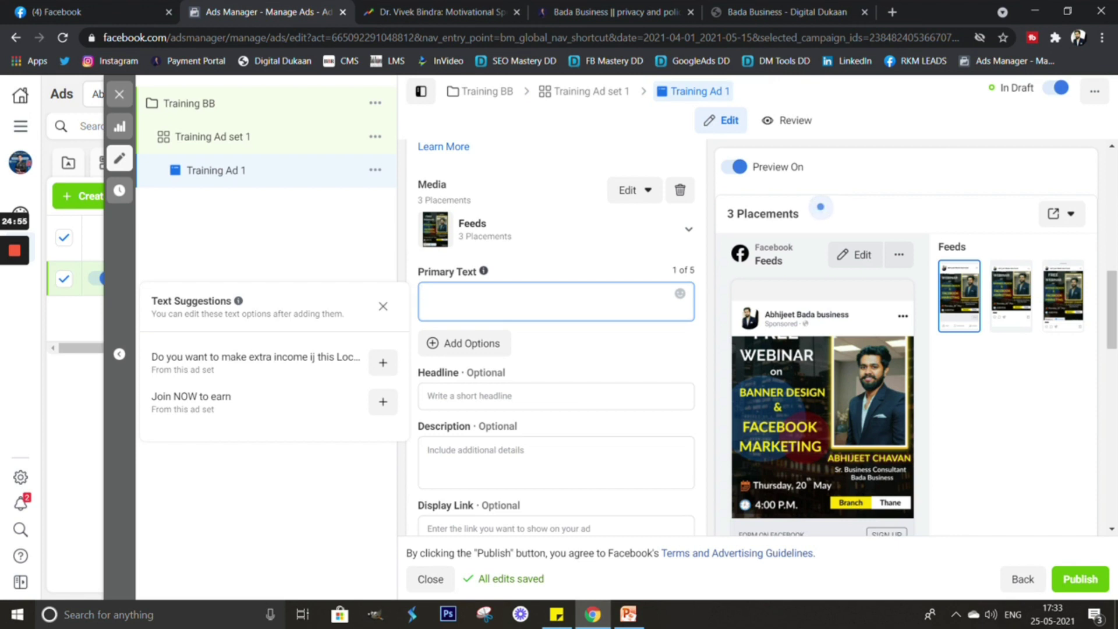
pyautogui.click(556, 614)
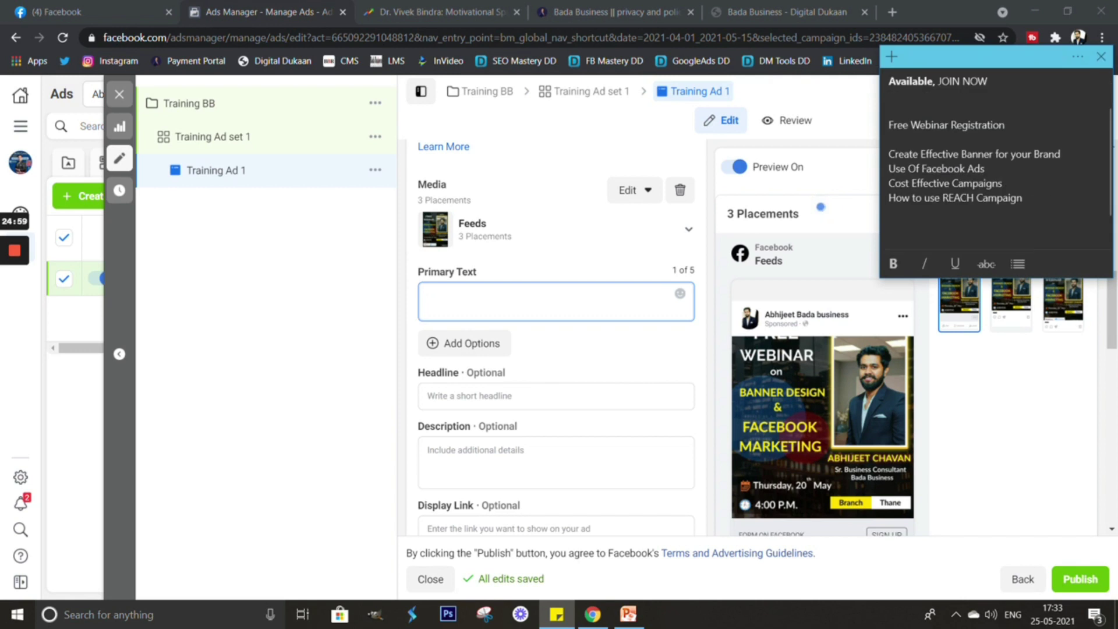
pyautogui.scroll(2, 1000, 159)
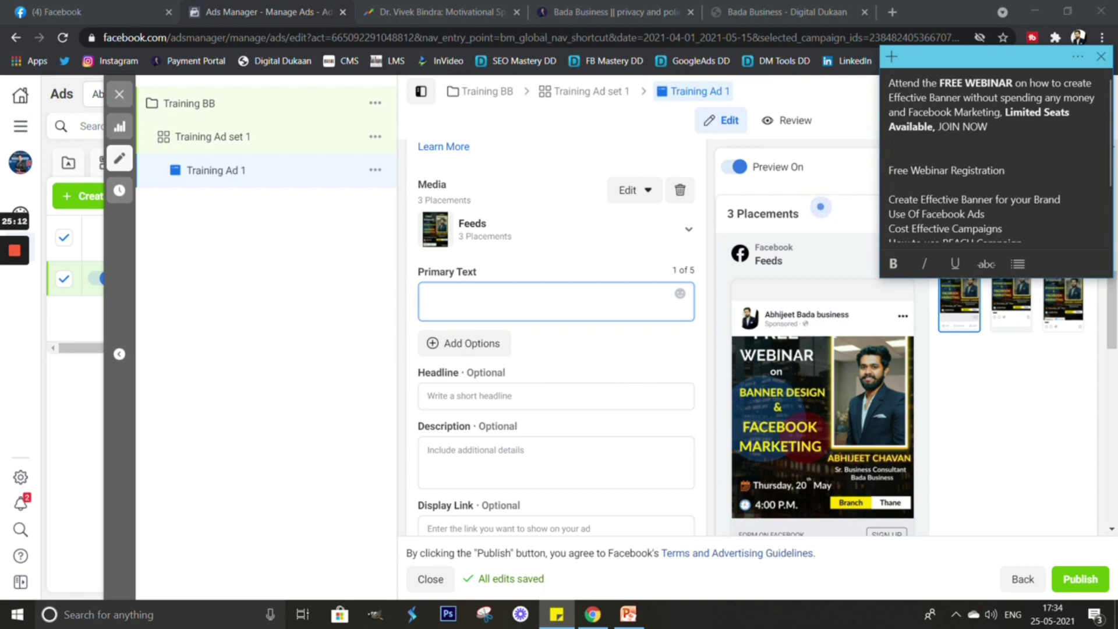
pyautogui.hotkey('ctrl', 'shift', 'Home')
pyautogui.hotkey('ctrl', 'c')
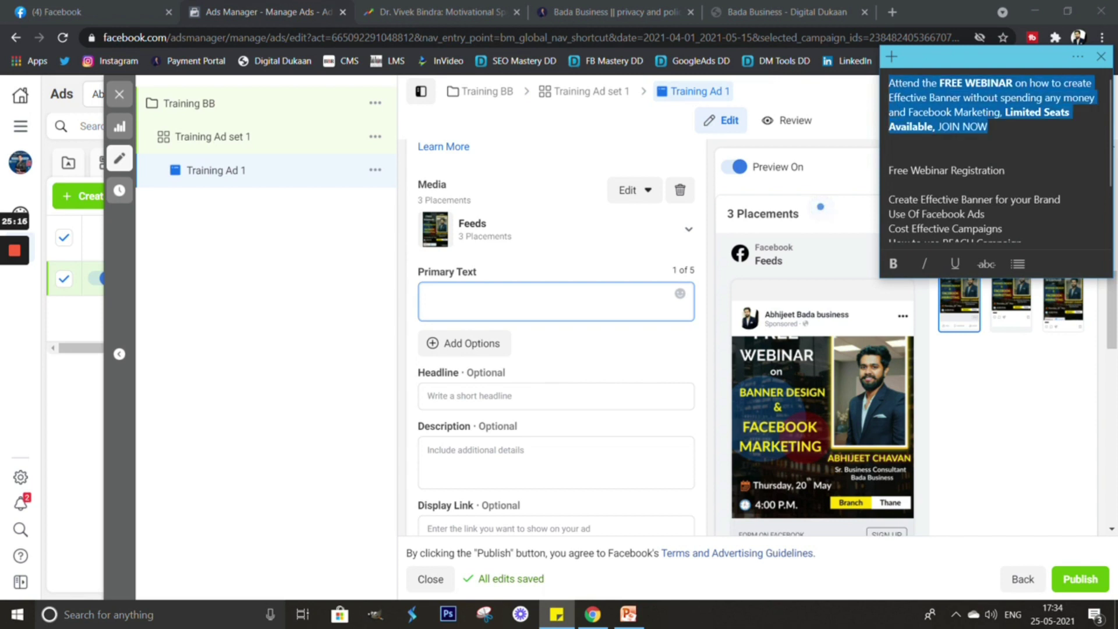
pyautogui.hotkey('alt', 'Tab')
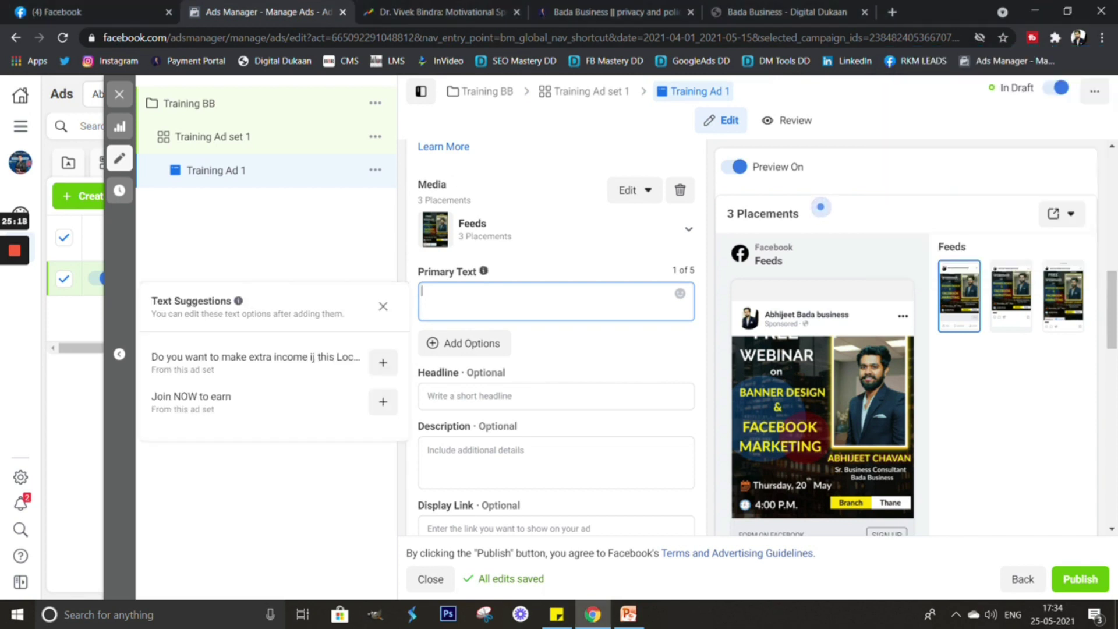
# Paste it as the primary text ending 'Limited Seats Available, JOIN NOW'.
pyautogui.hotkey('ctrl', 'v')
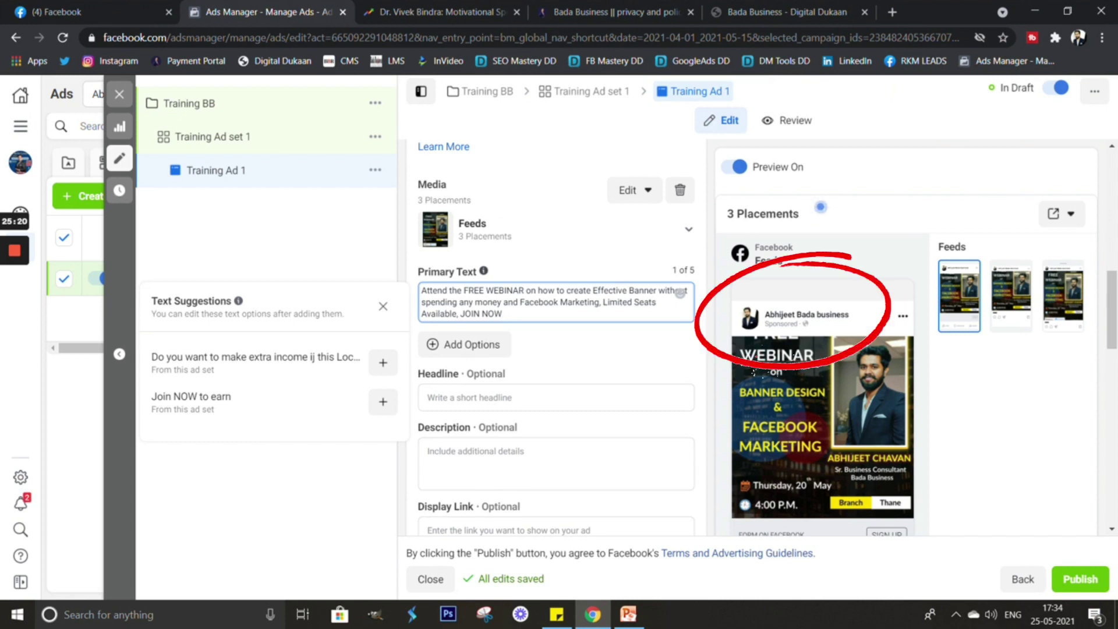
pyautogui.scroll(-1, 556, 349)
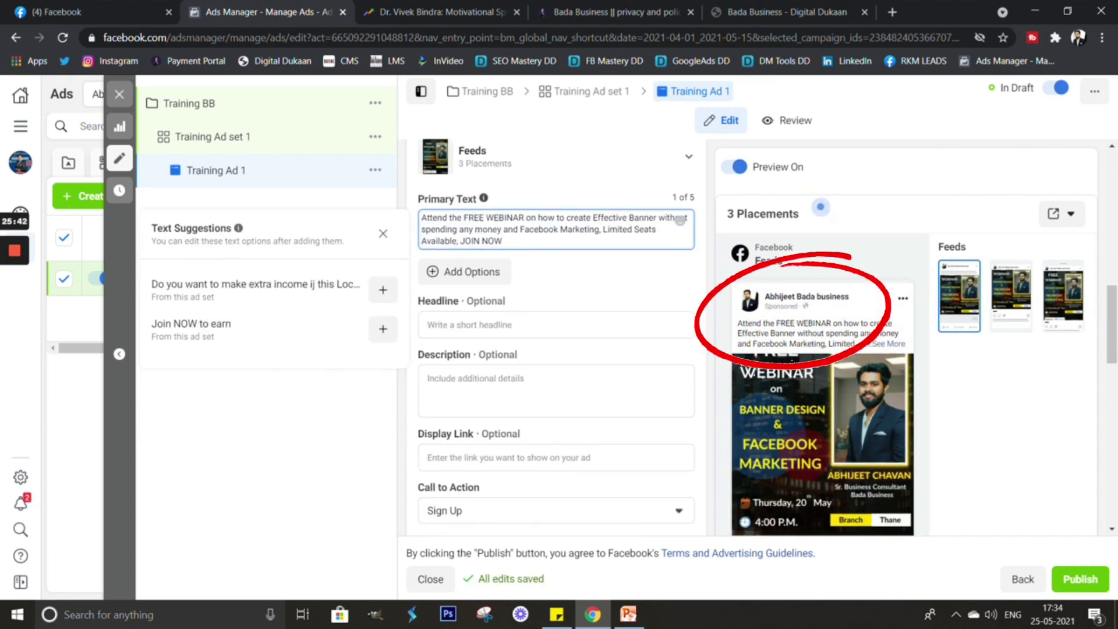
pyautogui.press('Tab')
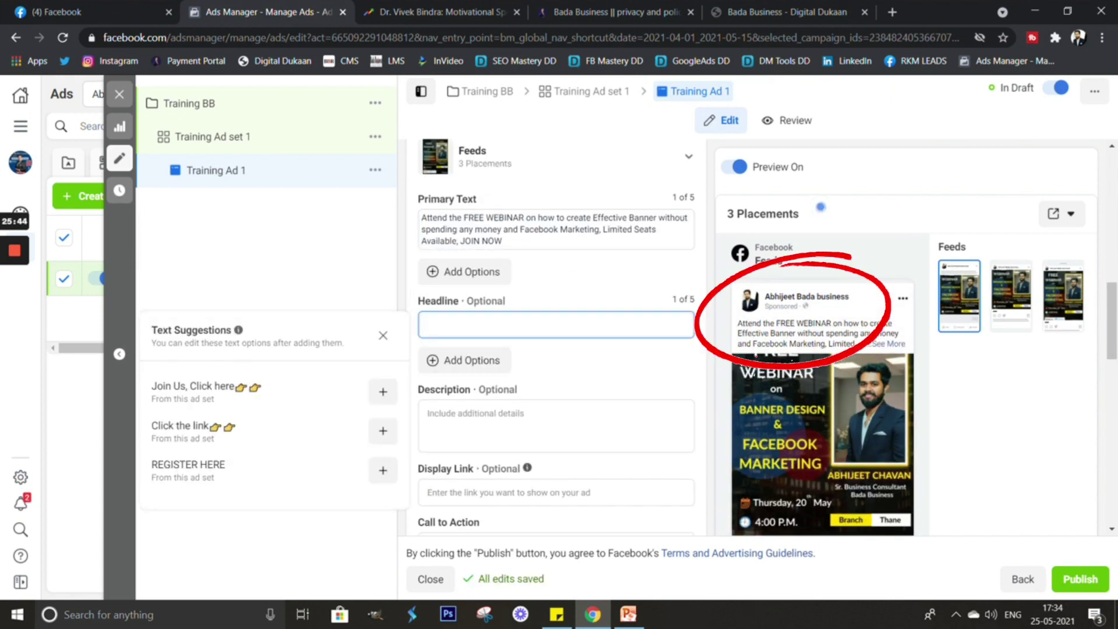
pyautogui.scroll(-1, 556, 349)
pyautogui.scroll(-8, 757, 338)
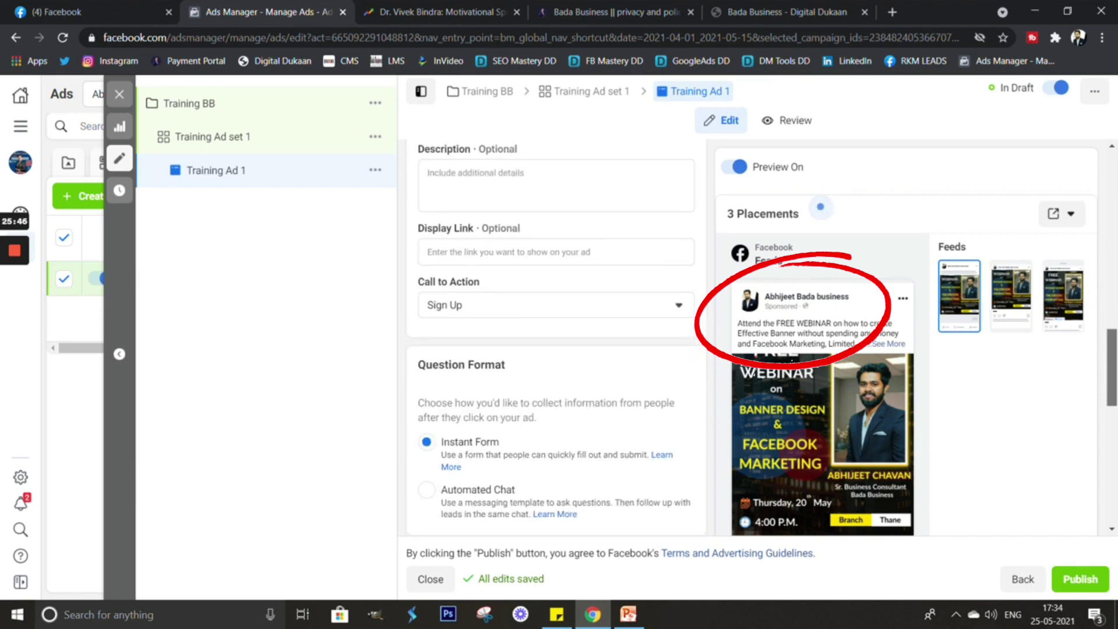
pyautogui.scroll(1, 757, 337)
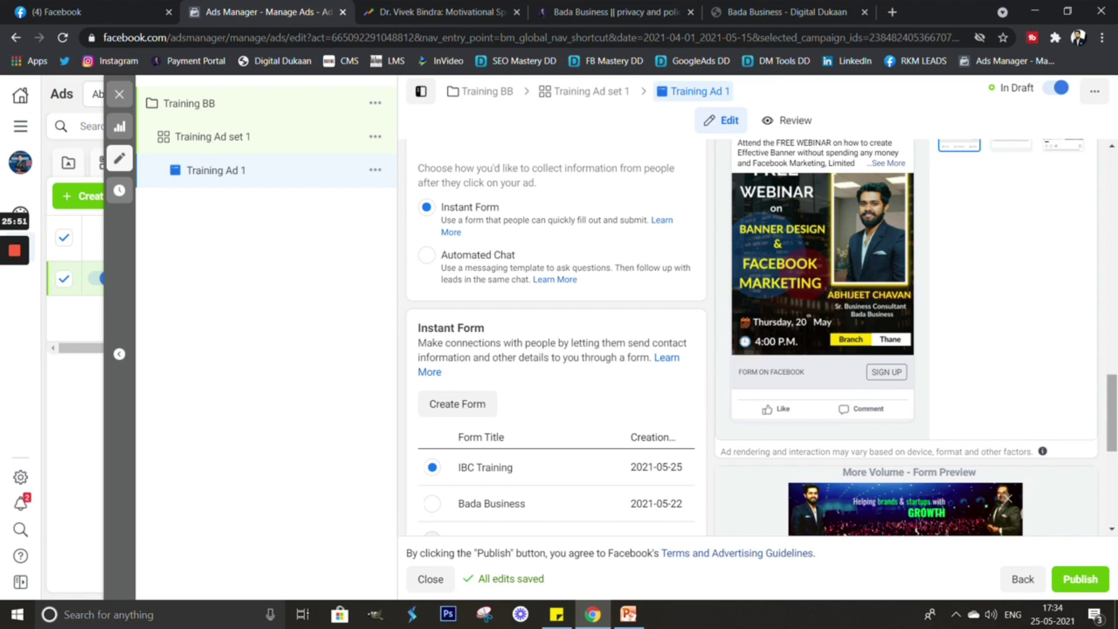
pyautogui.scroll(8, 821, 207)
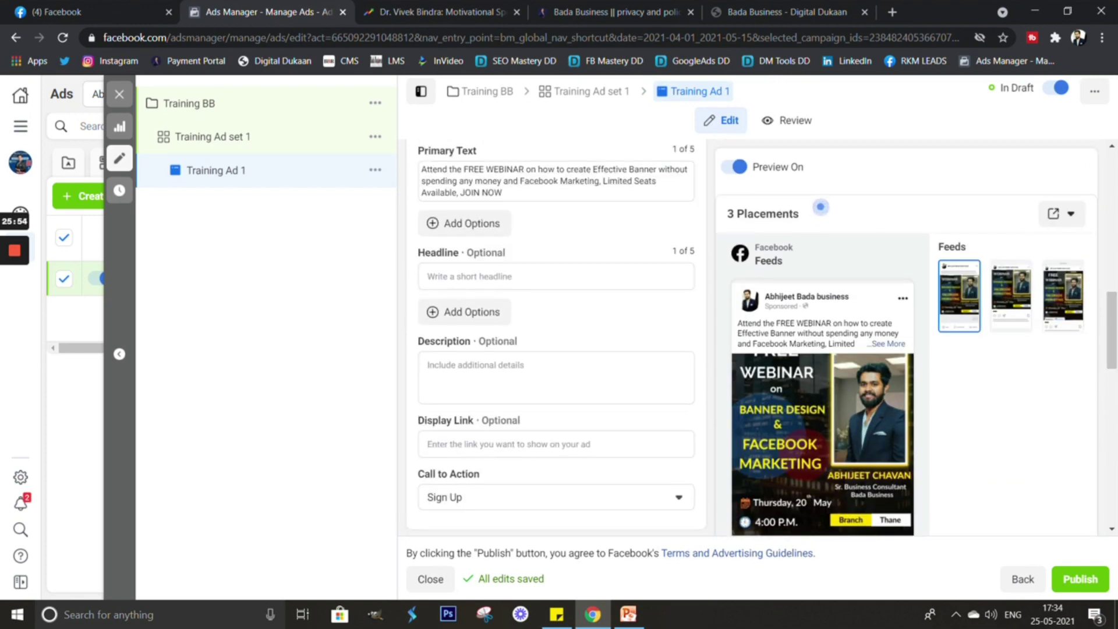
pyautogui.press('Tab')
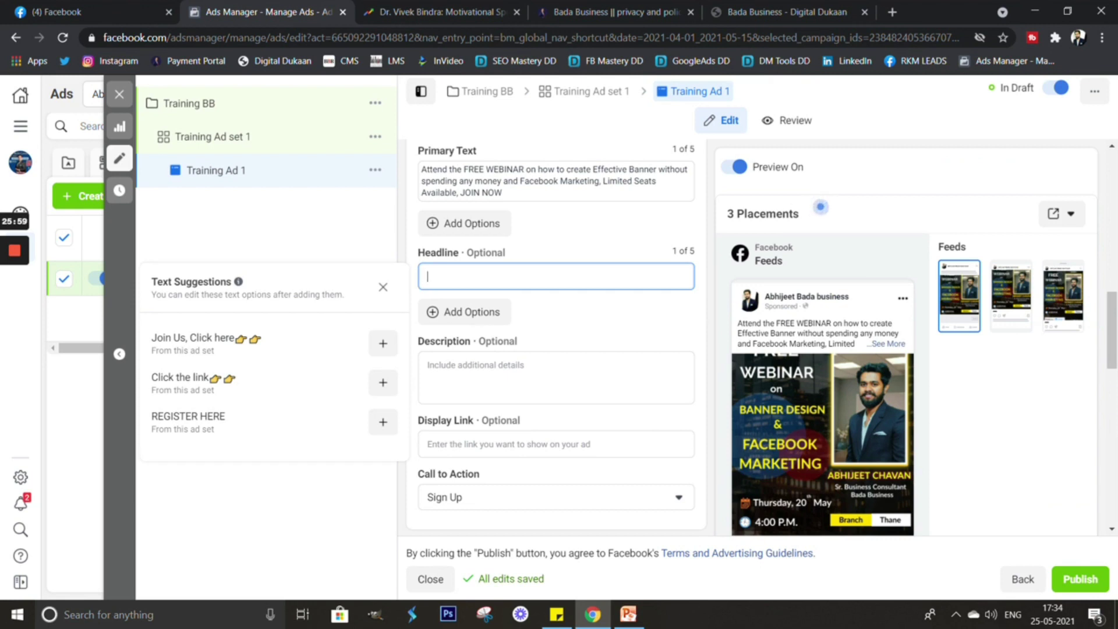
# Enter 'Click Here' as the headline, keeping Sign Up as the call to action.
pyautogui.write('Appl')
pyautogui.press('BackSpace')
pyautogui.press('BackSpace')
pyautogui.press('BackSpace')
pyautogui.press('BackSpace')
pyautogui.write('Cl')
pyautogui.write('Her')
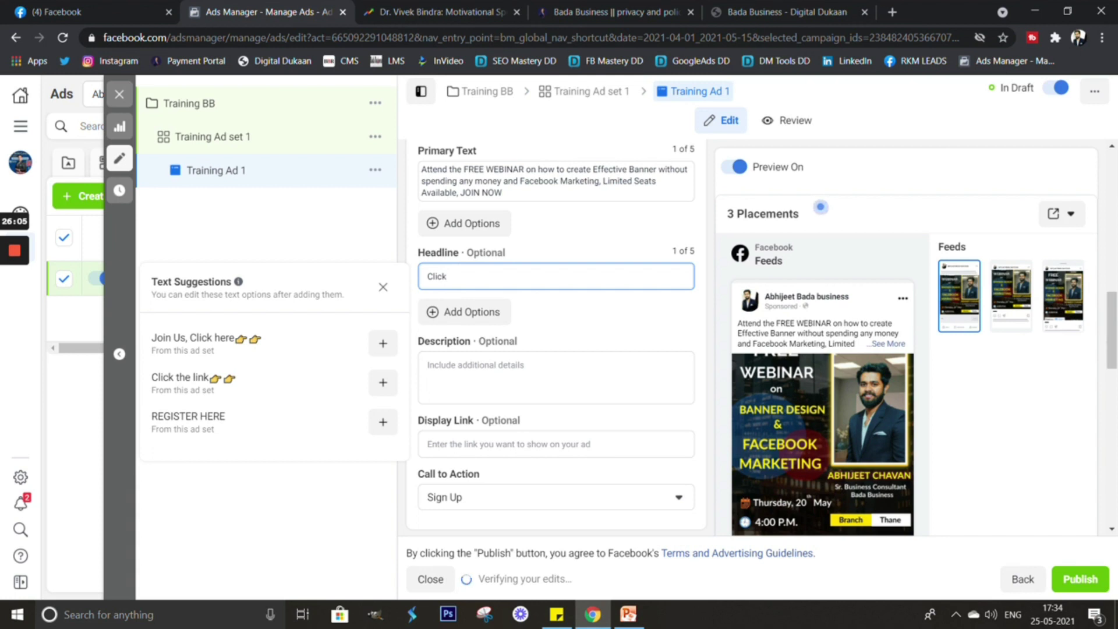
pyautogui.write('e')
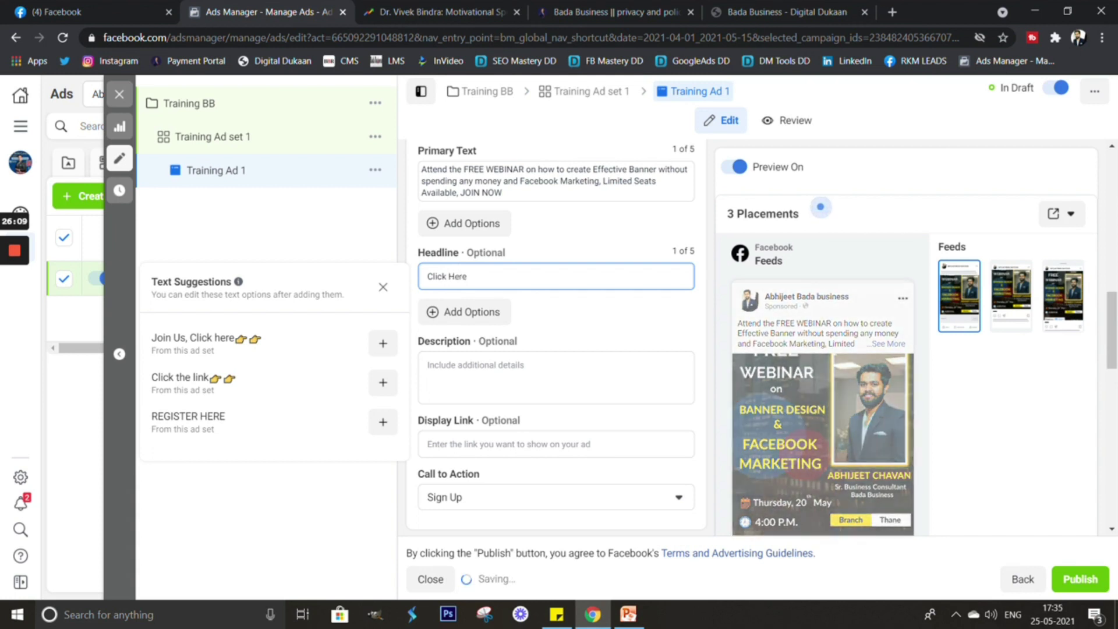
pyautogui.scroll(-2, 556, 338)
pyautogui.scroll(-5, 820, 207)
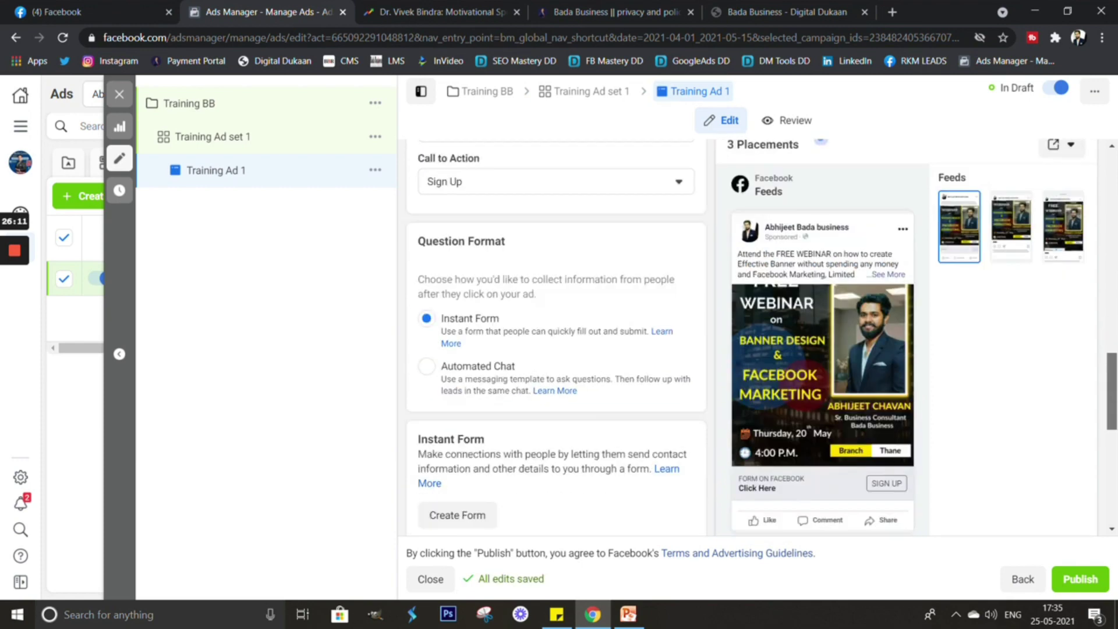
pyautogui.moveTo(725, 307); pyautogui.dragTo(745, 307)
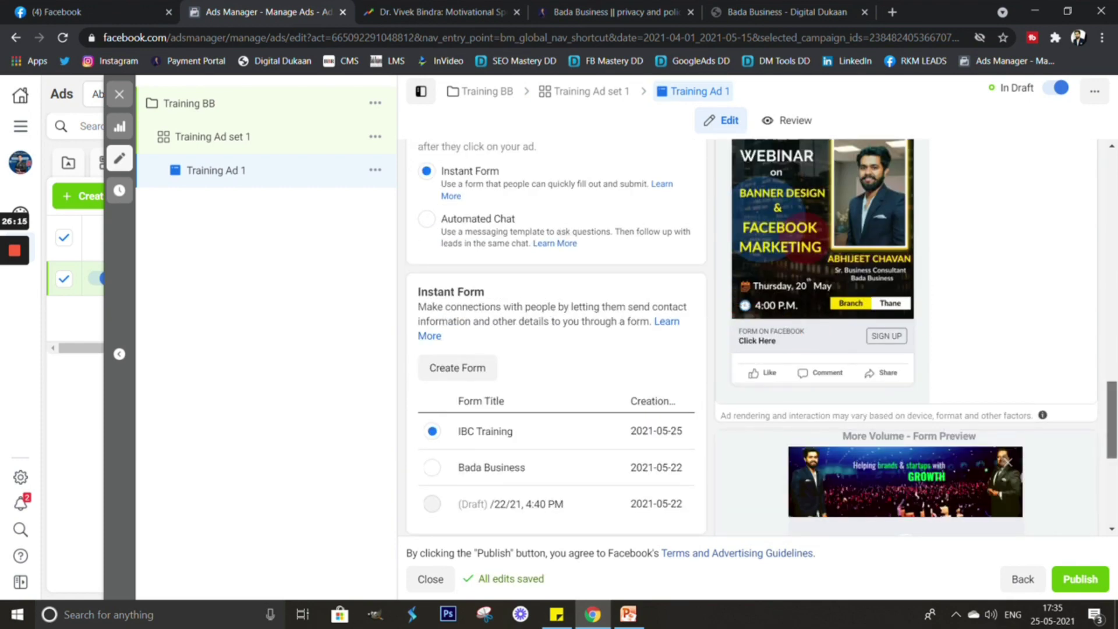
pyautogui.scroll(5, 556, 338)
pyautogui.scroll(2, 820, 207)
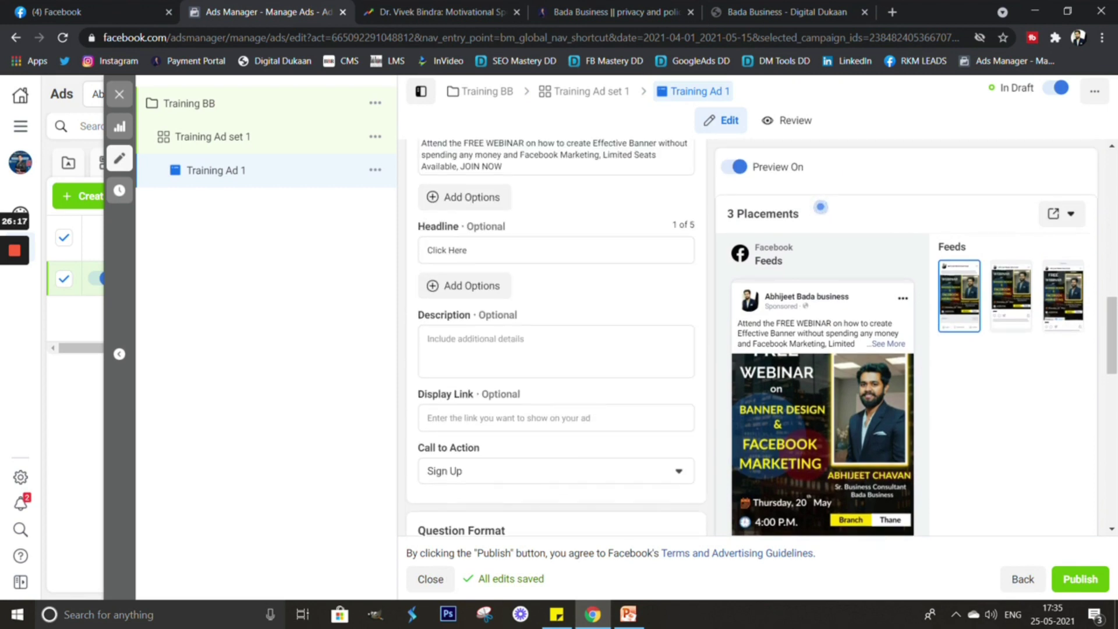
pyautogui.rightClick(478, 242)
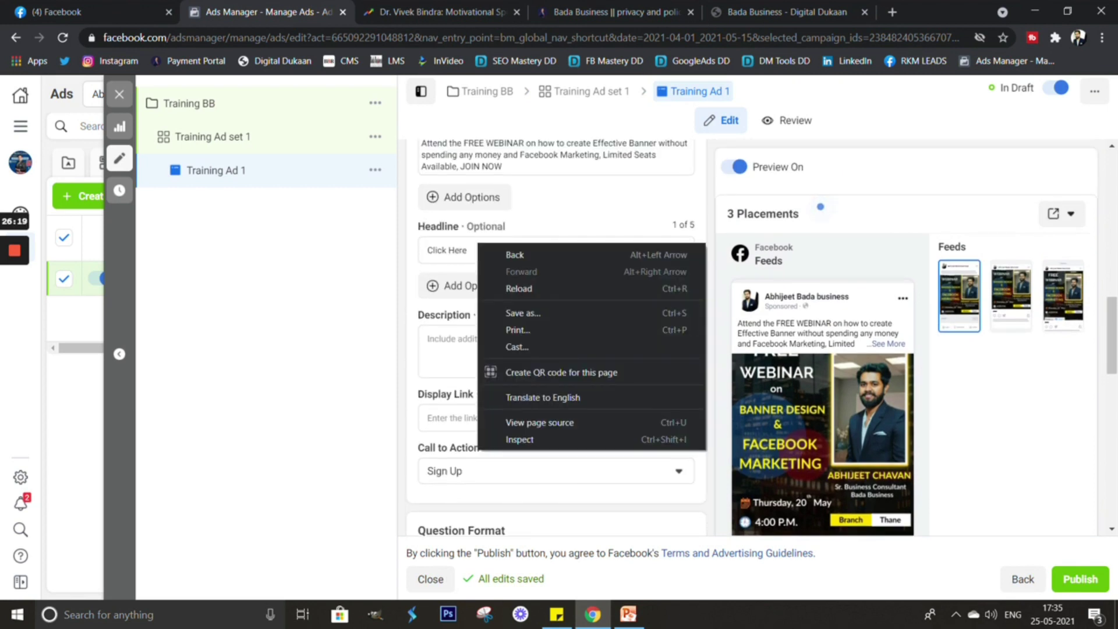
pyautogui.scroll(1, 556, 337)
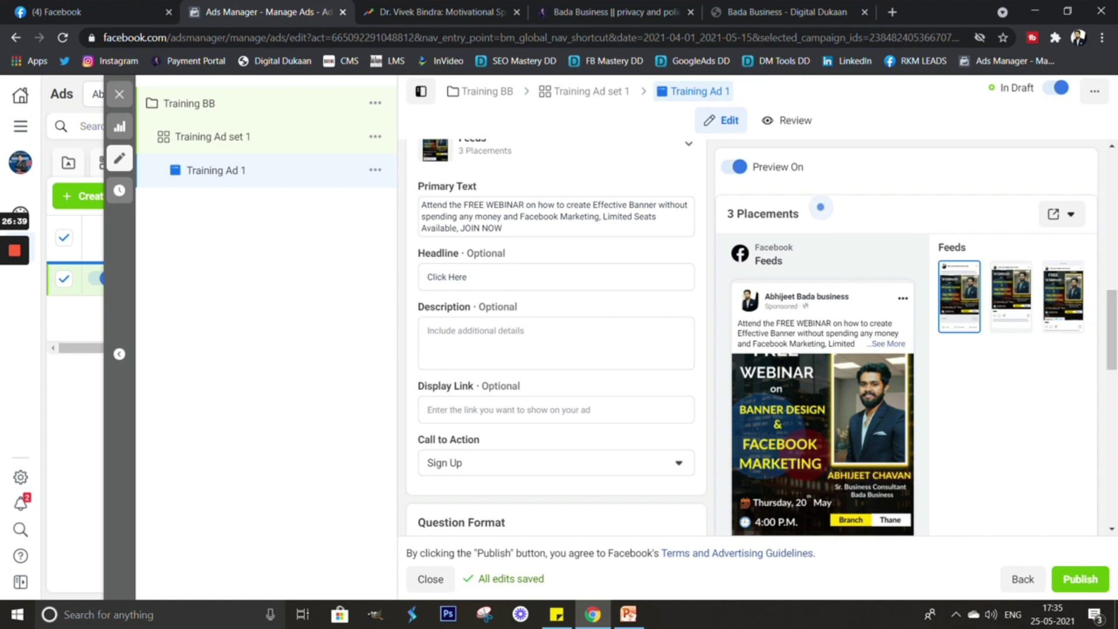
# Add two pointing-right hand emojis after 'Click Here' in the ad headline.
pyautogui.click(469, 277)
pyautogui.rightClick(473, 278)
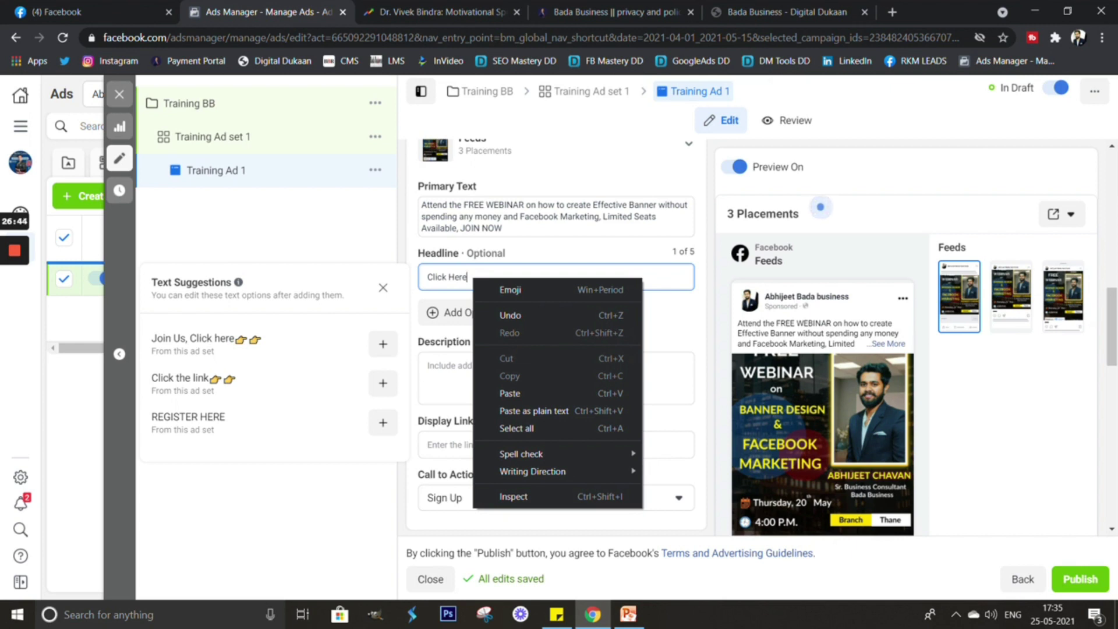
pyautogui.press('Escape')
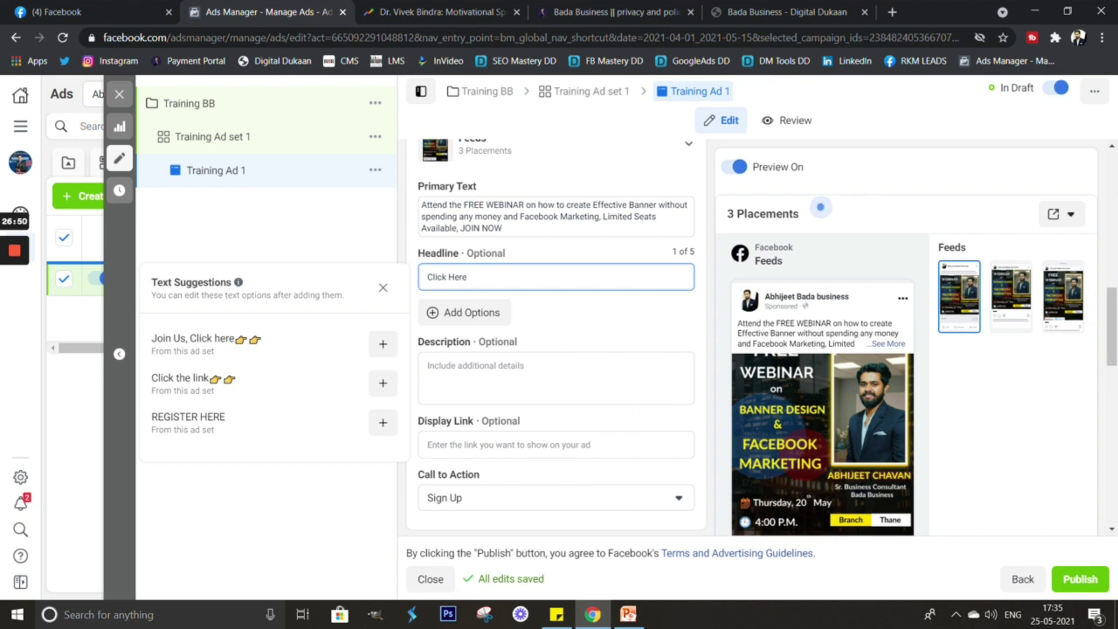
pyautogui.rightClick(479, 275)
pyautogui.press('Escape')
pyautogui.rightClick(468, 276)
pyautogui.press('Escape')
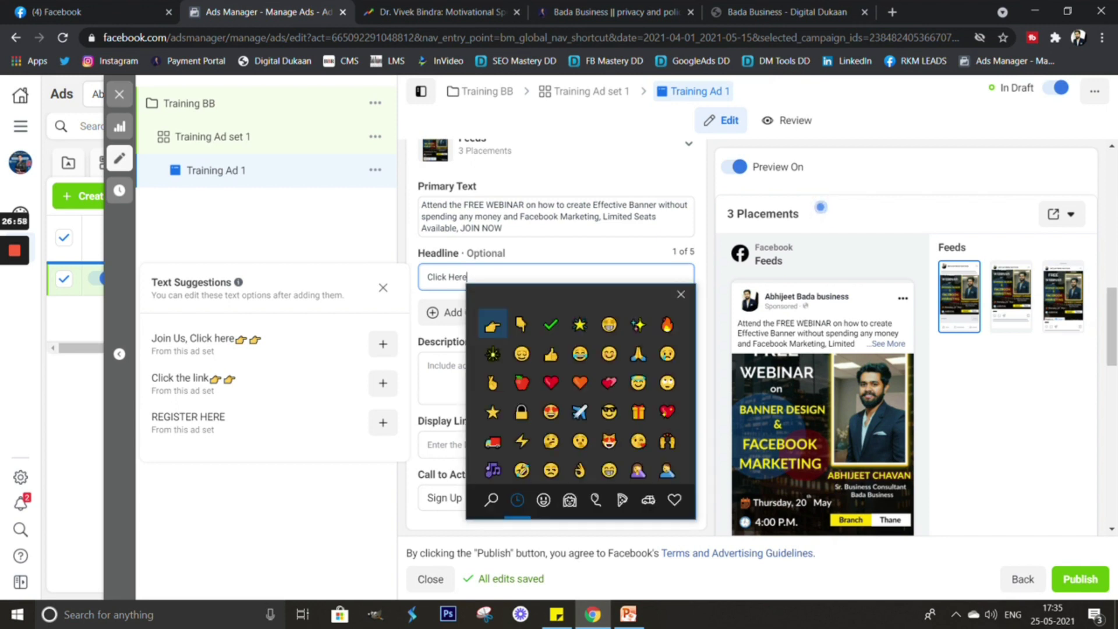
pyautogui.press('Return')
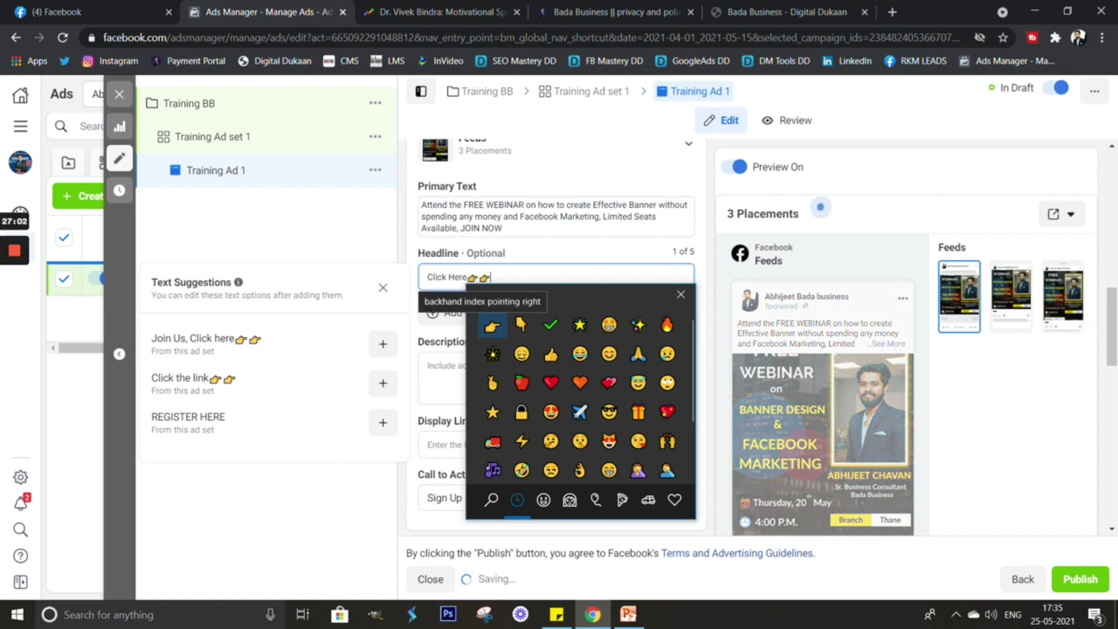
pyautogui.press('Return')
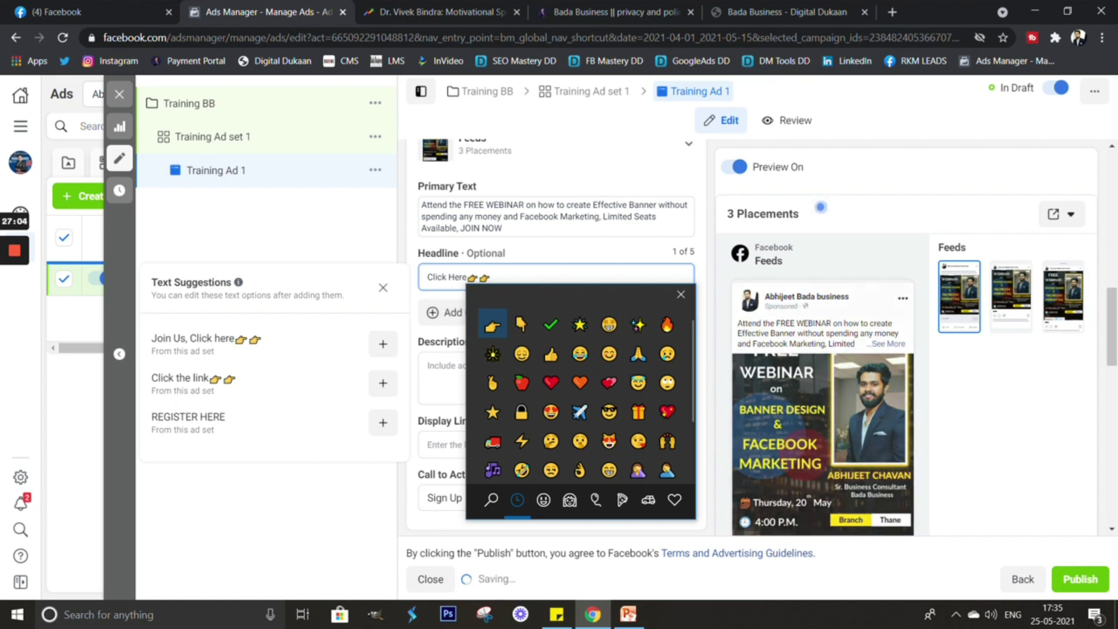
pyautogui.press('Escape')
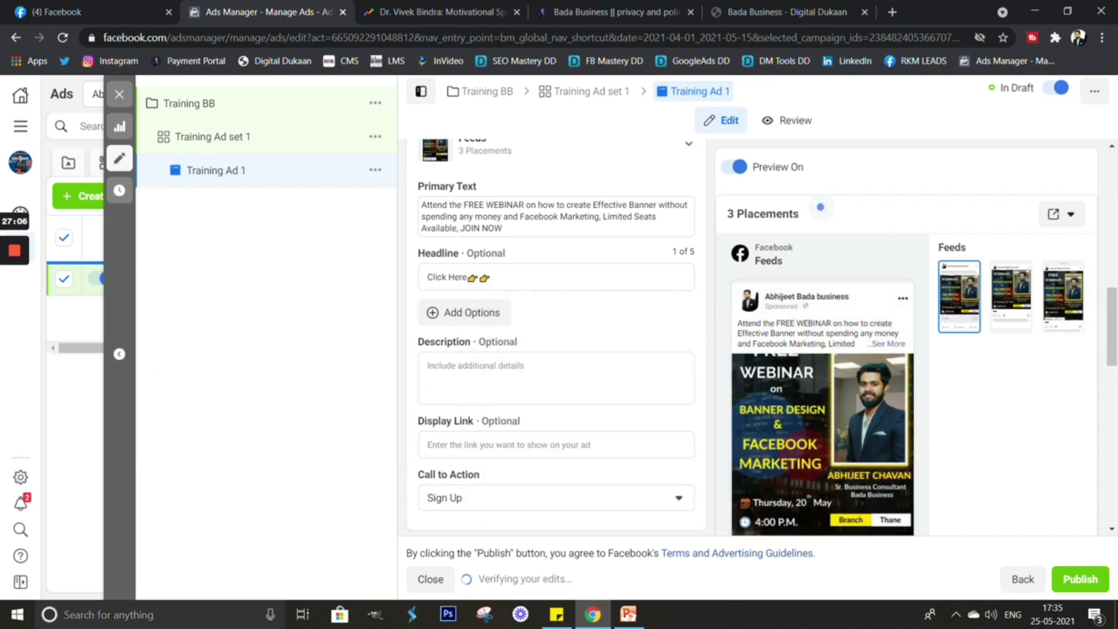
pyautogui.scroll(-10, 556, 338)
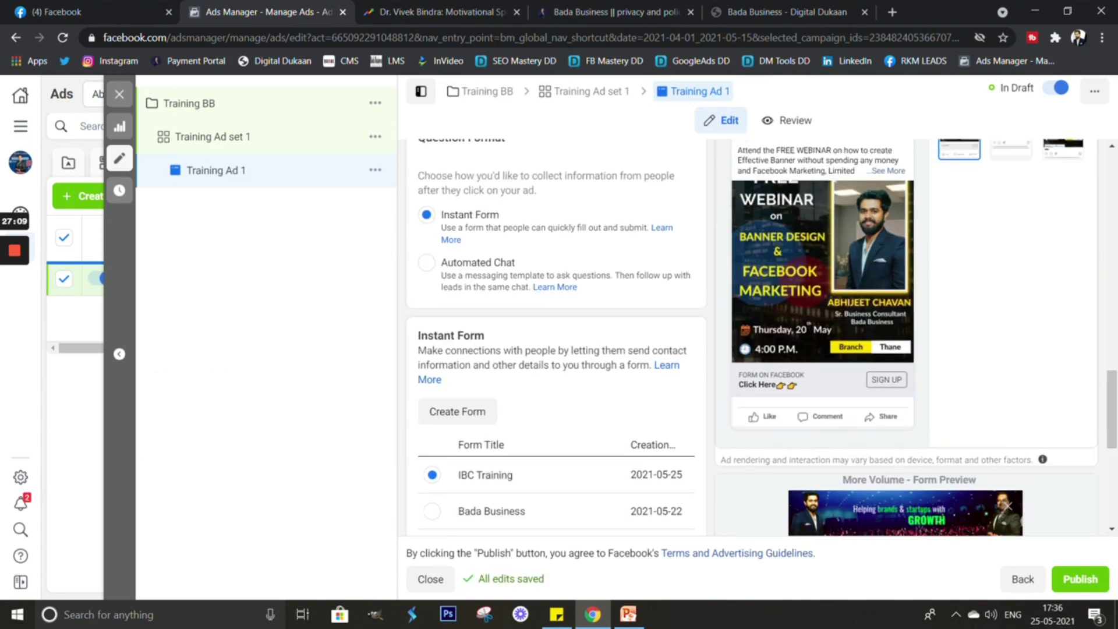
# Change the ad's call to action to Apply Now.
pyautogui.scroll(6, 763, 338)
pyautogui.scroll(3, 556, 338)
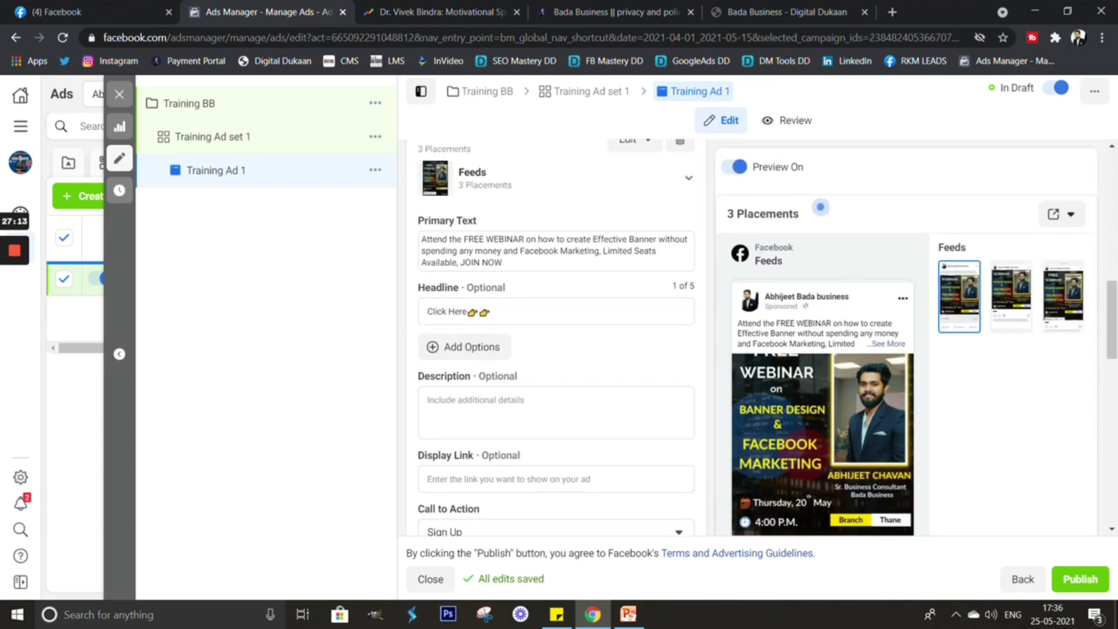
pyautogui.scroll(-3, 556, 338)
pyautogui.click(556, 361)
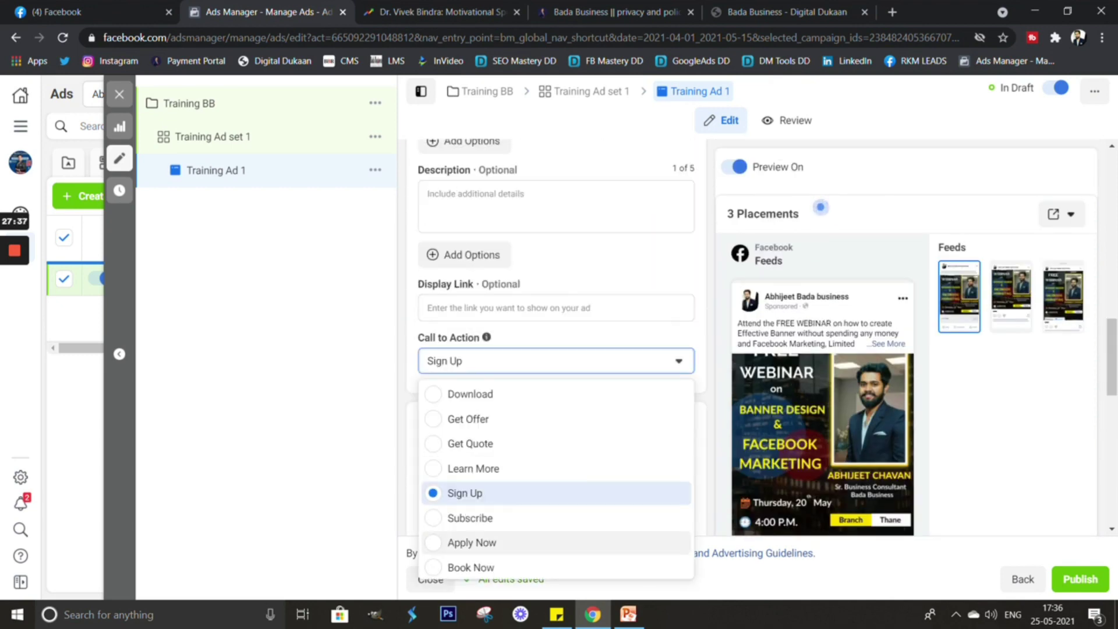
pyautogui.click(472, 542)
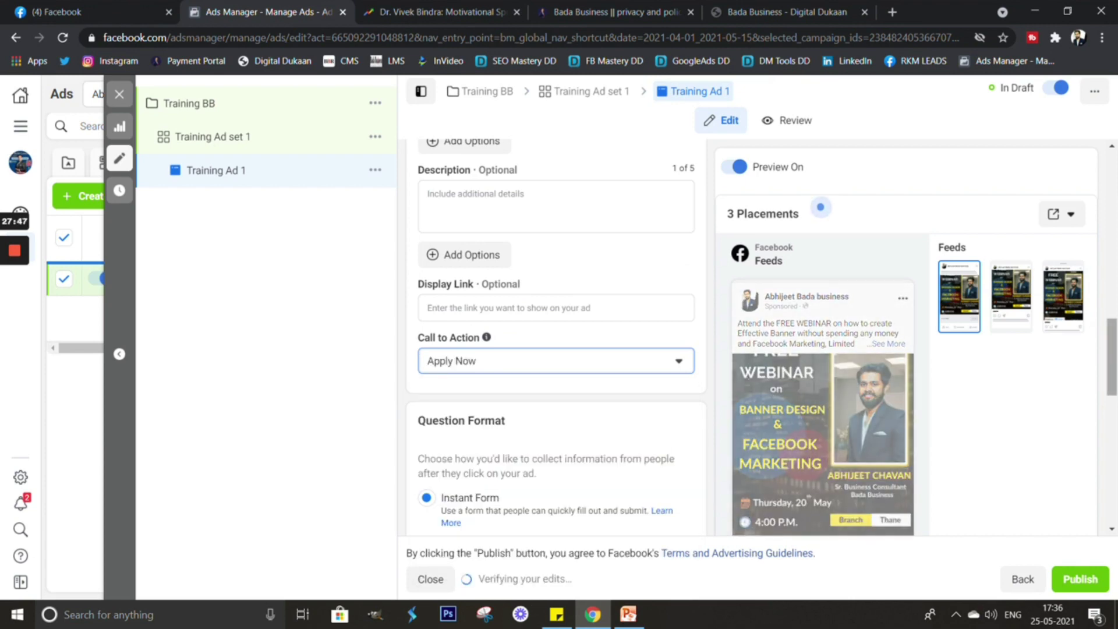
# Start creating a new instant form from the Instant Form section.
pyautogui.scroll(-5, 757, 338)
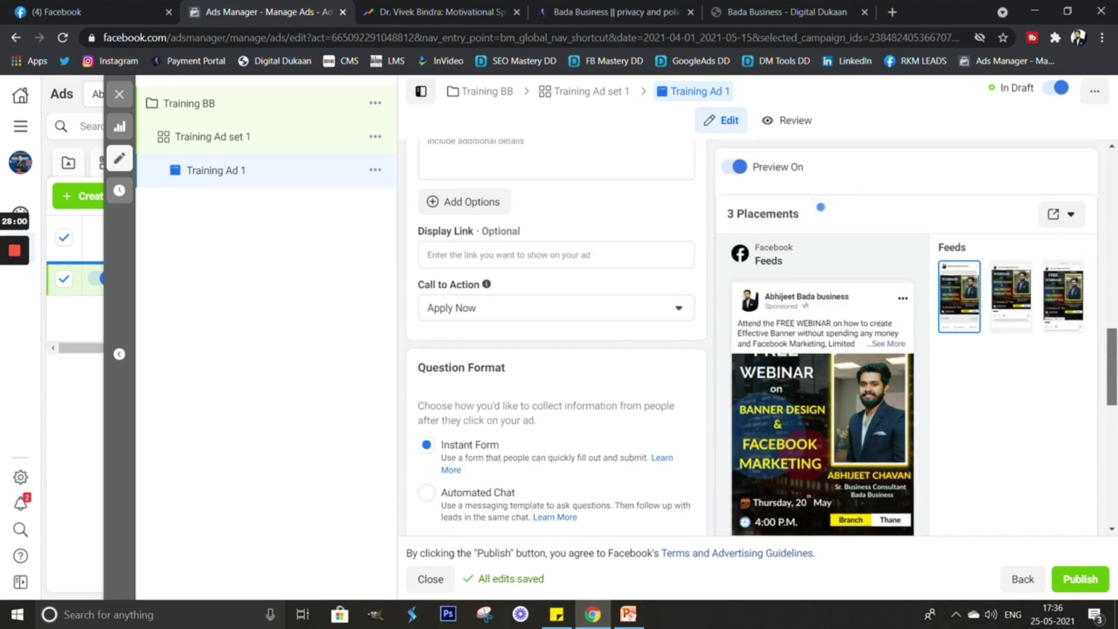
pyautogui.scroll(-4, 820, 207)
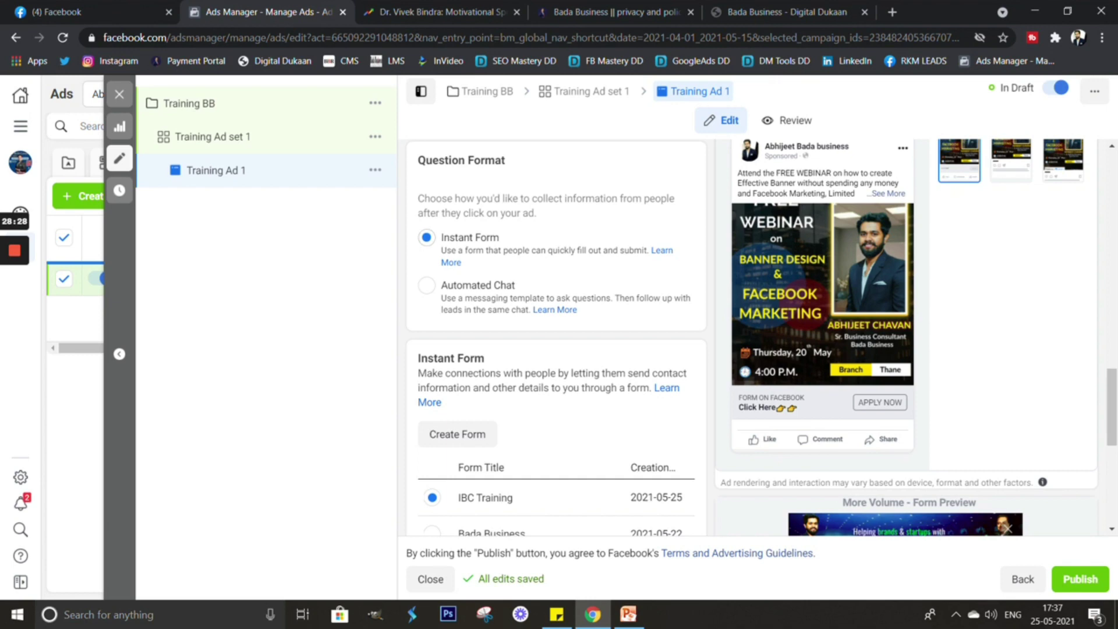
pyautogui.click(457, 434)
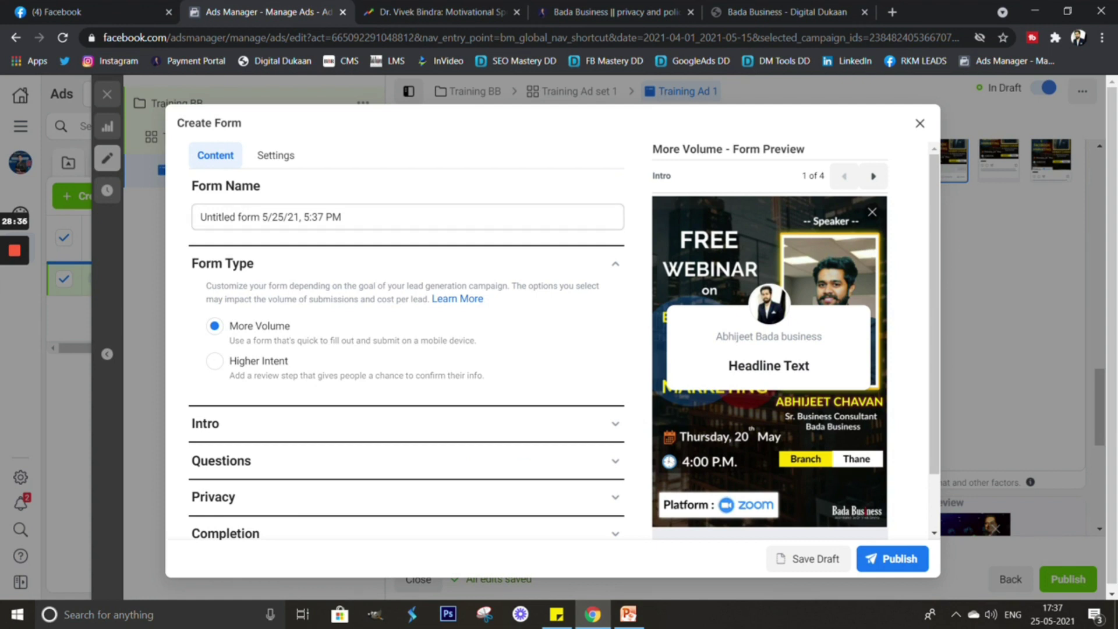
# Replace the default form name with 'Training Bada Business'.
pyautogui.tripleClick(271, 216)
pyautogui.write('Tra')
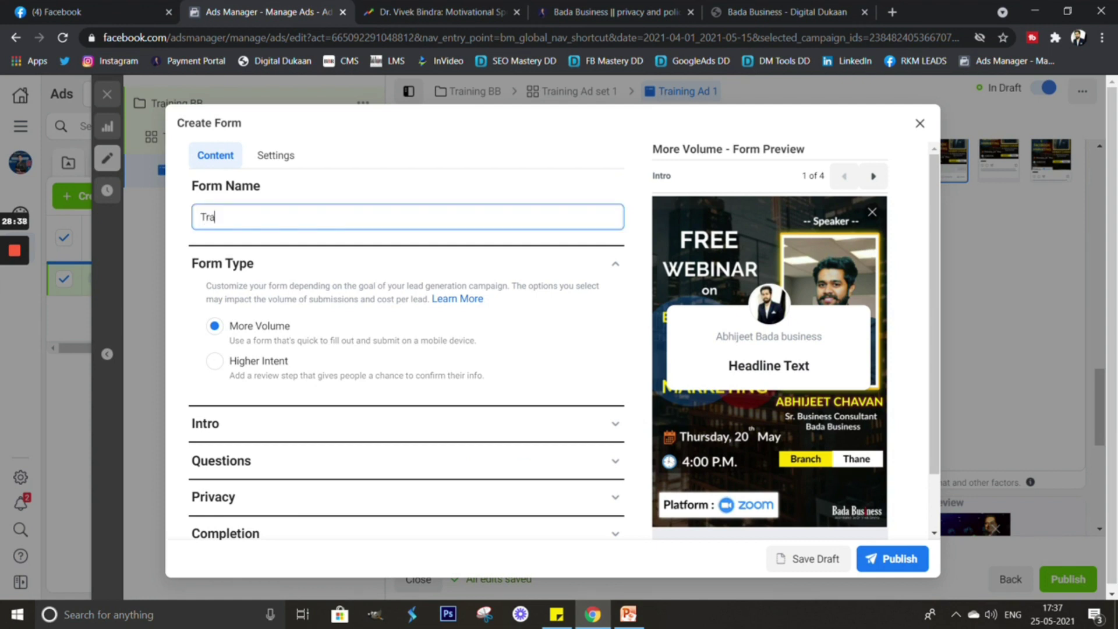
pyautogui.press('BackSpace')
pyautogui.press('BackSpace')
pyautogui.press('BackSpace')
pyautogui.write('Training Bada Business')
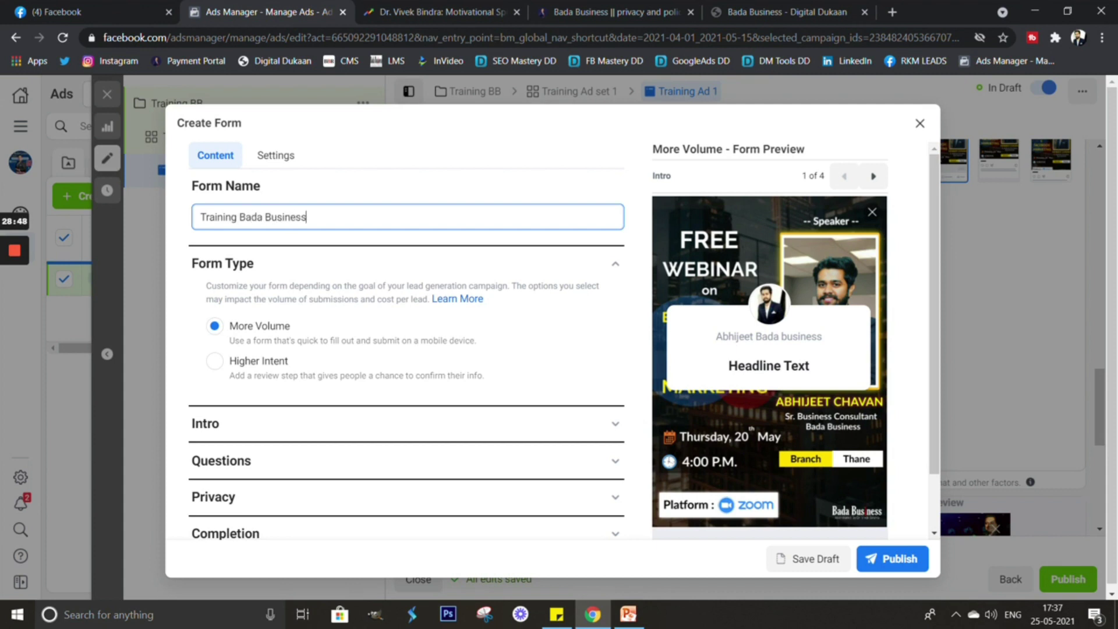
pyautogui.press('Tab')
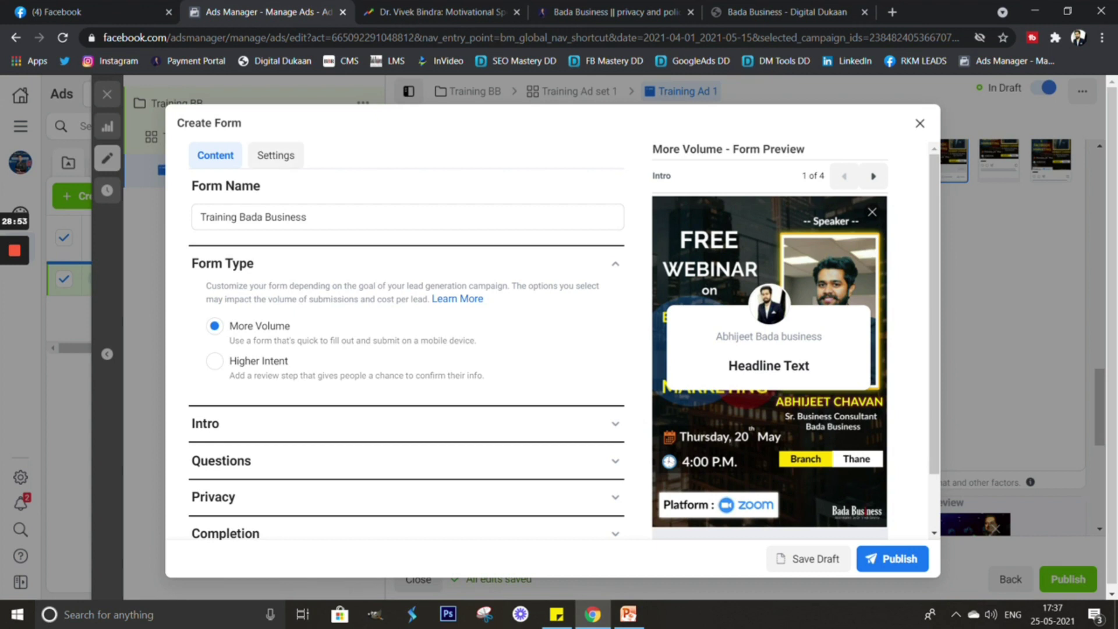
# Set the form's sharing to Open in Settings, then return to the Content view.
pyautogui.click(275, 155)
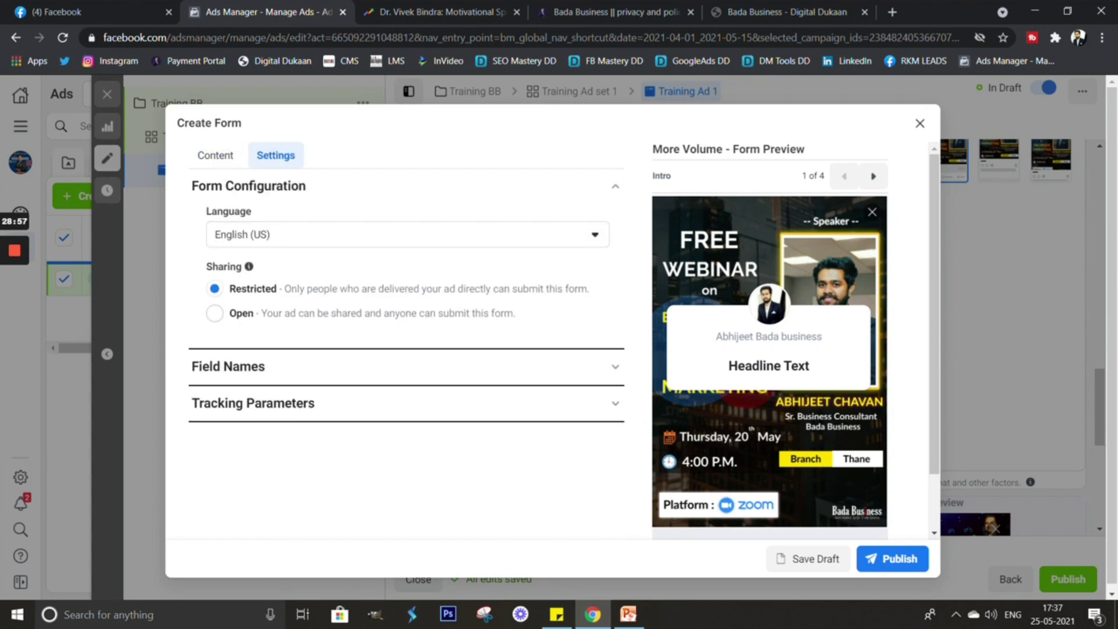
pyautogui.moveTo(249, 266)
pyautogui.click(214, 313)
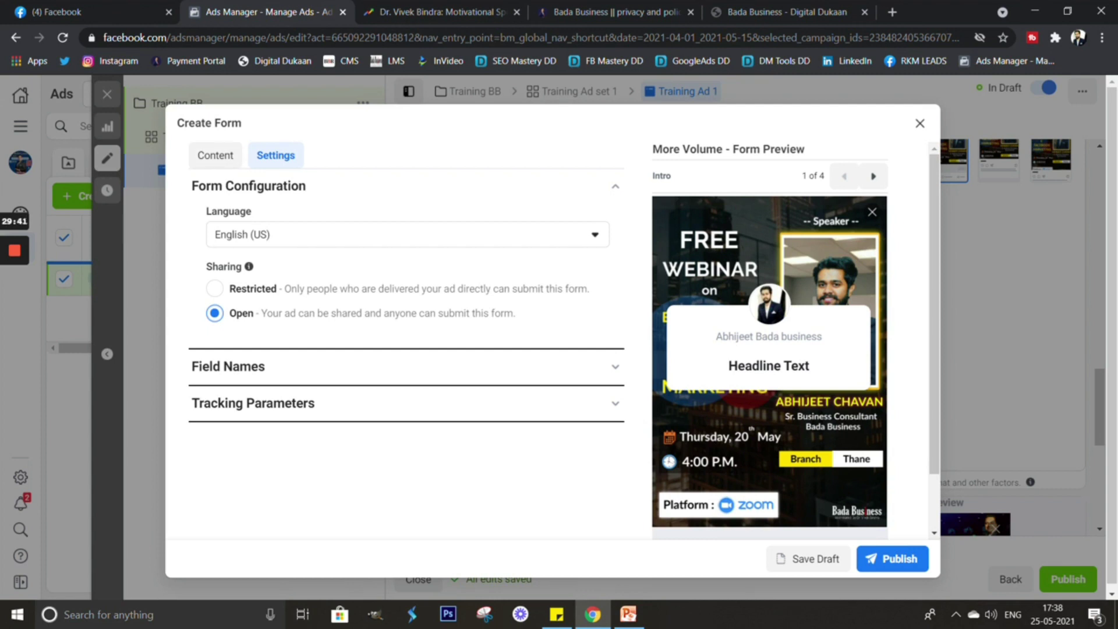
pyautogui.click(215, 155)
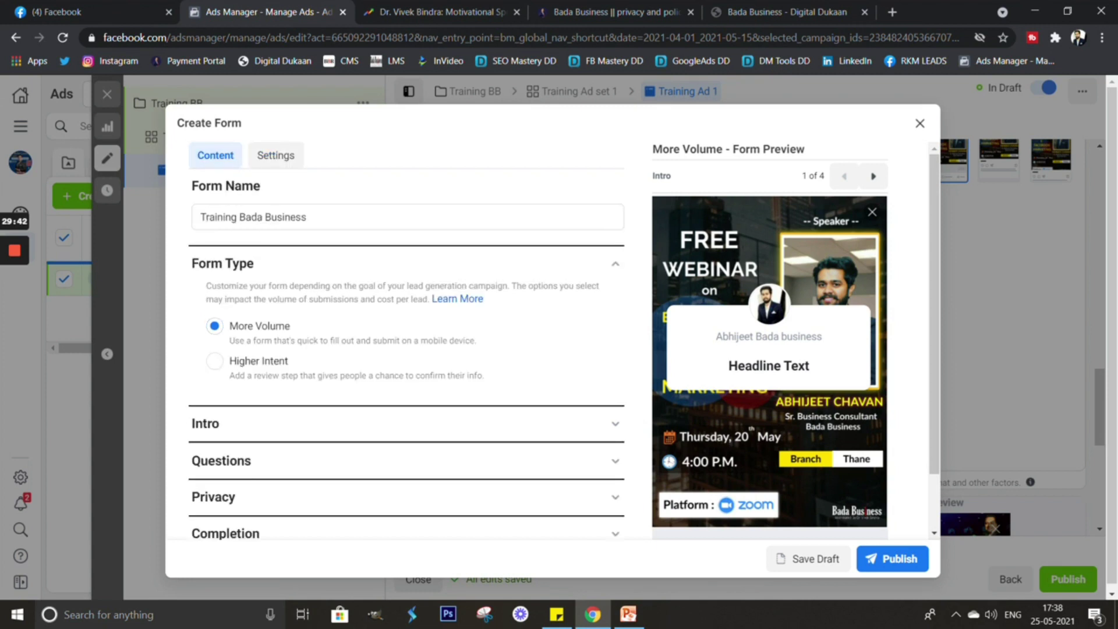
pyautogui.scroll(-1, 407, 350)
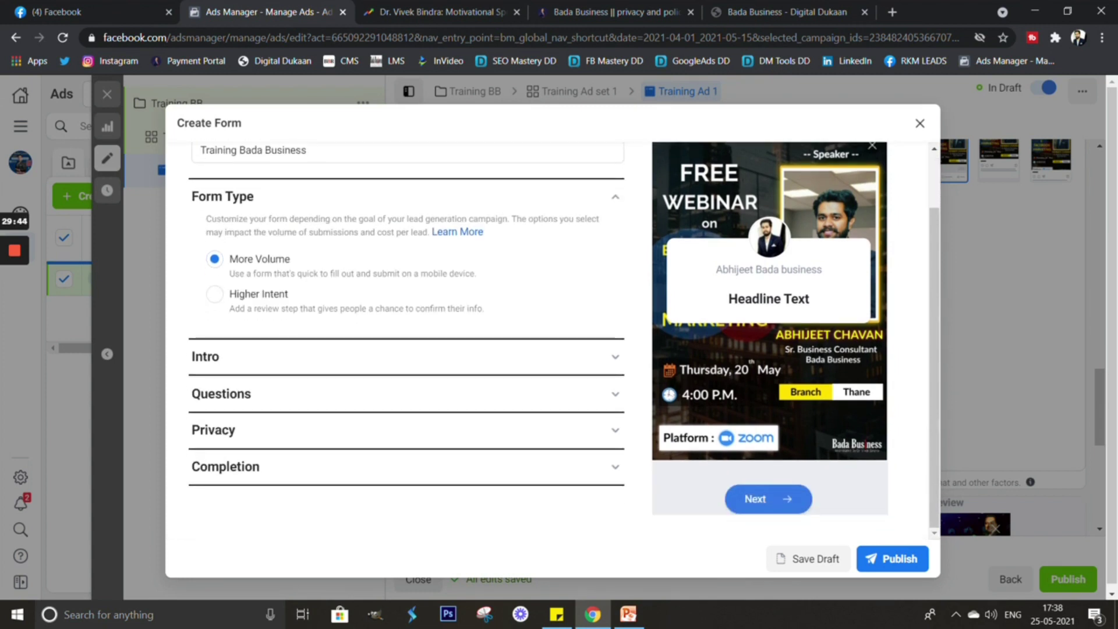
pyautogui.scroll(1, 408, 320)
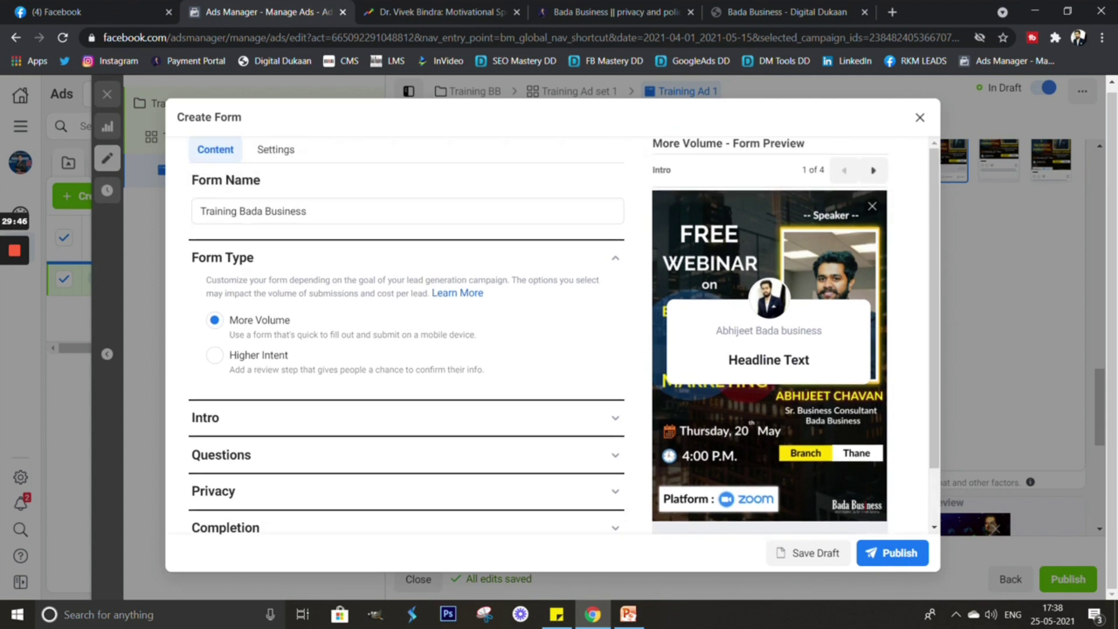
pyautogui.click(276, 149)
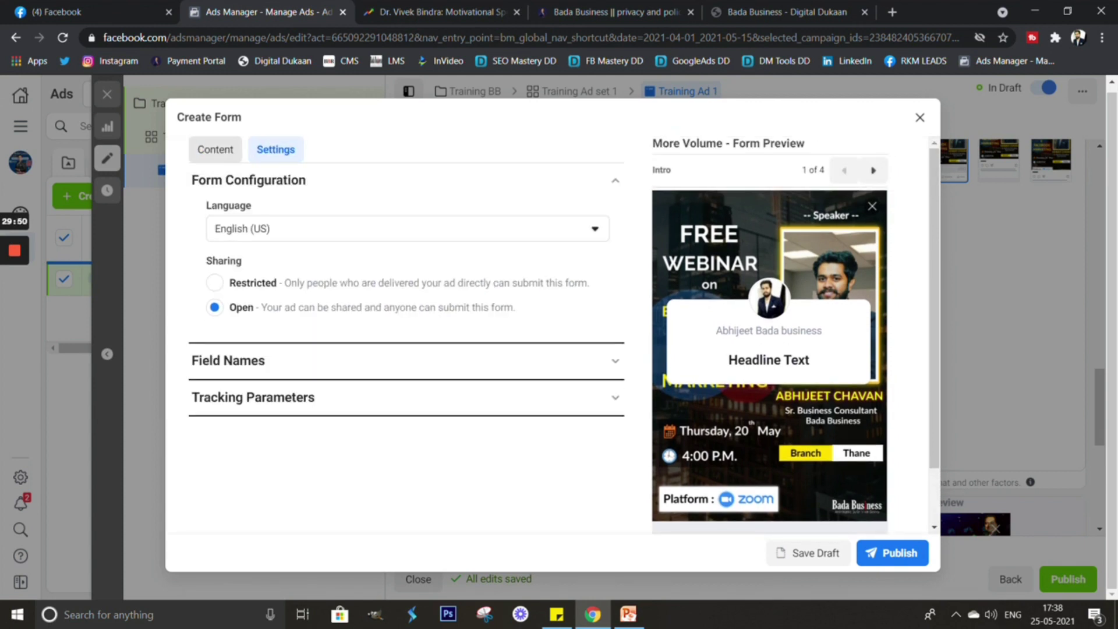
pyautogui.click(215, 149)
pyautogui.scroll(-1, 559, 335)
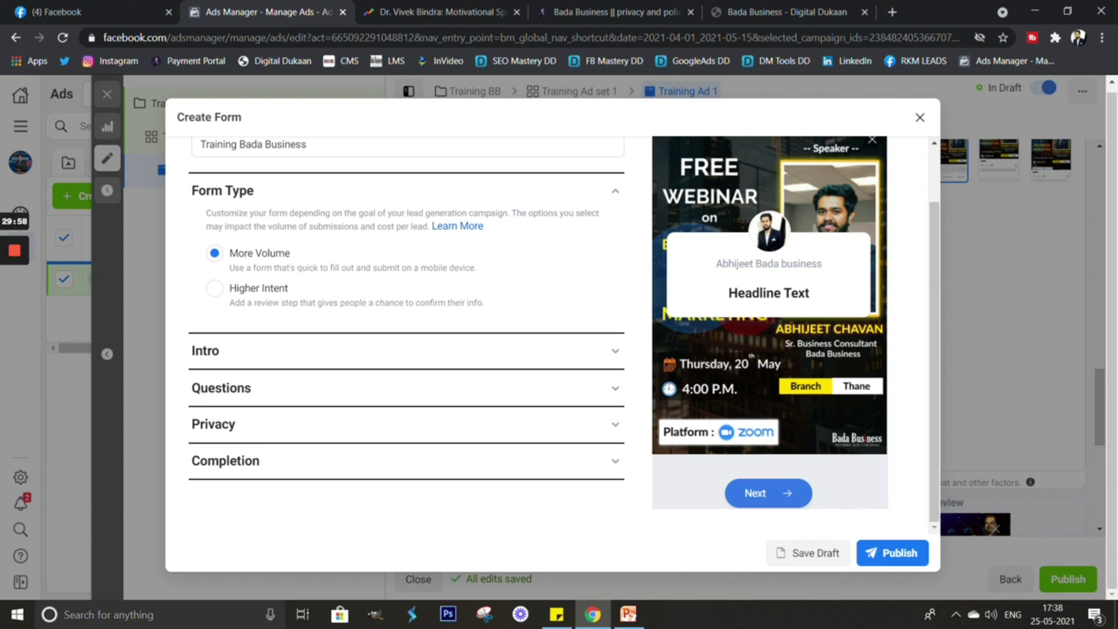
# Expand the Intro section and type a draft greeting headline 'FREE WEBINAR, Re'.
pyautogui.click(205, 351)
pyautogui.scroll(-1, 402, 334)
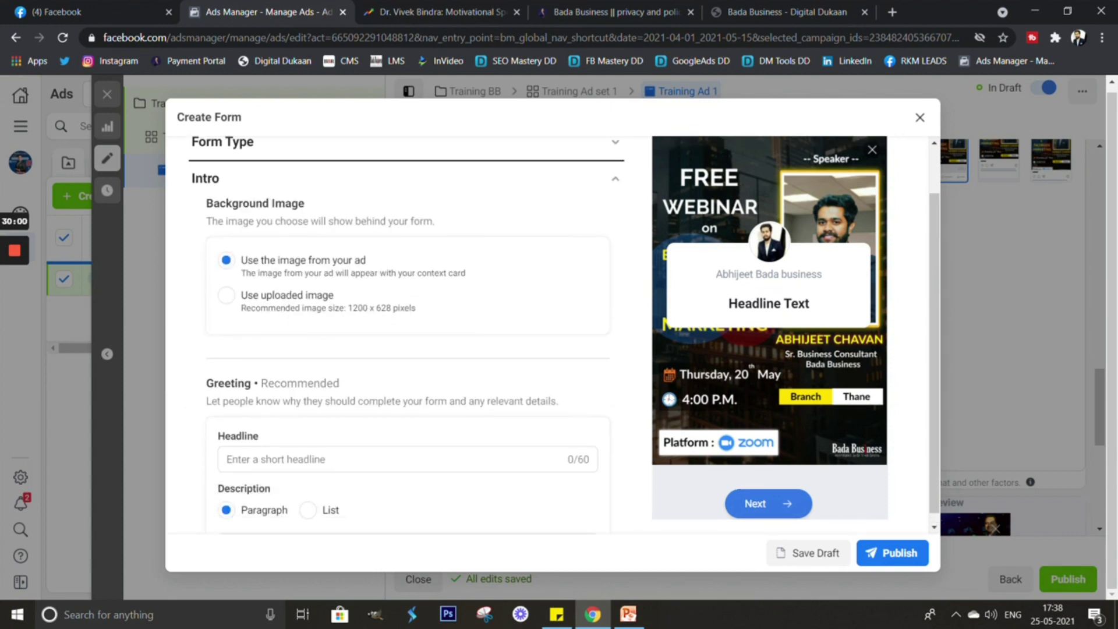
pyautogui.scroll(-3, 408, 334)
pyautogui.click(408, 313)
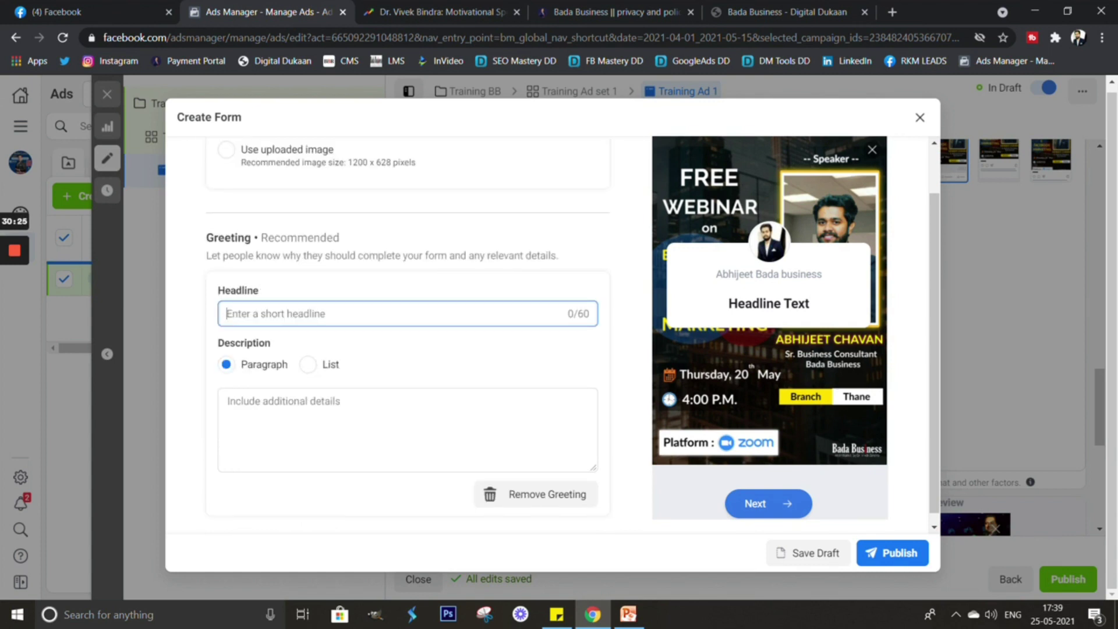
pyautogui.write('FREE ')
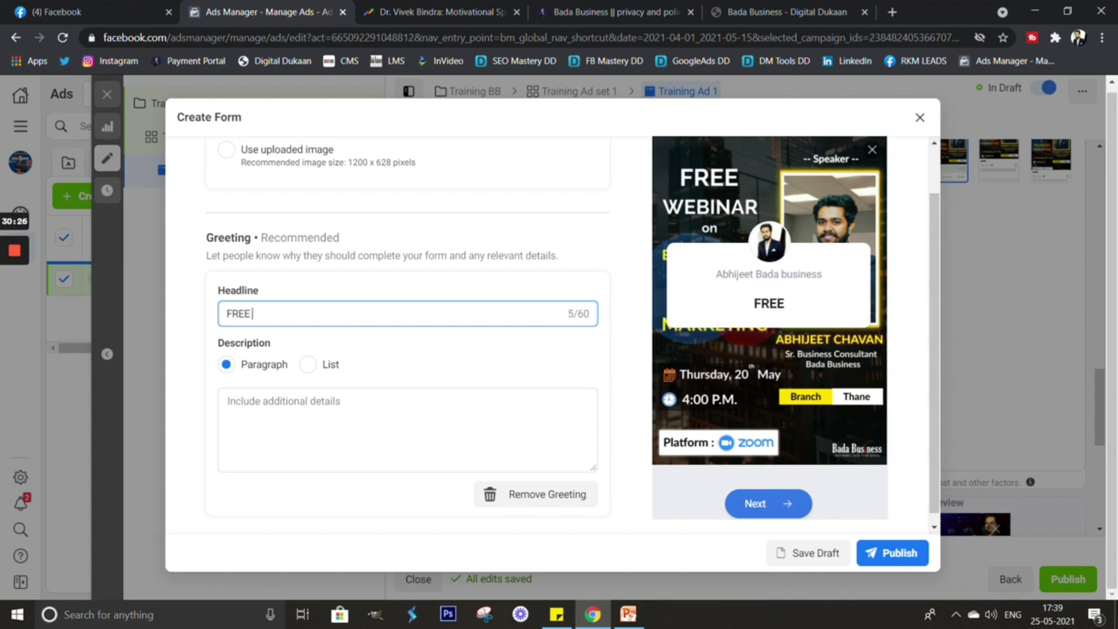
pyautogui.write('WEN')
pyautogui.press('BackSpace')
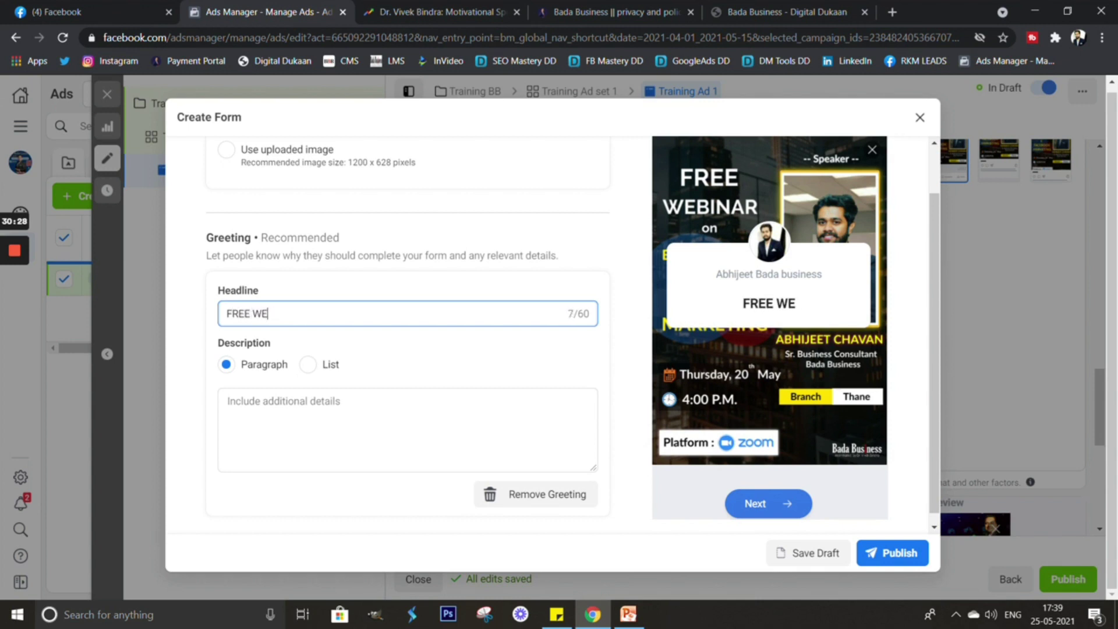
pyautogui.write('BINR')
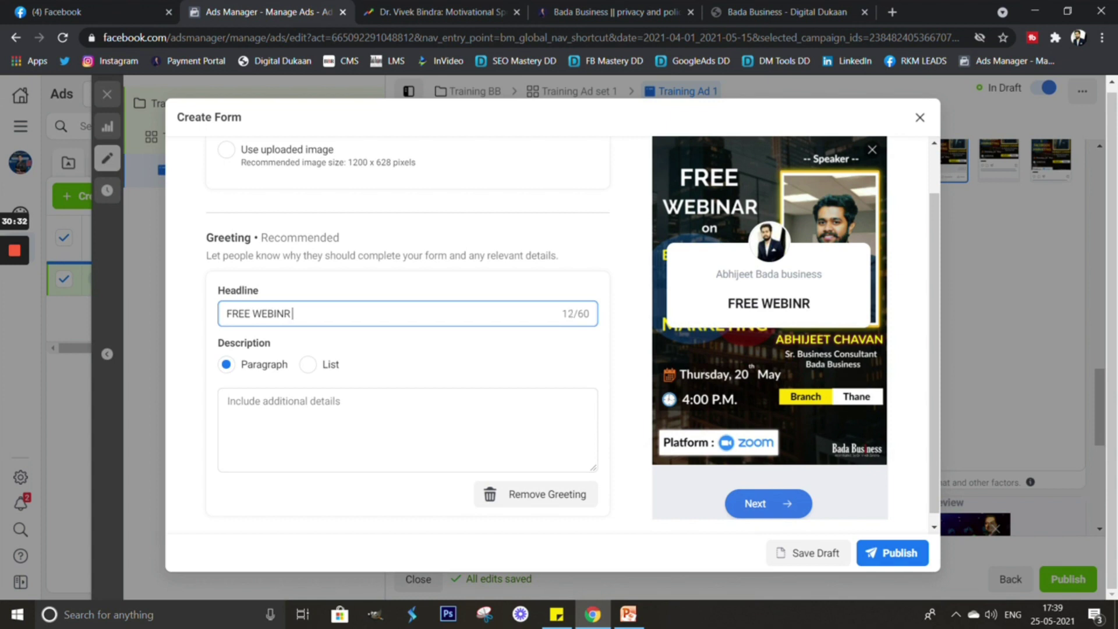
pyautogui.click(286, 313)
pyautogui.write('AR ')
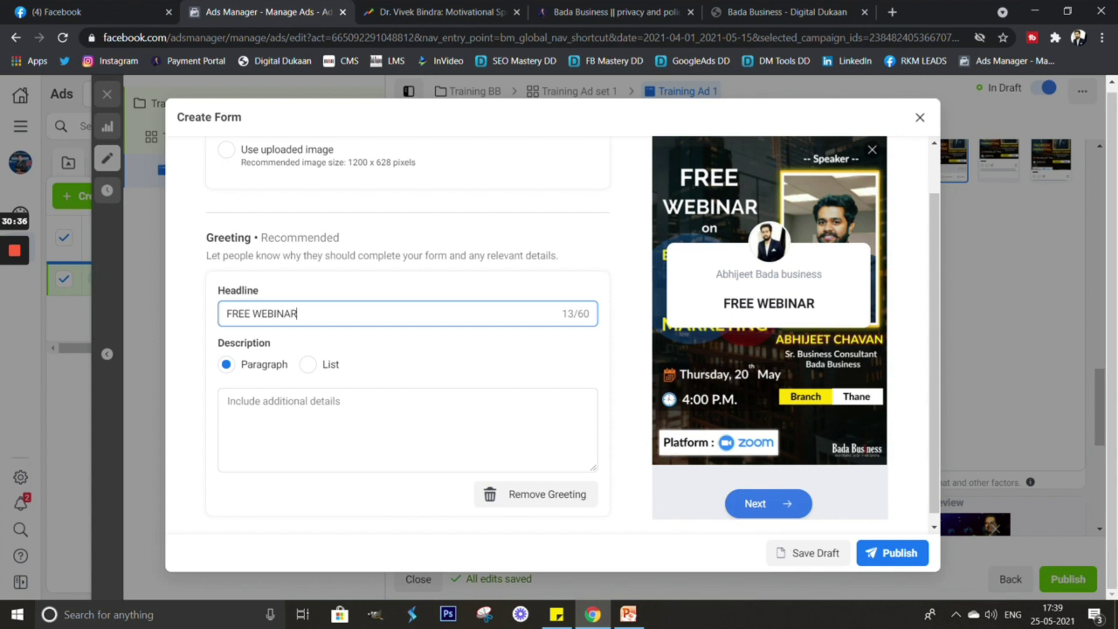
pyautogui.write(',')
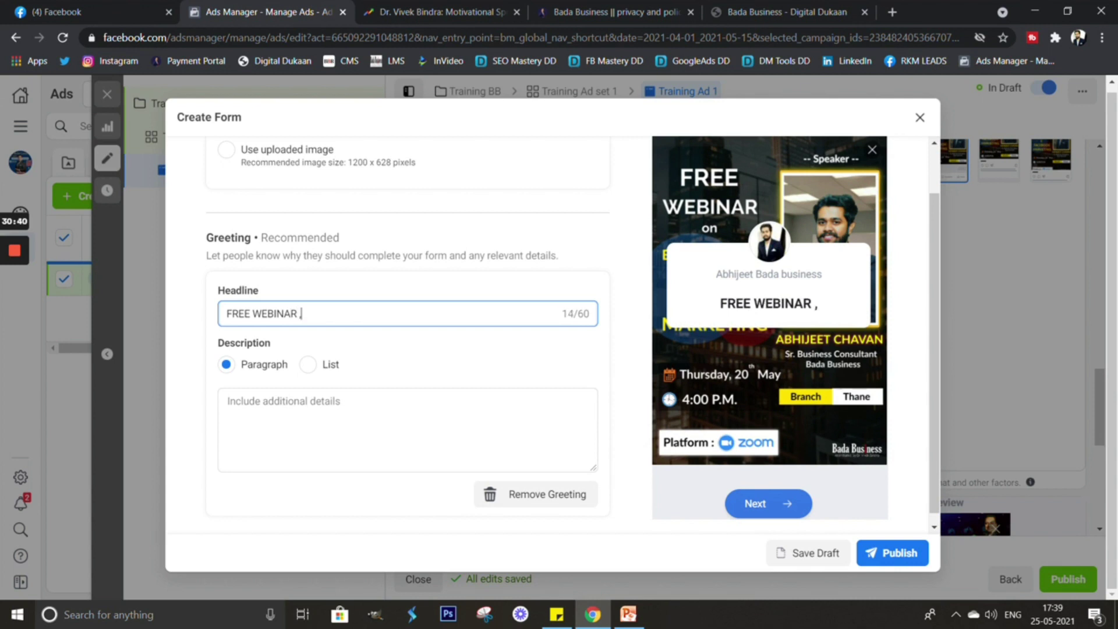
pyautogui.write('Re')
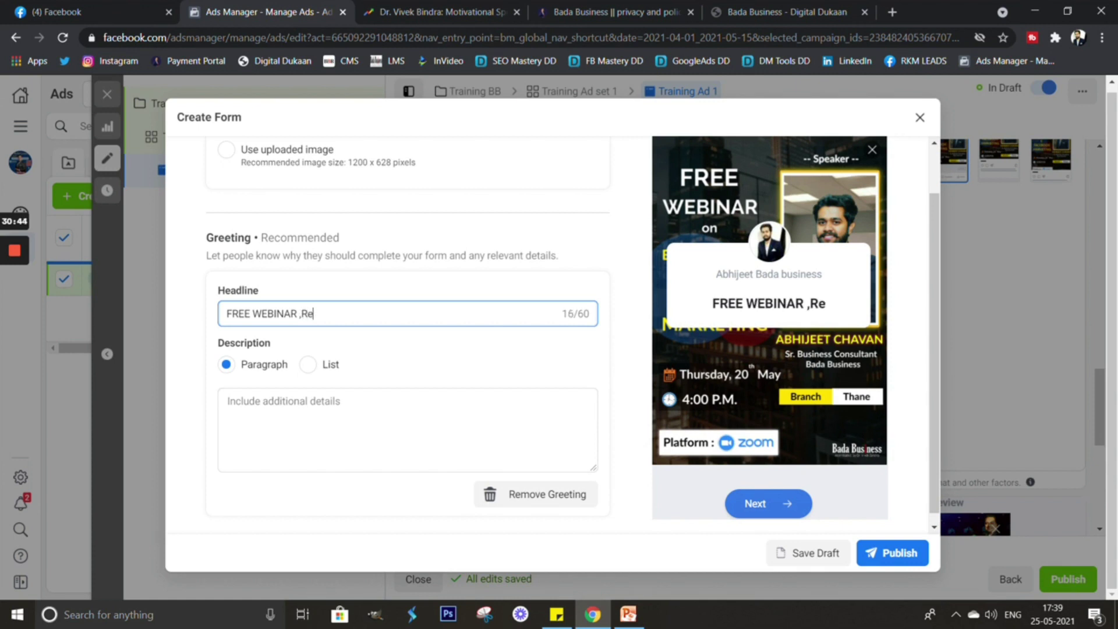
# Replace the greeting headline with 'Free Webinar Registration' pasted from the notes.
pyautogui.click(557, 614)
pyautogui.moveTo(1005, 170); pyautogui.dragTo(888, 170)
pyautogui.hotkey('ctrl', 'c')
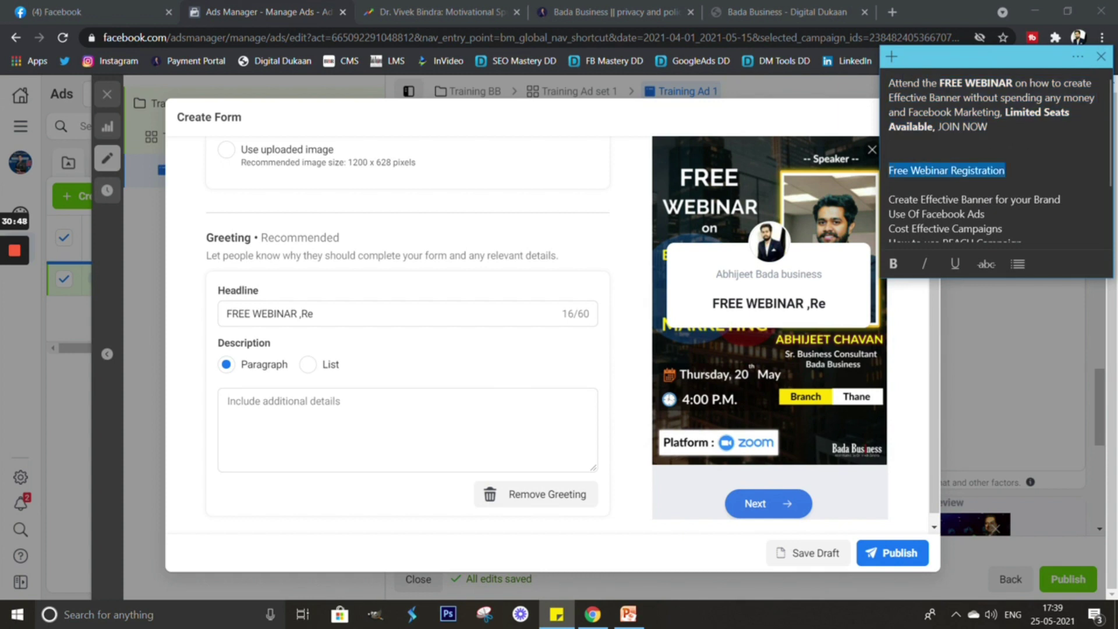
pyautogui.tripleClick(408, 314)
pyautogui.press('BackSpace')
pyautogui.hotkey('ctrl', 'v')
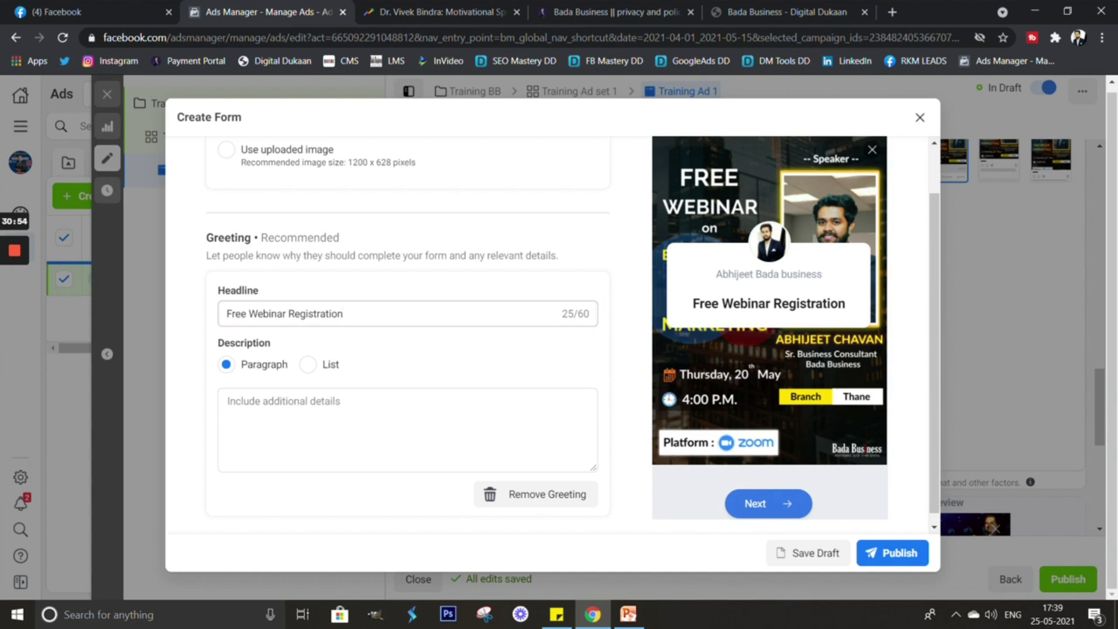
pyautogui.scroll(-1, 407, 332)
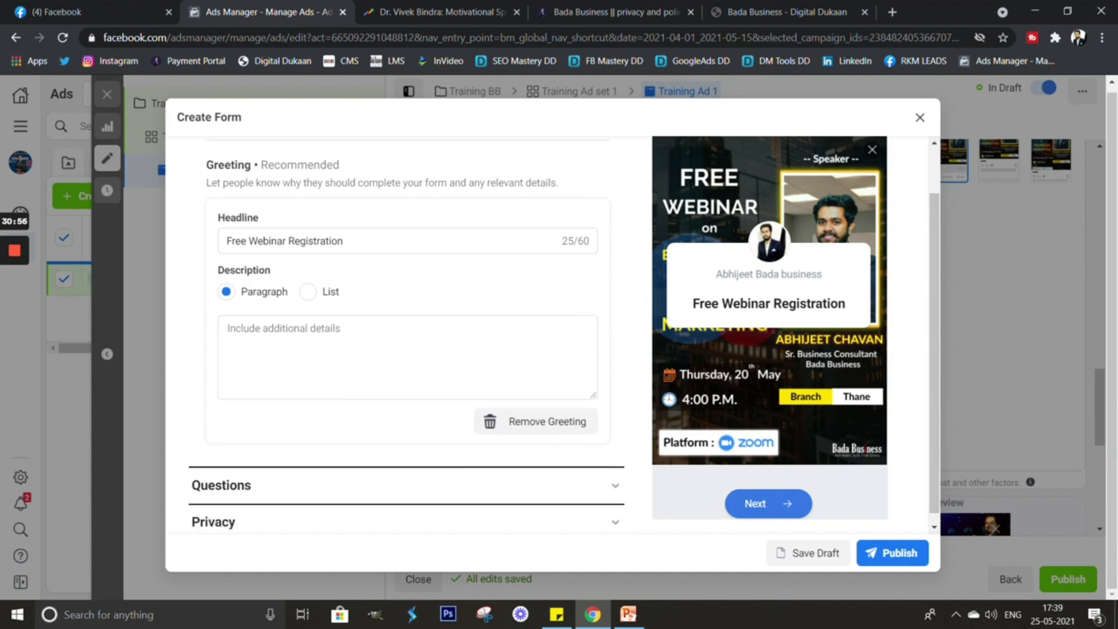
pyautogui.click(227, 328)
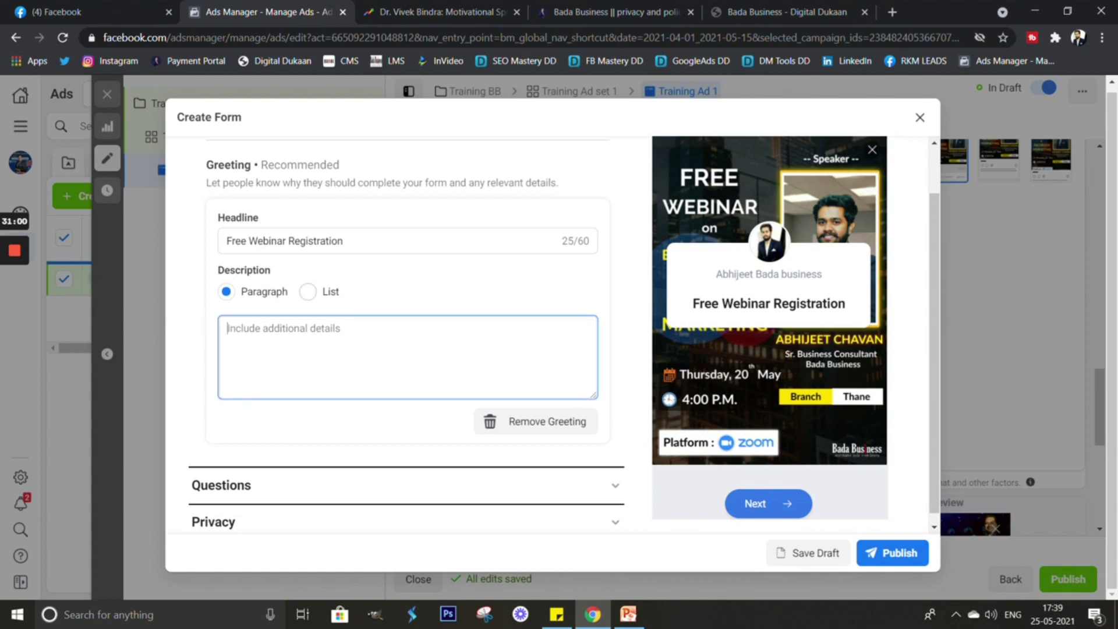
# Make the greeting description a list with 'Create Effective Banner for your Brand' as item one.
pyautogui.click(308, 291)
pyautogui.click(227, 328)
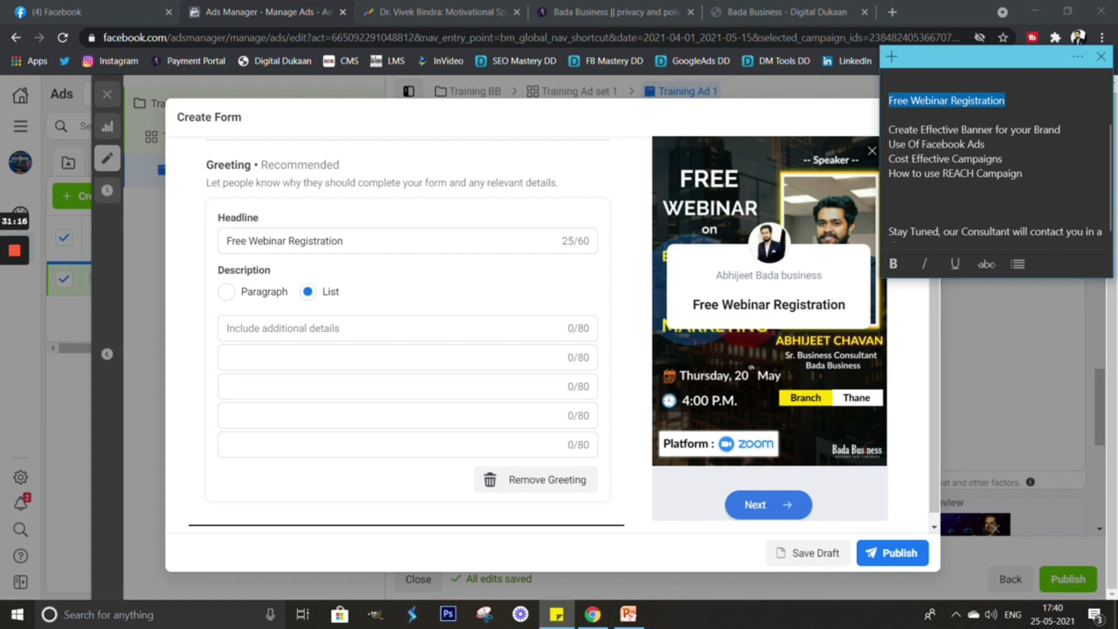
pyautogui.moveTo(888, 130); pyautogui.dragTo(1060, 129)
pyautogui.hotkey('ctrl', 'c')
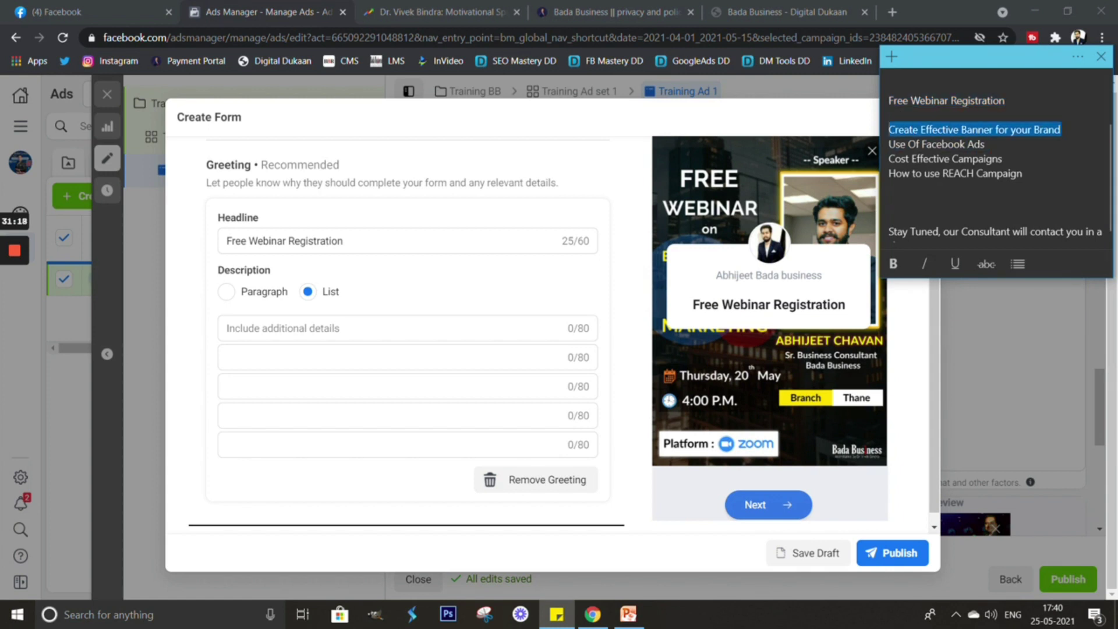
pyautogui.hotkey('alt', 'Tab')
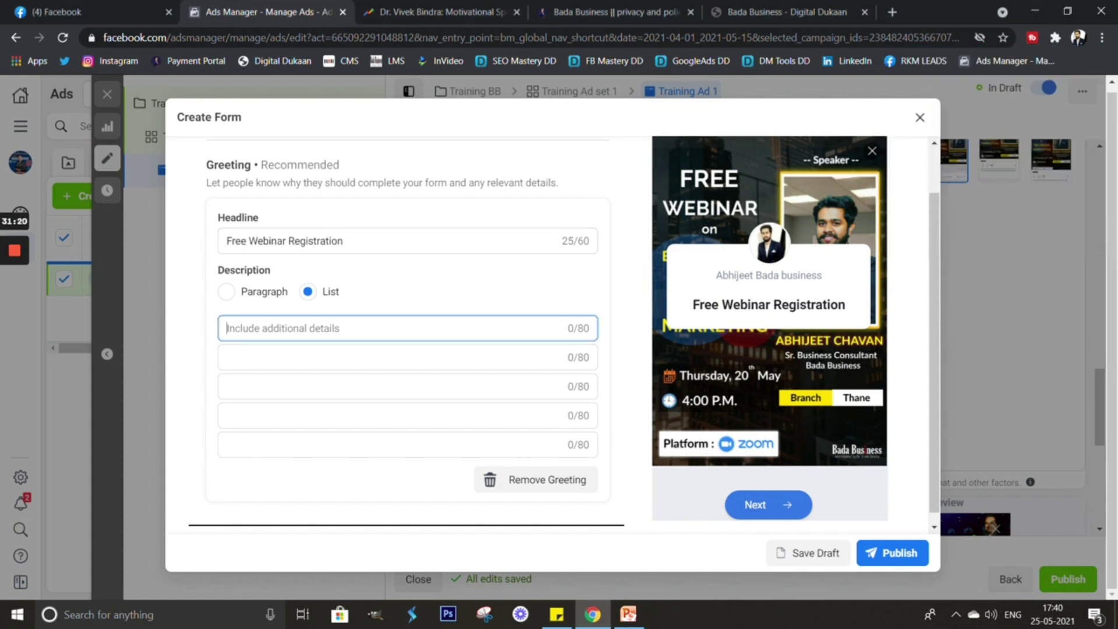
pyautogui.hotkey('ctrl', 'v')
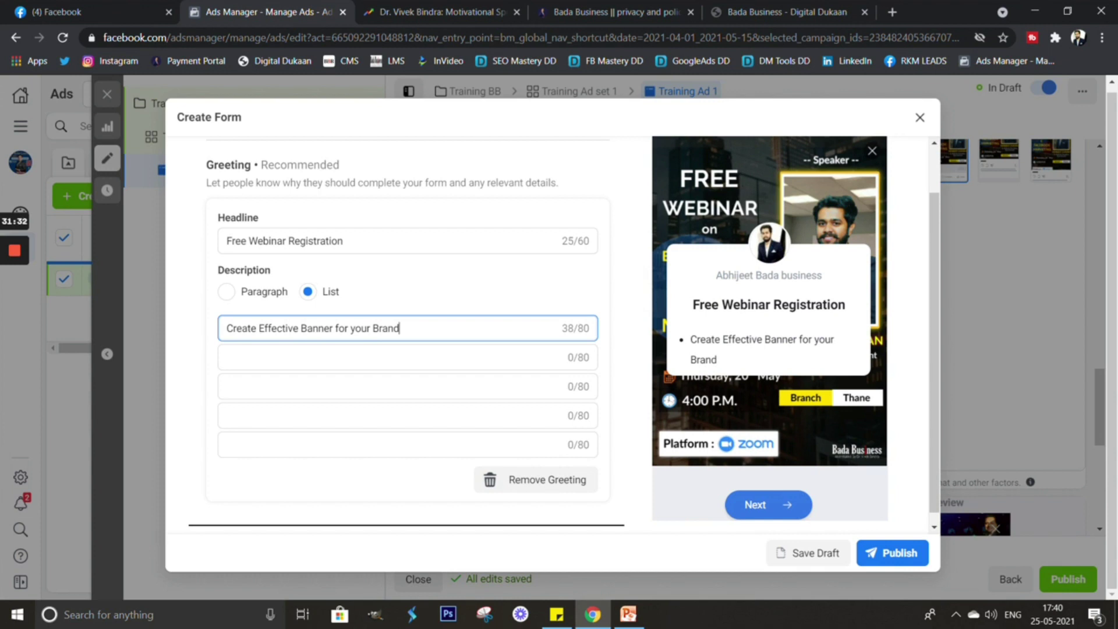
# Paste 'Cost Effective Campaigns' from the notes as the second list item.
pyautogui.hotkey('alt', 'Tab')
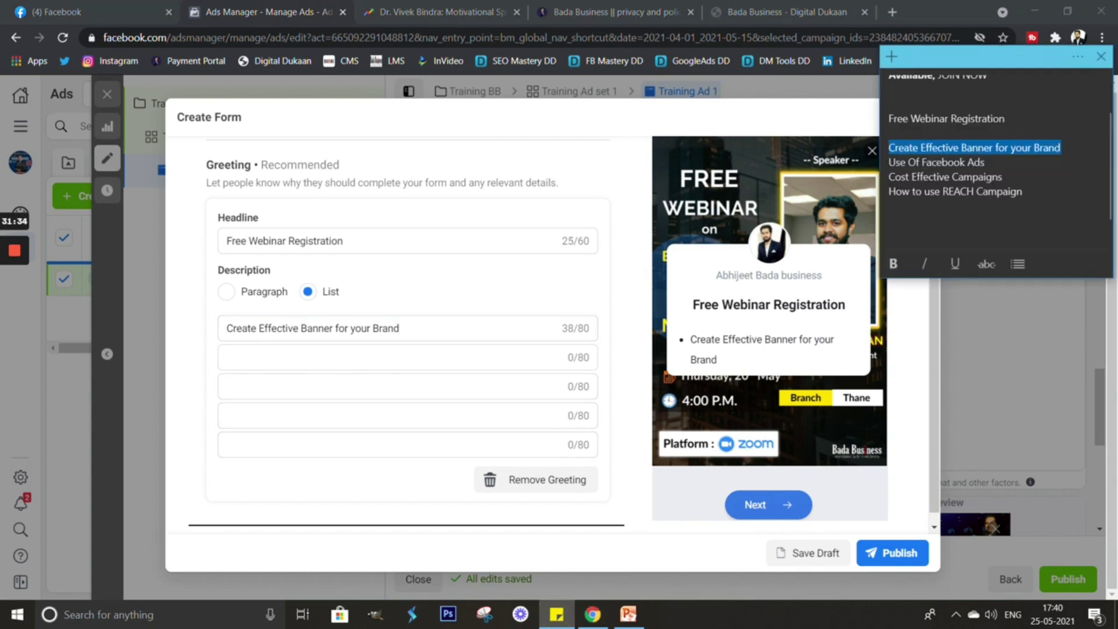
pyautogui.moveTo(888, 162); pyautogui.dragTo(985, 162)
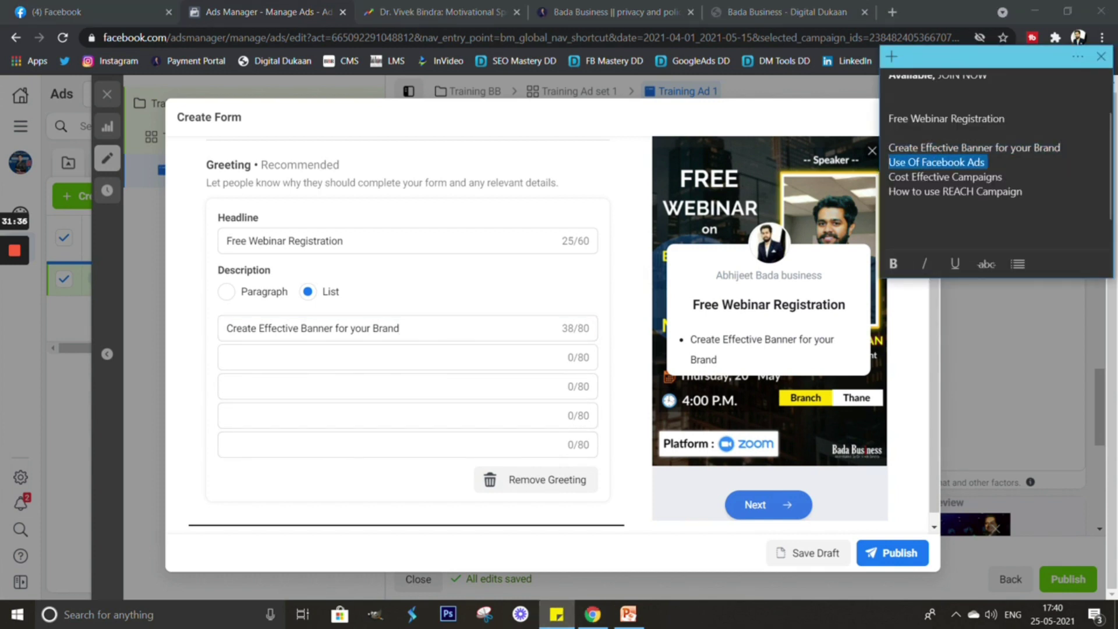
pyautogui.moveTo(894, 176); pyautogui.dragTo(1003, 176)
pyautogui.moveTo(929, 177); pyautogui.dragTo(888, 176)
pyautogui.hotkey('ctrl', 'c')
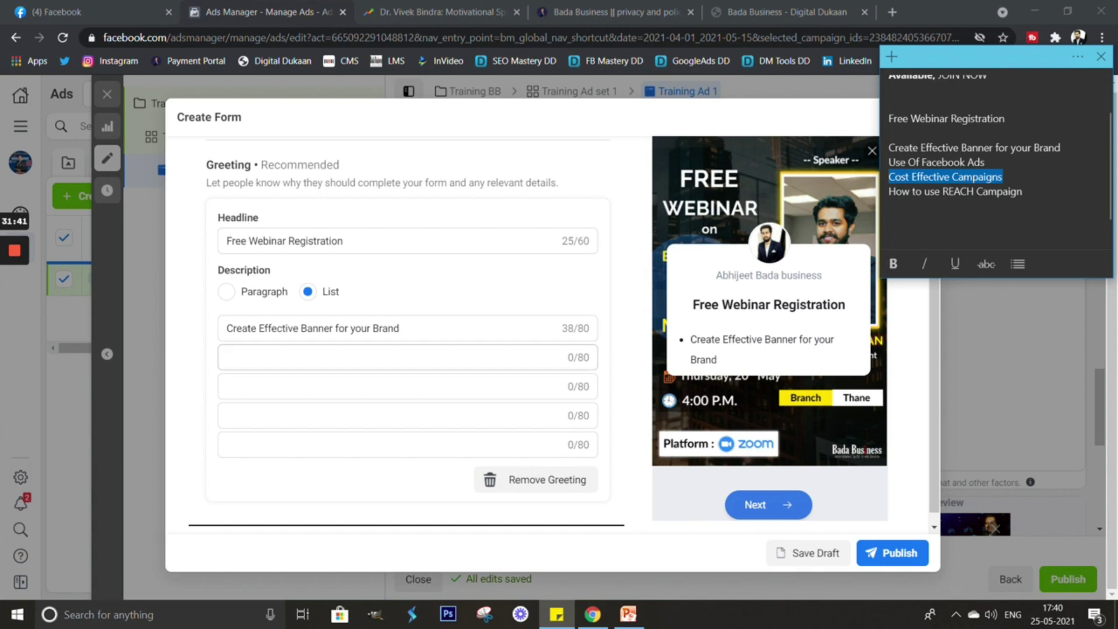
pyautogui.click(291, 357)
pyautogui.hotkey('ctrl', 'v')
# Paste 'How to use REACH Campaign' from the notes as the third list item.
pyautogui.click(402, 386)
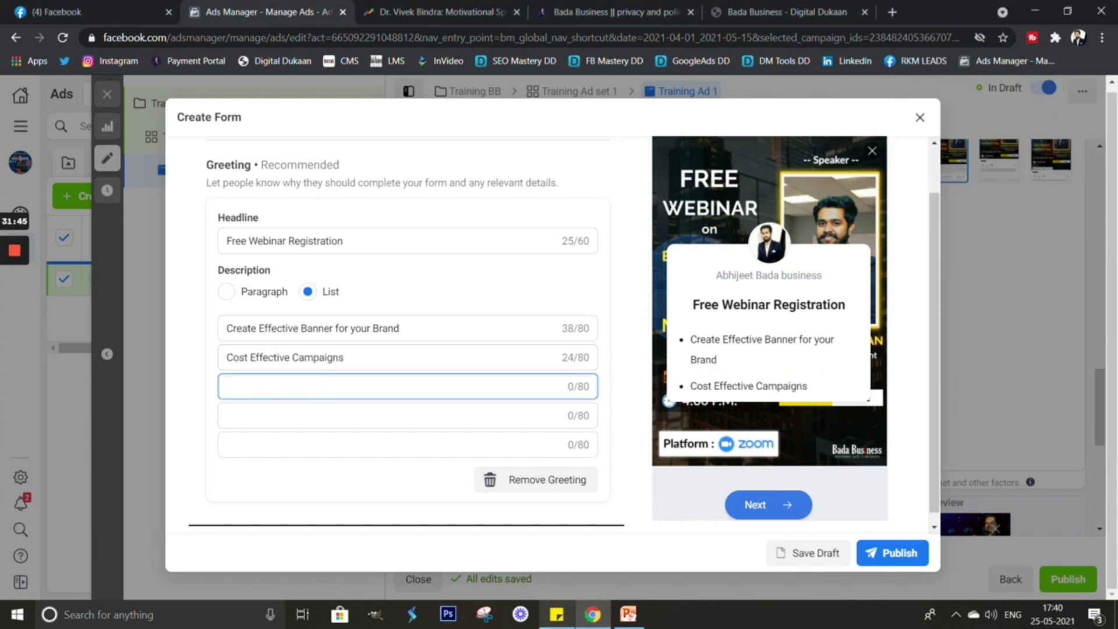
pyautogui.hotkey('alt', 'Tab')
pyautogui.moveTo(1028, 205); pyautogui.dragTo(888, 191)
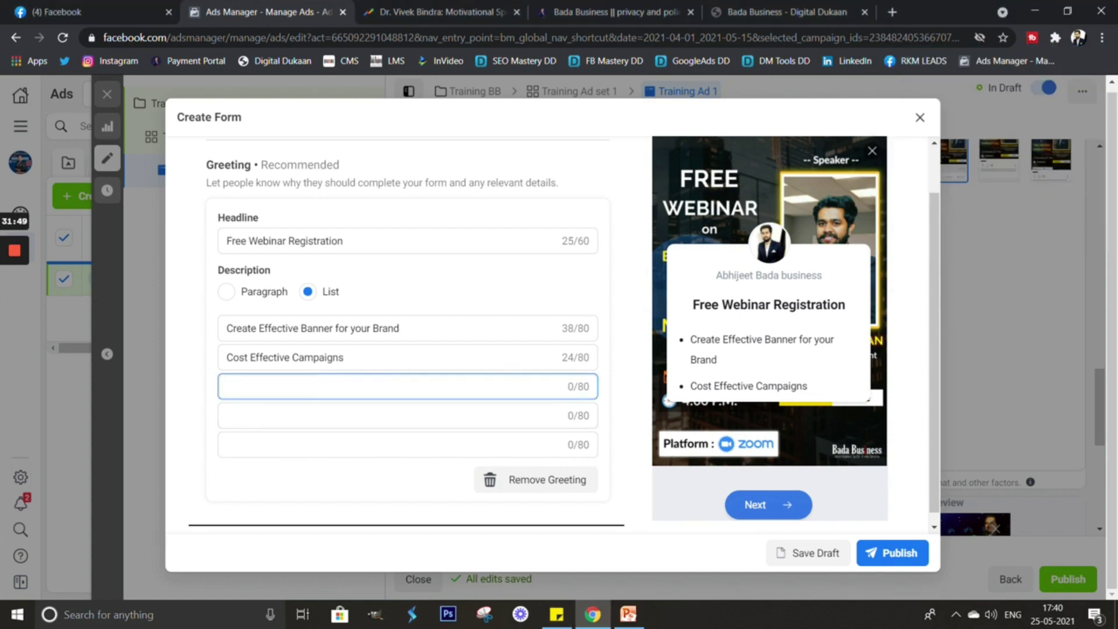
pyautogui.write('How to use REACH Campaign')
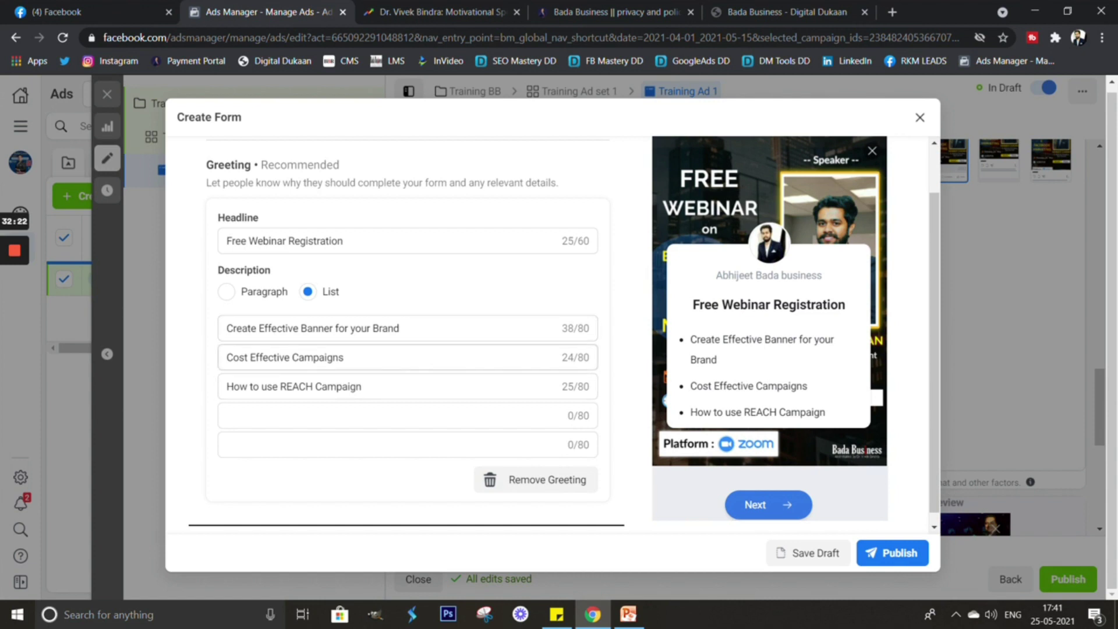
pyautogui.click(361, 386)
pyautogui.click(408, 415)
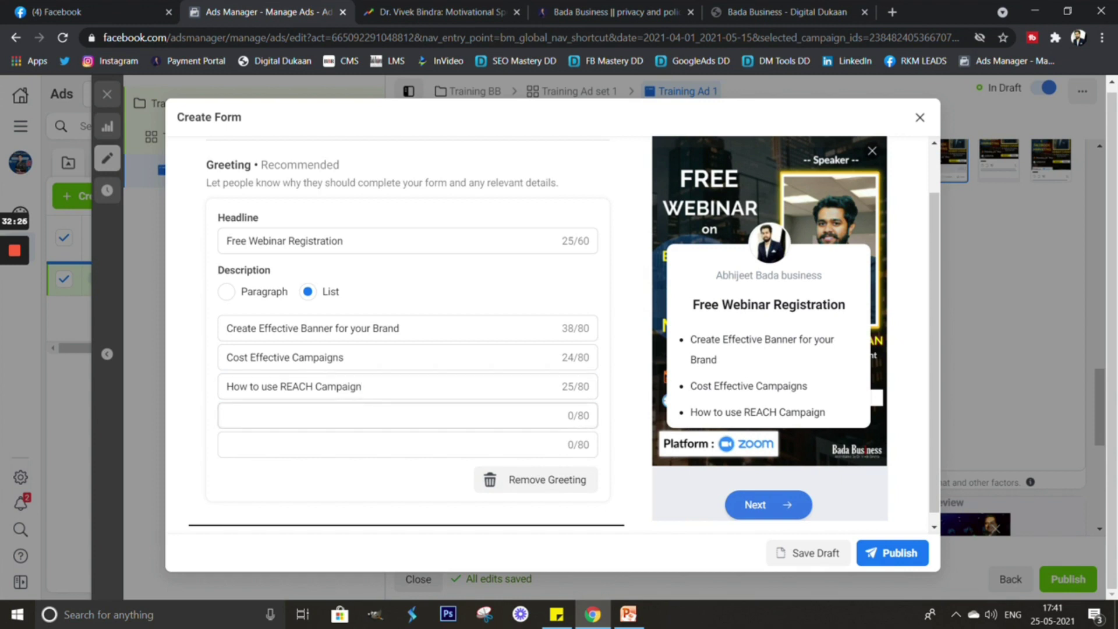
pyautogui.scroll(-2, 405, 334)
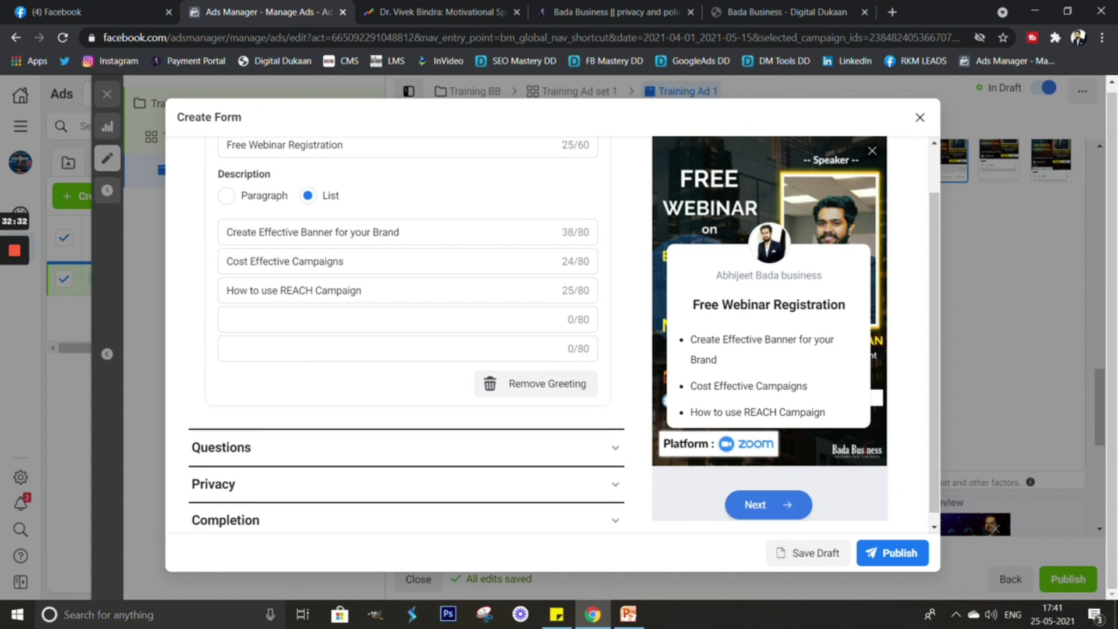
# Give prefill questions the description 'Fill the following details' and move Full name above Email.
pyautogui.scroll(-1, 559, 334)
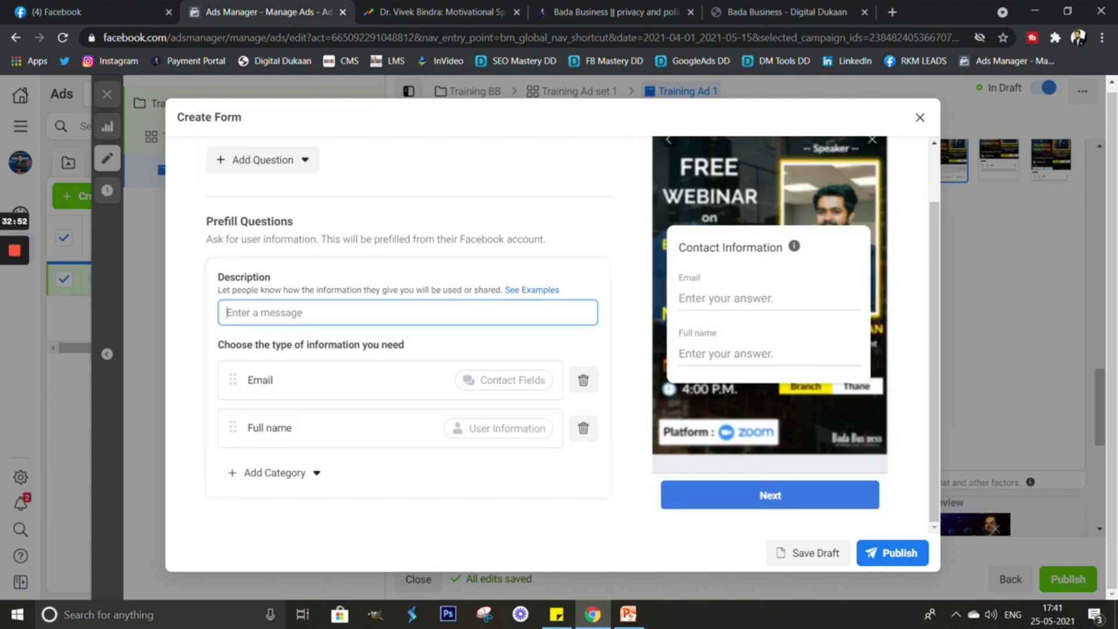
pyautogui.write('Fill the ')
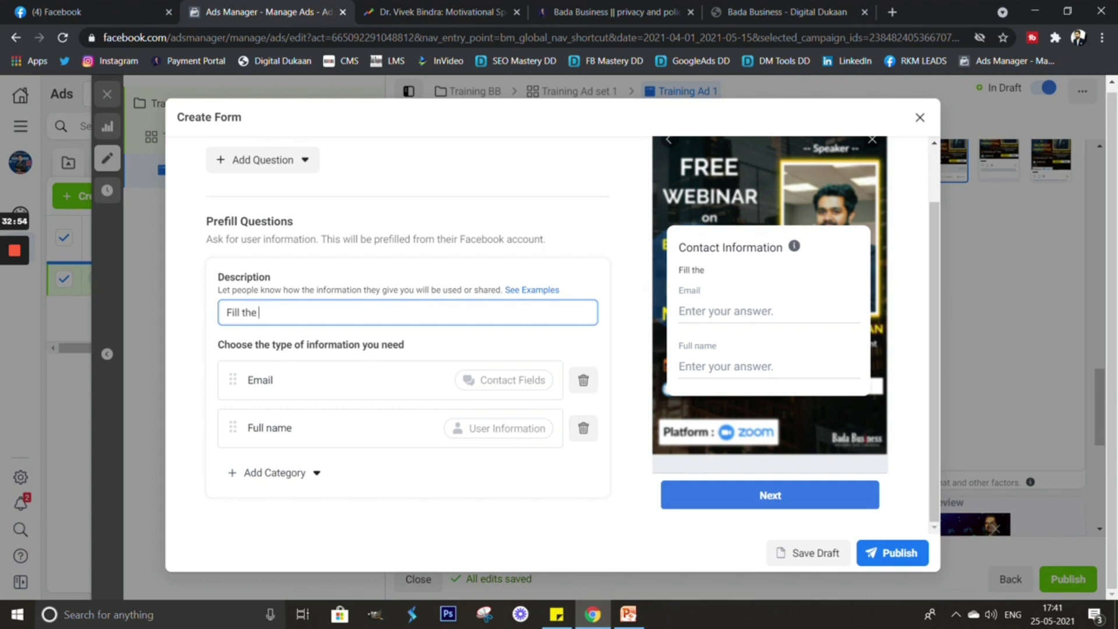
pyautogui.write('following details')
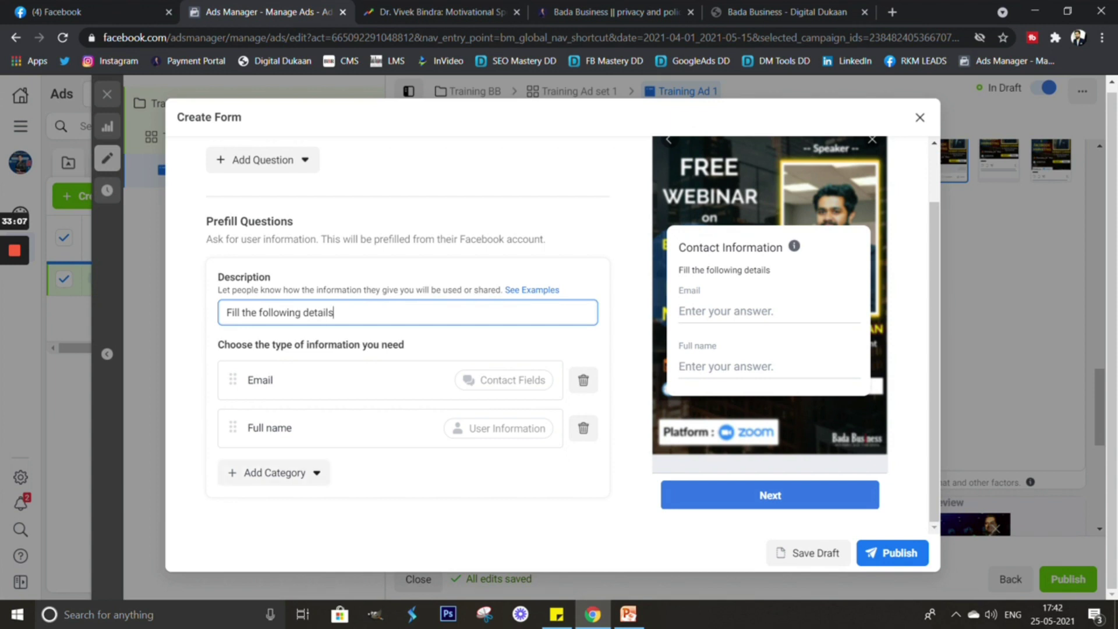
pyautogui.scroll(-1, 407, 338)
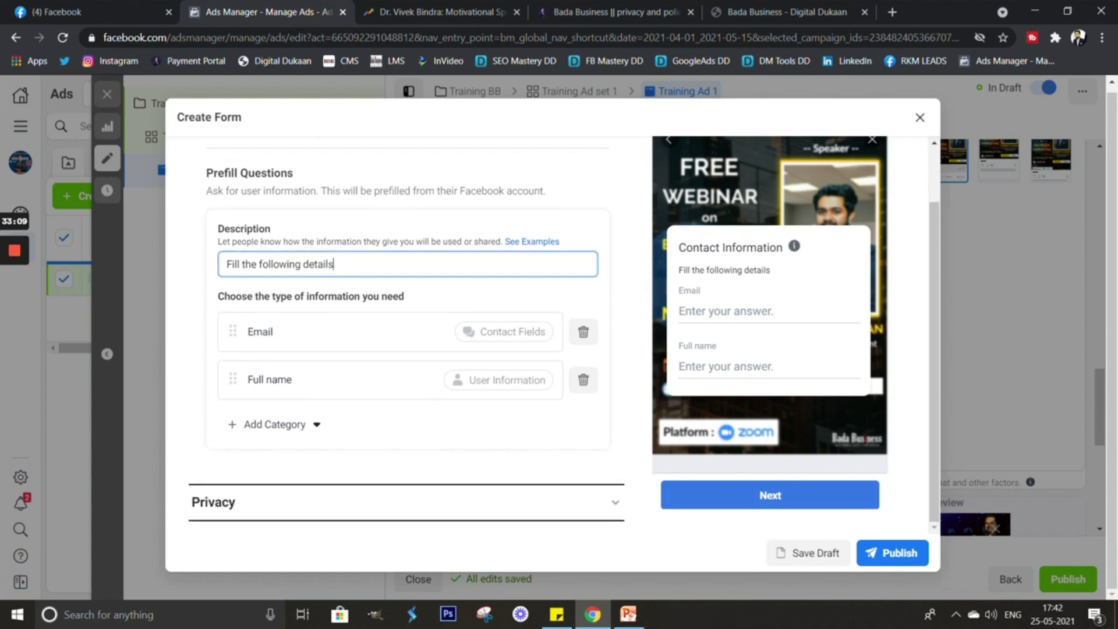
pyautogui.moveTo(233, 331); pyautogui.dragTo(256, 422)
pyautogui.click(274, 424)
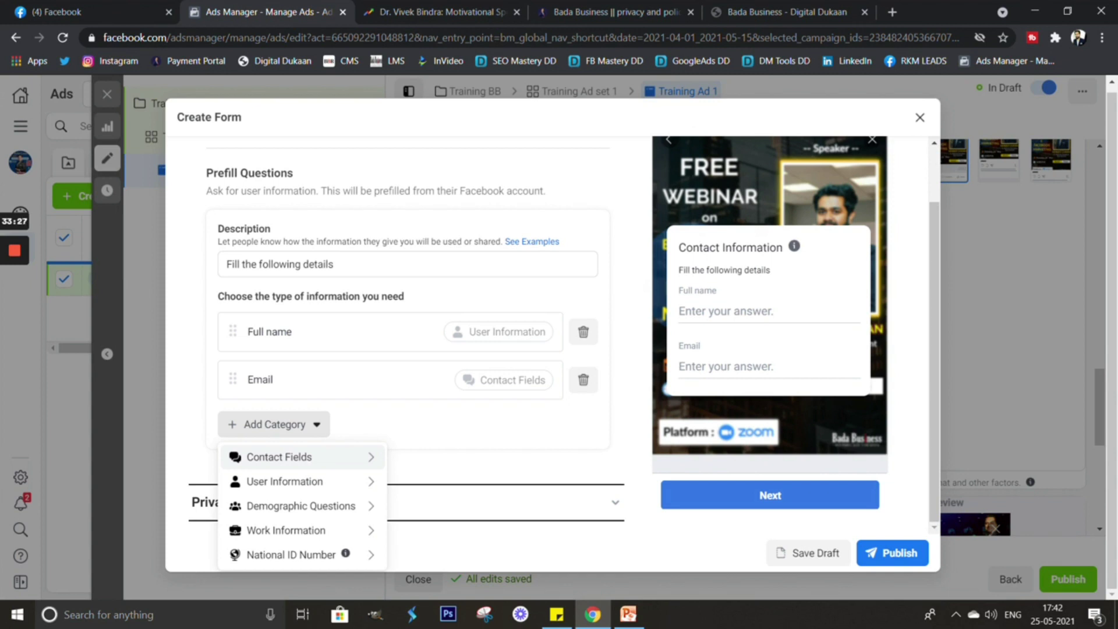
# Add Phone number and City questions from Contact Fields.
pyautogui.click(279, 456)
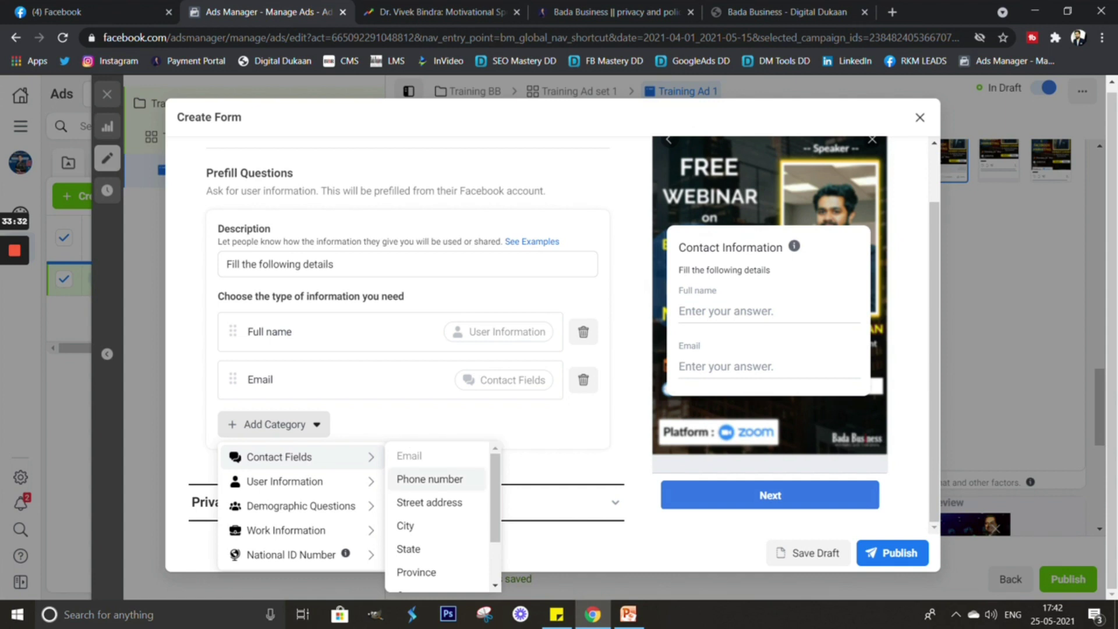
pyautogui.click(430, 478)
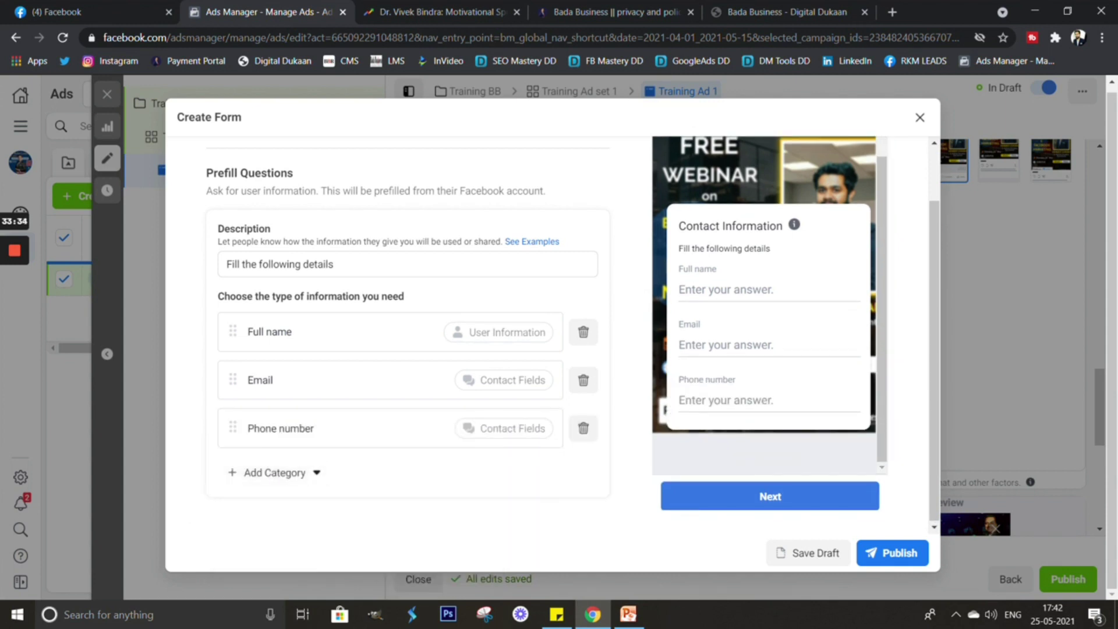
pyautogui.click(274, 472)
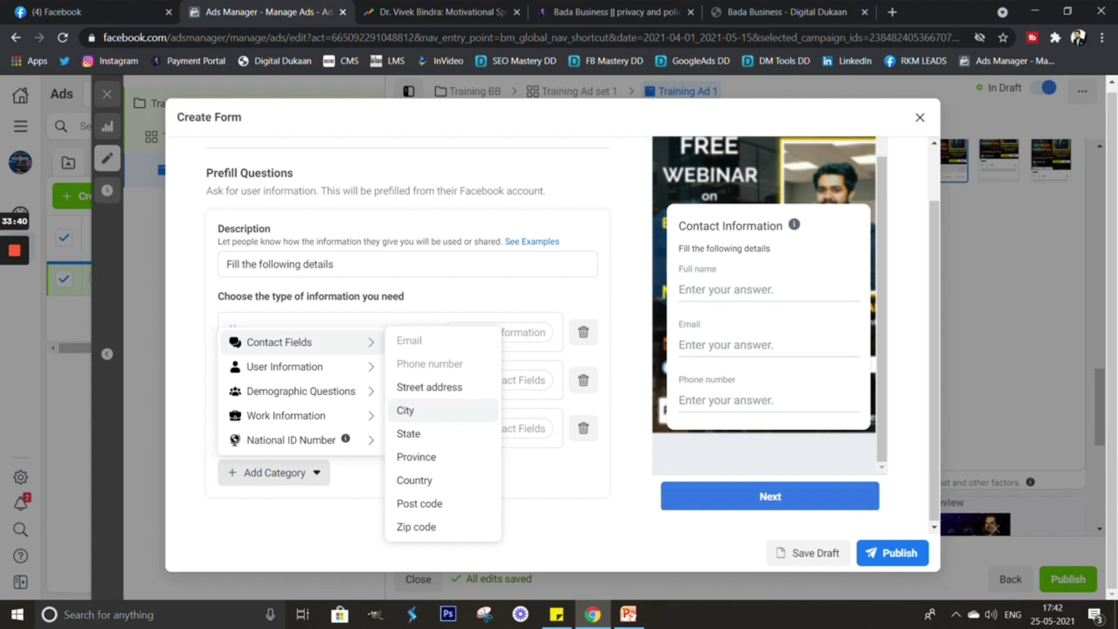
pyautogui.click(407, 410)
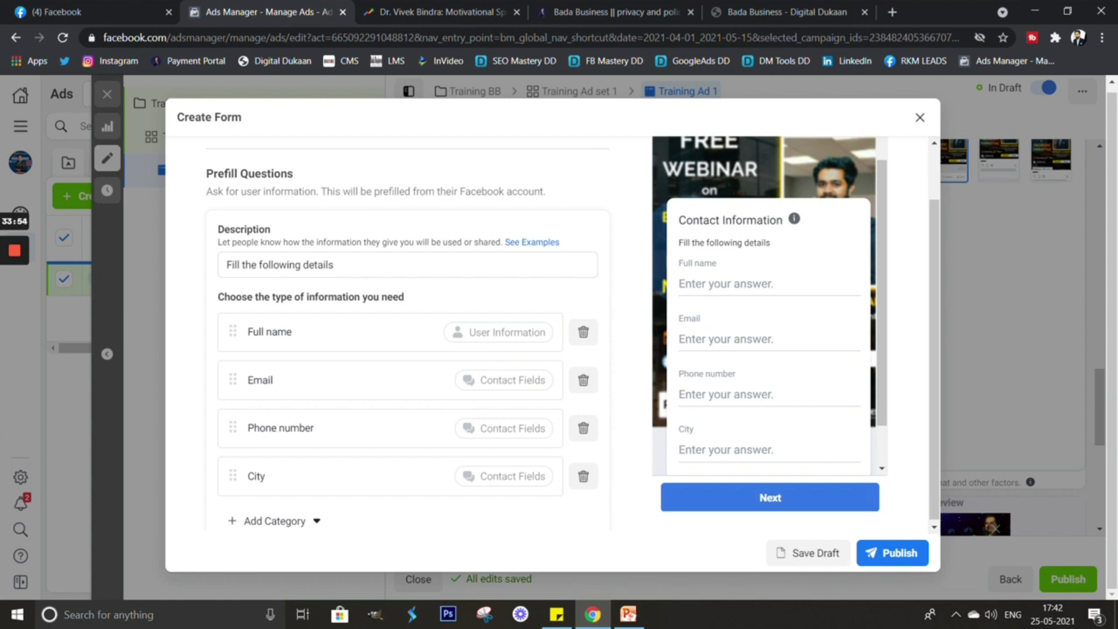
# Expand the form's Privacy section.
pyautogui.scroll(1, 769, 303)
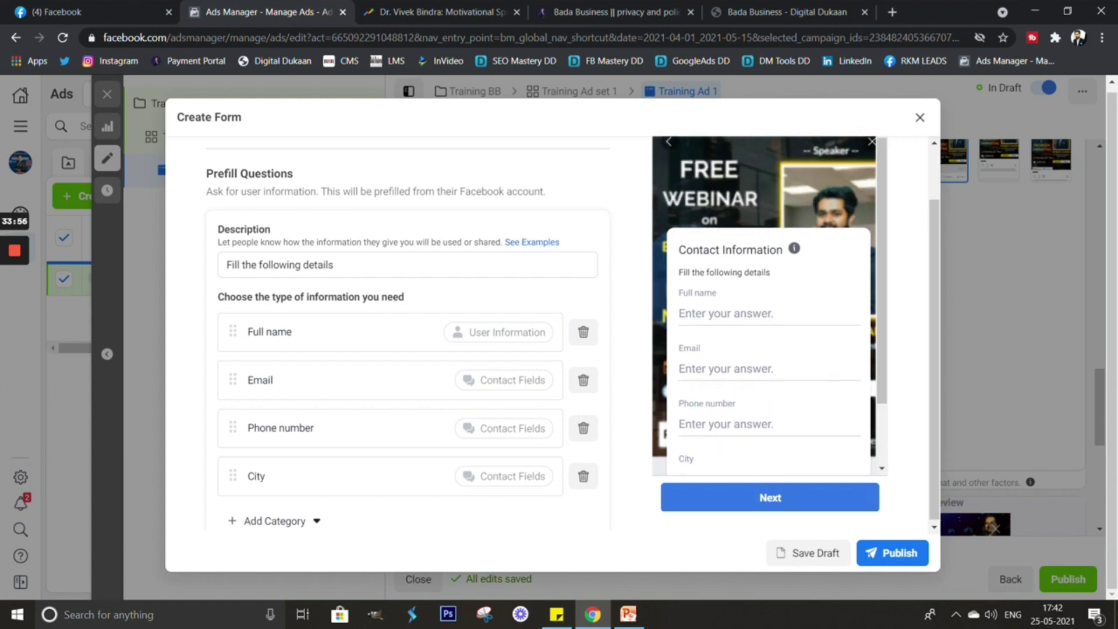
pyautogui.scroll(-2, 274, 423)
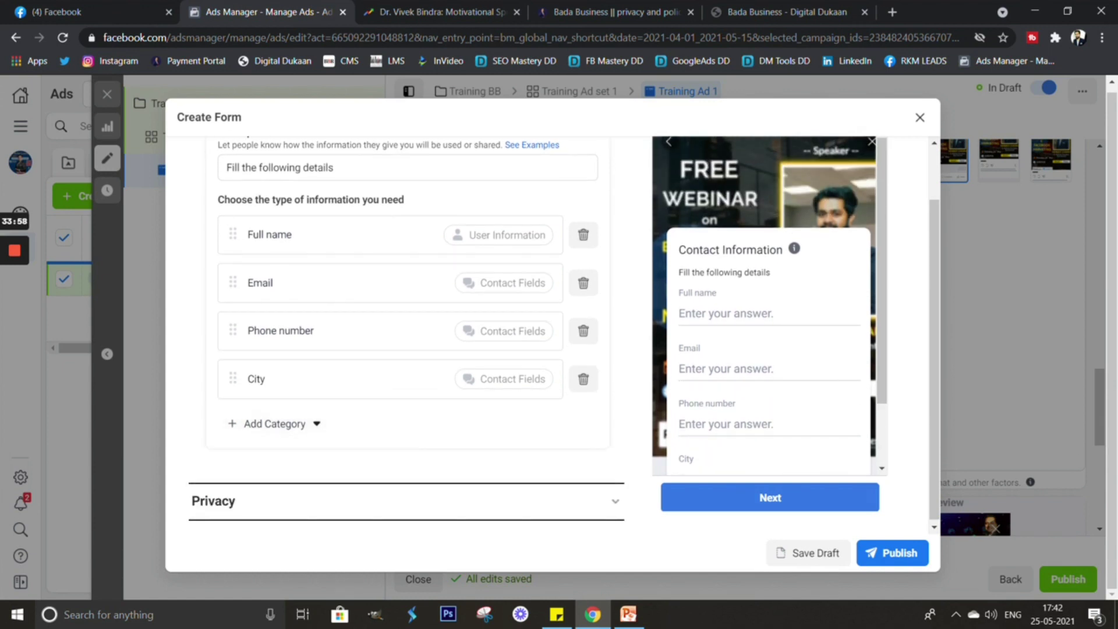
pyautogui.scroll(-1, 406, 332)
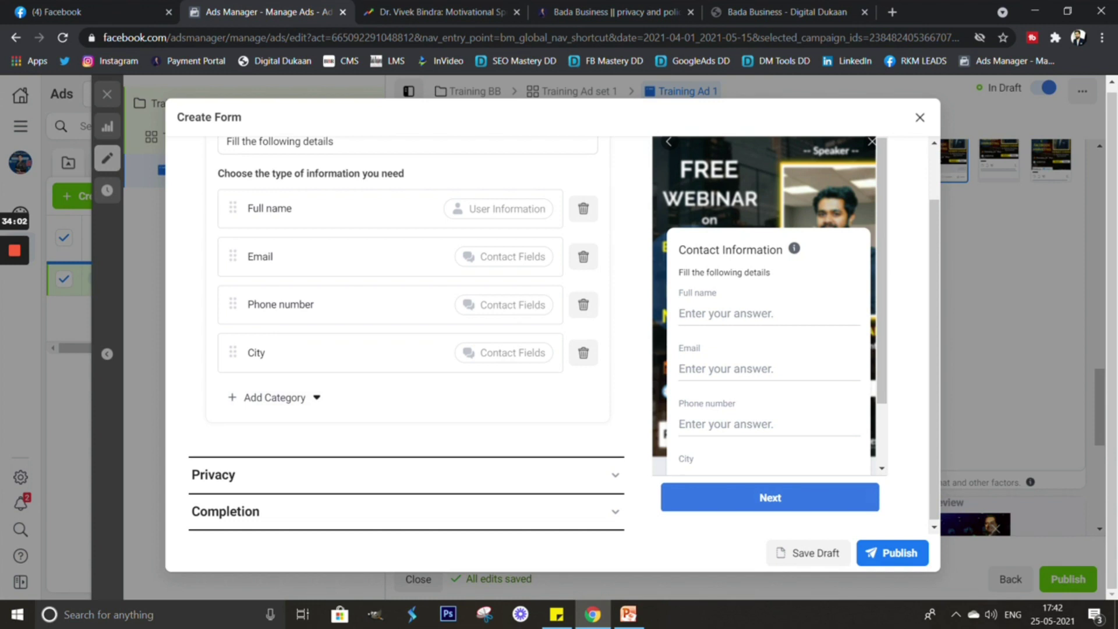
pyautogui.click(402, 474)
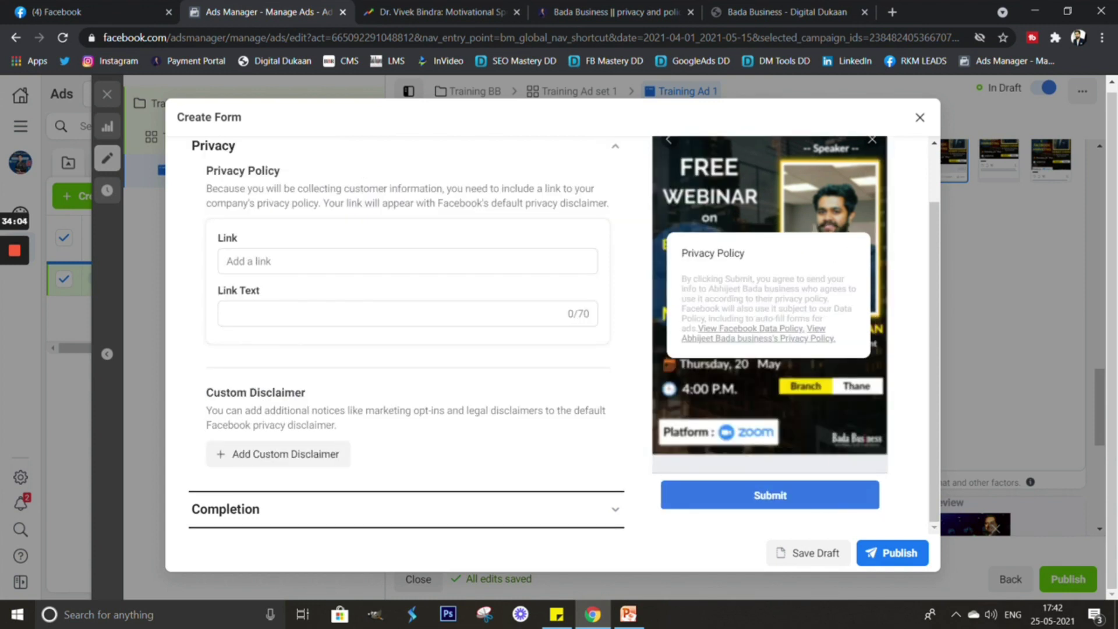
# Focus the privacy link field, then switch to the Bada Business privacy policy tab.
pyautogui.click(408, 260)
pyautogui.scroll(-1, 402, 320)
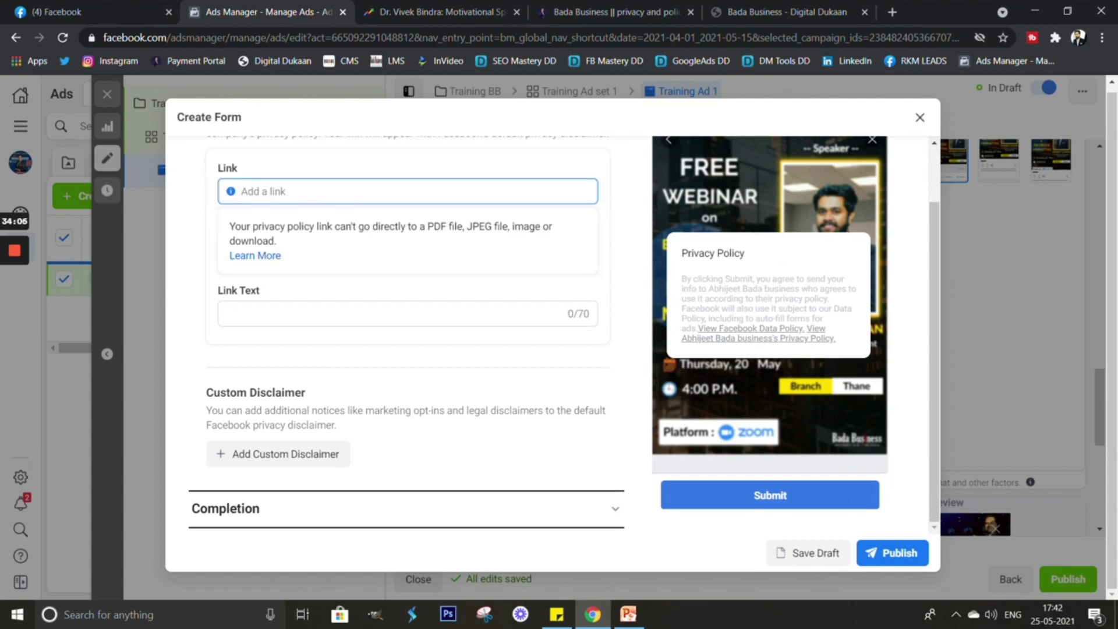
pyautogui.scroll(1, 402, 321)
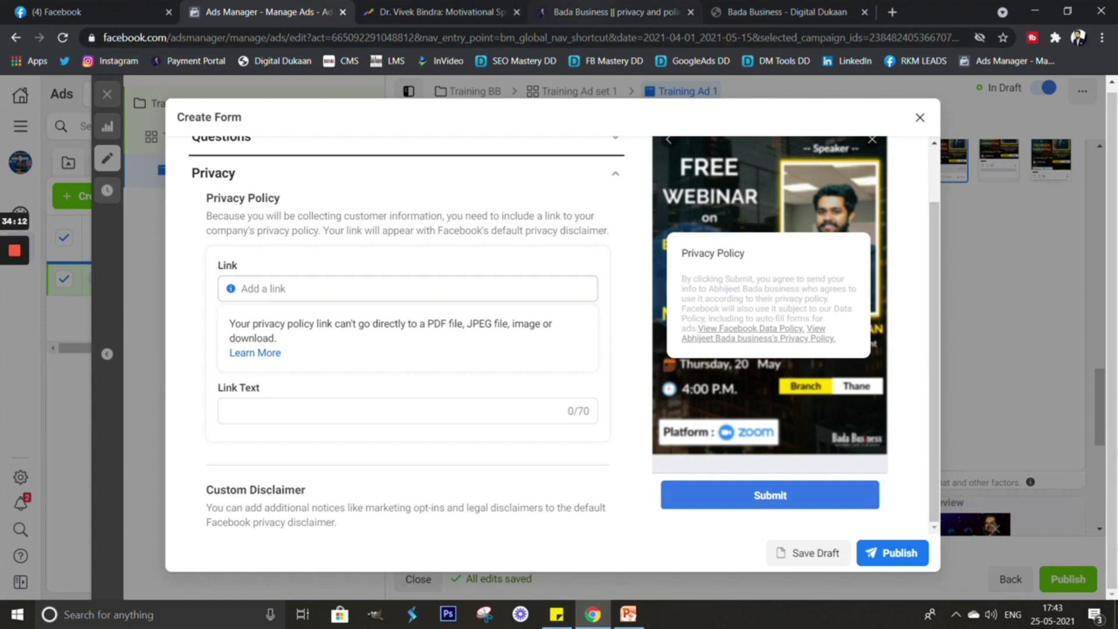
pyautogui.hotkey('ctrl', '4')
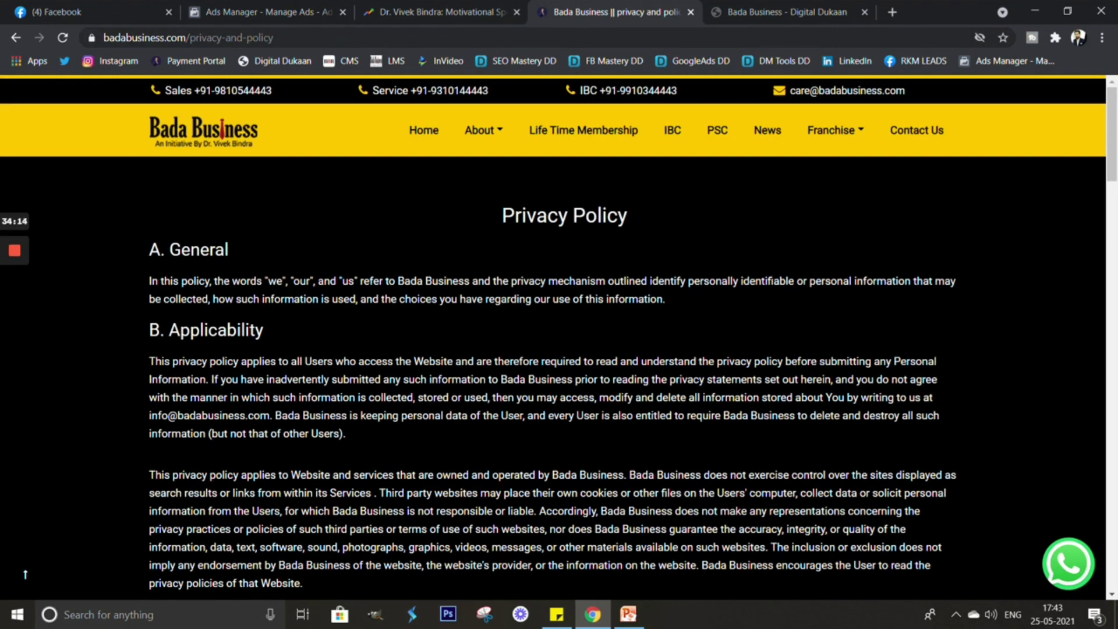
# Copy the privacy policy page URL and return to the form's privacy link field.
pyautogui.hotkey('ctrl', 'l')
pyautogui.hotkey('ctrl', 'c')
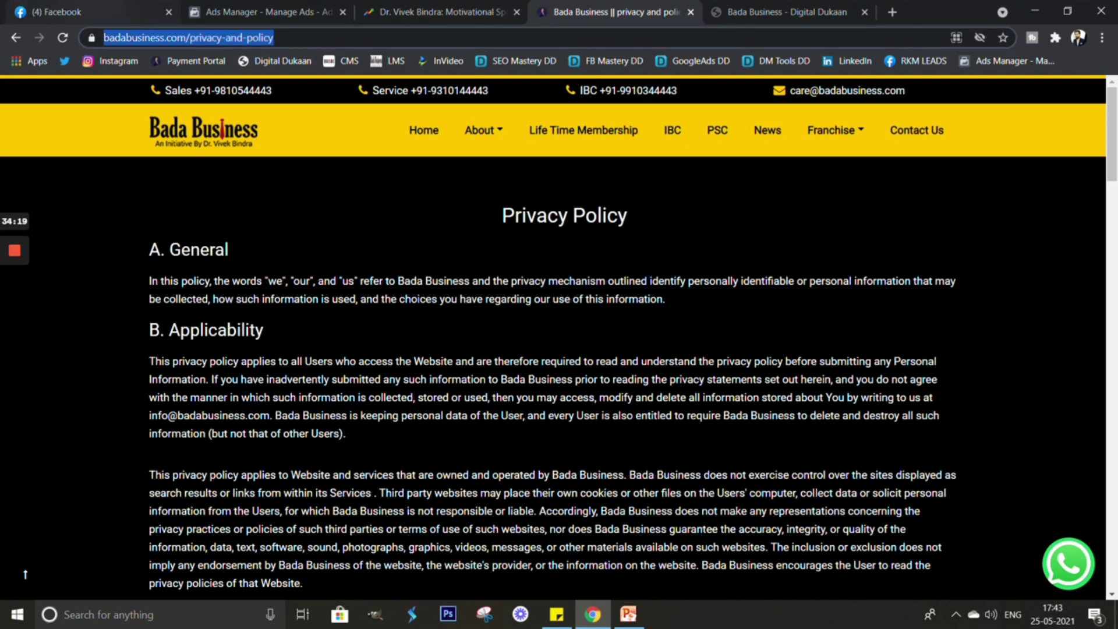
pyautogui.hotkey('ctrl', '2')
pyautogui.click(262, 288)
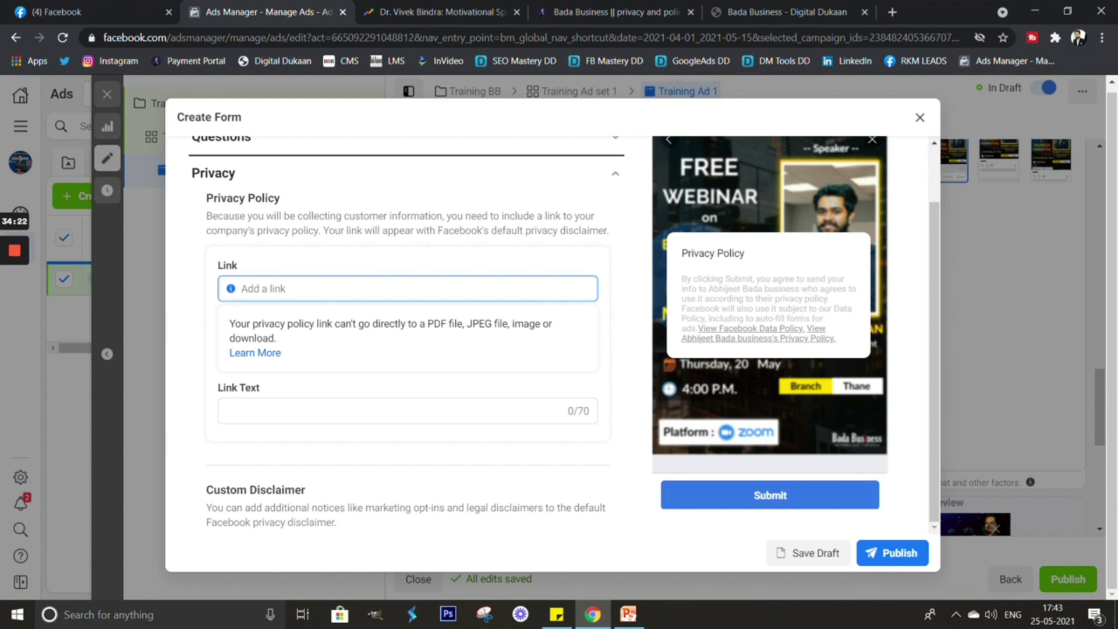
# Set the privacy link to badabusiness.com/privacy-and-policy with link text 'Bada Business Privacy Policy'.
pyautogui.hotkey('ctrl', 'v')
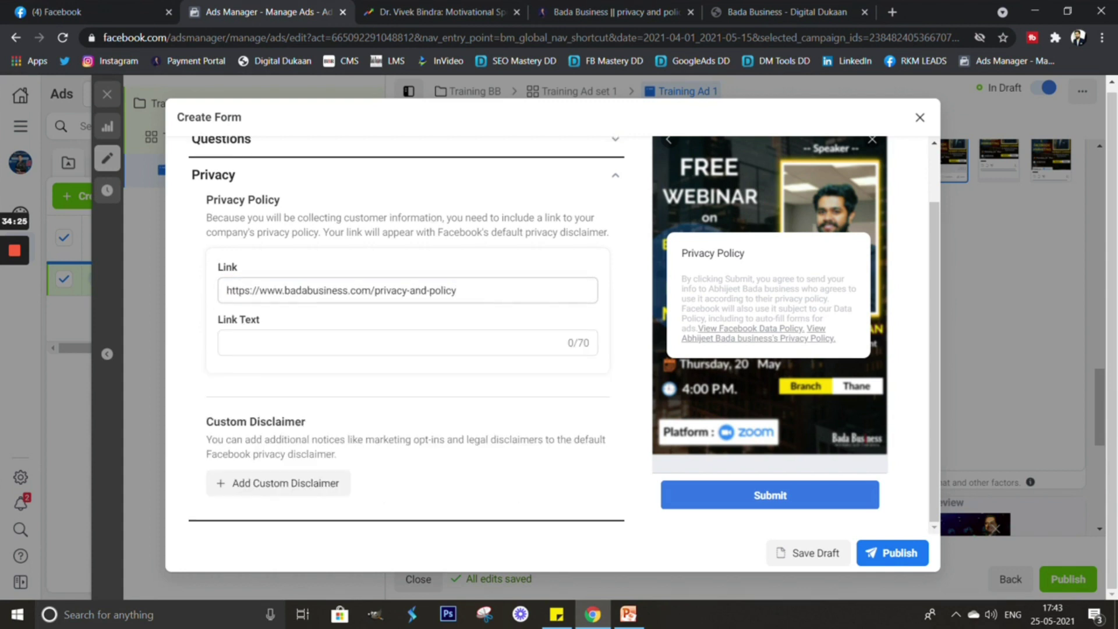
pyautogui.click(472, 291)
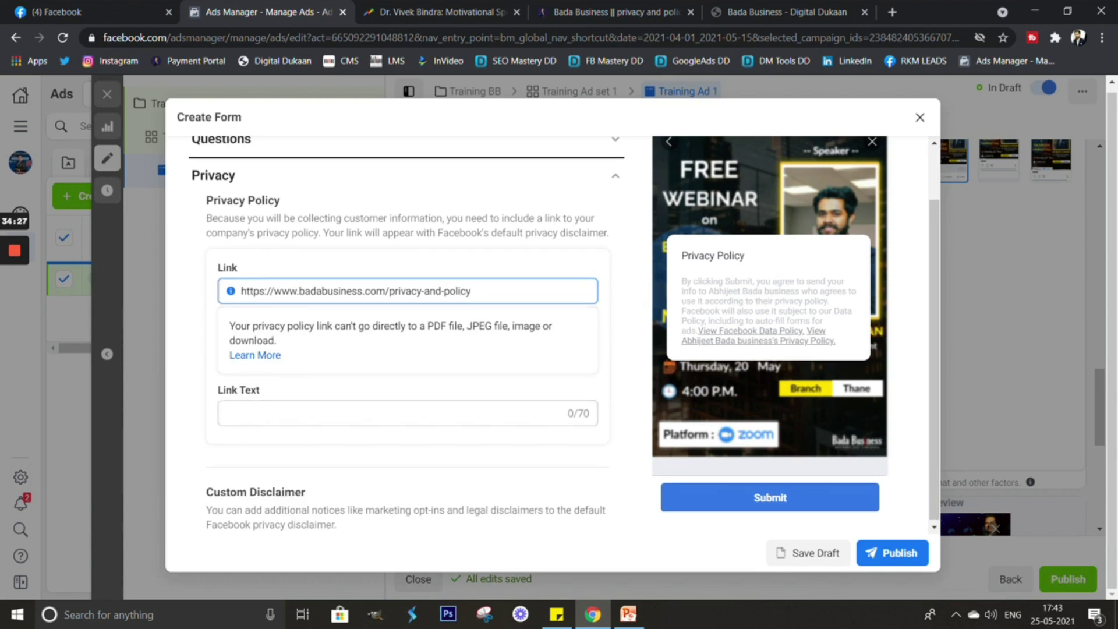
pyautogui.click(402, 413)
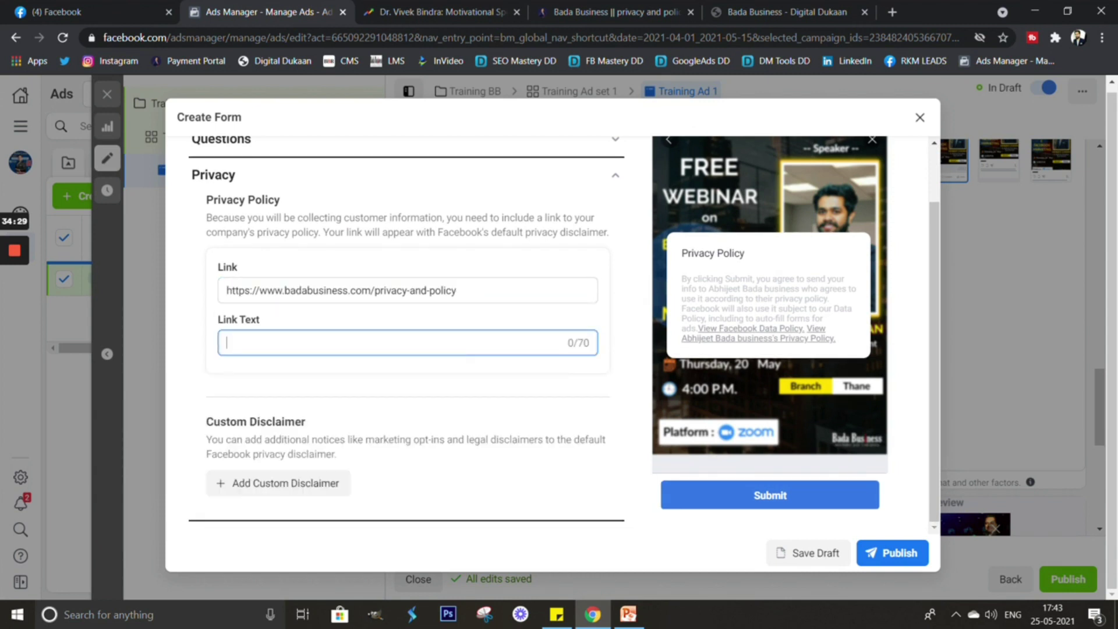
pyautogui.write('Bada Business Privacy ')
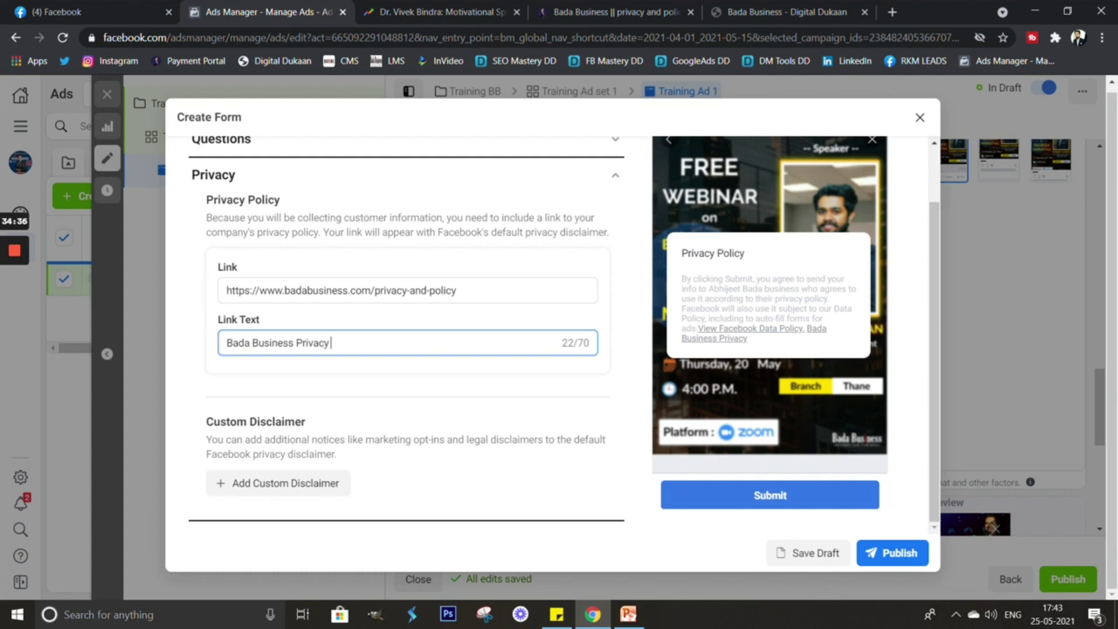
pyautogui.write('Policy')
pyautogui.scroll(-1, 406, 329)
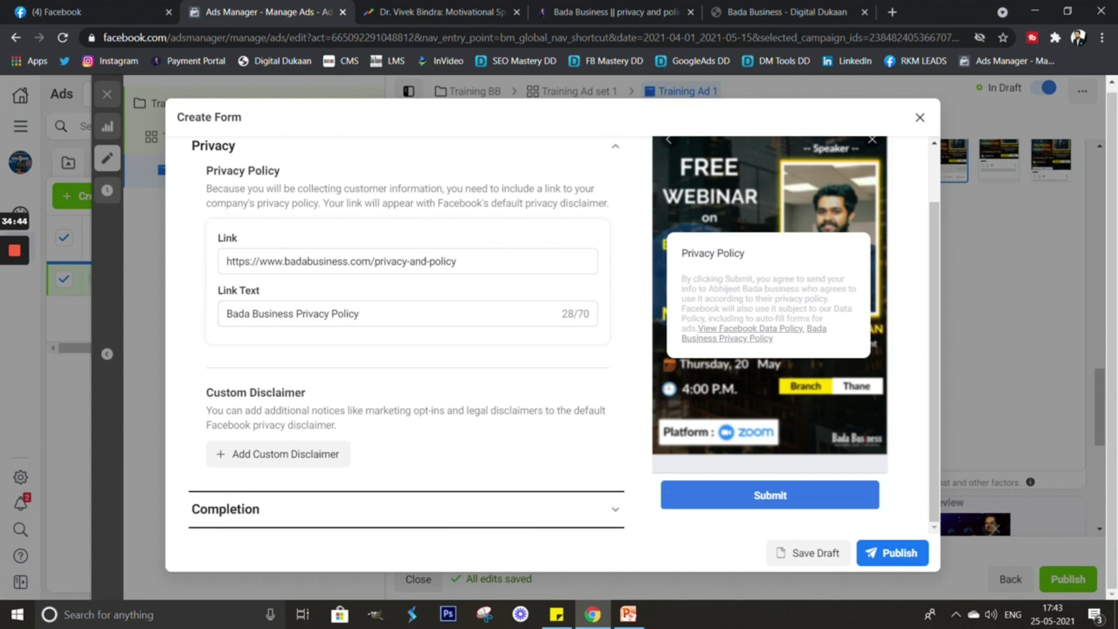
pyautogui.click(225, 509)
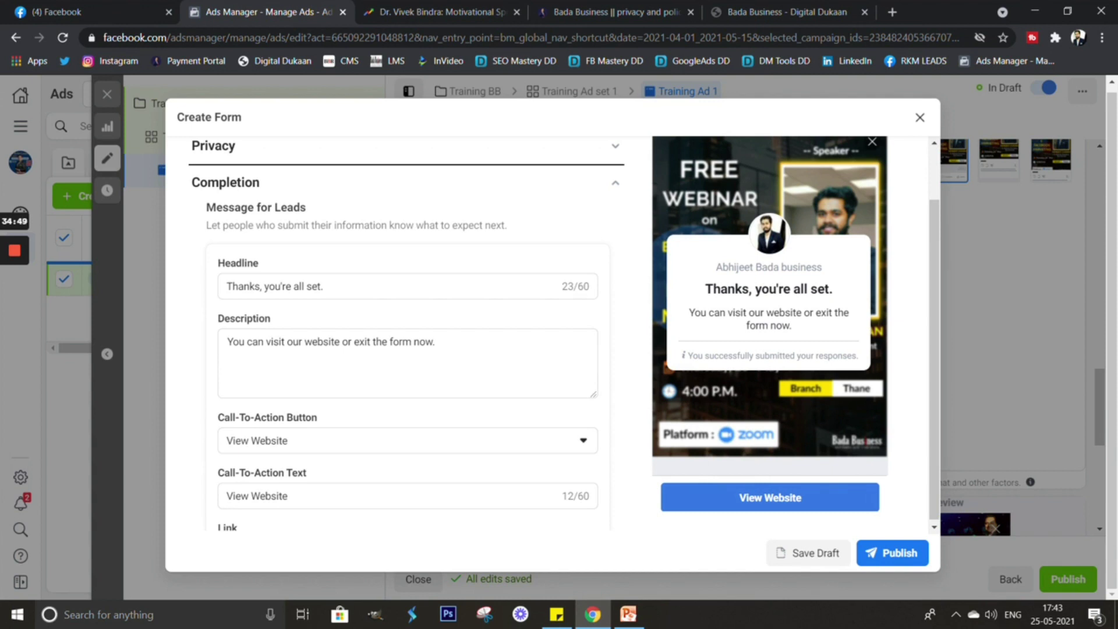
# Replace the completion headline with 'Congratulations, you're all set.' using the prepared notes text.
pyautogui.scroll(-1, 406, 333)
pyautogui.tripleClick(274, 237)
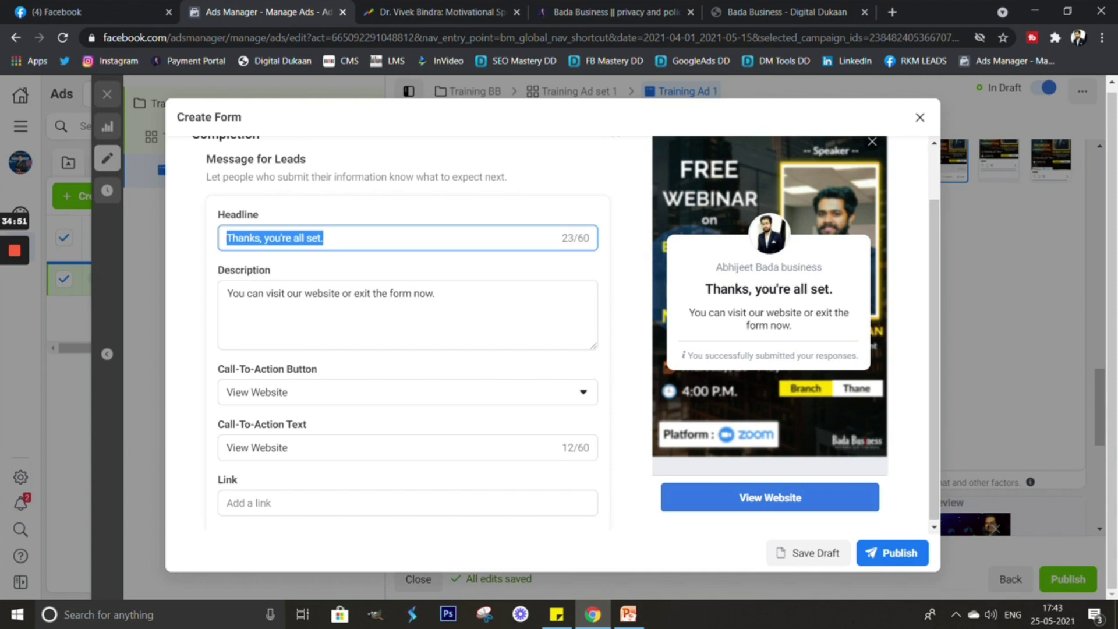
pyautogui.click(557, 614)
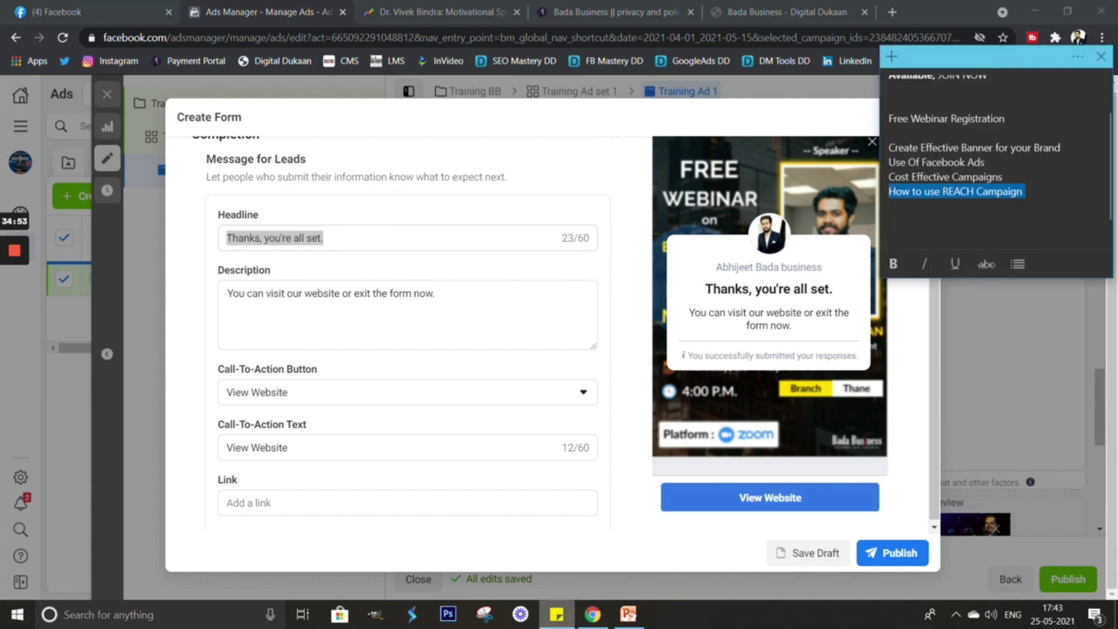
pyautogui.scroll(-1, 1000, 157)
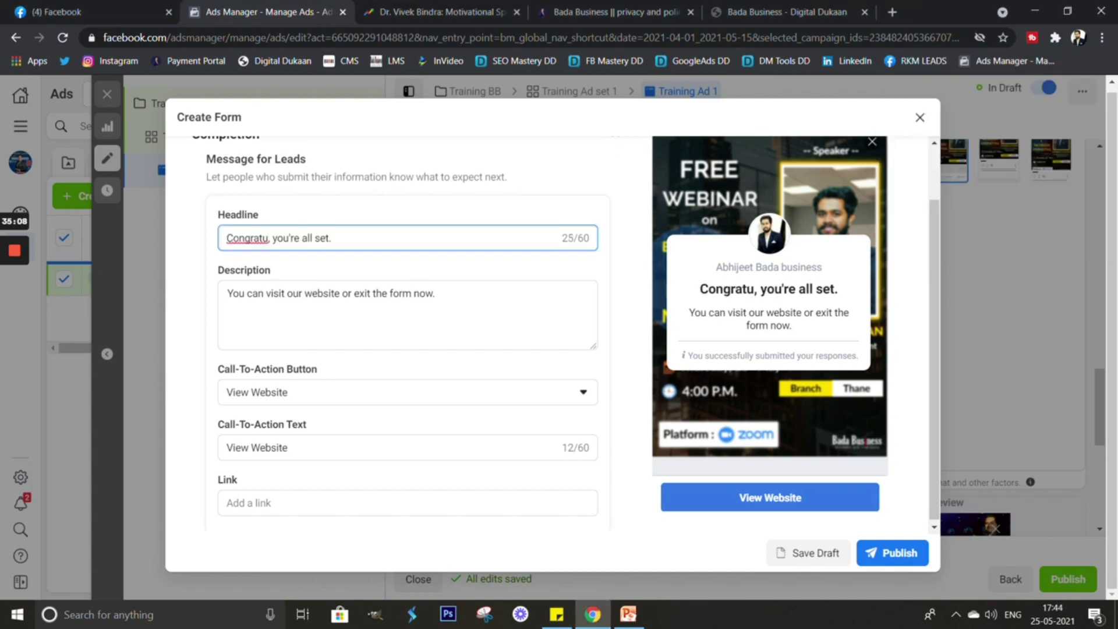
pyautogui.write('lations')
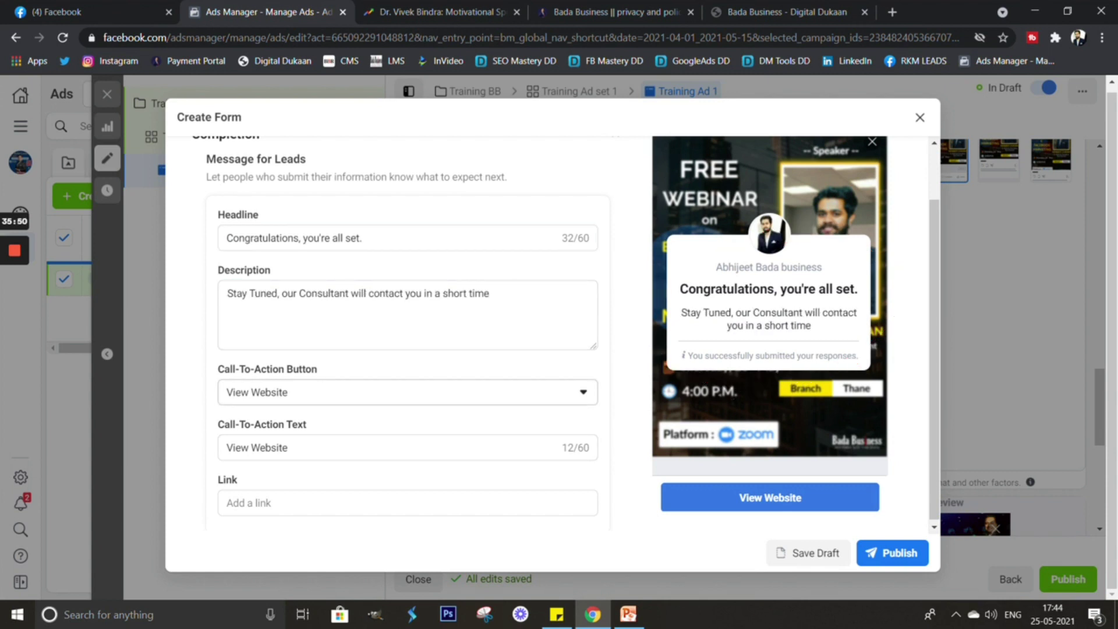
# Change the completion screen's call-to-action button from View Website to Call Business.
pyautogui.click(407, 391)
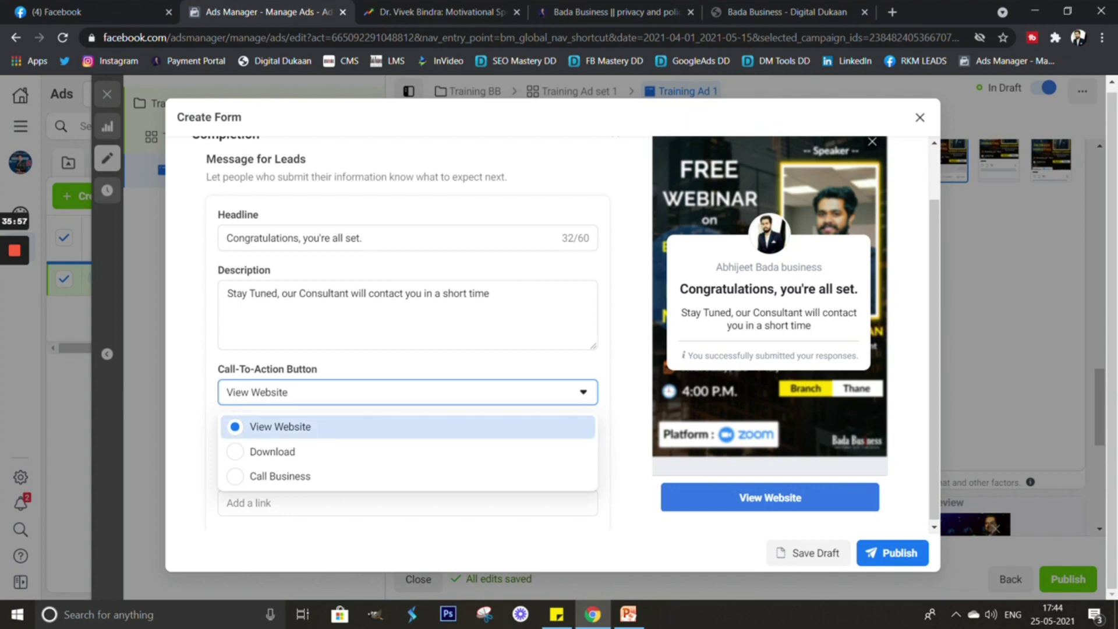
pyautogui.click(408, 427)
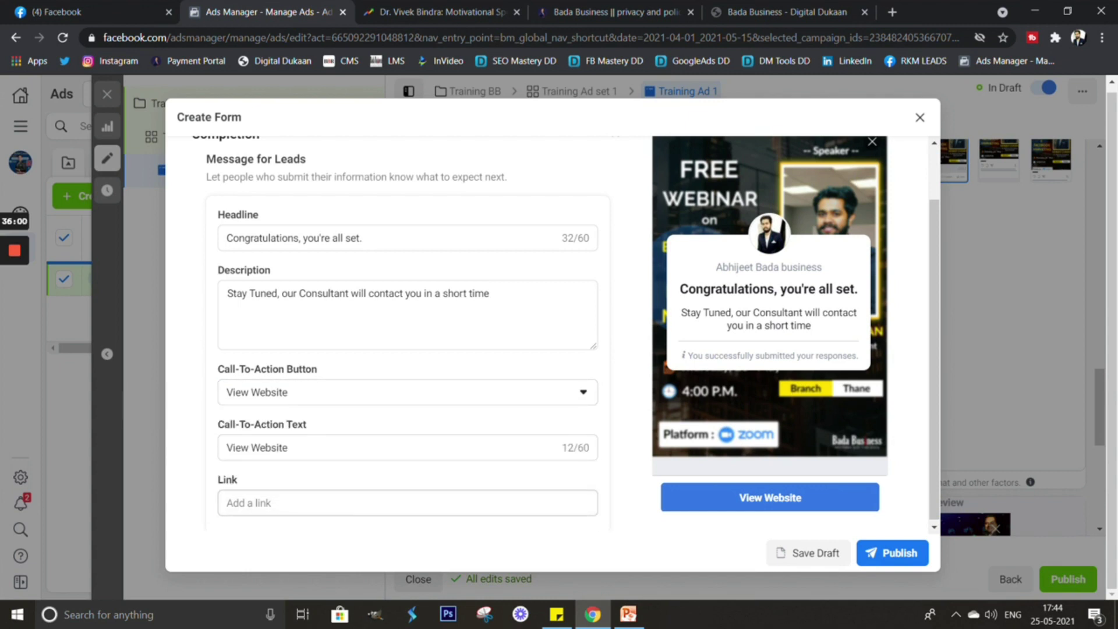
pyautogui.click(407, 503)
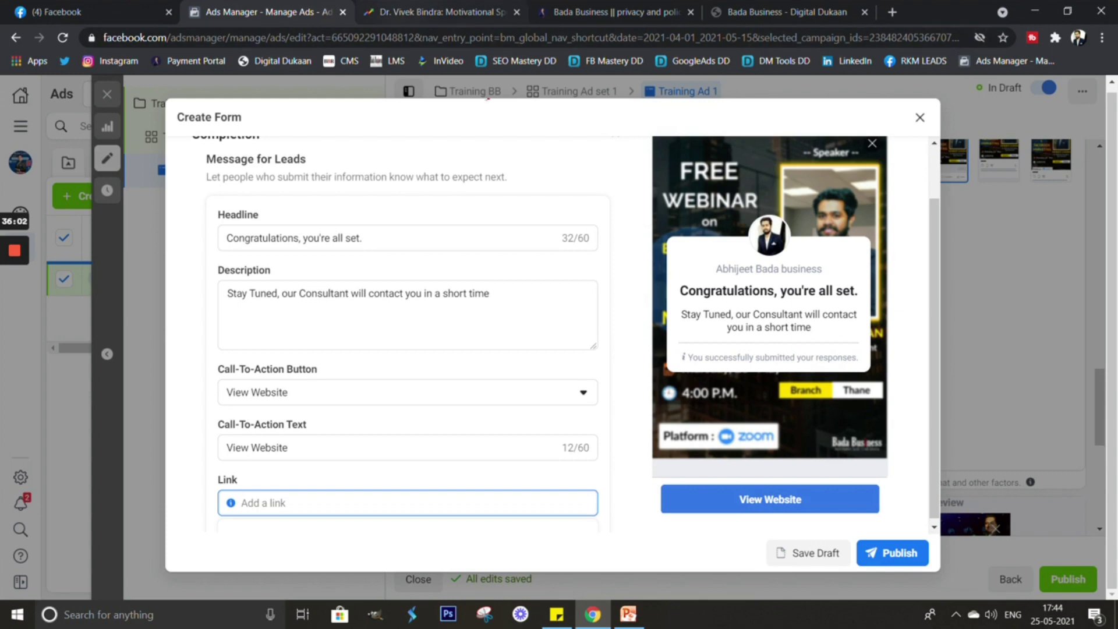
pyautogui.hotkey('ctrl', '5')
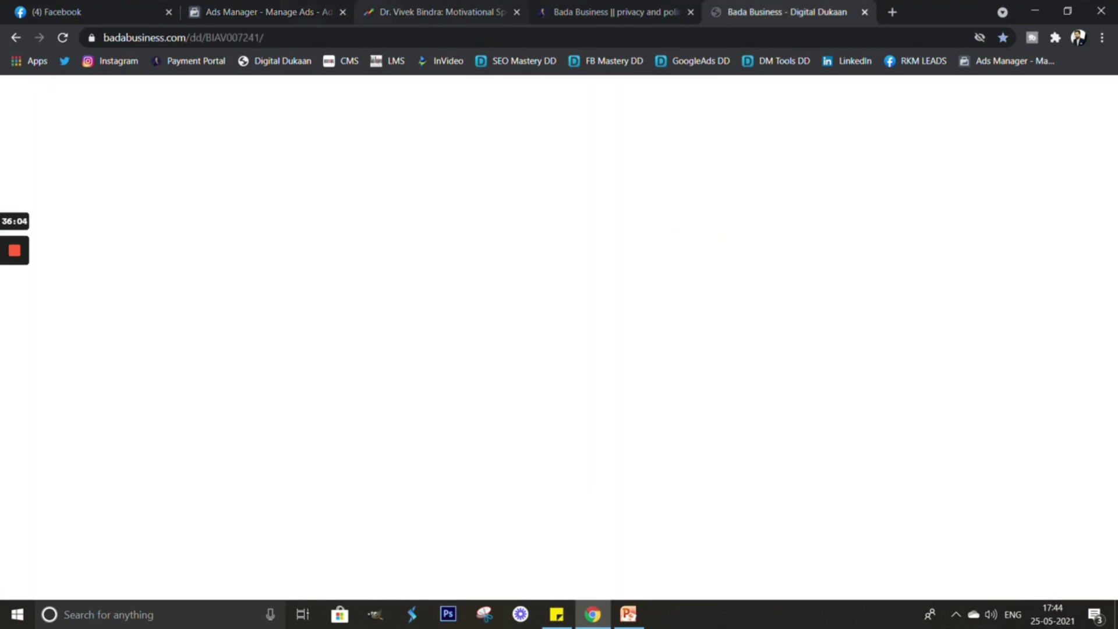
pyautogui.hotkey('ctrl', 'l')
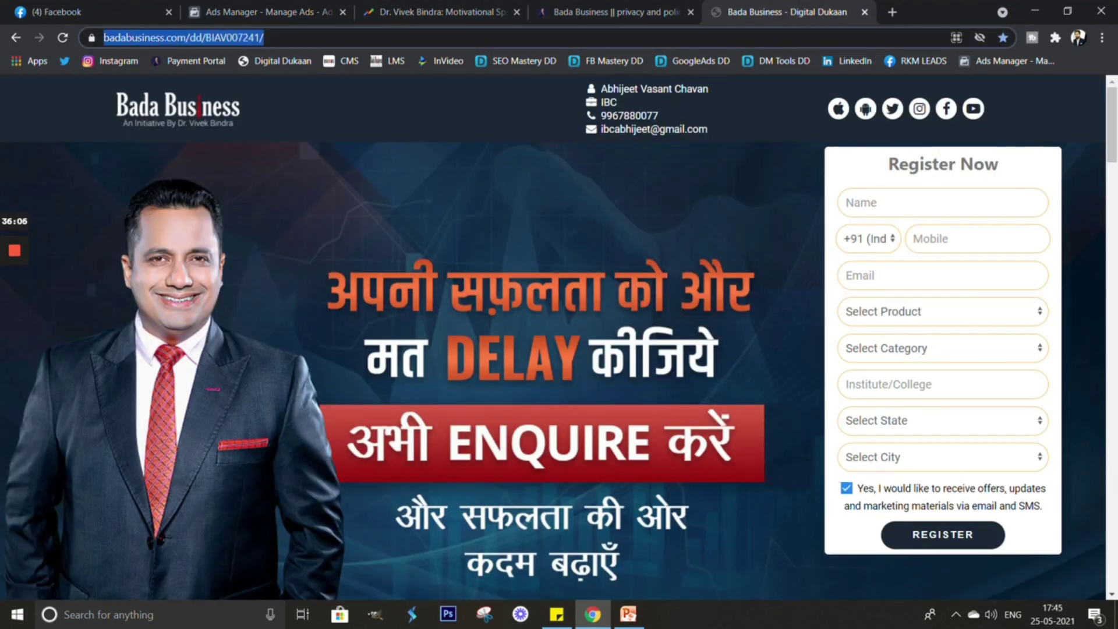
pyautogui.hotkey('ctrl', '2')
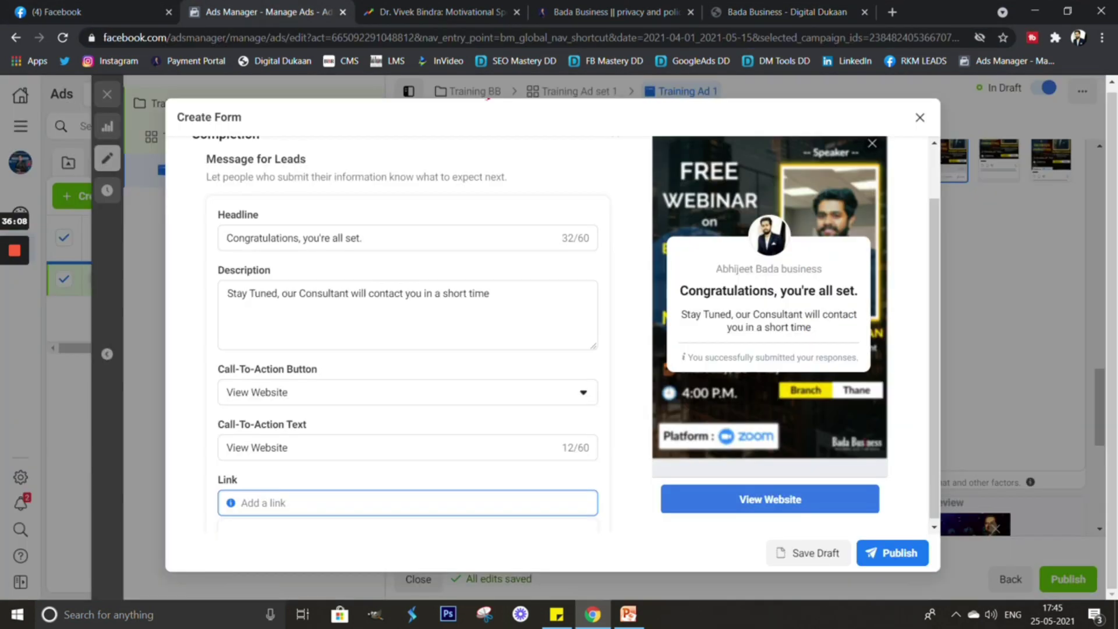
pyautogui.hotkey('shift', 'Tab')
pyautogui.hotkey('shift', 'Tab')
pyautogui.press('space')
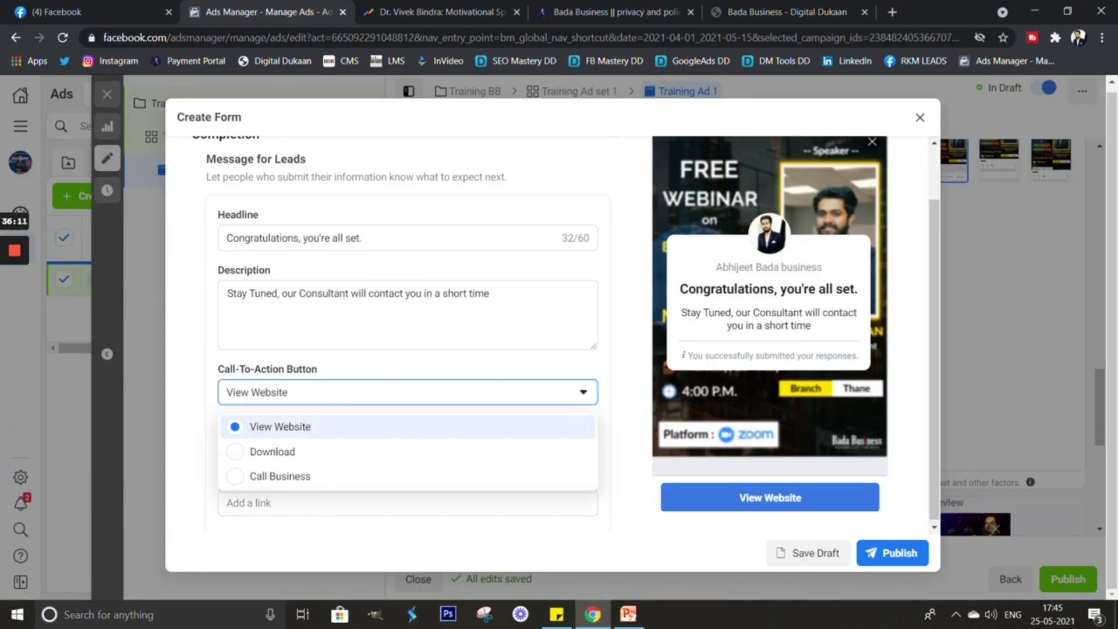
pyautogui.press('Down')
pyautogui.press('Down')
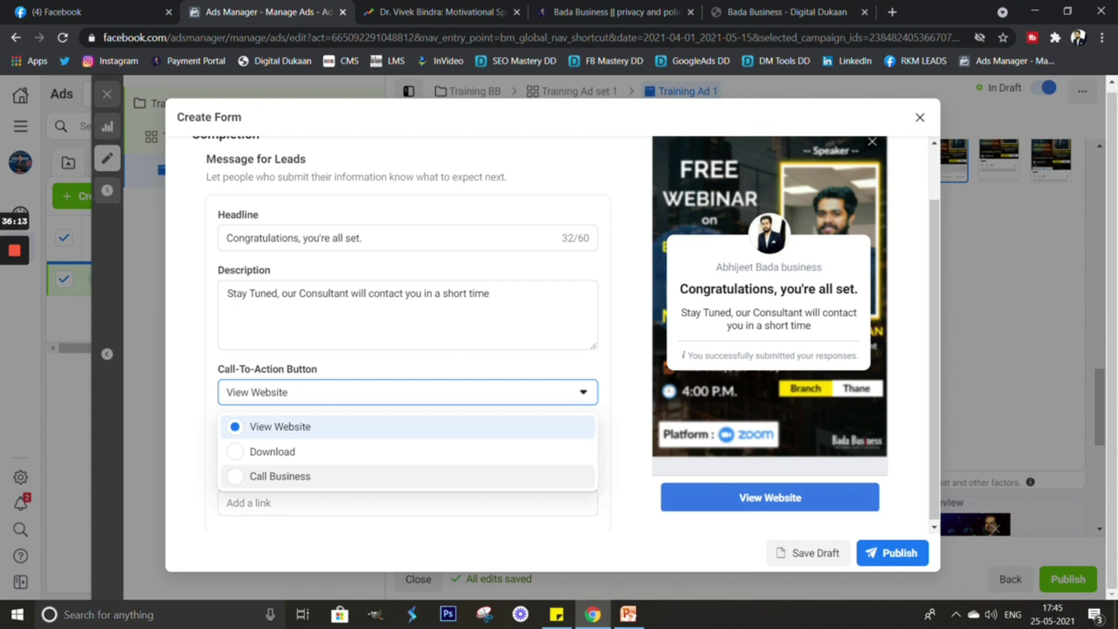
pyautogui.press('Return')
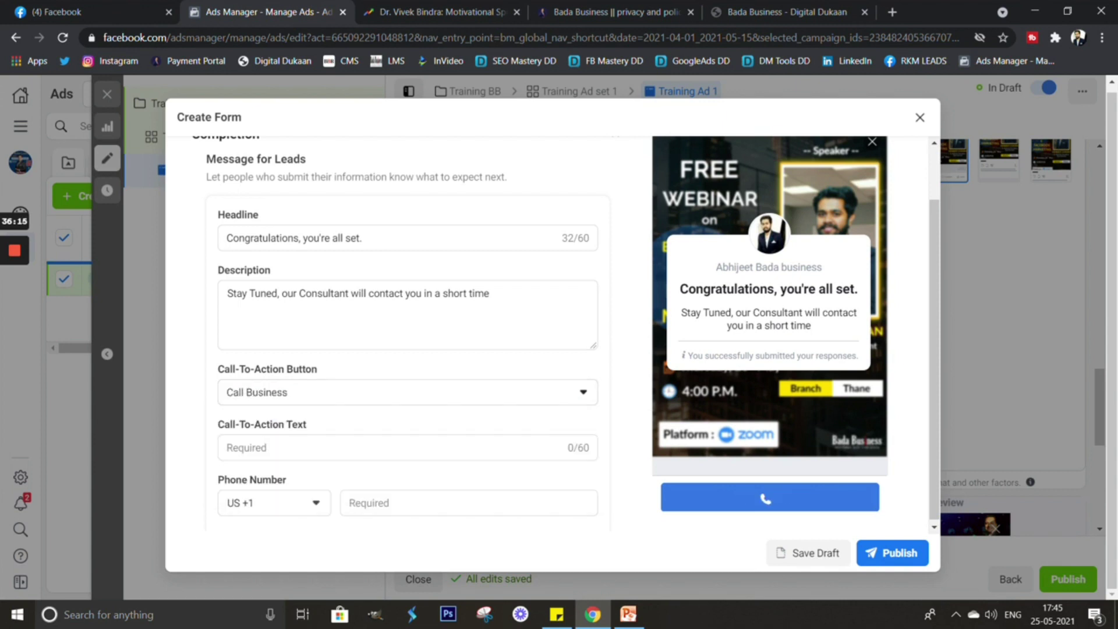
# Enter the business phone number for the call button with country code IN +91.
pyautogui.moveTo(815, 449); pyautogui.dragTo(760, 456)
pyautogui.scroll(-1, 407, 333)
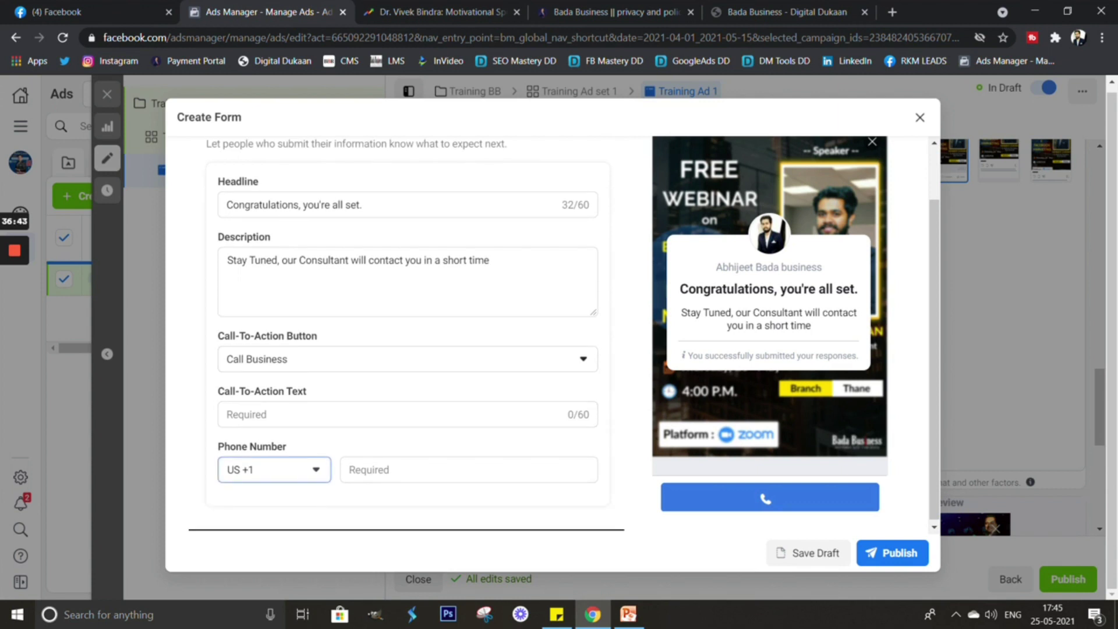
pyautogui.click(274, 470)
pyautogui.scroll(-20, 285, 302)
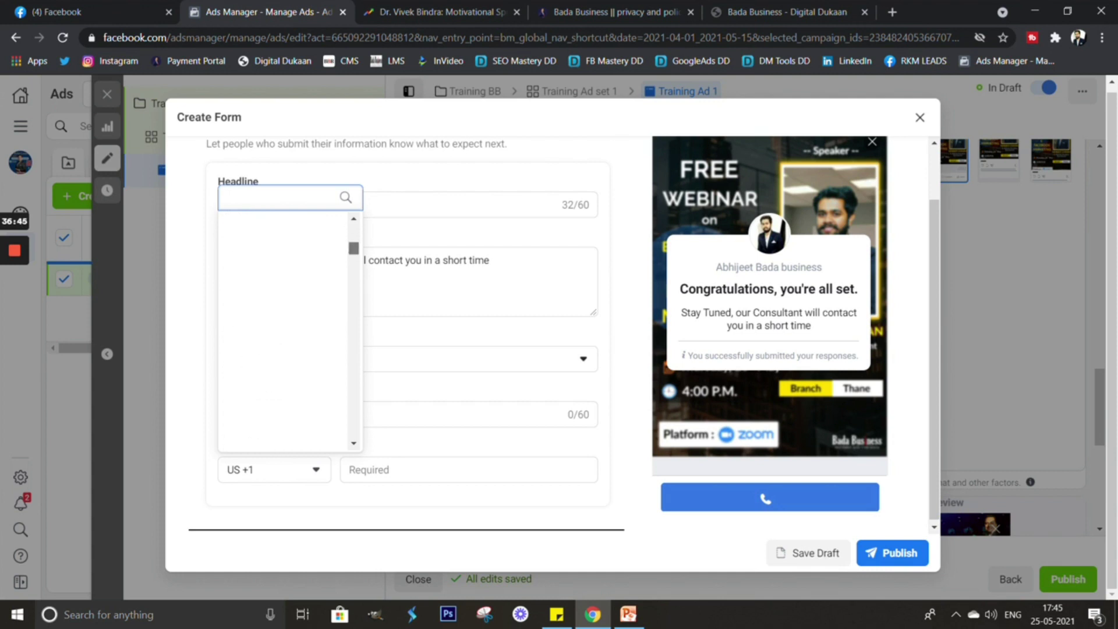
pyautogui.scroll(-20, 285, 332)
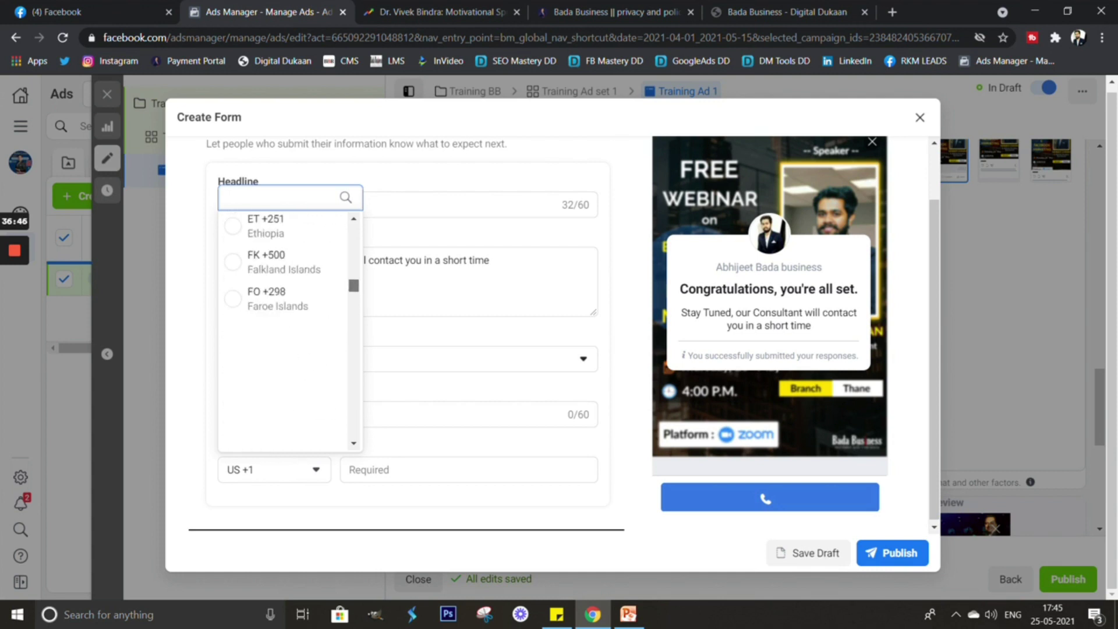
pyautogui.scroll(-3, 286, 332)
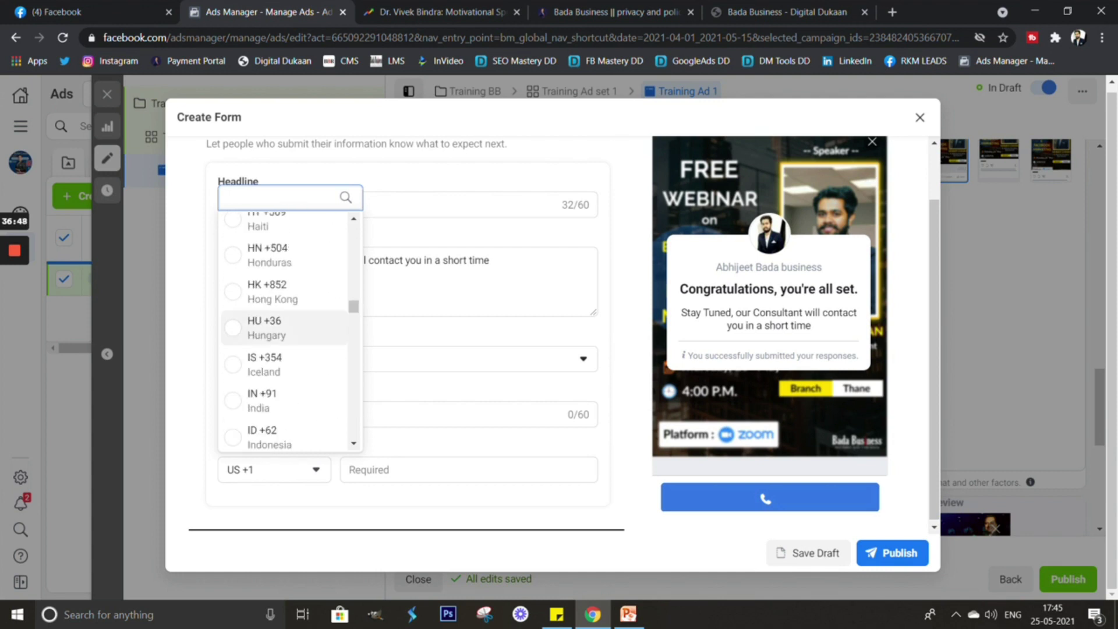
pyautogui.click(268, 400)
pyautogui.click(408, 470)
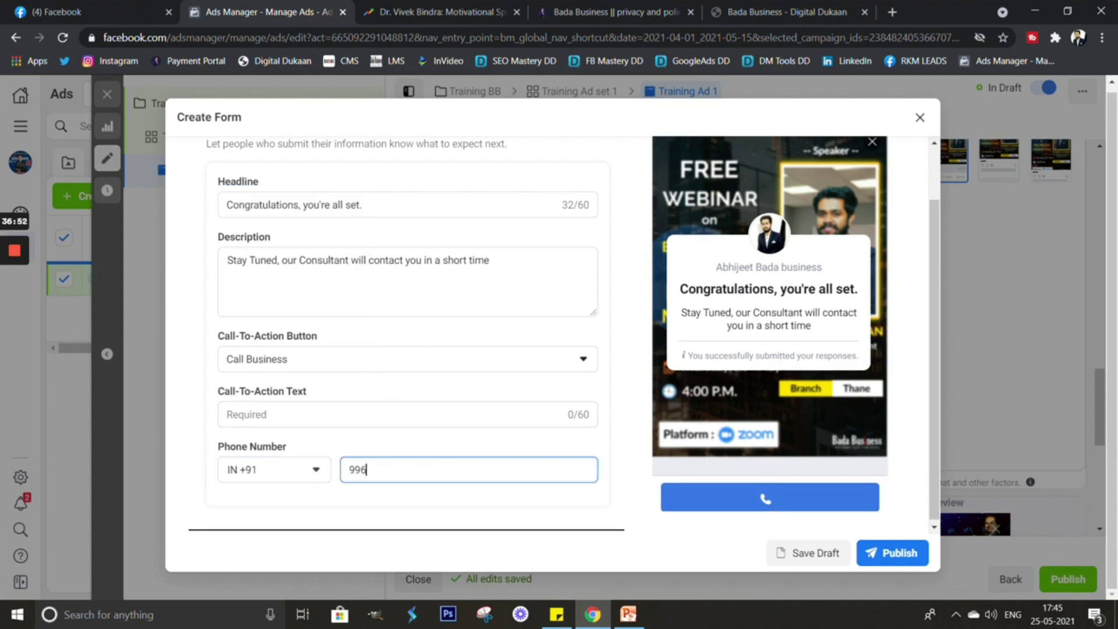
pyautogui.press('Tab')
# Set the call-to-action button text to CALL NOW and return to the form's top.
pyautogui.click(407, 414)
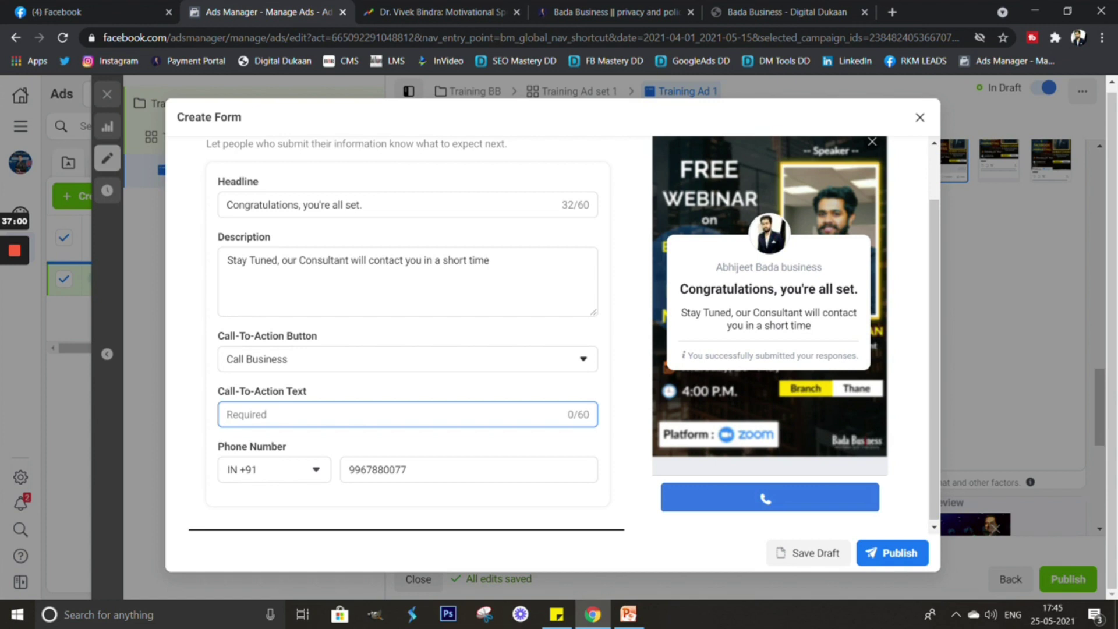
pyautogui.write('CALL NOW')
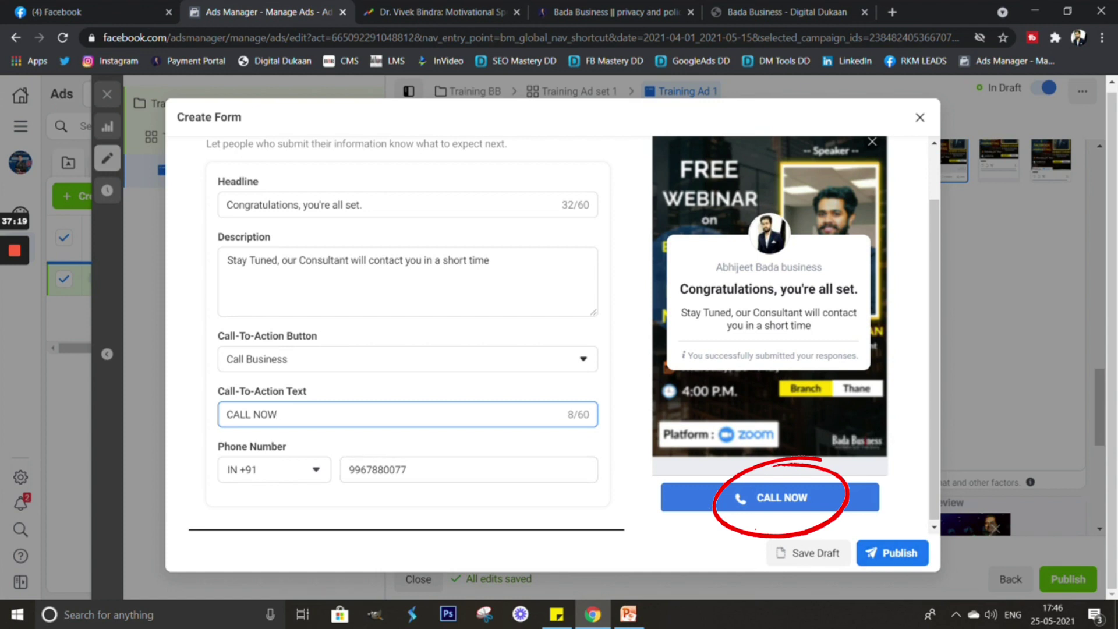
pyautogui.scroll(3, 407, 332)
pyautogui.scroll(1, 406, 332)
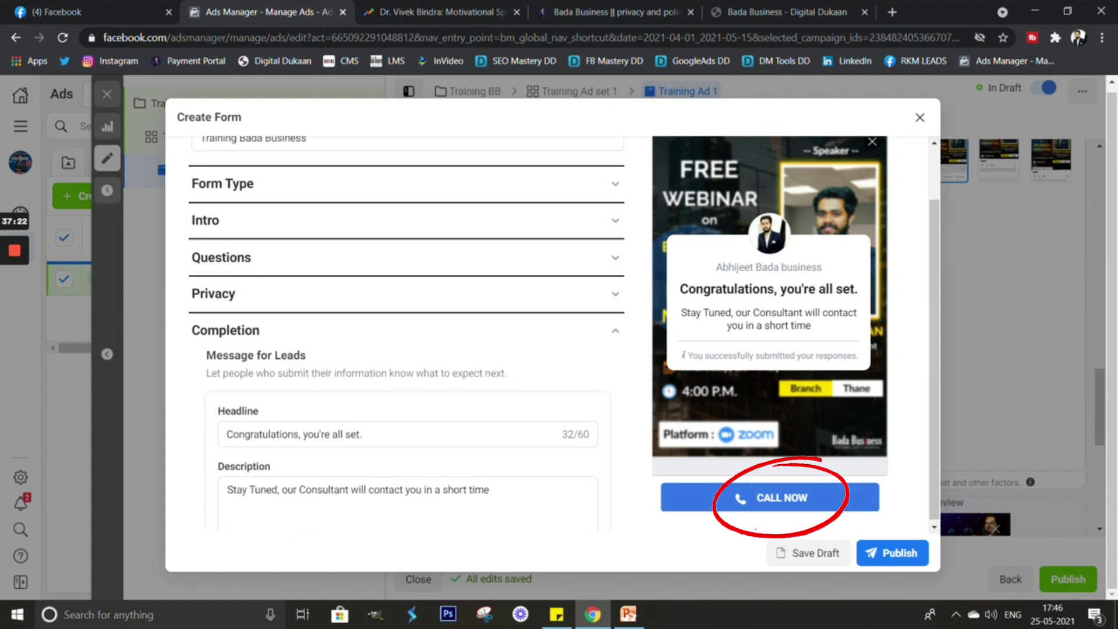
pyautogui.scroll(1, 407, 332)
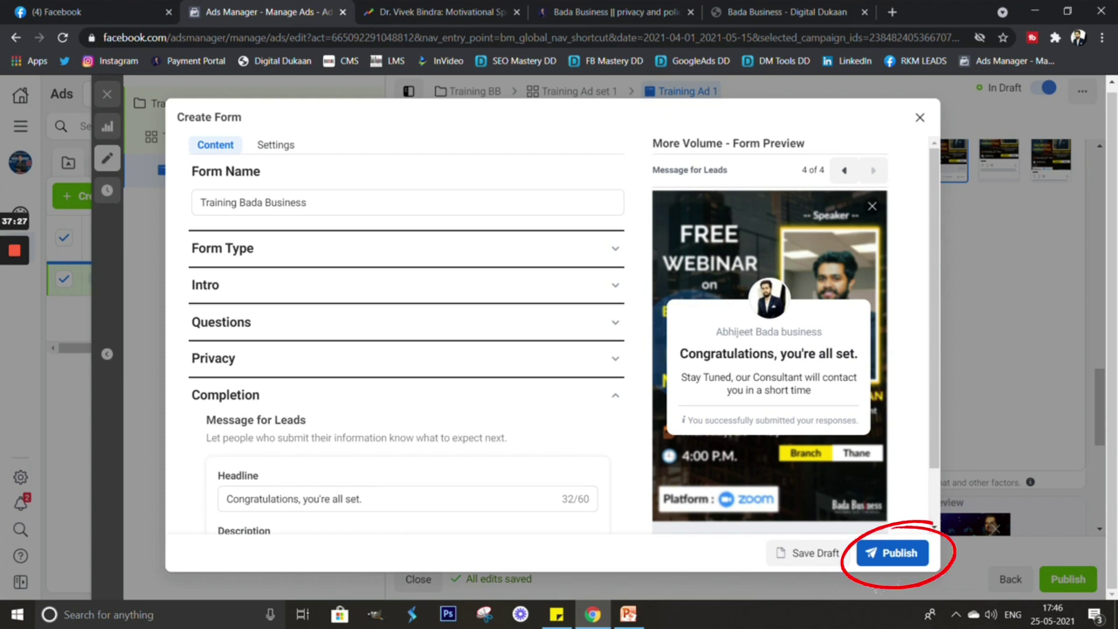
# Publish the Training Bada Business instant form and look over the Training Ad 1 editor.
pyautogui.click(892, 552)
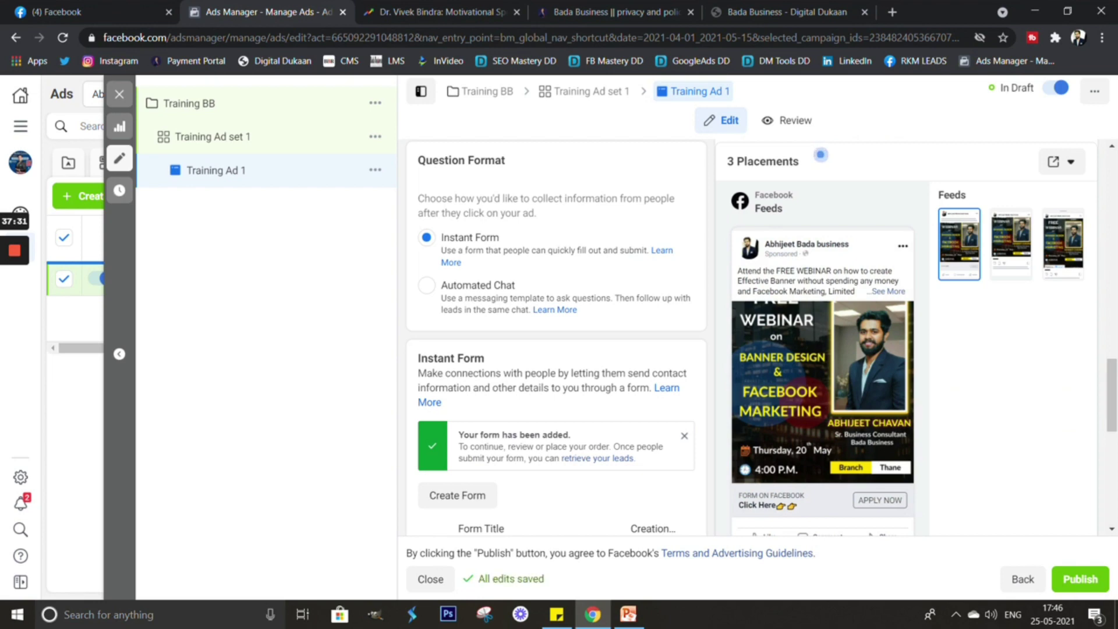
pyautogui.scroll(-1, 821, 154)
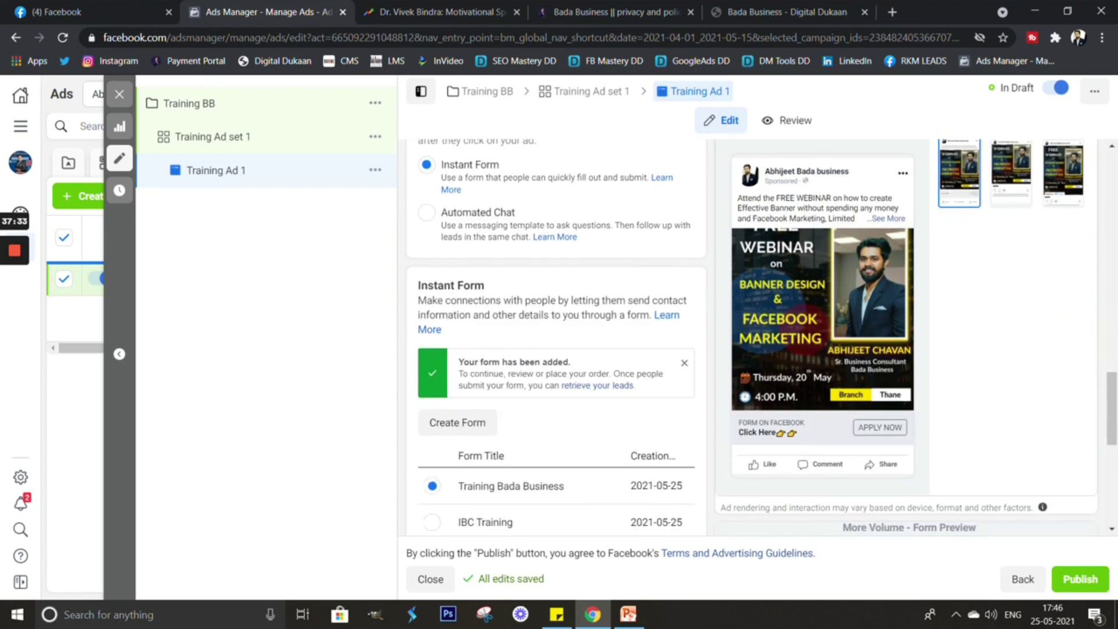
pyautogui.scroll(-5, 699, 338)
pyautogui.scroll(15, 821, 207)
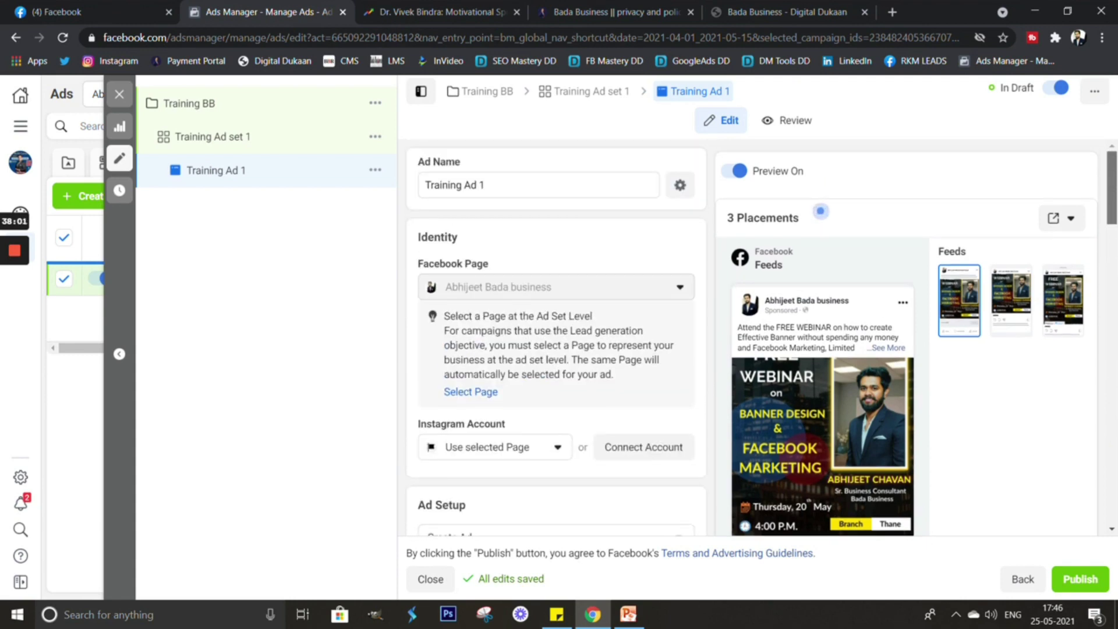
pyautogui.scroll(-15, 820, 208)
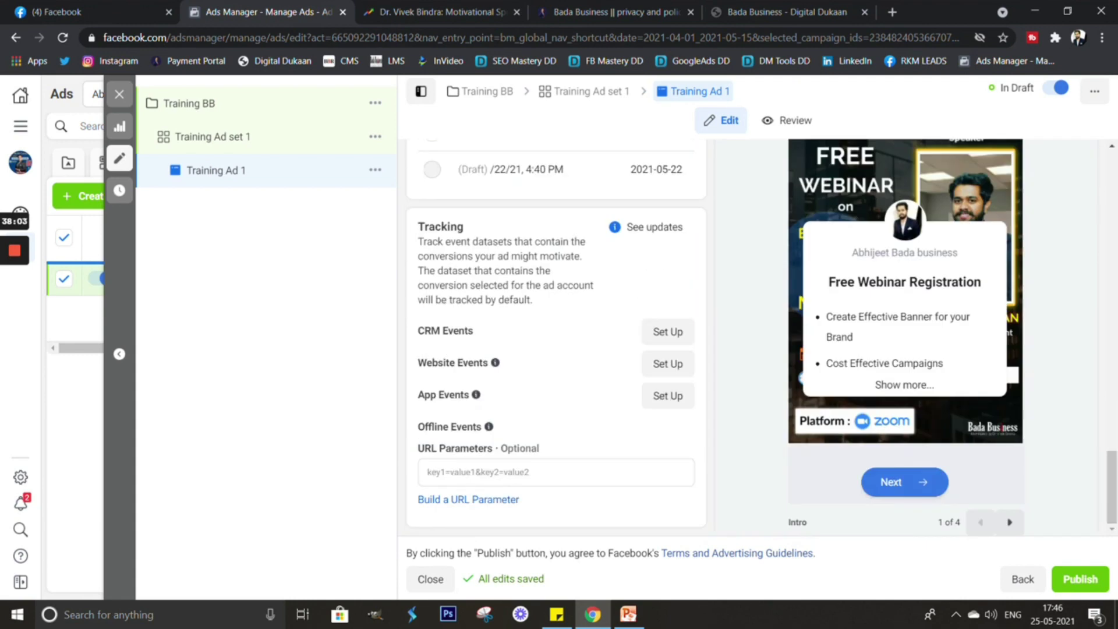
pyautogui.scroll(3, 556, 338)
pyautogui.scroll(-3, 556, 337)
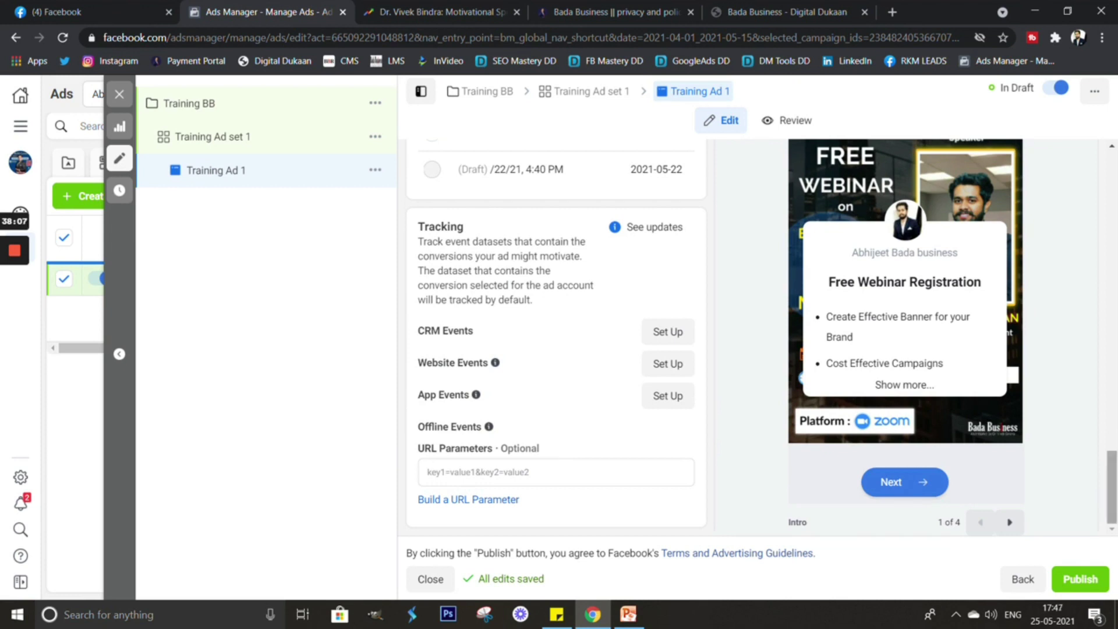
pyautogui.scroll(1, 762, 336)
pyautogui.scroll(1, 762, 336)
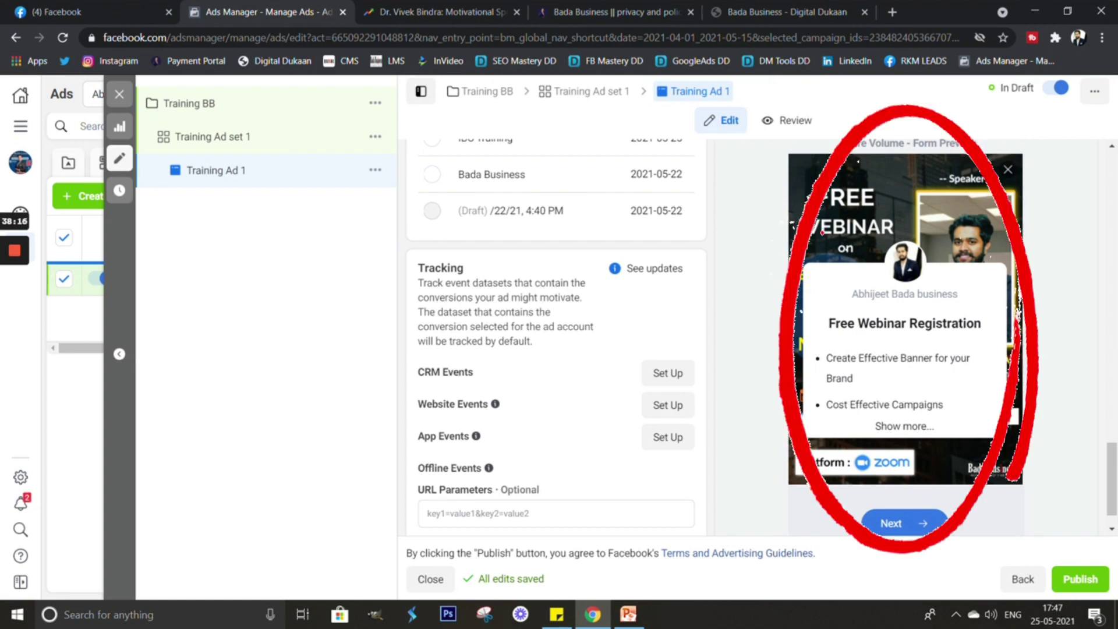
pyautogui.scroll(-2, 762, 337)
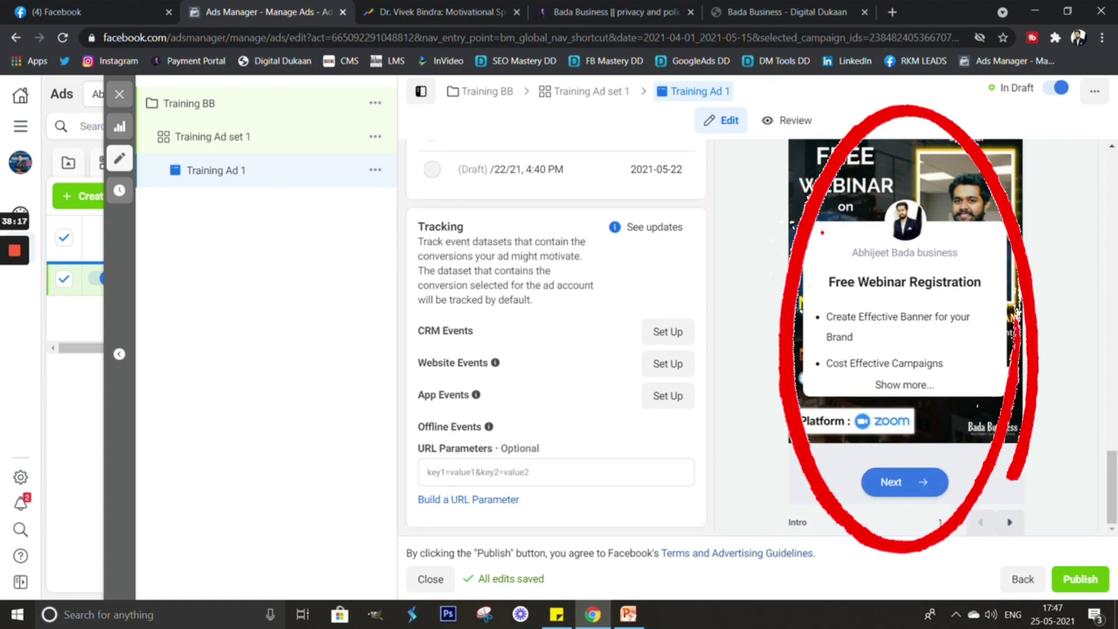
pyautogui.scroll(1, 556, 338)
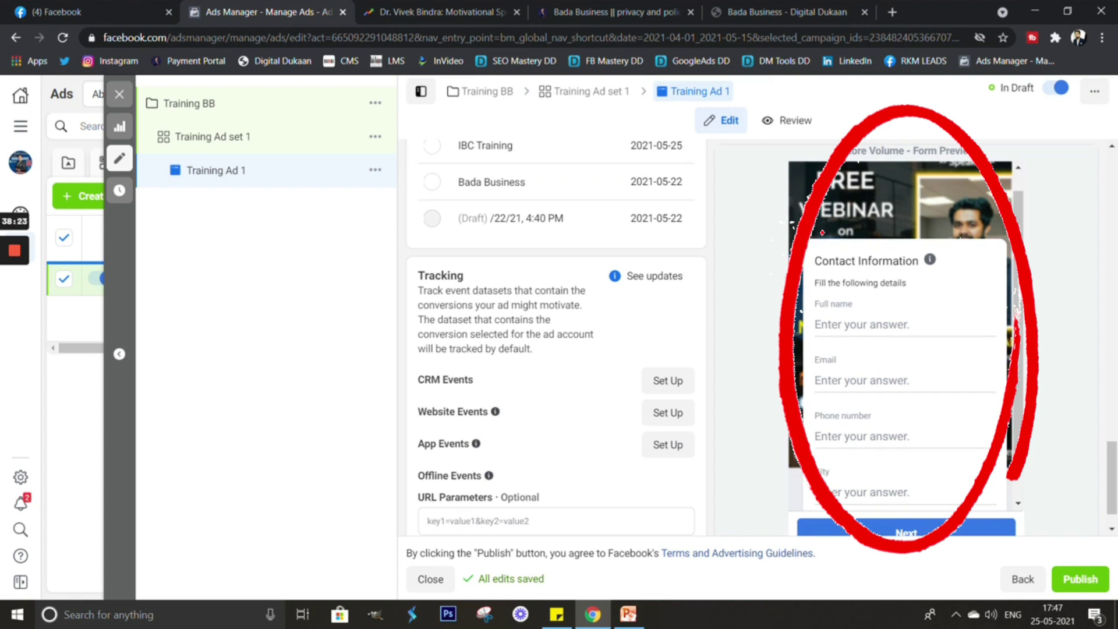
pyautogui.scroll(-1, 823, 233)
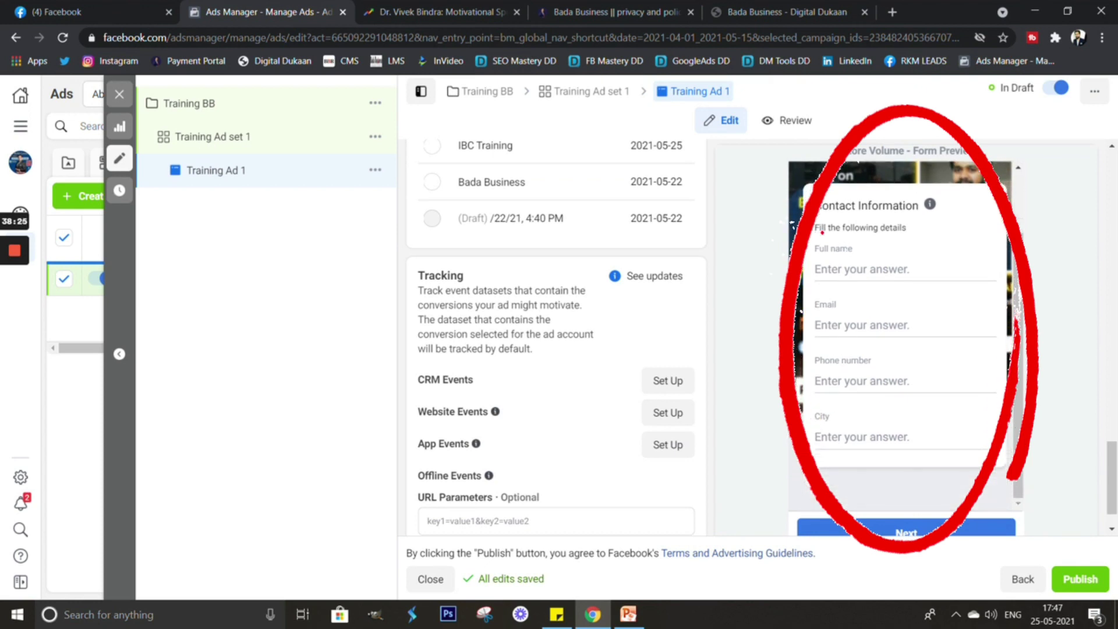
pyautogui.scroll(-1, 822, 232)
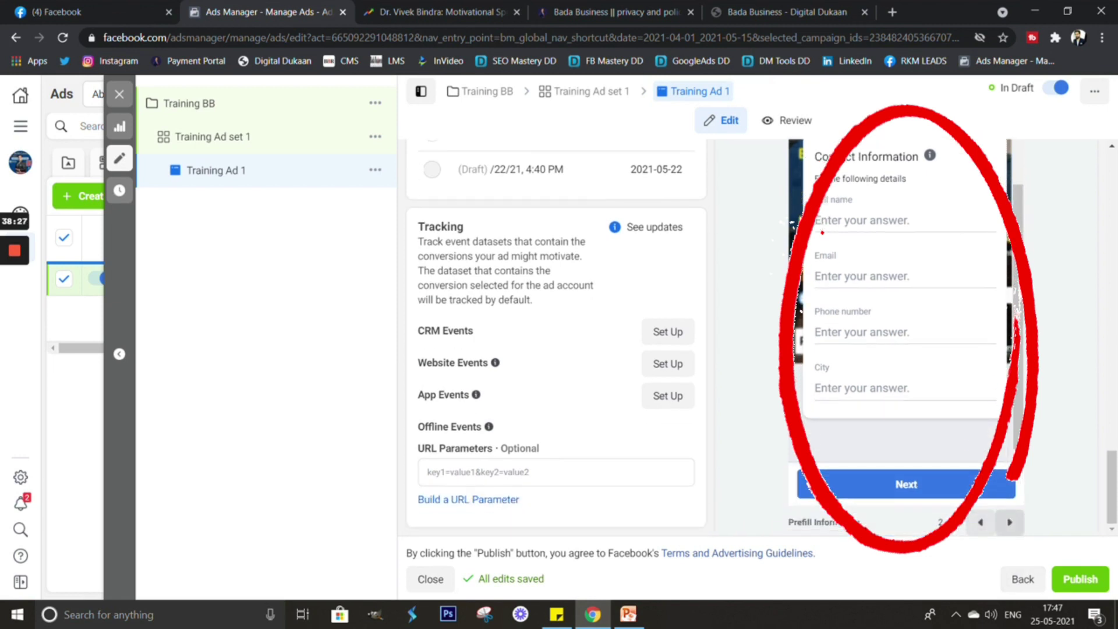
pyautogui.scroll(2, 822, 232)
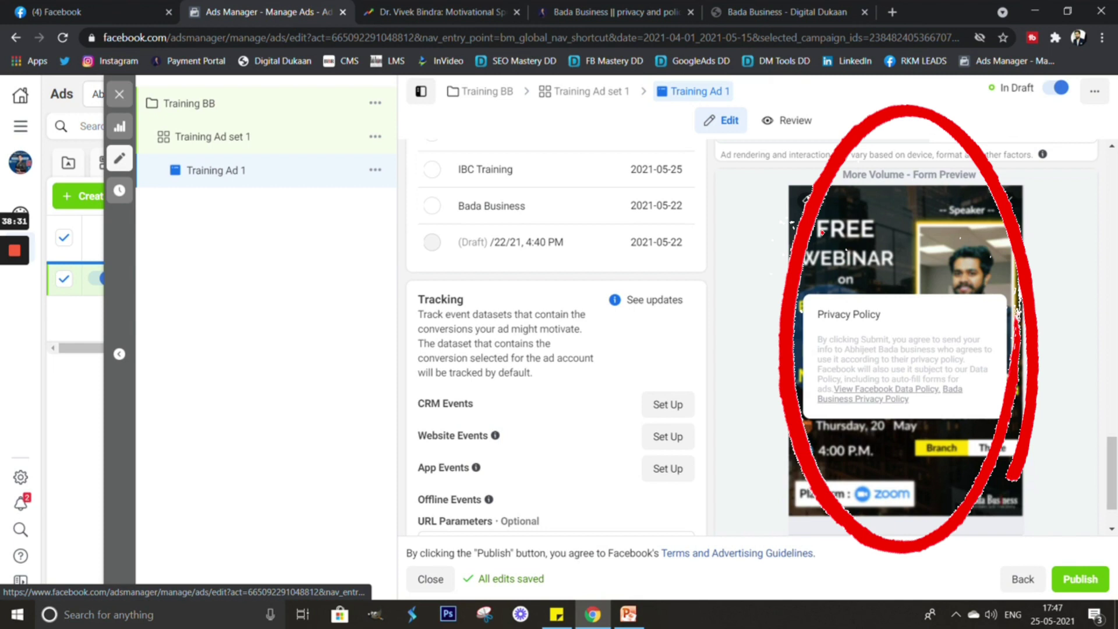
pyautogui.scroll(-1, 821, 233)
# Advance the form preview to the final Congratulations screen ending on CALL NOW.
pyautogui.click(1009, 522)
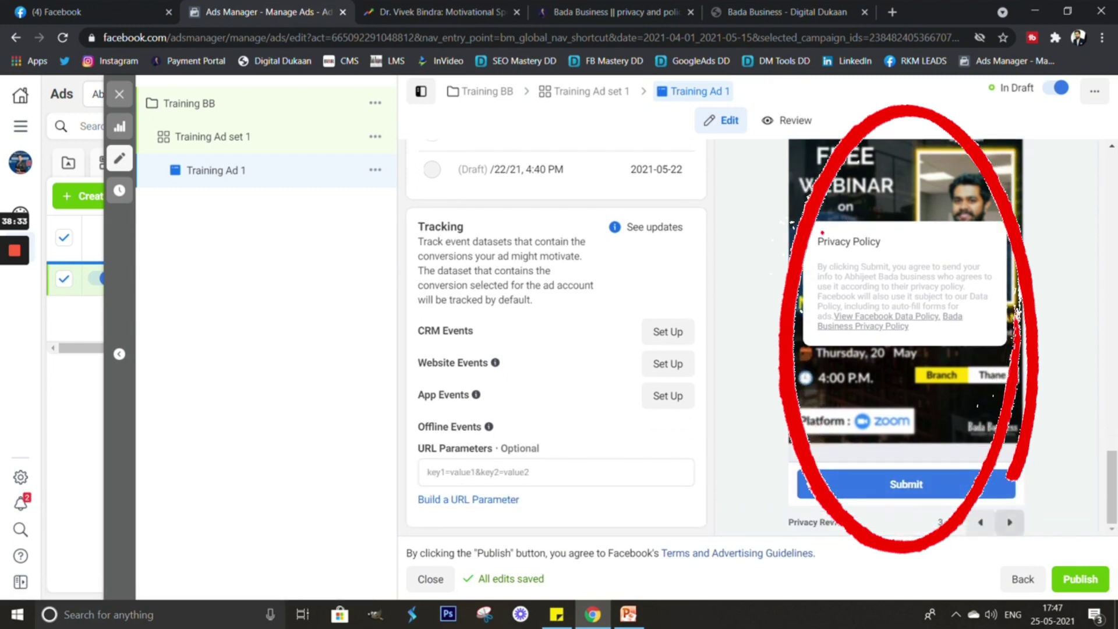
pyautogui.scroll(1, 757, 338)
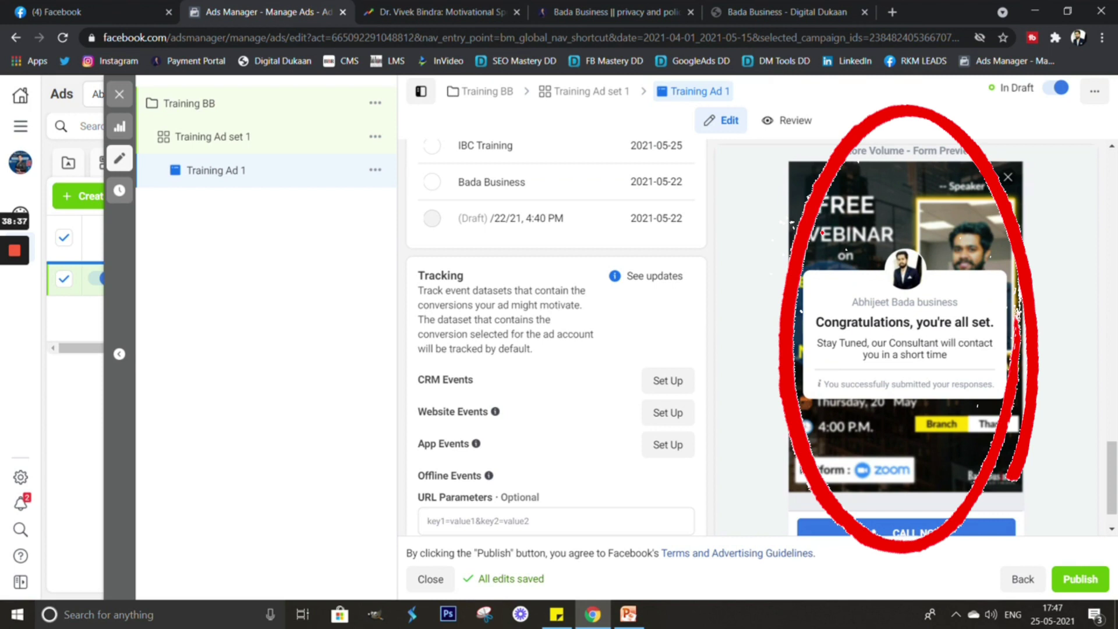
pyautogui.scroll(-1, 757, 338)
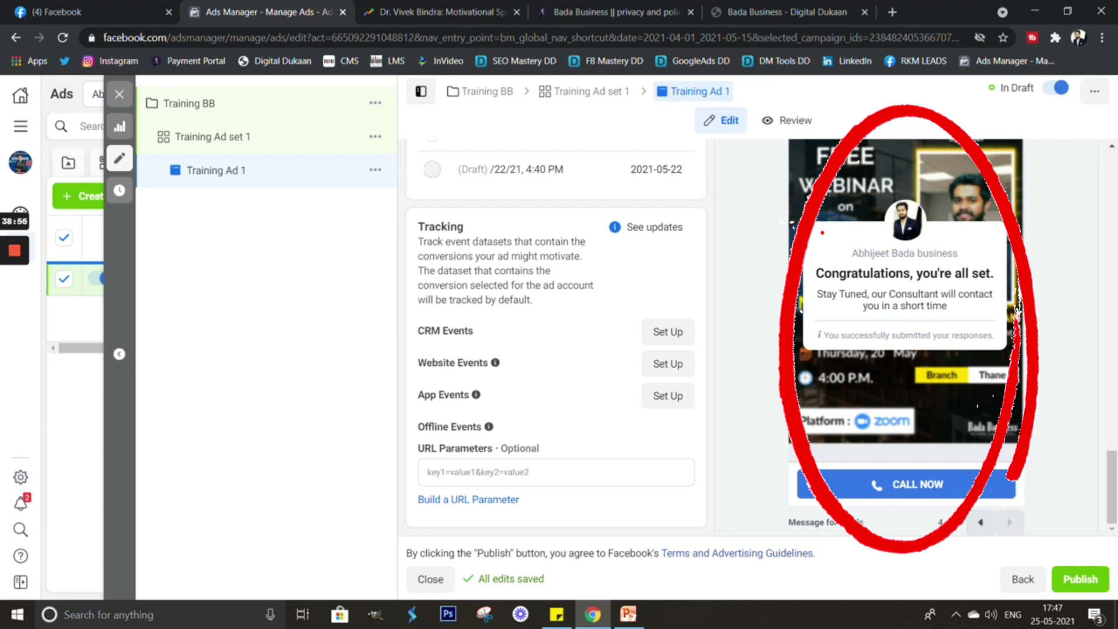
pyautogui.scroll(10, 751, 337)
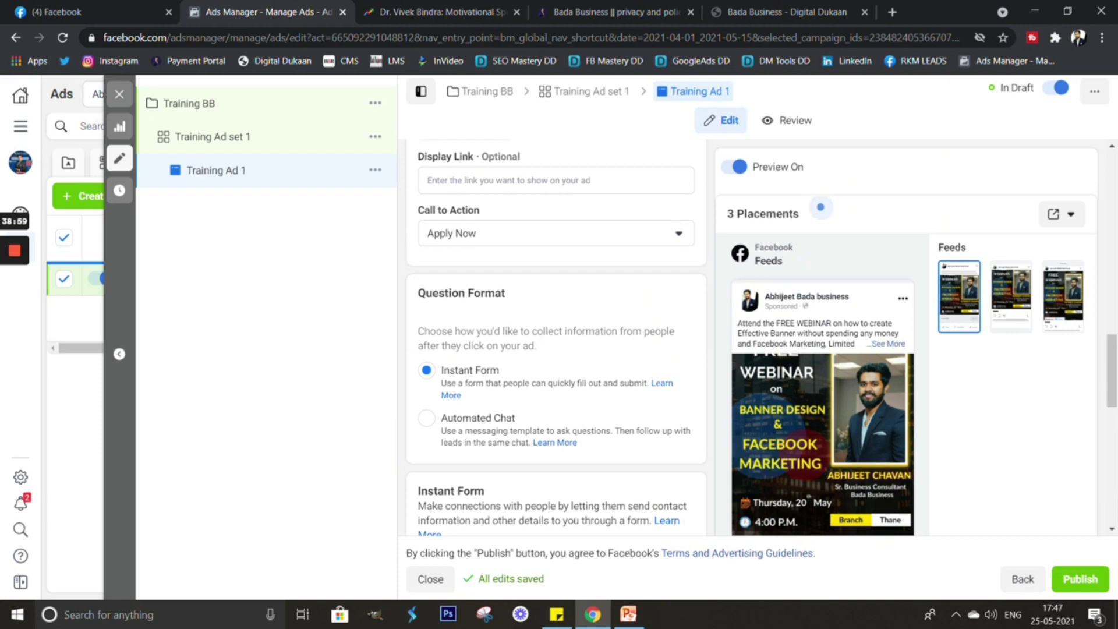
pyautogui.scroll(5, 821, 207)
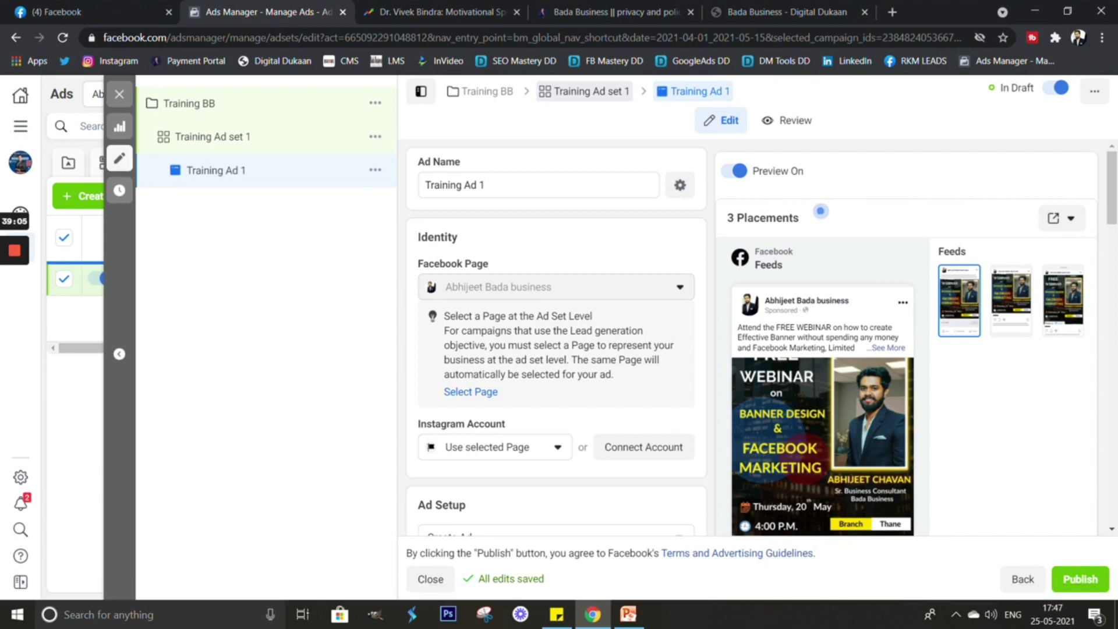
# Review the submitted Training Ad 1, then go to the Page's publishing tools for leads.
pyautogui.scroll(-3, 821, 211)
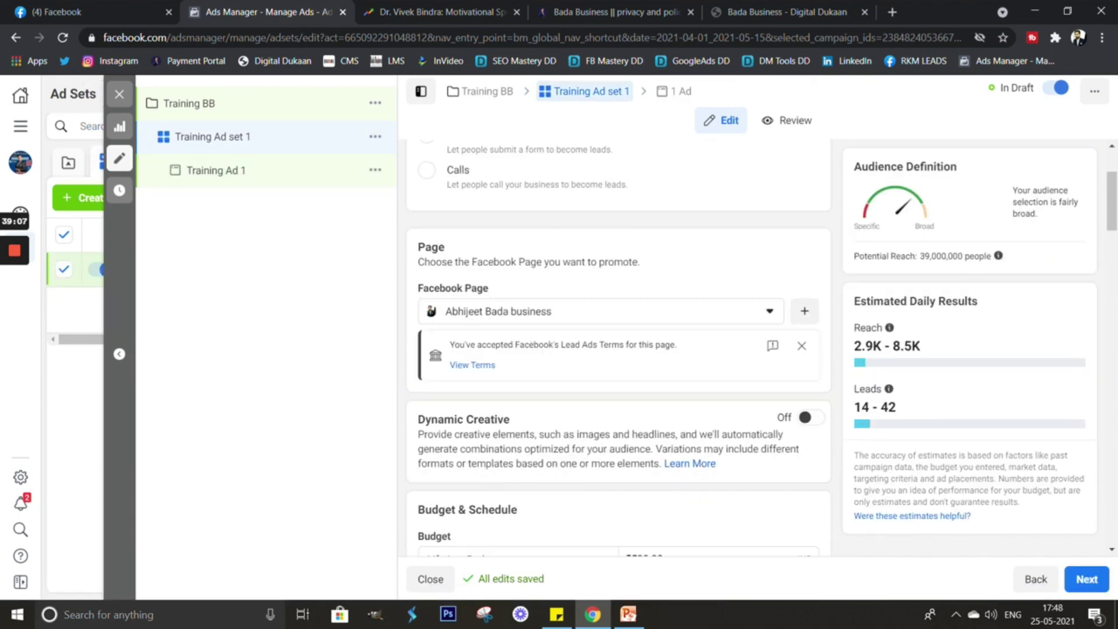
pyautogui.scroll(-5, 618, 349)
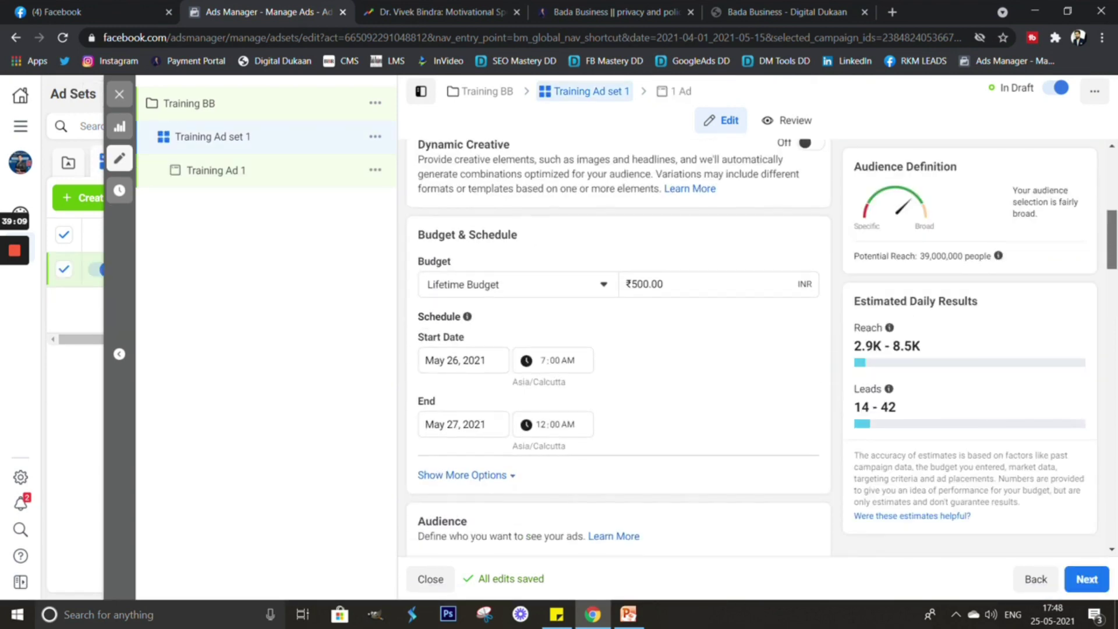
pyautogui.scroll(-1, 617, 350)
pyautogui.scroll(-1, 617, 350)
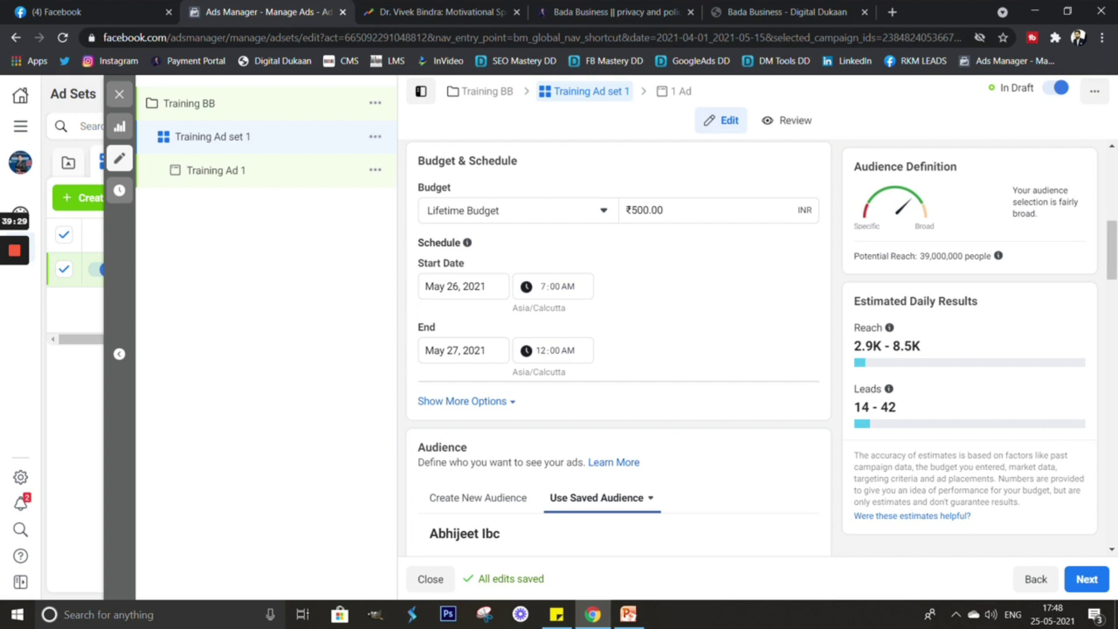
pyautogui.scroll(-10, 617, 350)
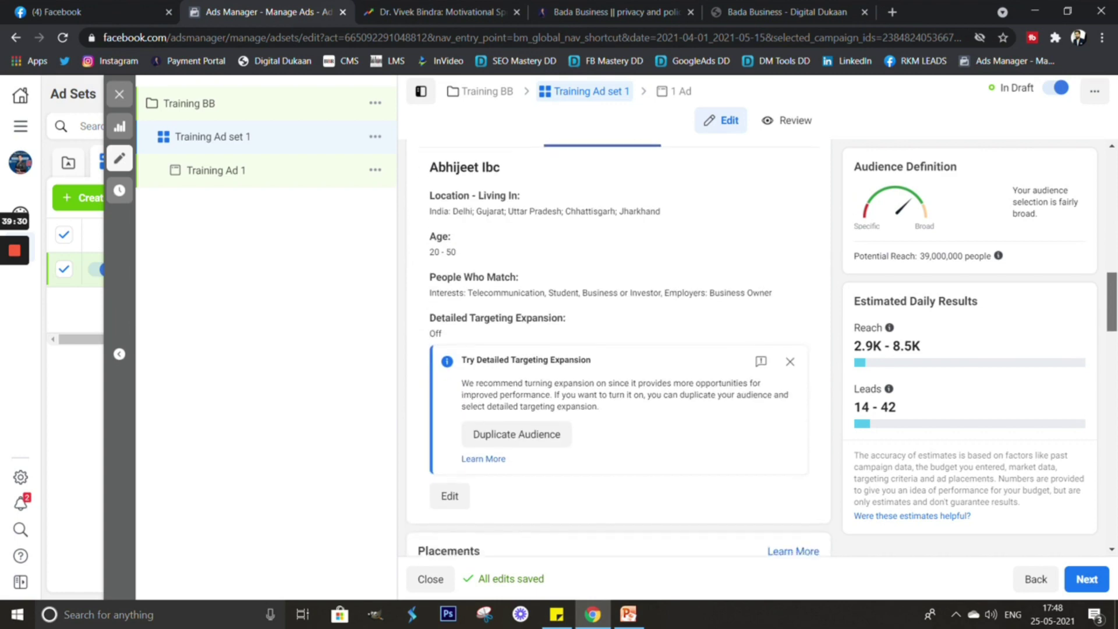
pyautogui.scroll(-6, 617, 349)
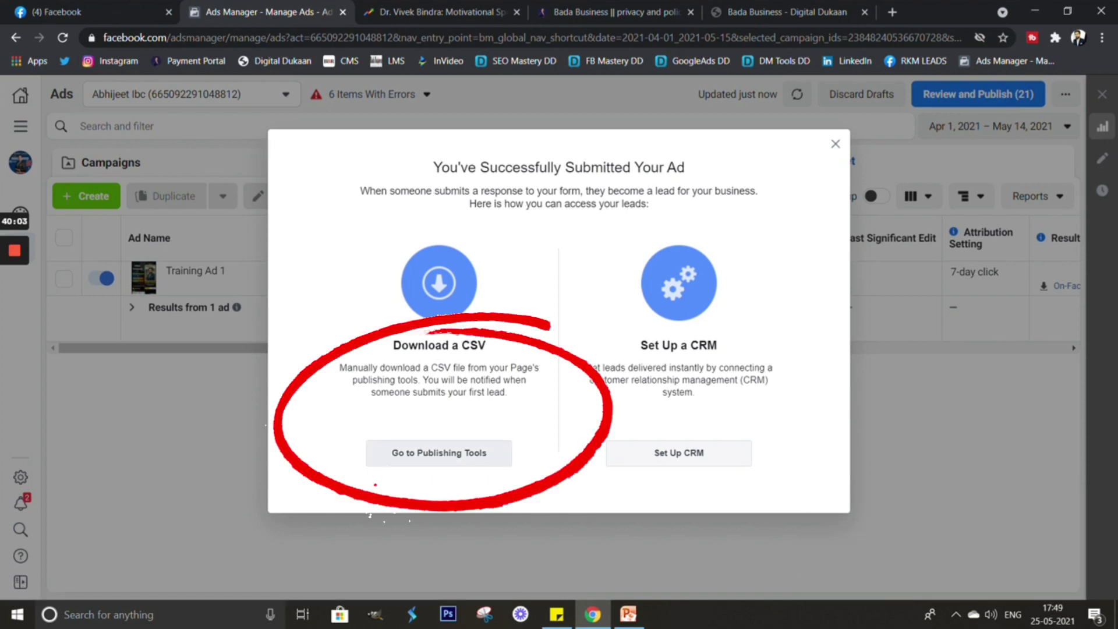
pyautogui.click(438, 452)
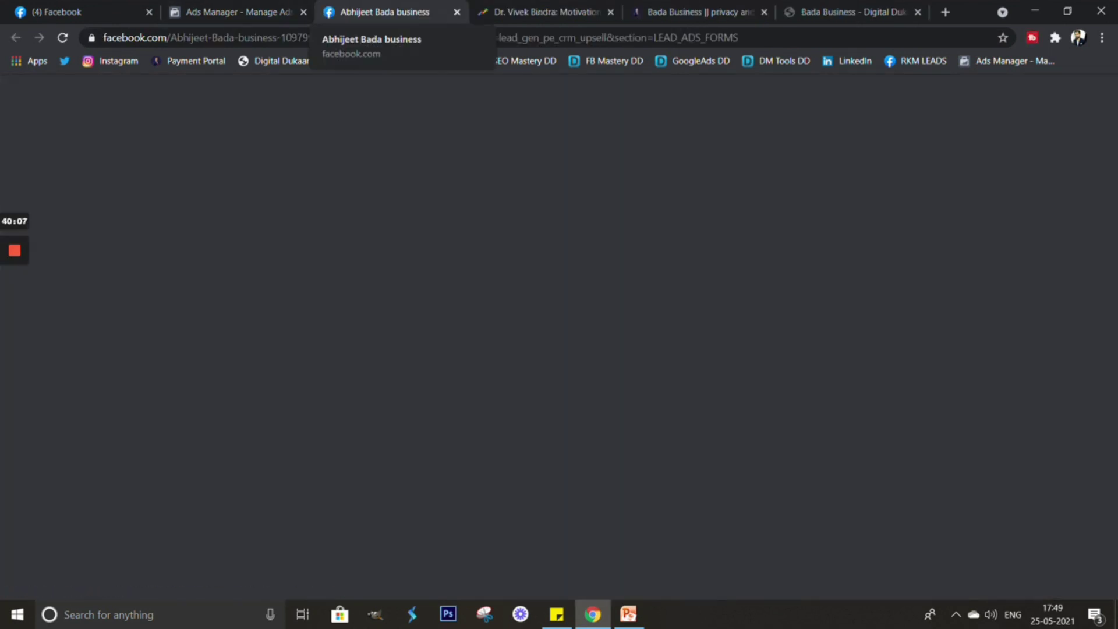
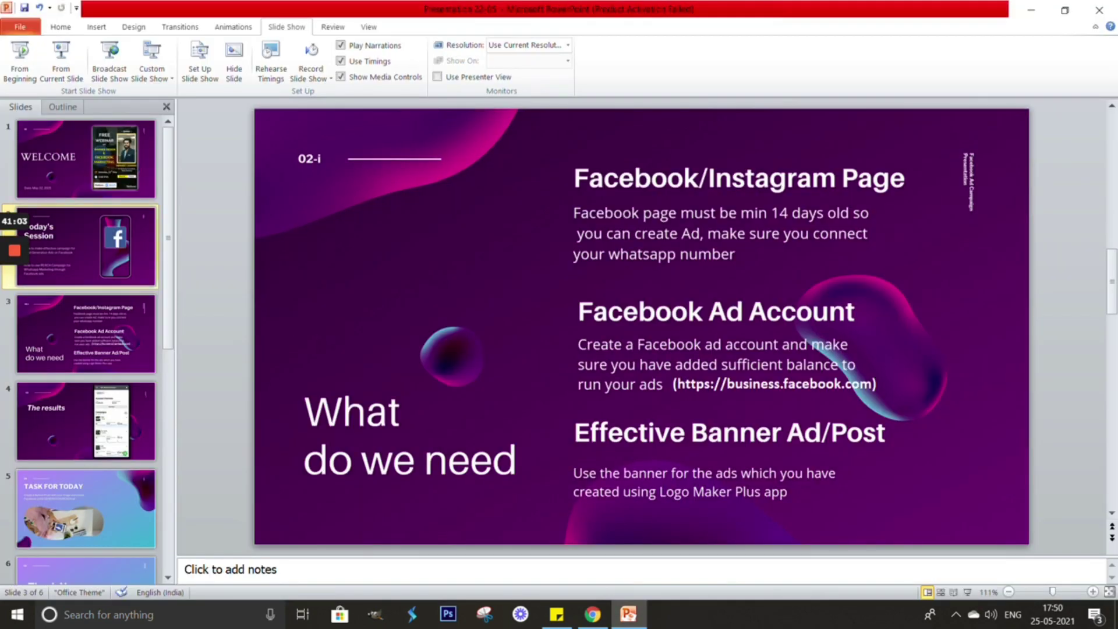
# Return to the Today's Session slide, then switch back to the Ads Manager campaign list.
pyautogui.press('pageup')
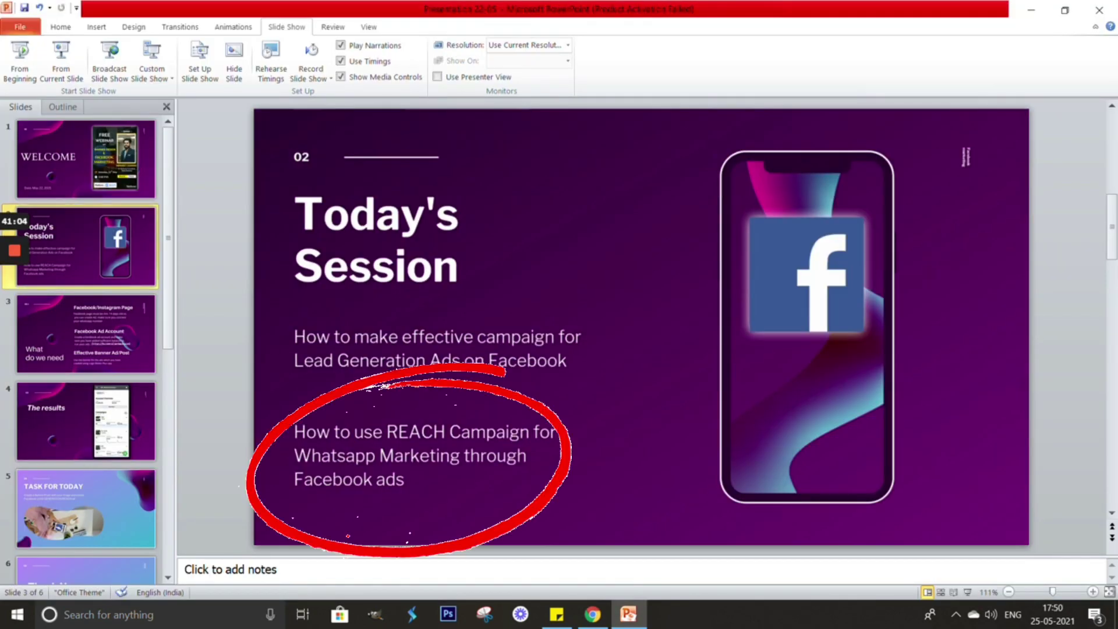
pyautogui.hotkey('alt', 'Tab')
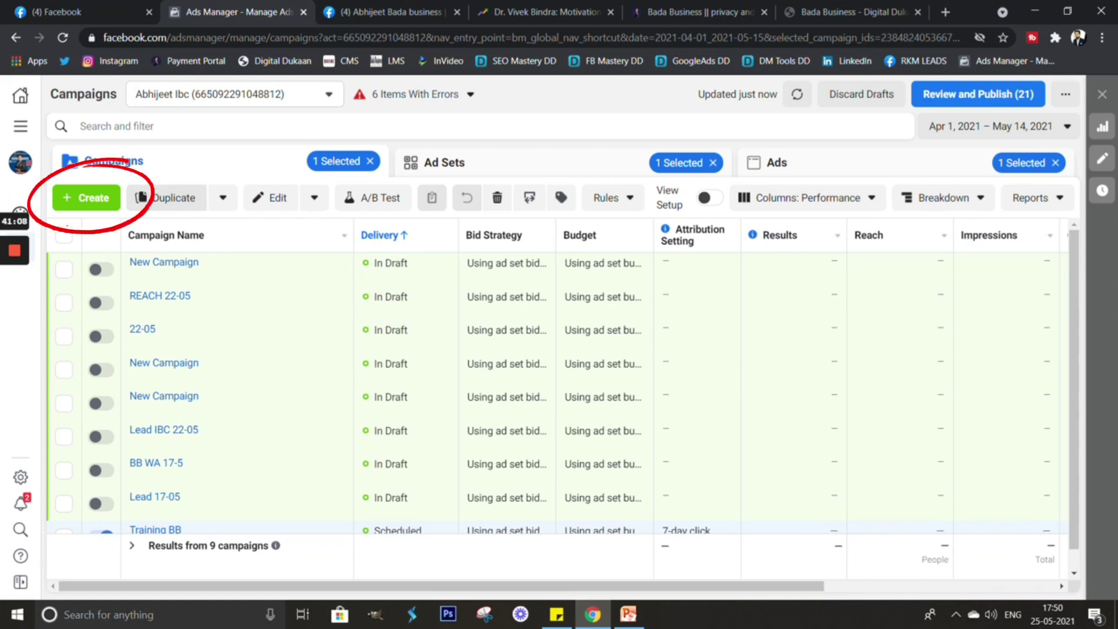
# Create a new campaign with the Reach objective, named 'Reach Training'.
pyautogui.click(87, 197)
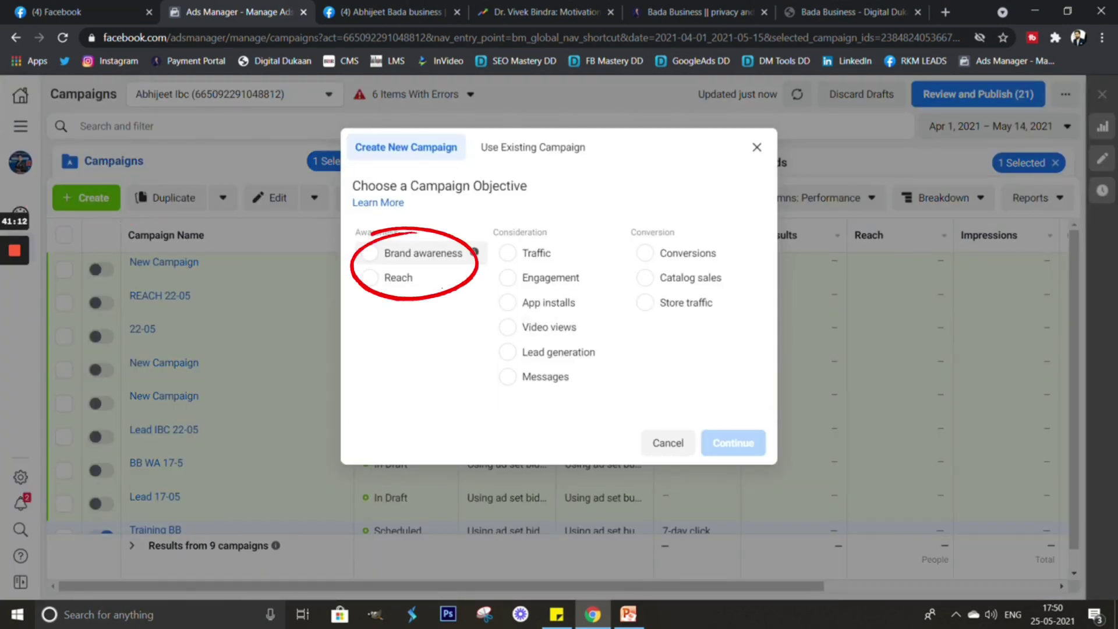
pyautogui.click(370, 278)
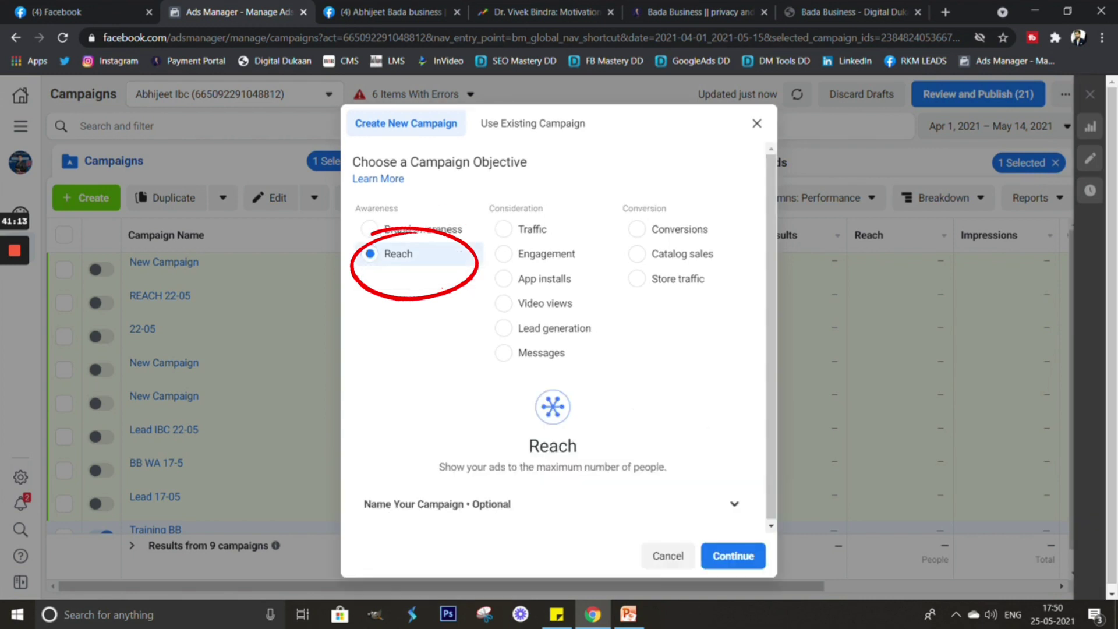
pyautogui.press('Return')
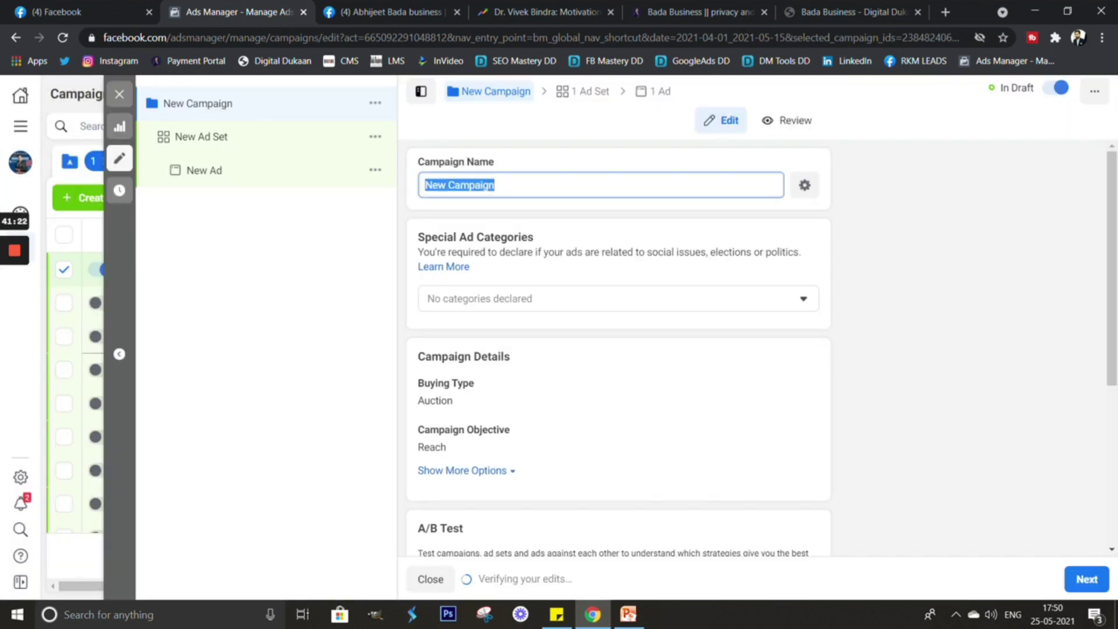
pyautogui.write('Reach Training')
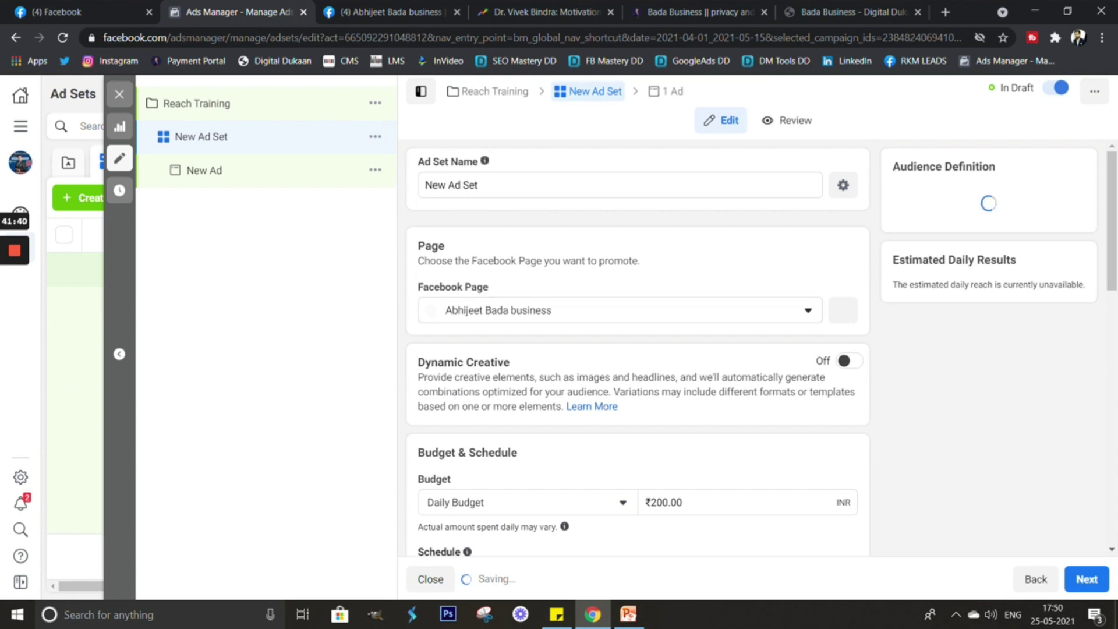
# Replace the default ad set name with 'Reach Ad set 1'.
pyautogui.tripleClick(451, 184)
pyautogui.write('Rea')
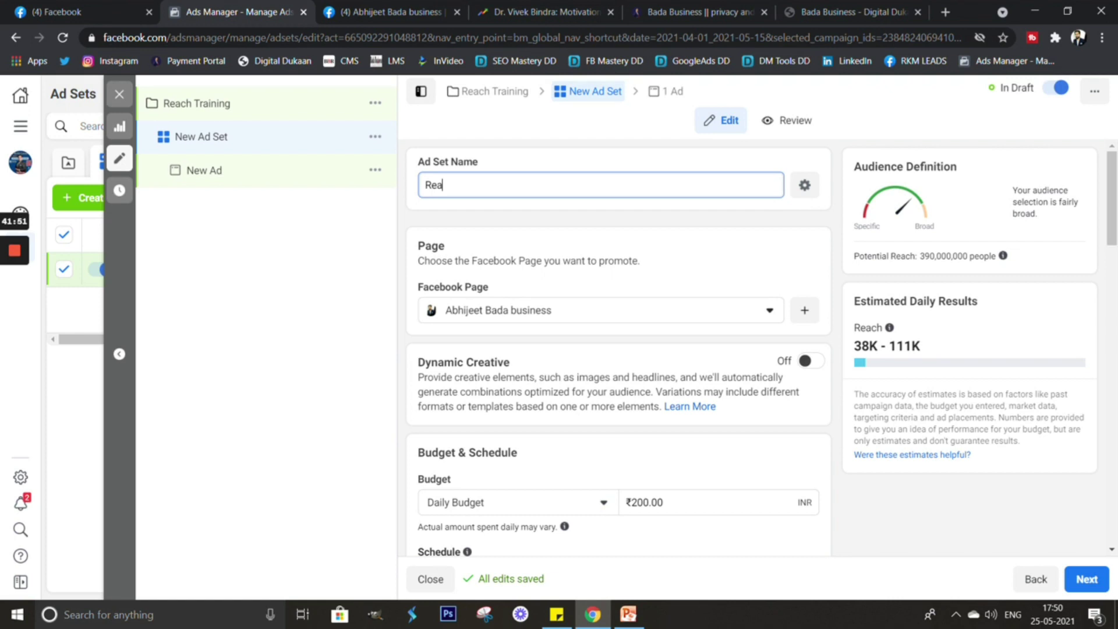
pyautogui.write('ch Ad set 1')
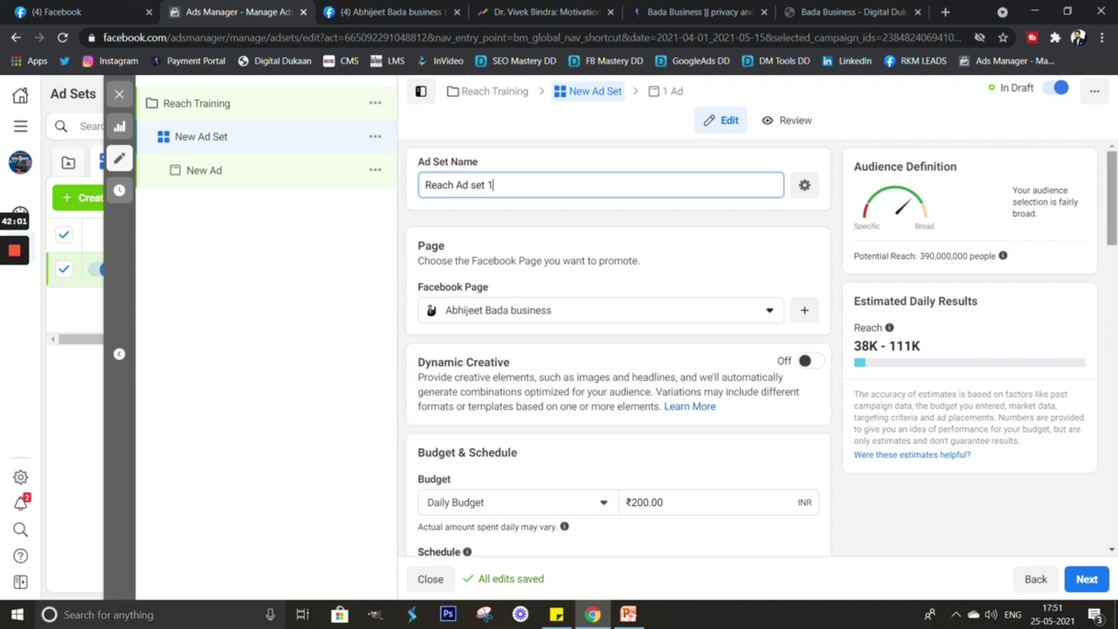
pyautogui.scroll(-1, 618, 350)
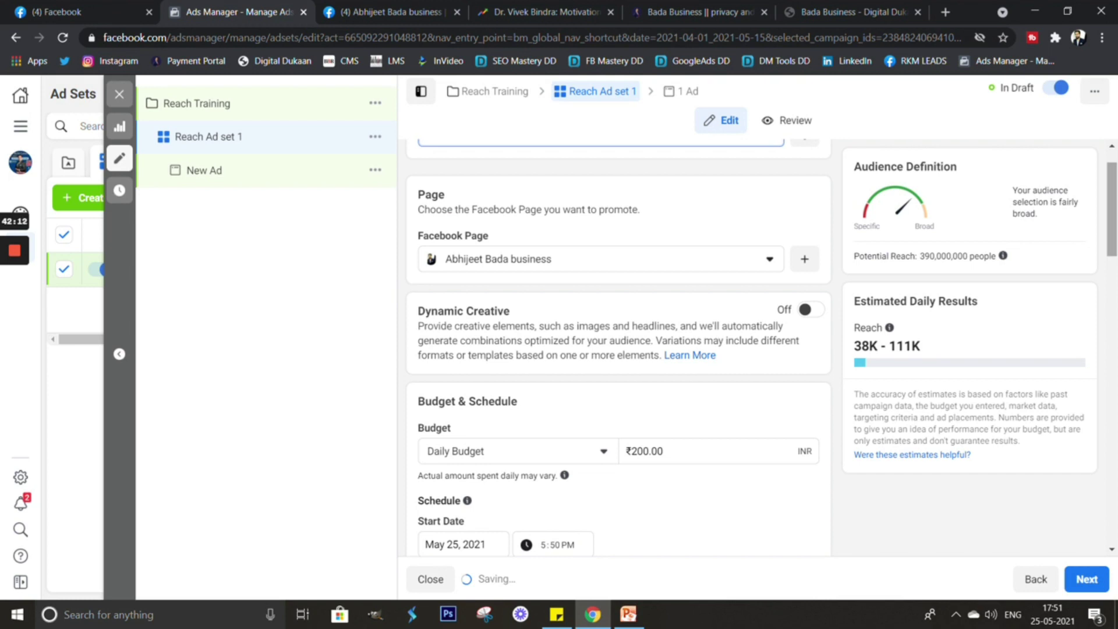
pyautogui.scroll(-2, 690, 243)
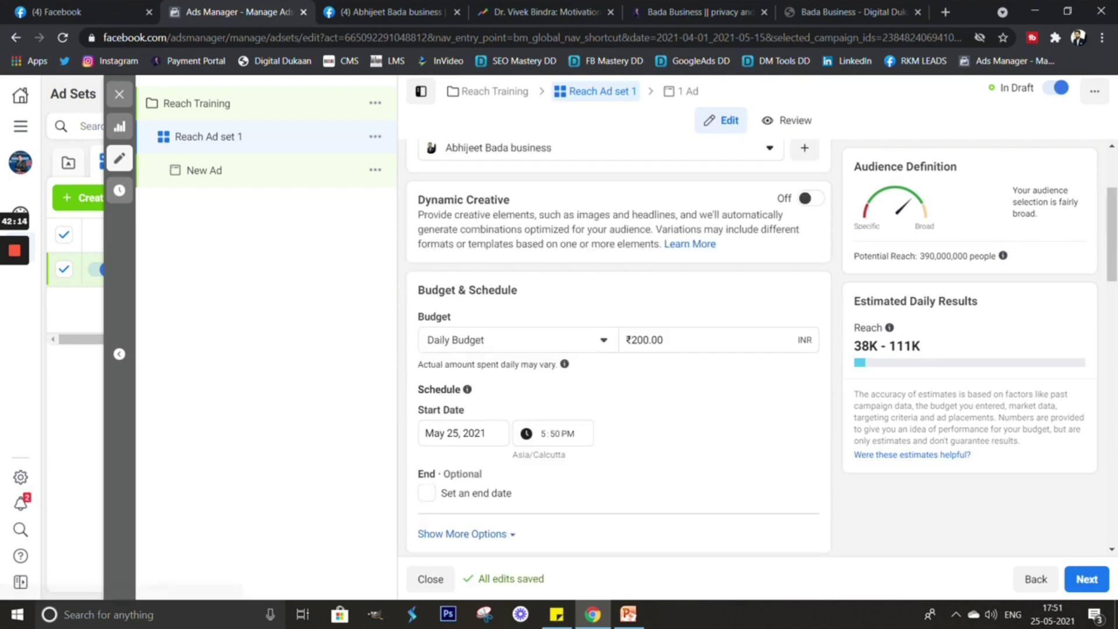
pyautogui.scroll(3, 618, 348)
pyautogui.scroll(-4, 618, 349)
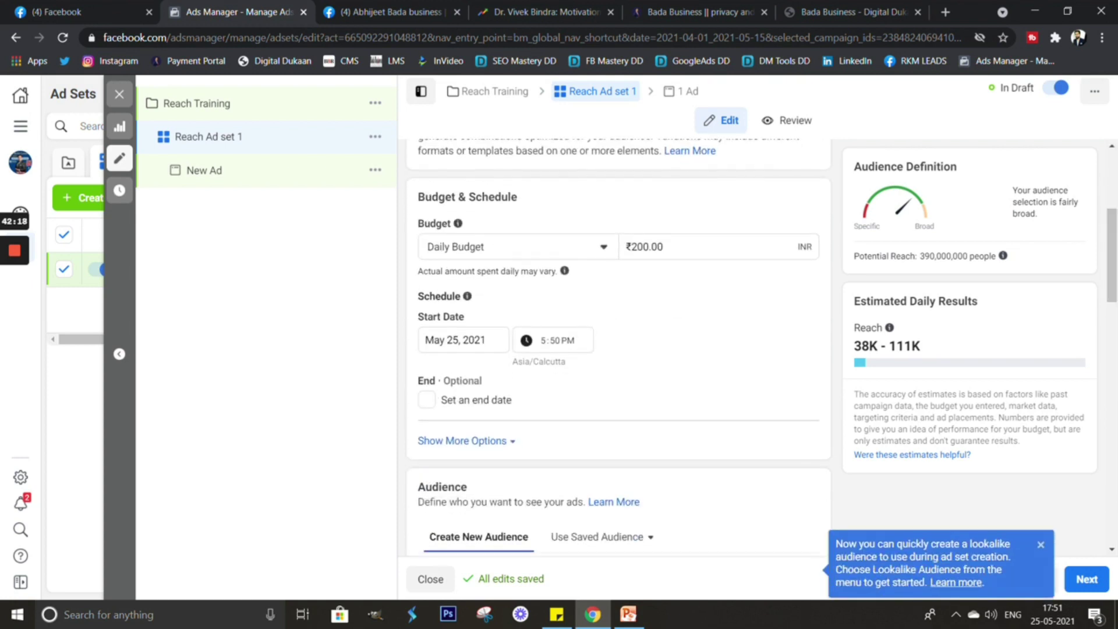
# Change the ad set's budget type to Lifetime Budget.
pyautogui.click(515, 246)
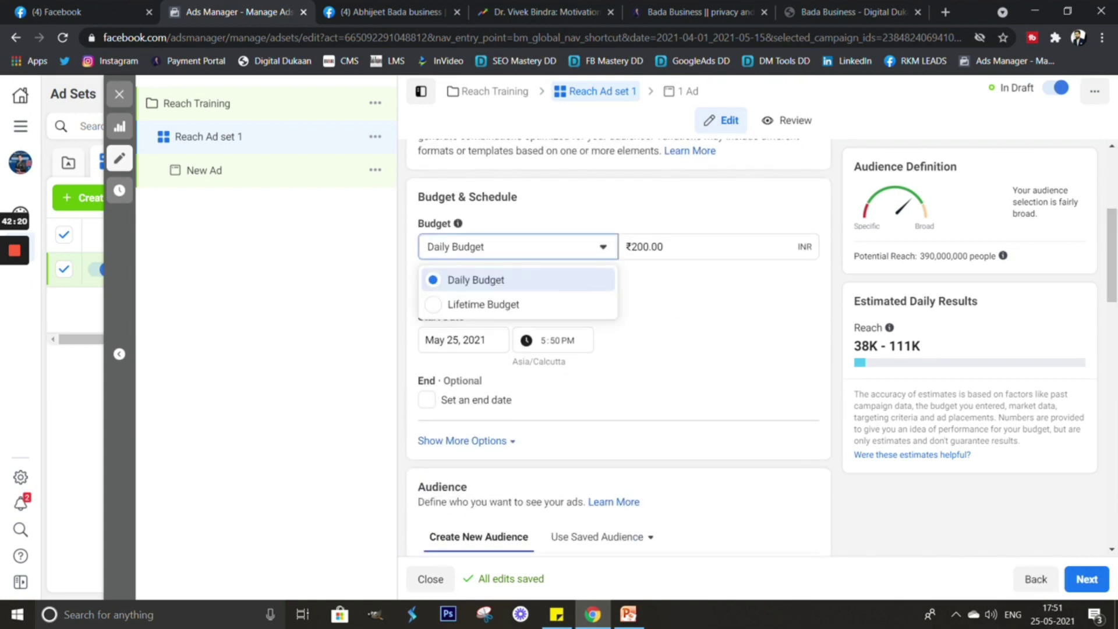
pyautogui.click(483, 303)
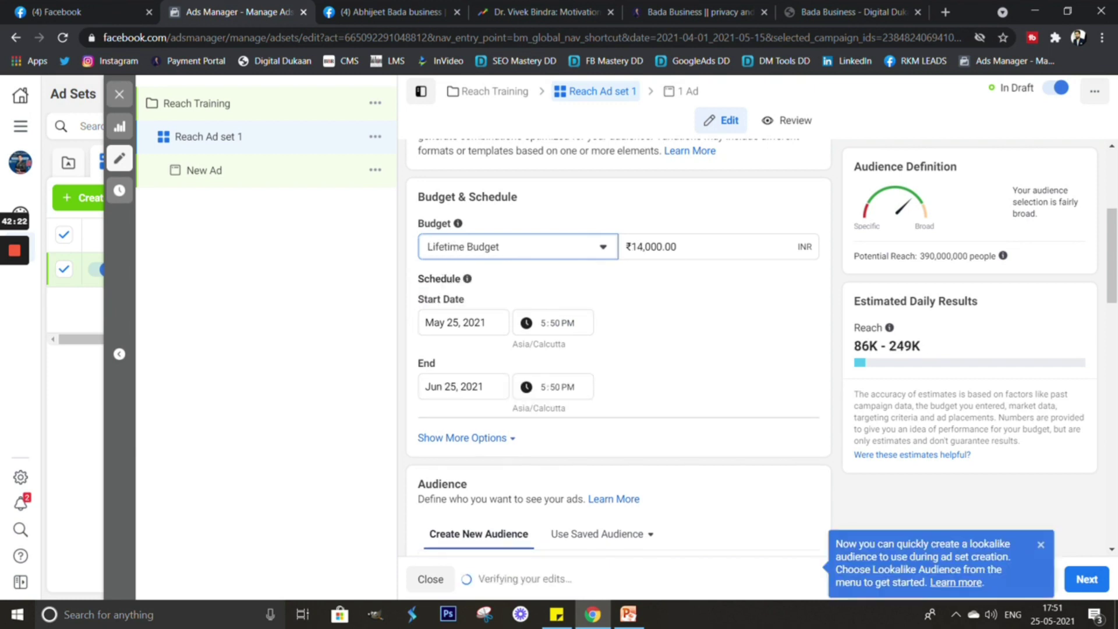
pyautogui.click(515, 246)
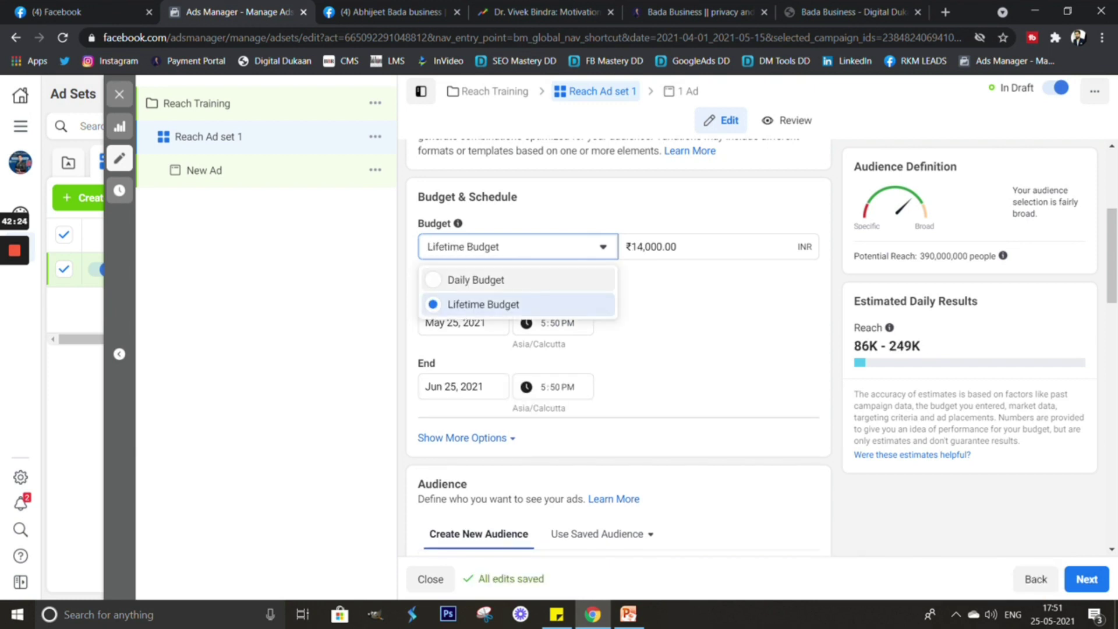
pyautogui.click(483, 303)
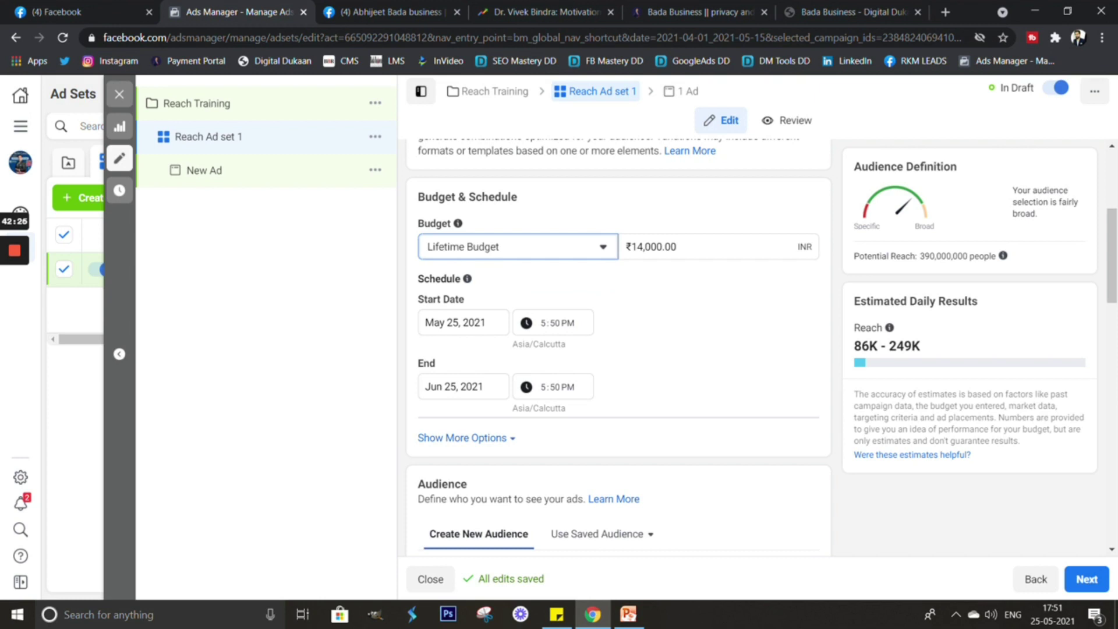
# Set the schedule start to May 26, 2021 at 7:00 AM.
pyautogui.click(463, 322)
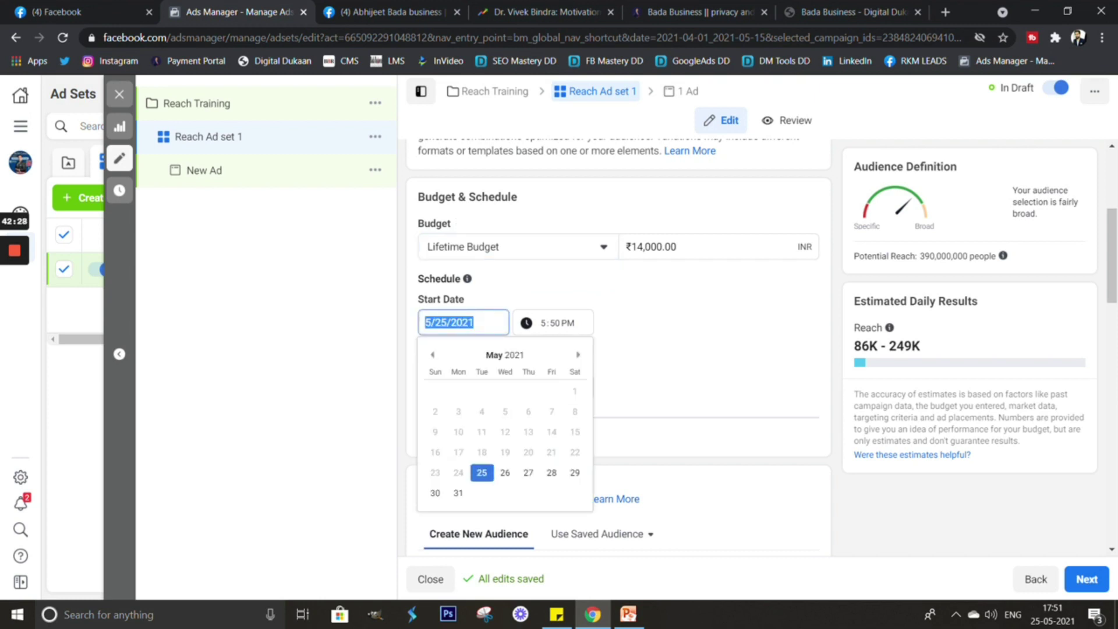
pyautogui.click(505, 472)
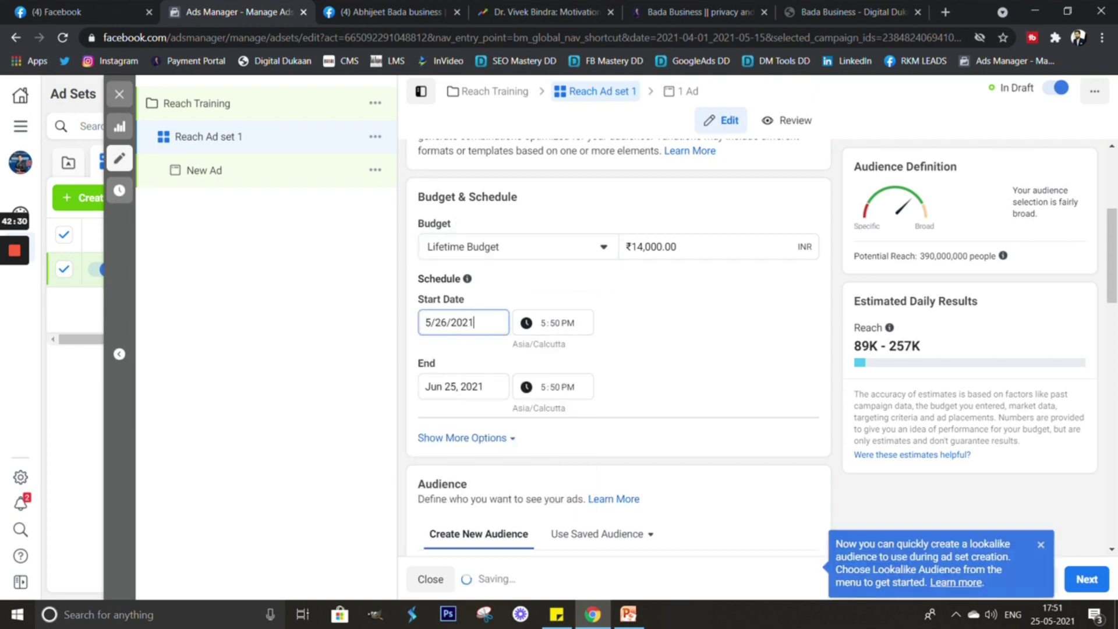
pyautogui.press('Tab')
pyautogui.write('7')
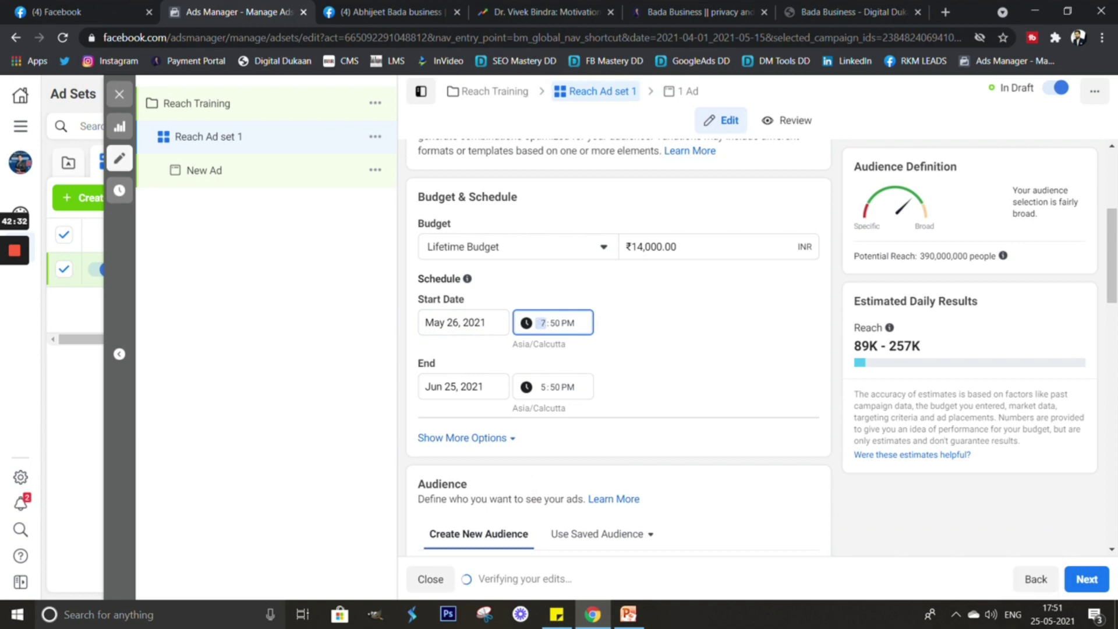
pyautogui.press('Tab')
pyautogui.write('00')
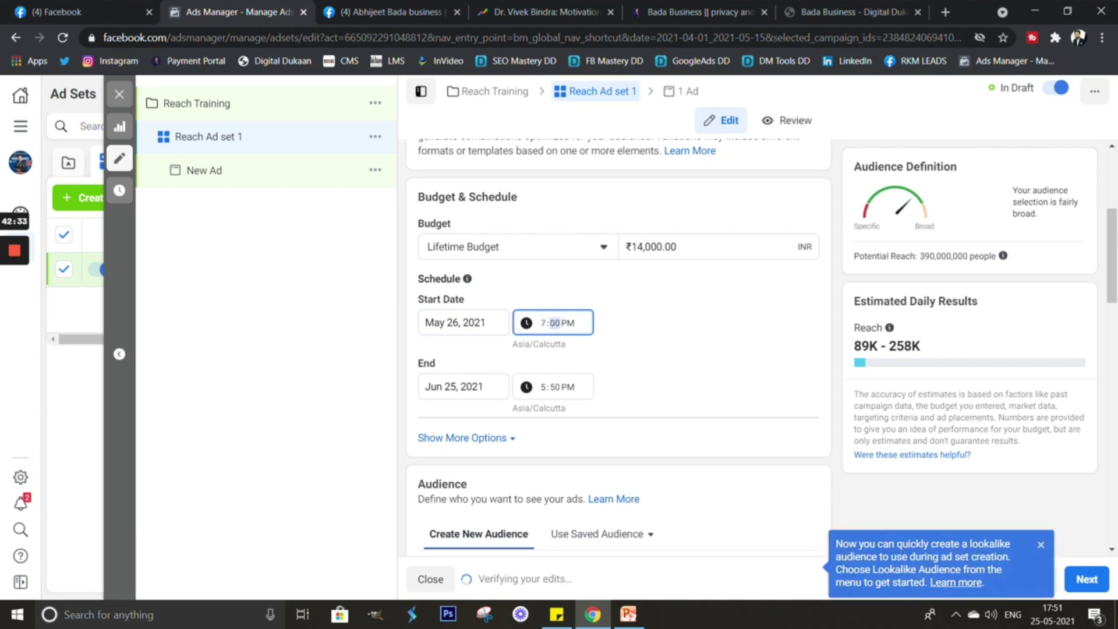
pyautogui.press('Tab')
pyautogui.write('a')
pyautogui.press('Tab')
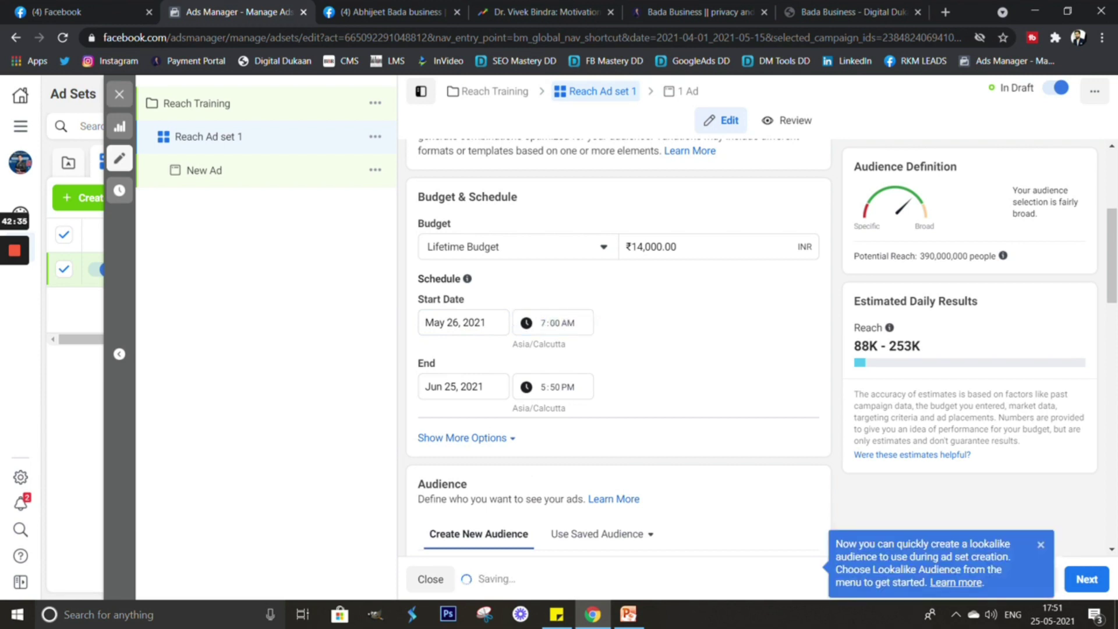
# Set the schedule end to 5/27/2021 at 12:00 AM.
pyautogui.press('Tab')
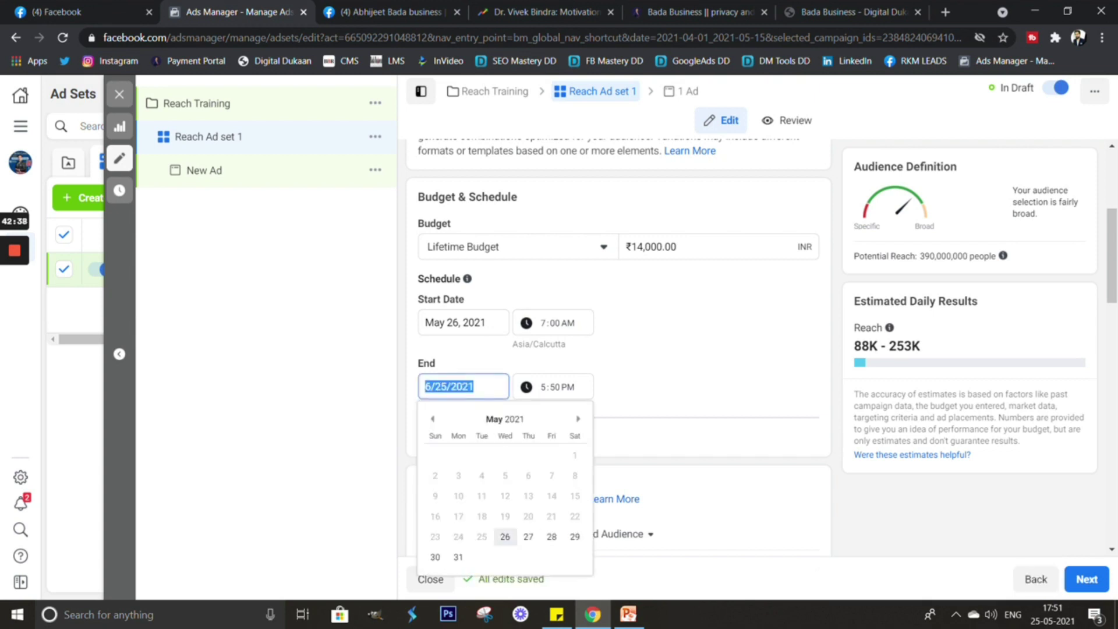
pyautogui.write('5/27/2021')
pyautogui.press('Tab')
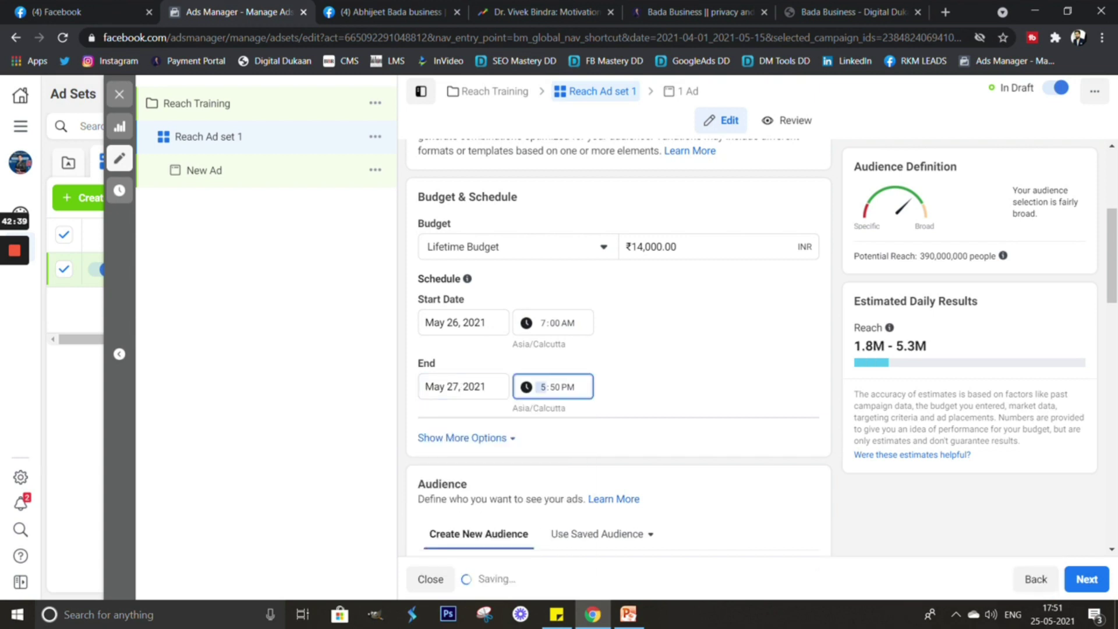
pyautogui.write('12')
pyautogui.press('Tab')
pyautogui.write('00')
pyautogui.press('Tab')
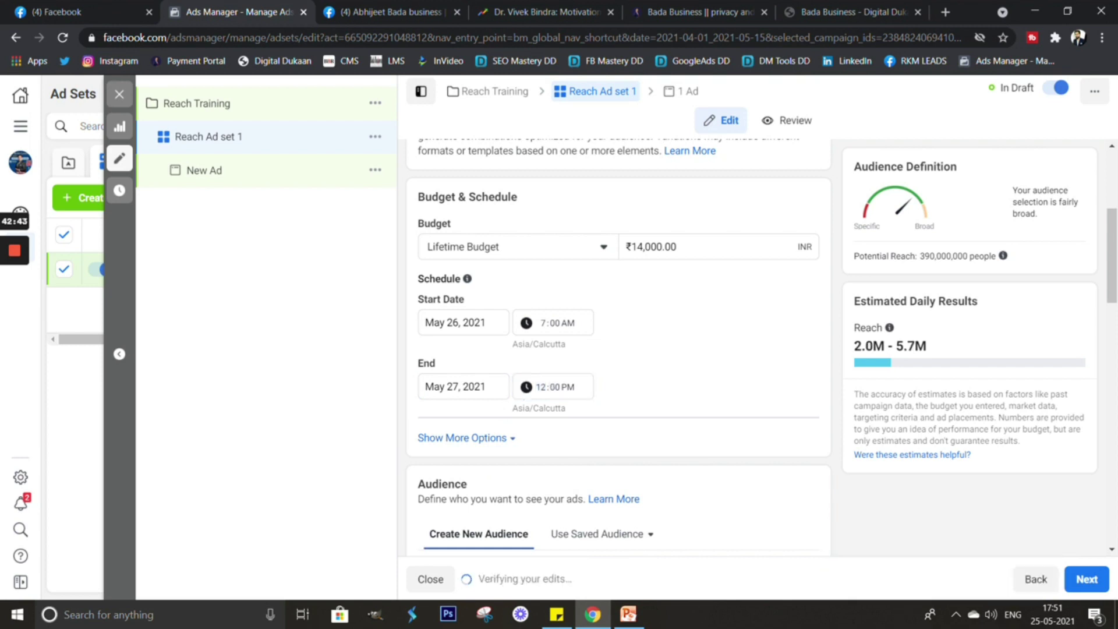
pyautogui.hotkey('shift', 'Tab')
pyautogui.press('a')
pyautogui.press('Tab')
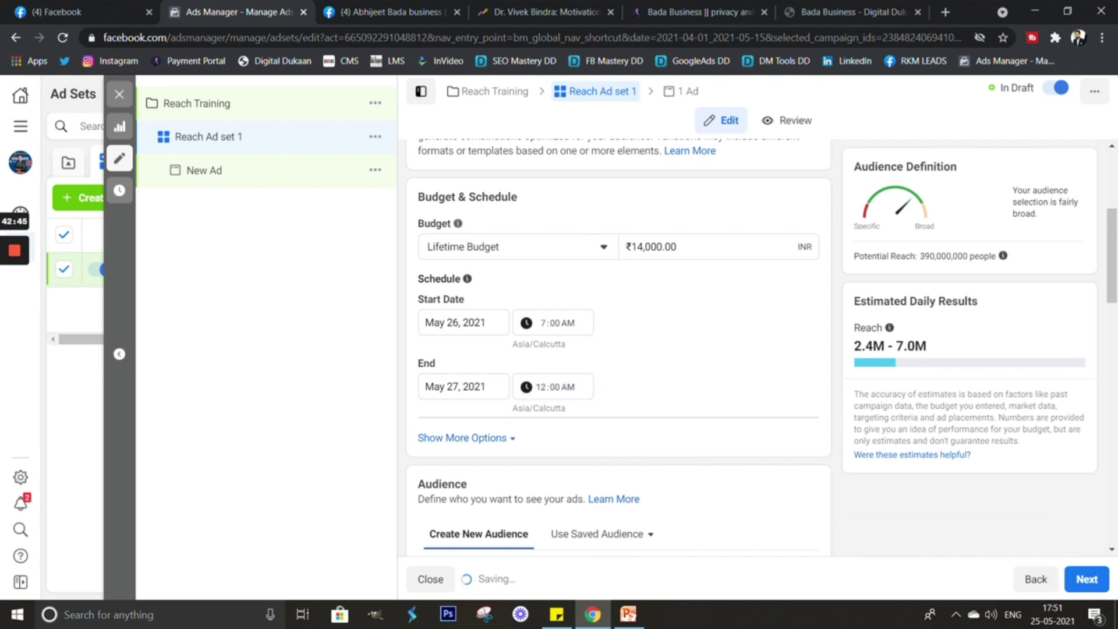
# Replace the 14,000 budget amount with ₹300.
pyautogui.moveTo(666, 246); pyautogui.dragTo(630, 247)
pyautogui.click(665, 246)
pyautogui.write('300')
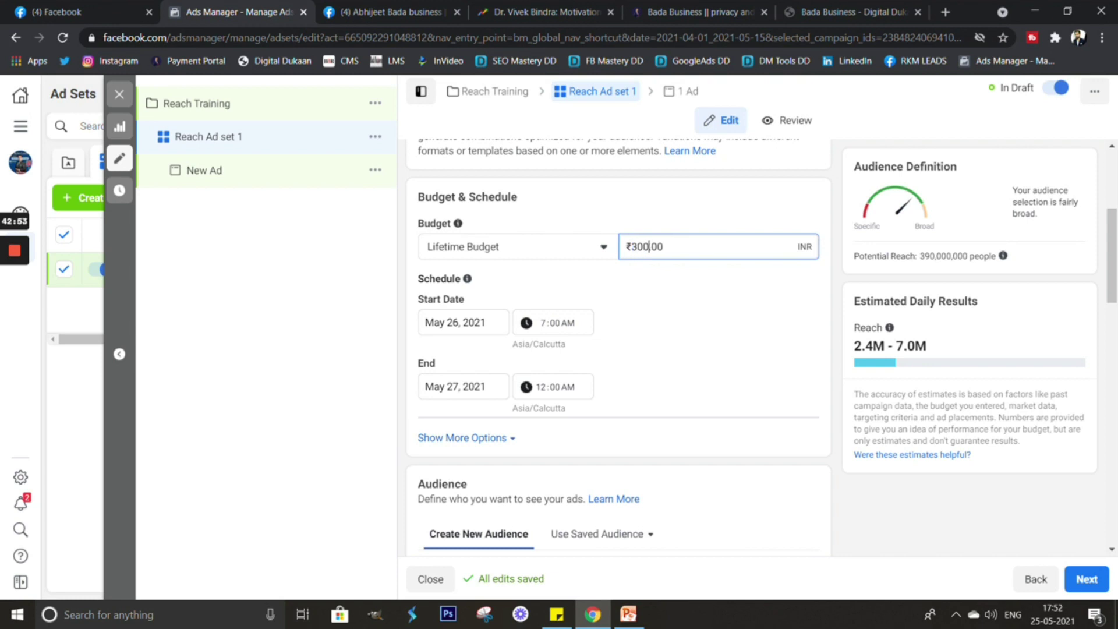
pyautogui.press('Tab')
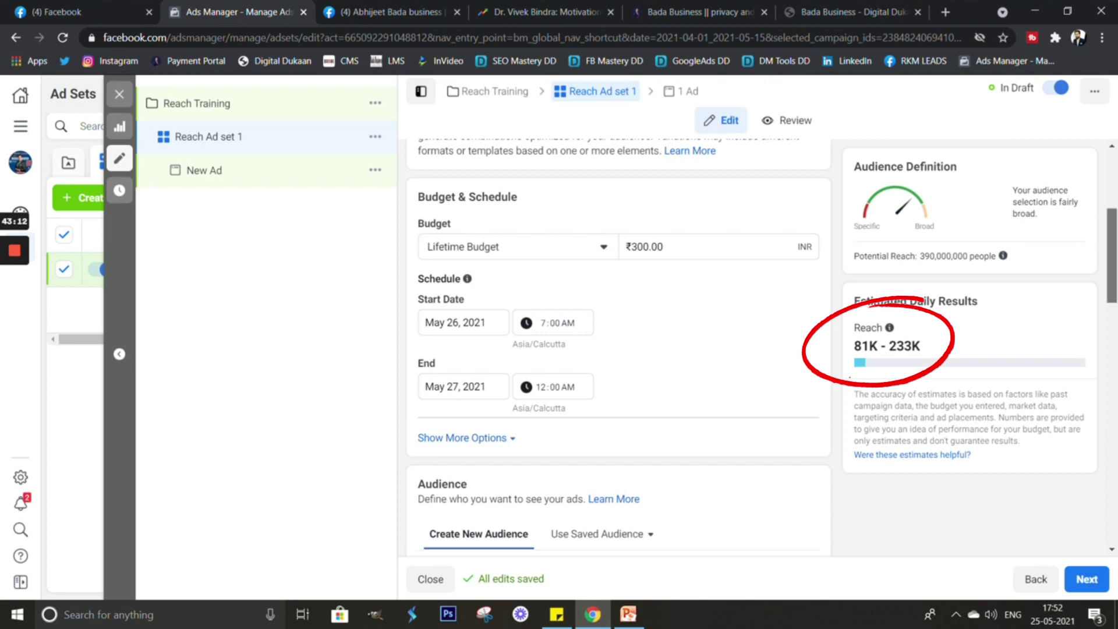
# Apply the saved audience (five Indian states, ages 20–50, business interests) and review it.
pyautogui.scroll(-4, 617, 349)
pyautogui.scroll(4, 617, 349)
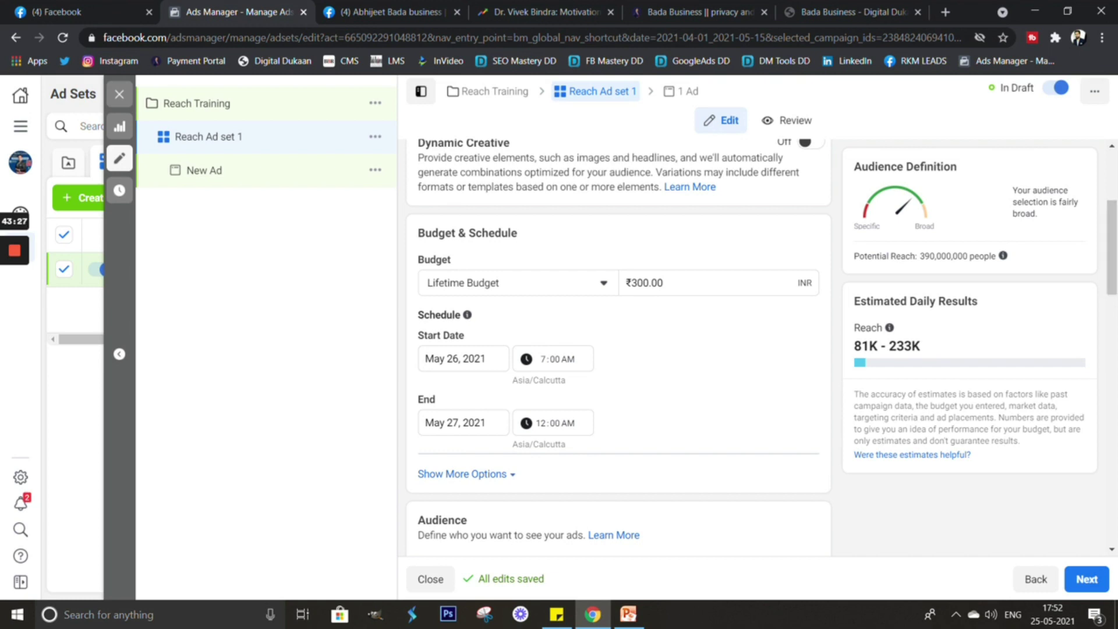
pyautogui.scroll(-4, 617, 349)
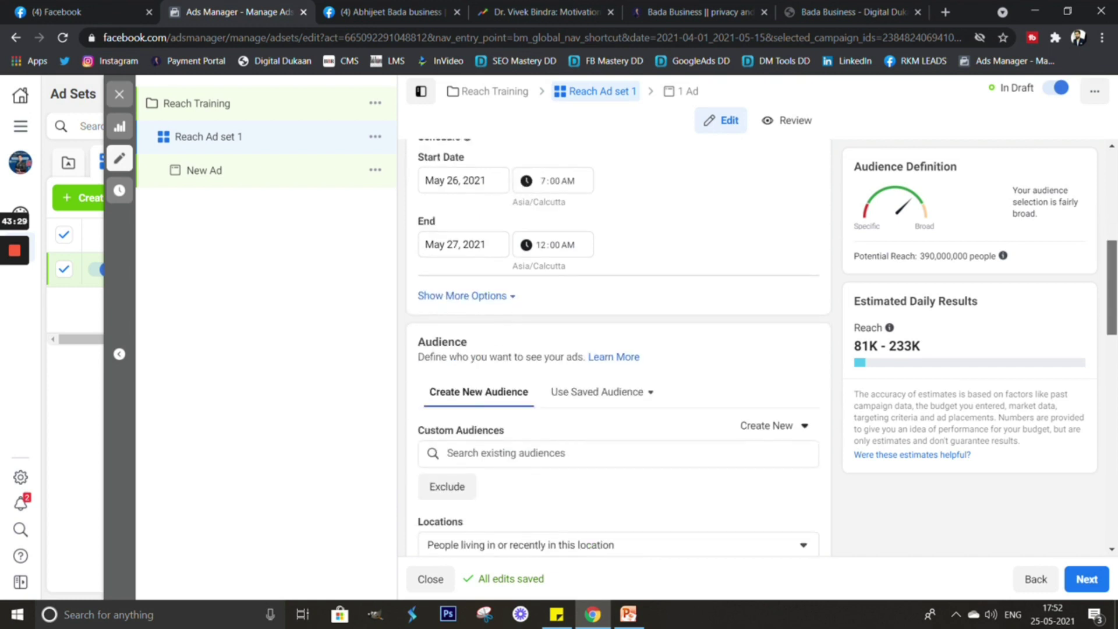
pyautogui.scroll(-2, 617, 349)
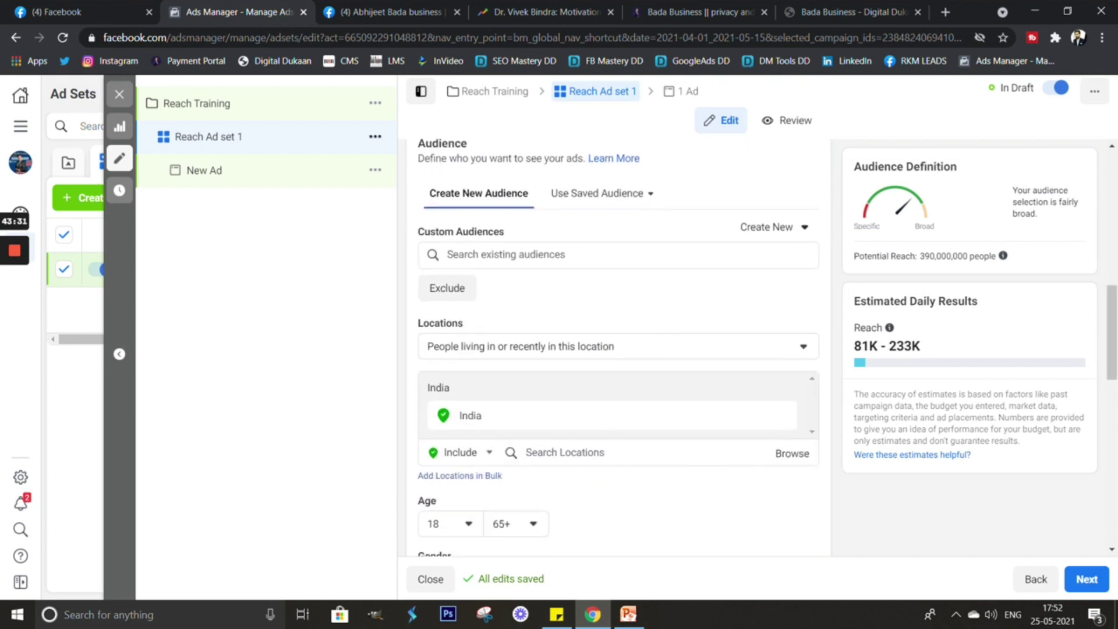
pyautogui.click(600, 193)
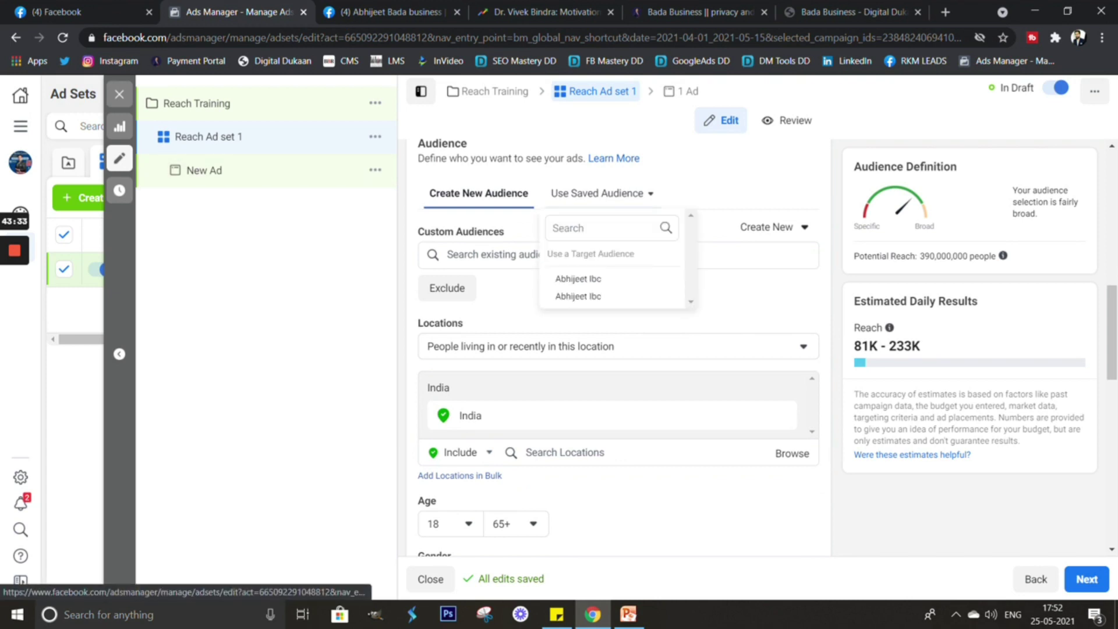
pyautogui.moveTo(611, 279)
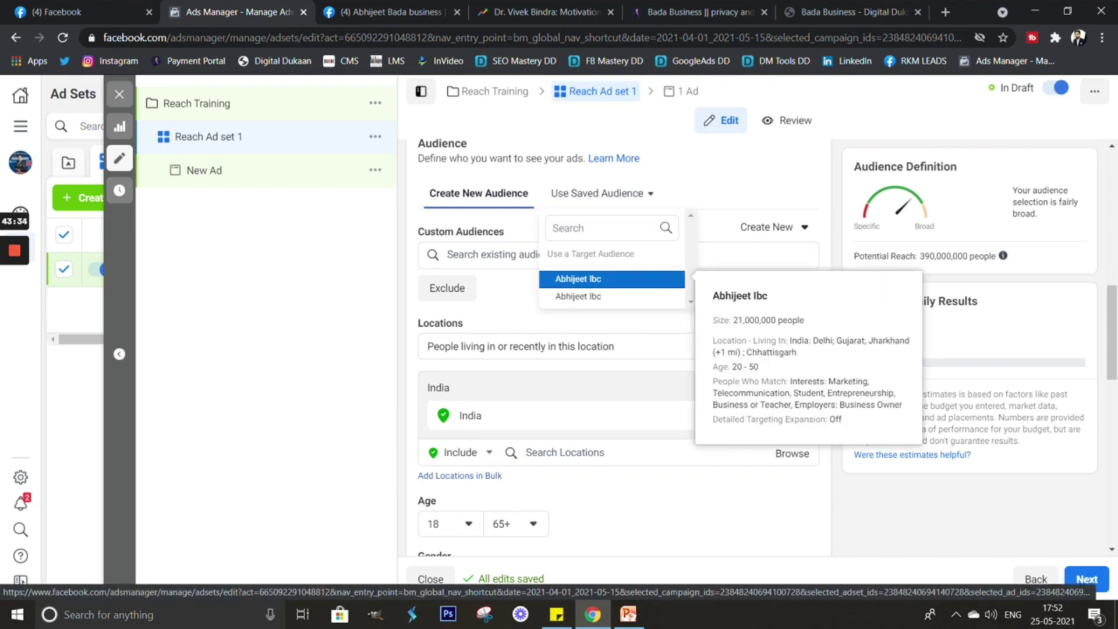
pyautogui.press('Escape')
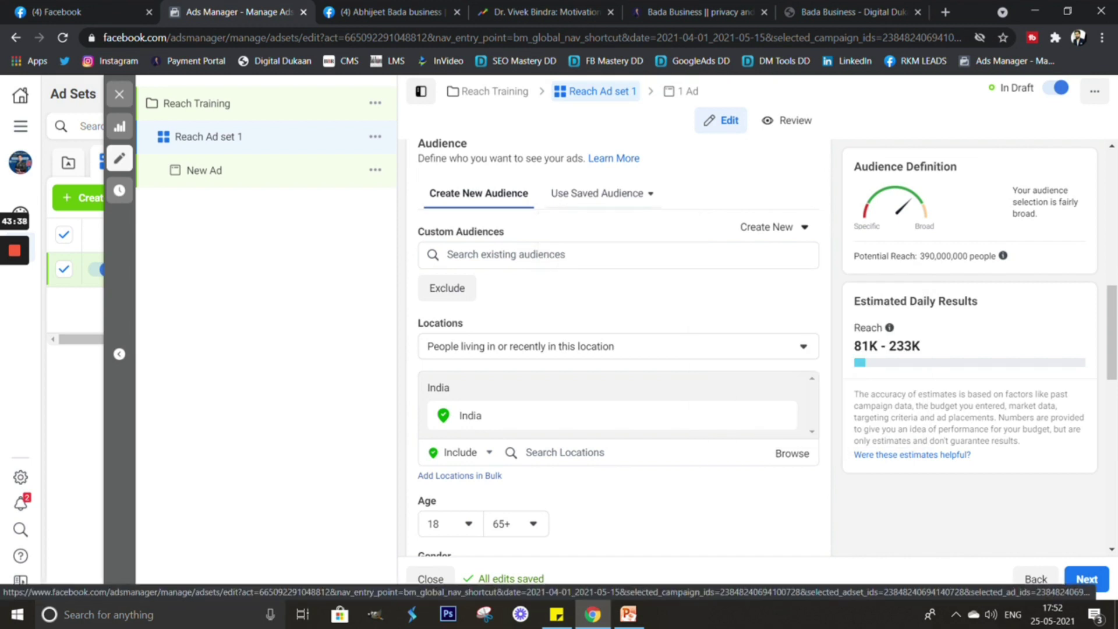
pyautogui.click(599, 193)
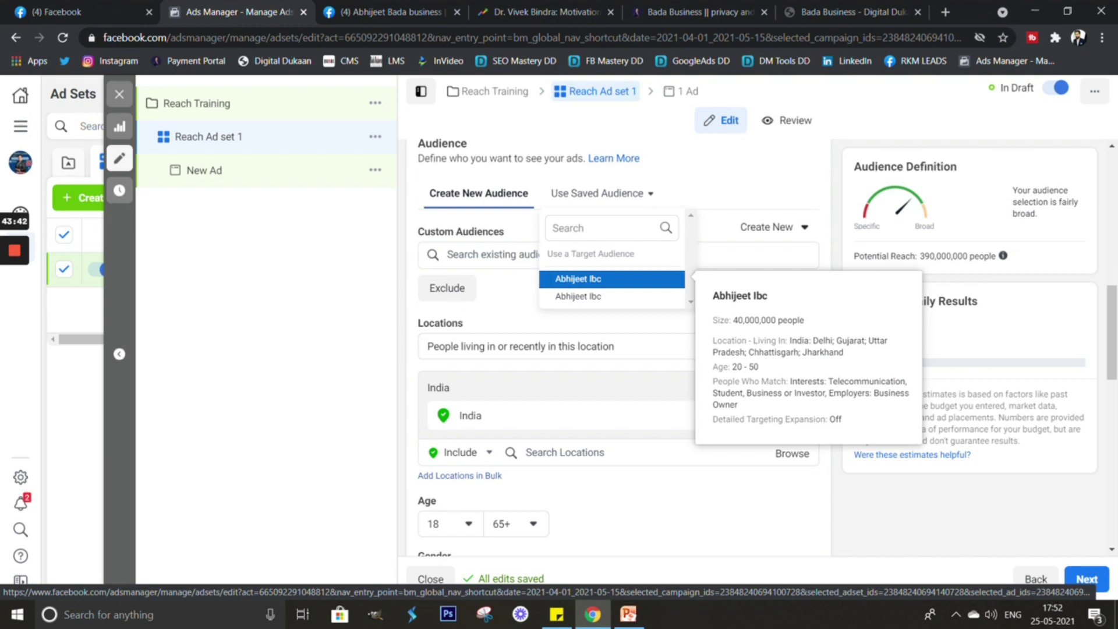
pyautogui.click(612, 278)
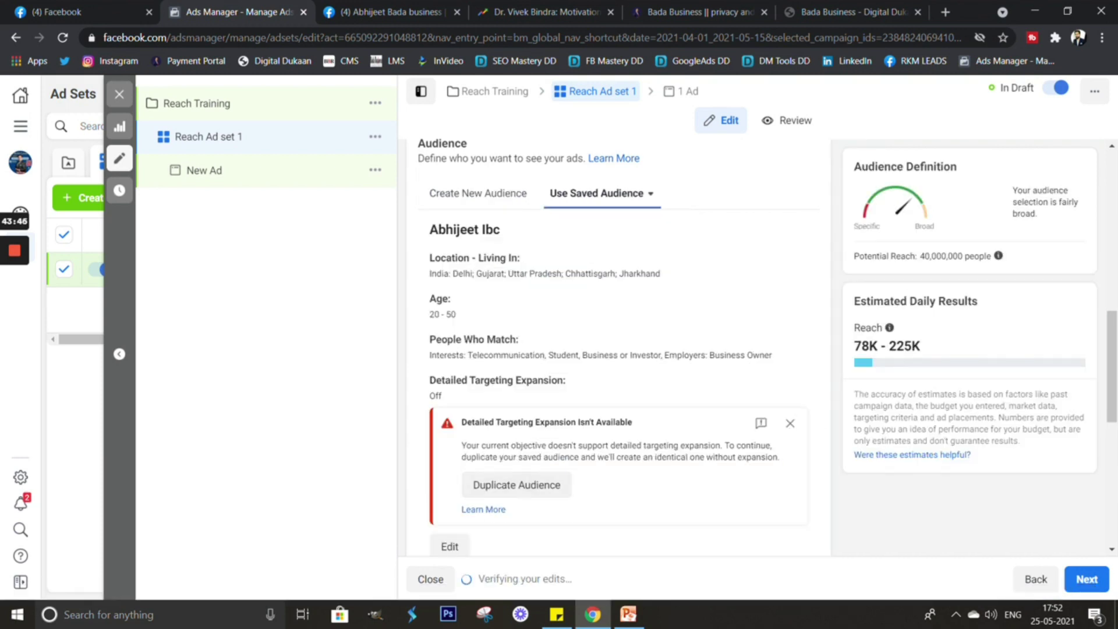
pyautogui.scroll(-2, 617, 349)
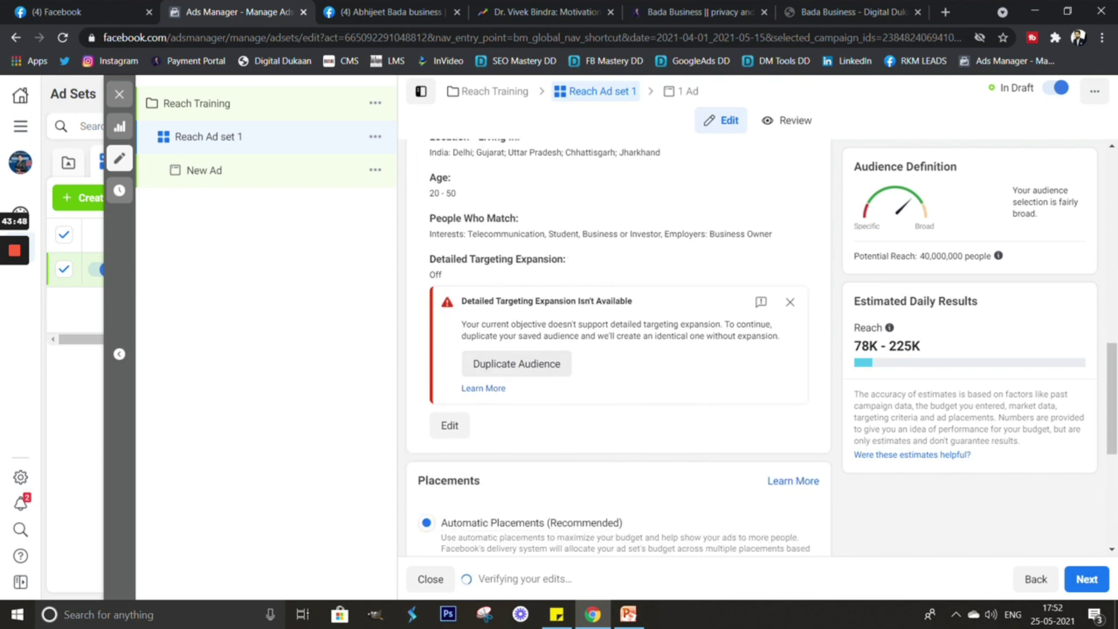
pyautogui.scroll(-2, 618, 350)
pyautogui.scroll(5, 617, 349)
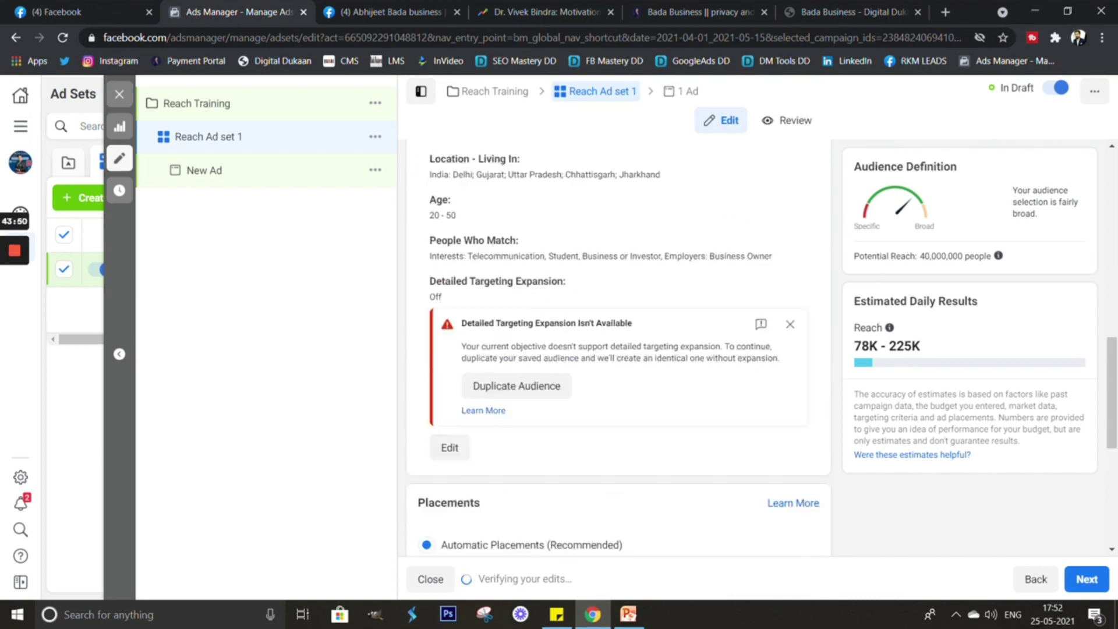
pyautogui.scroll(-2, 617, 343)
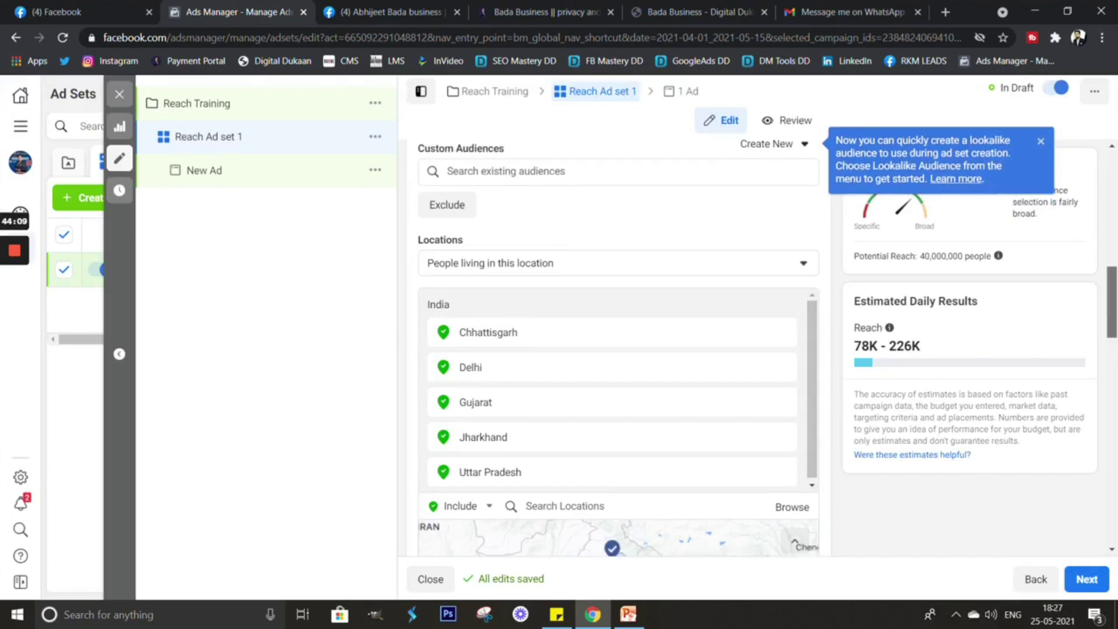
pyautogui.scroll(-10, 618, 349)
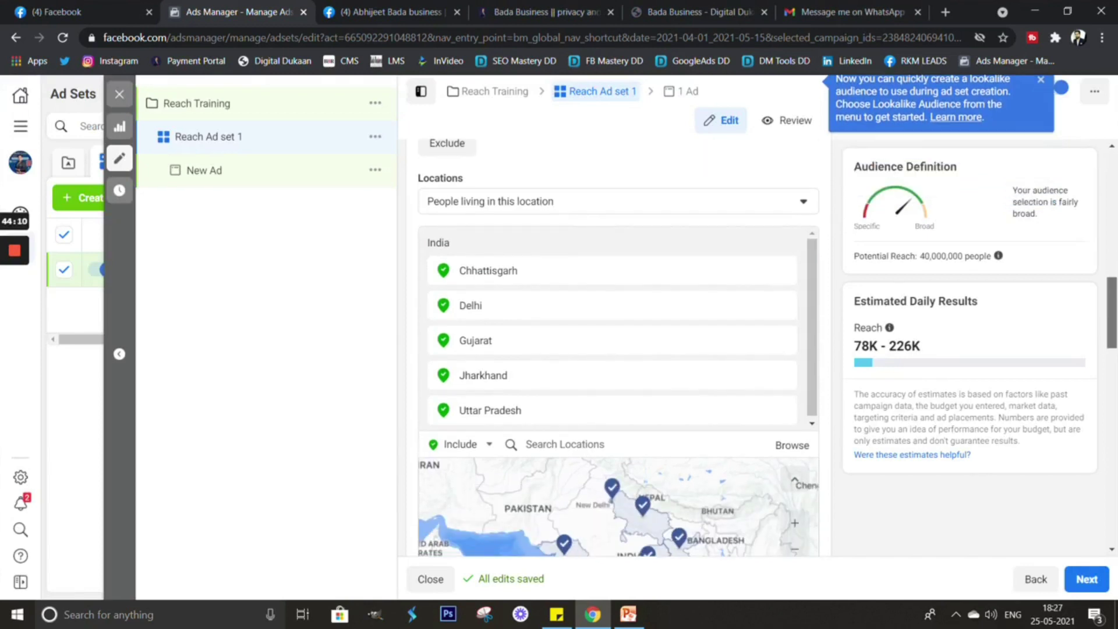
pyautogui.scroll(-3, 617, 349)
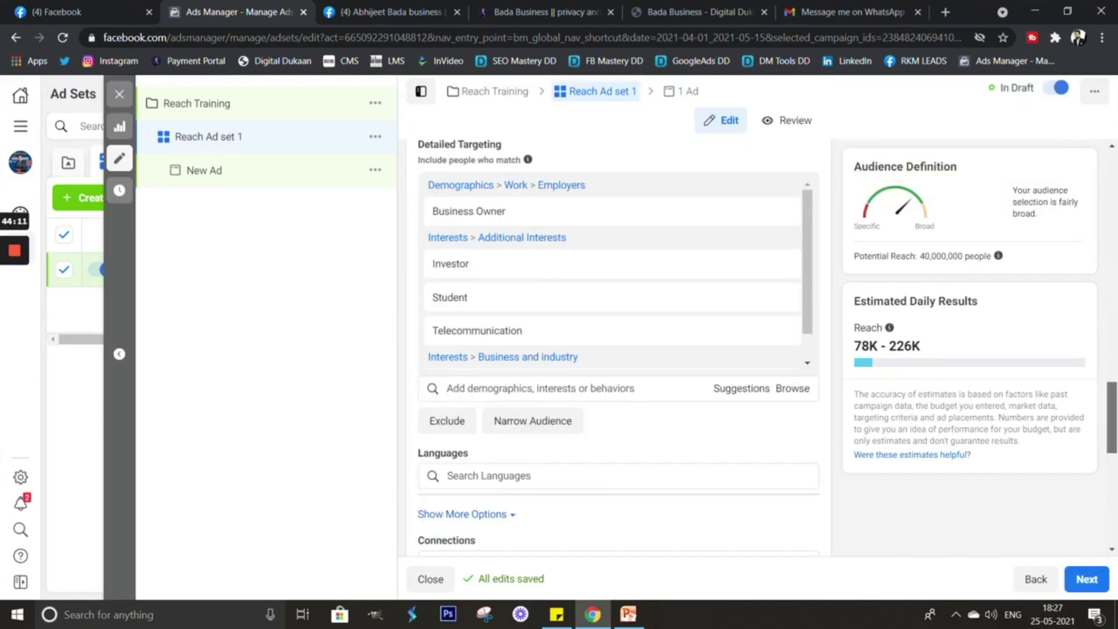
# Choose Manual Placements and uncheck Desktop so only Mobile devices remain.
pyautogui.scroll(-10, 617, 349)
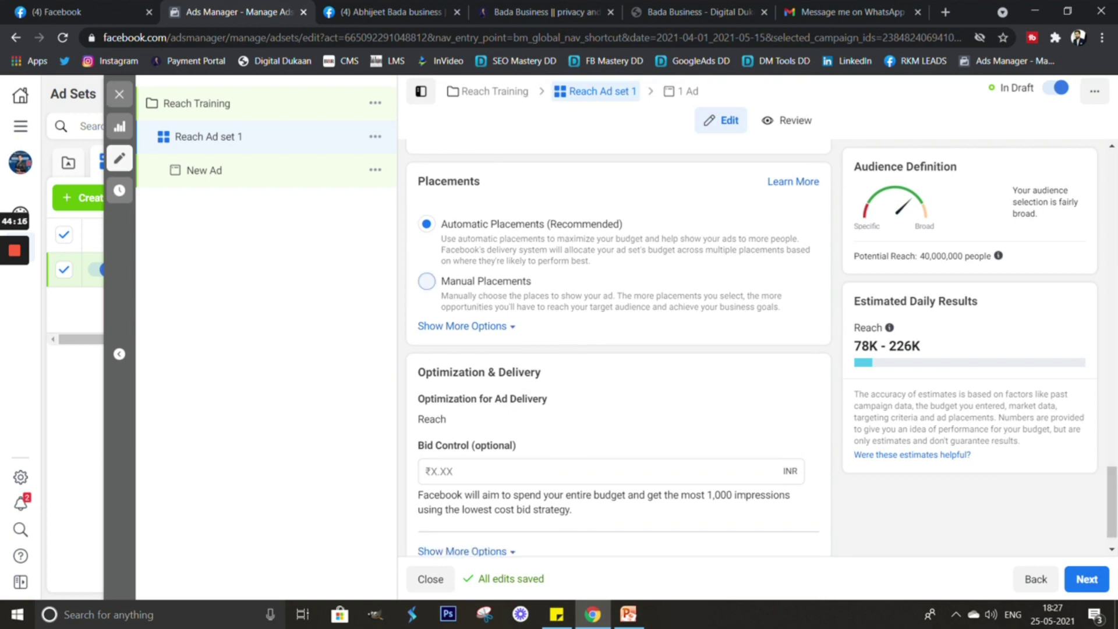
pyautogui.click(426, 281)
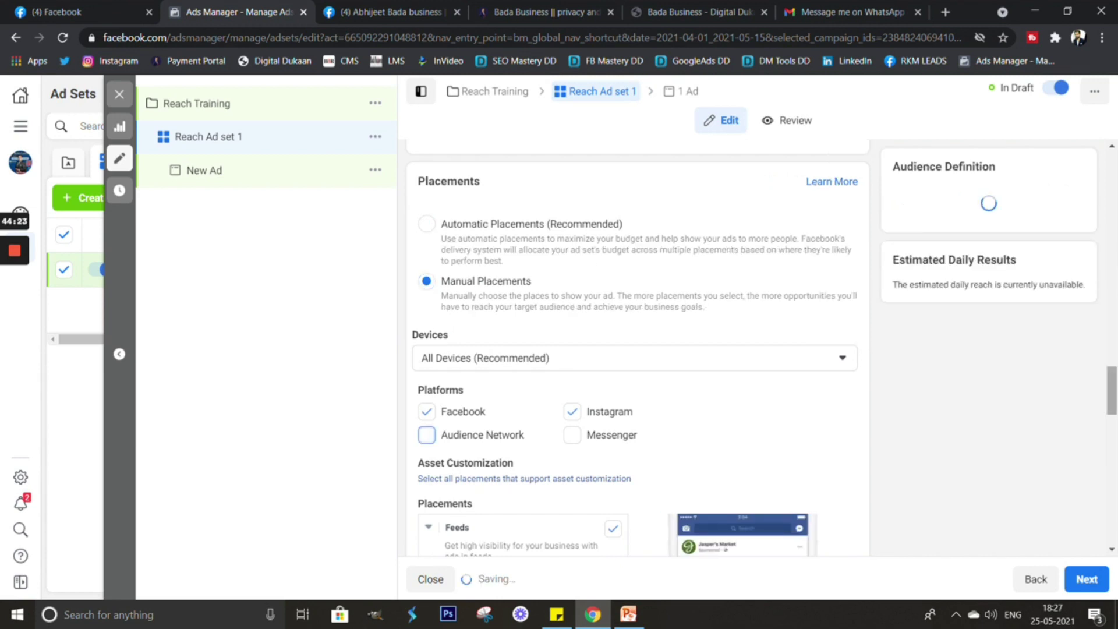
pyautogui.scroll(-4, 617, 350)
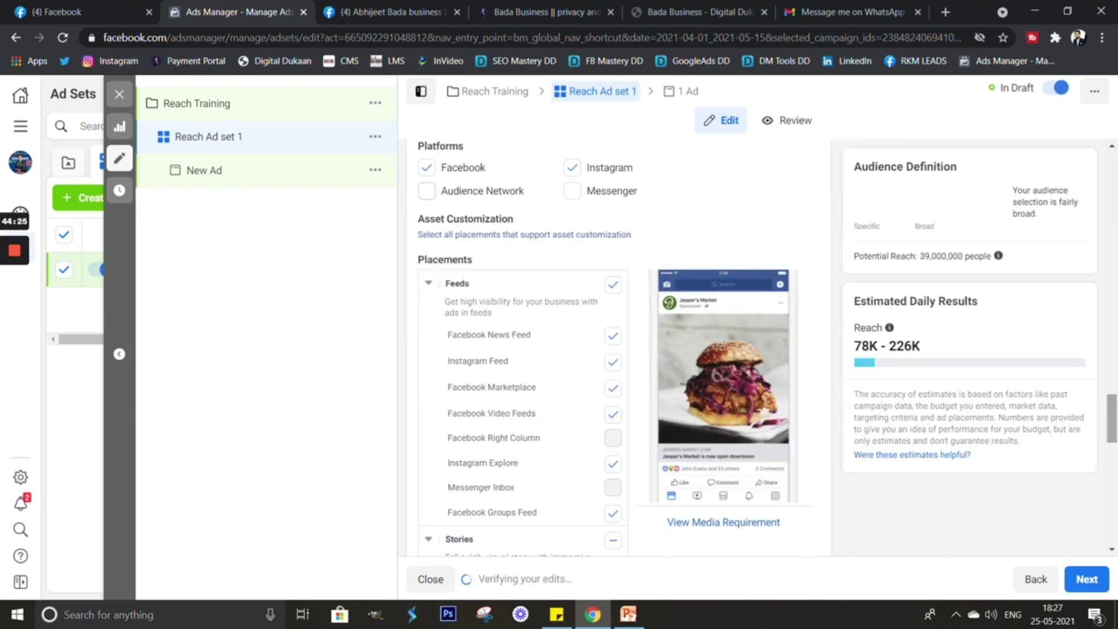
pyautogui.scroll(2, 617, 349)
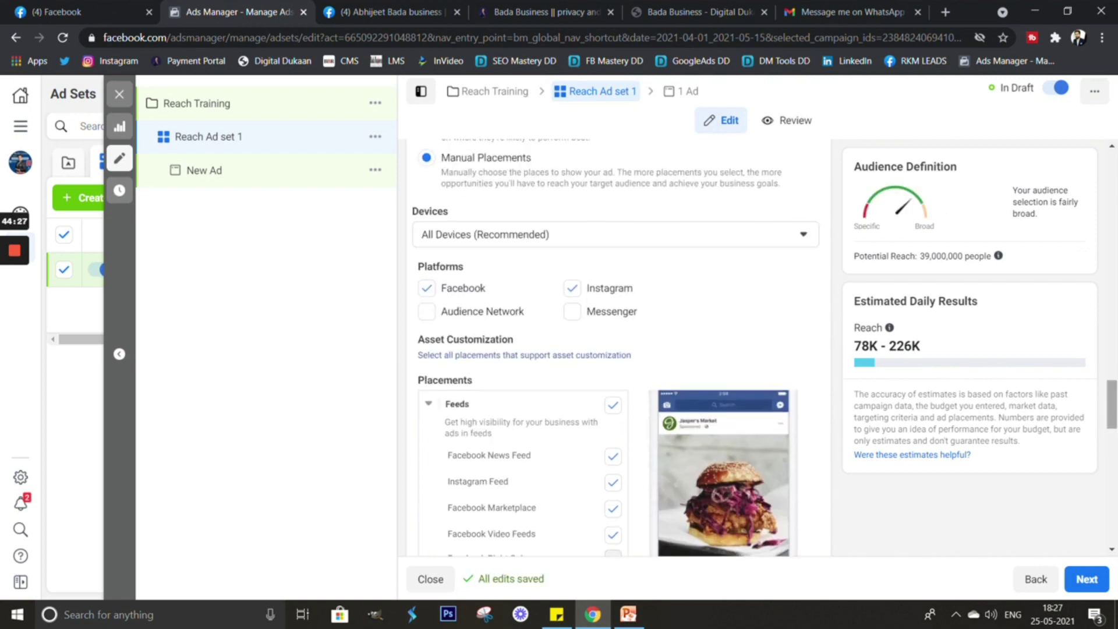
pyautogui.click(612, 234)
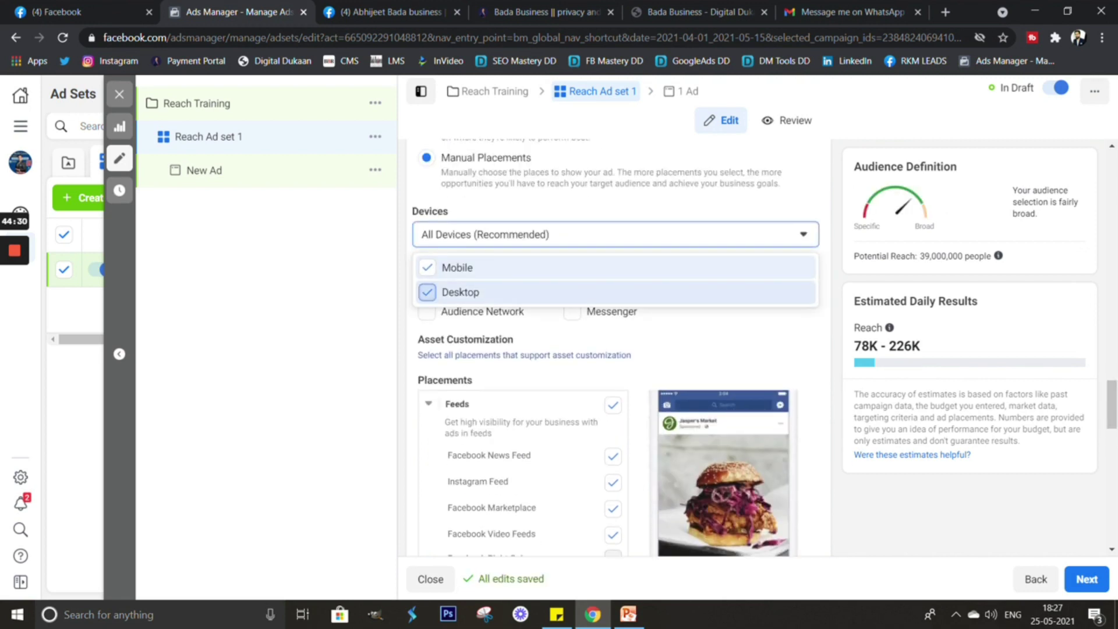
pyautogui.click(427, 292)
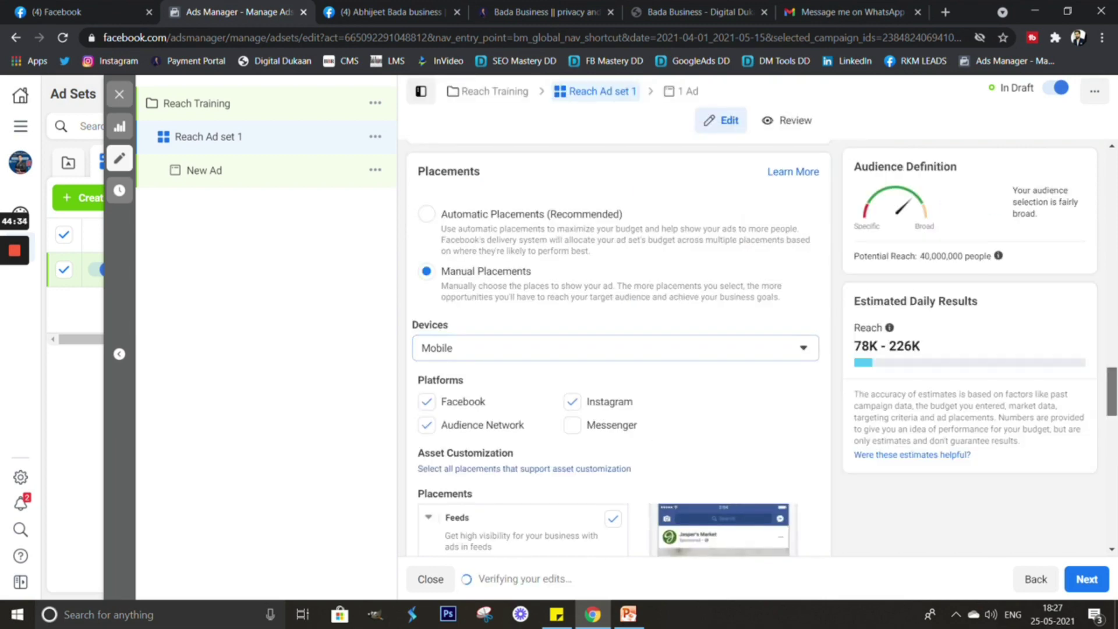
pyautogui.scroll(-5, 617, 350)
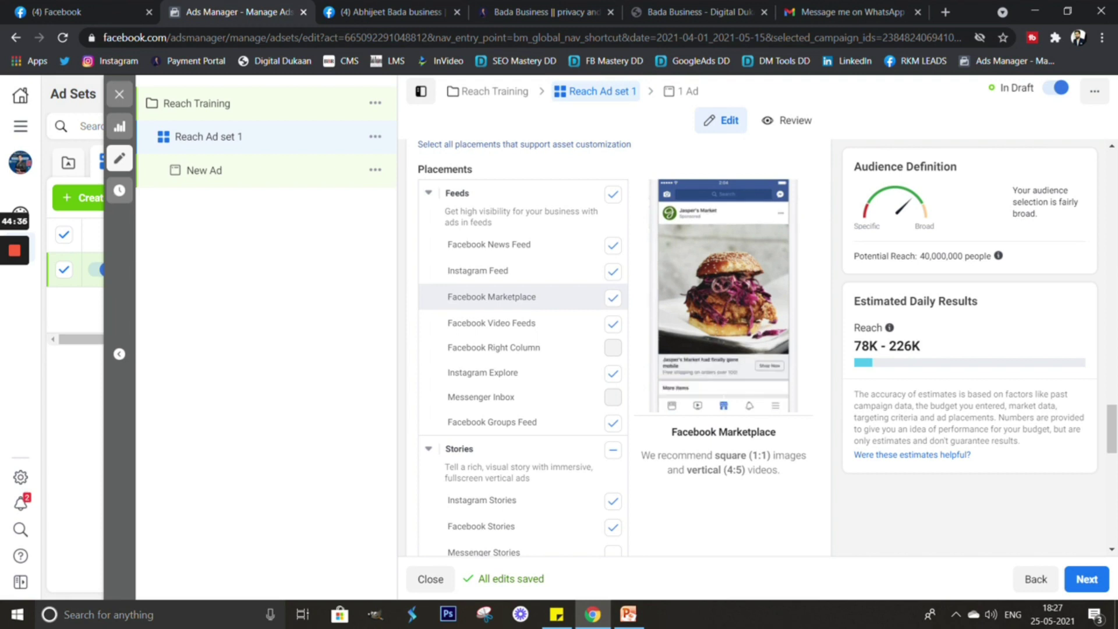
# Remove Video Feeds and Marketplace, include all Stories, and exclude In-Stream placements.
pyautogui.click(613, 324)
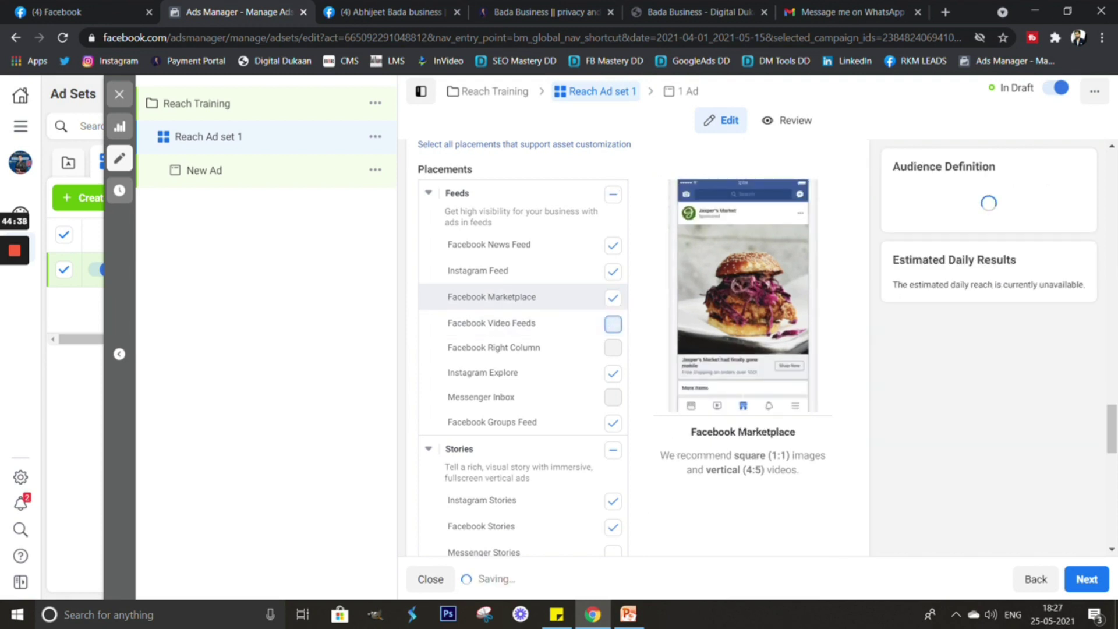
pyautogui.click(612, 298)
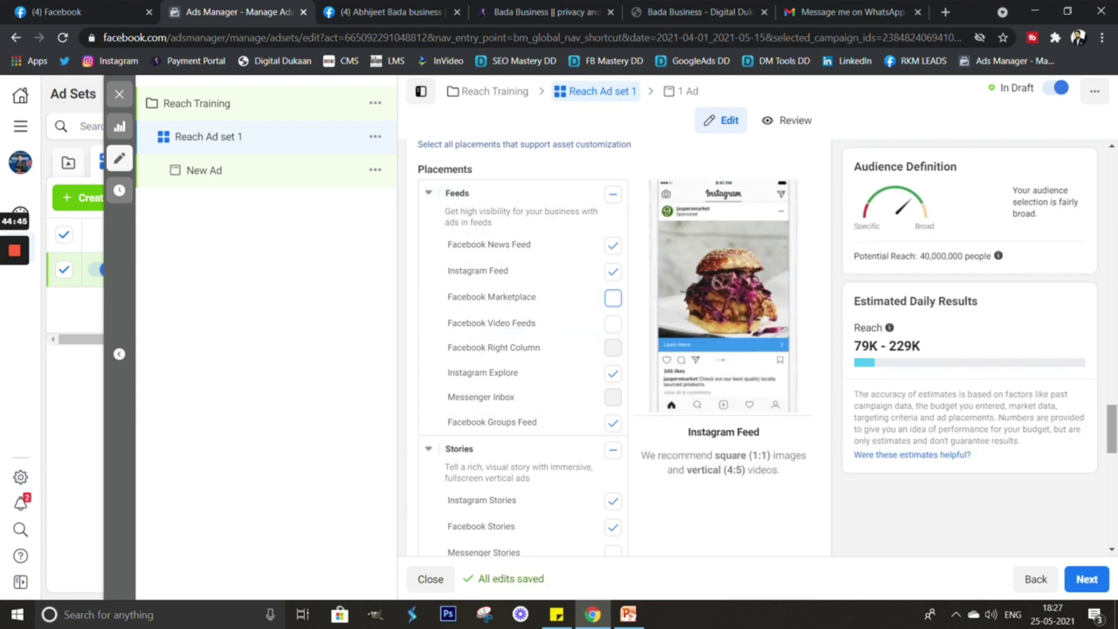
pyautogui.scroll(-5, 524, 349)
pyautogui.scroll(3, 524, 350)
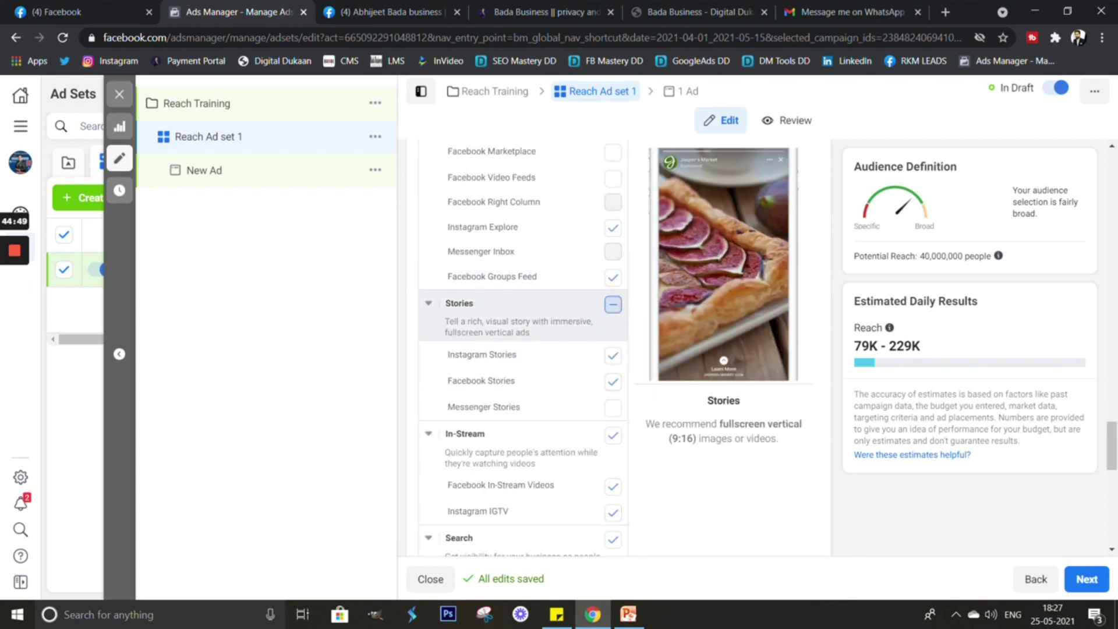
pyautogui.click(612, 304)
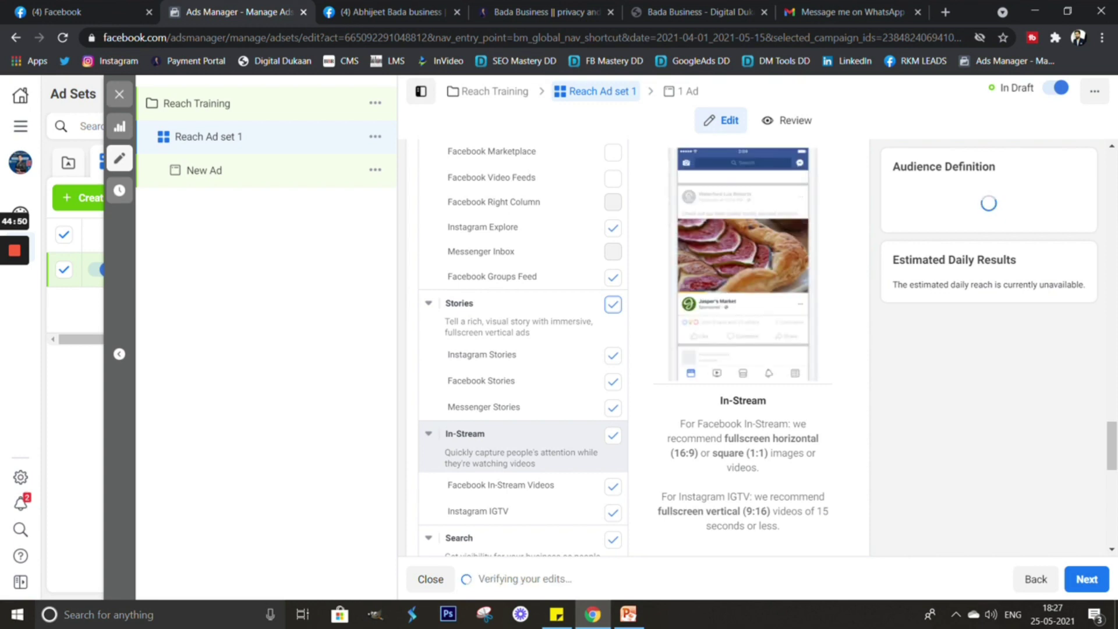
pyautogui.click(613, 435)
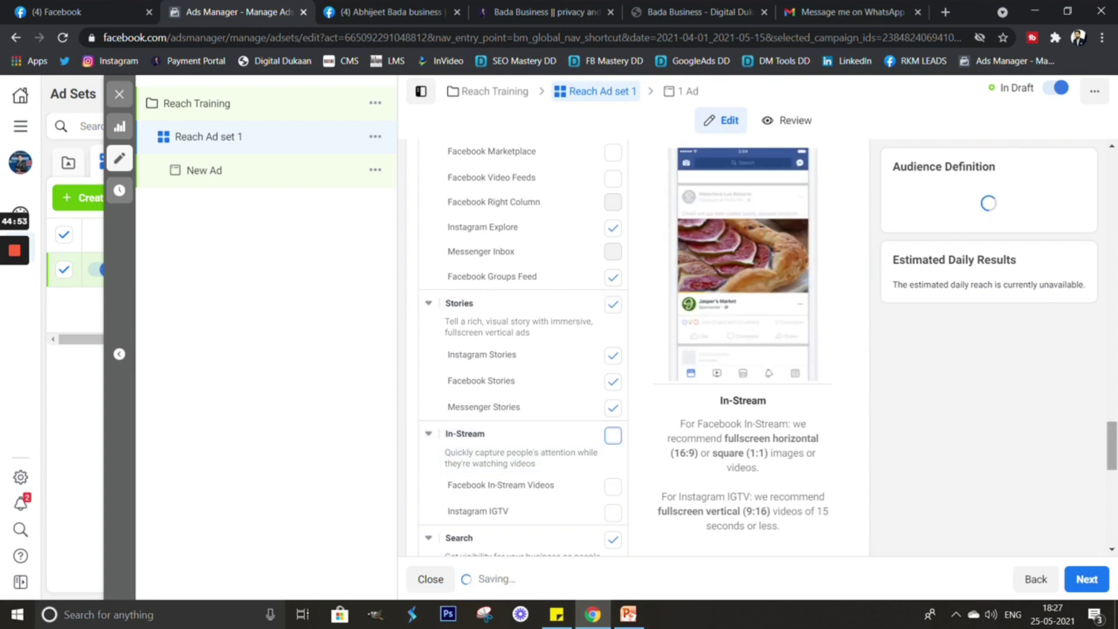
# Exclude the Search, In-Article and Apps and Sites placements, then continue to the ad.
pyautogui.scroll(-1, 524, 349)
pyautogui.scroll(-5, 524, 349)
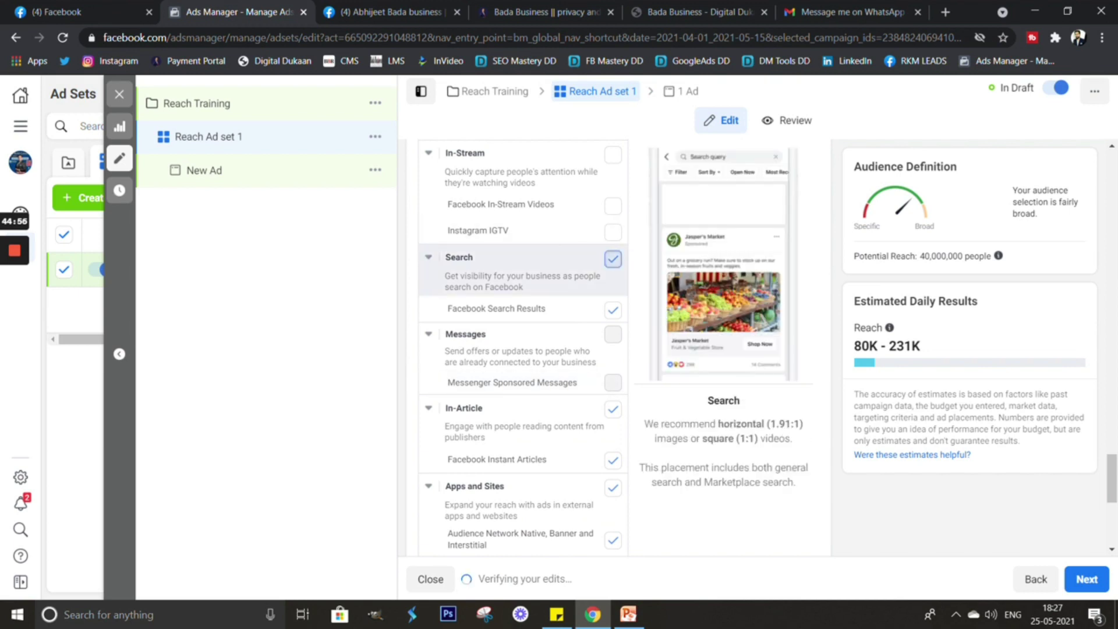
pyautogui.click(612, 258)
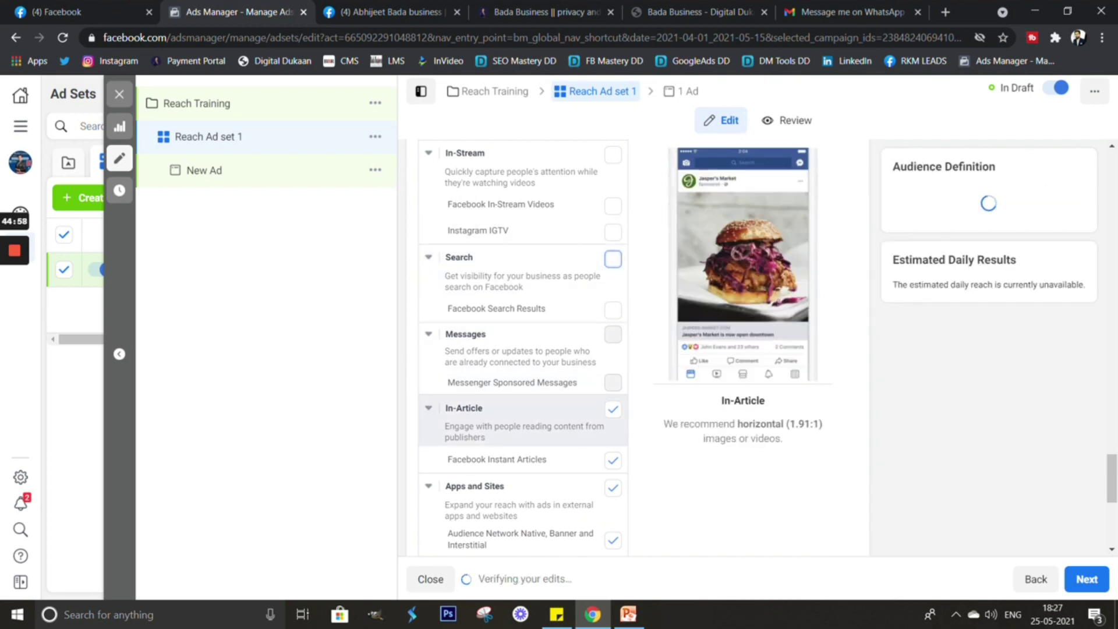
pyautogui.click(613, 408)
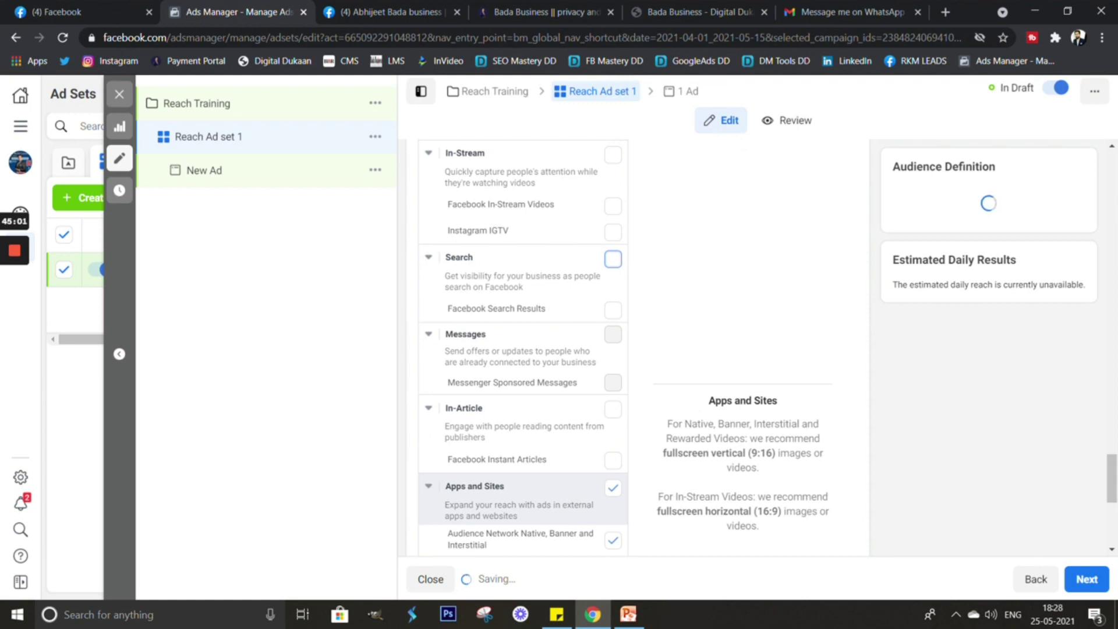
pyautogui.scroll(-3, 612, 488)
pyautogui.click(612, 338)
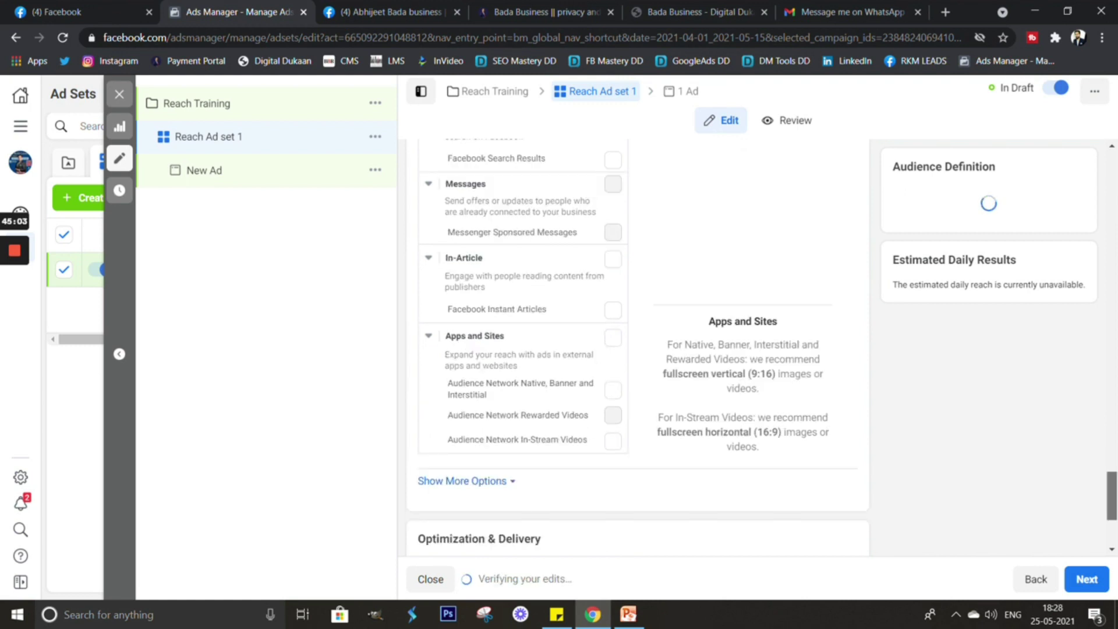
pyautogui.scroll(-3, 638, 350)
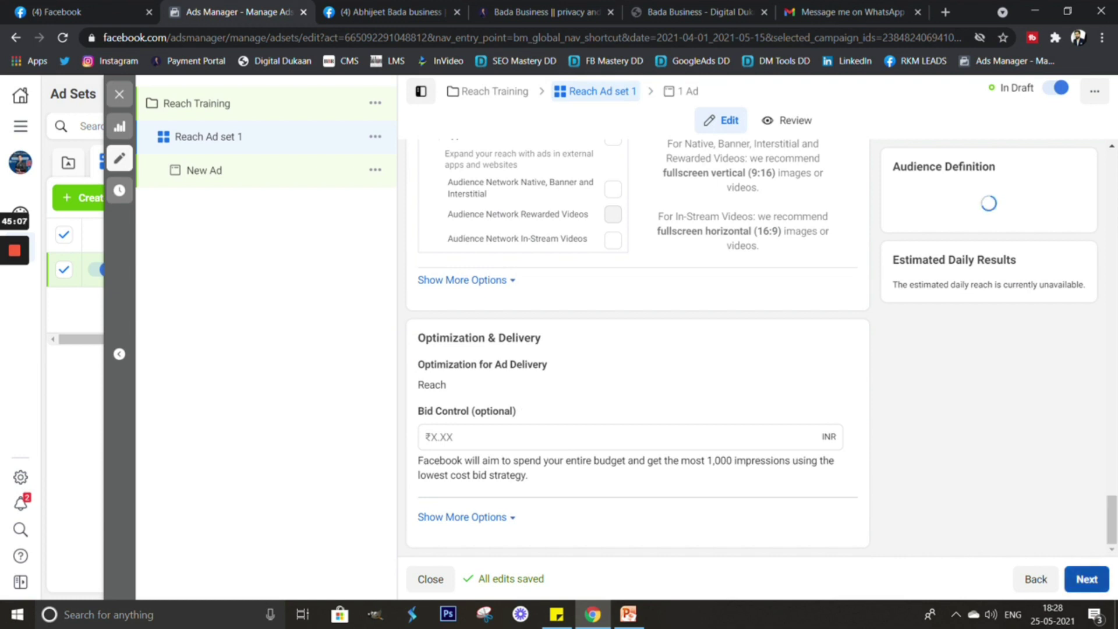
pyautogui.click(1086, 579)
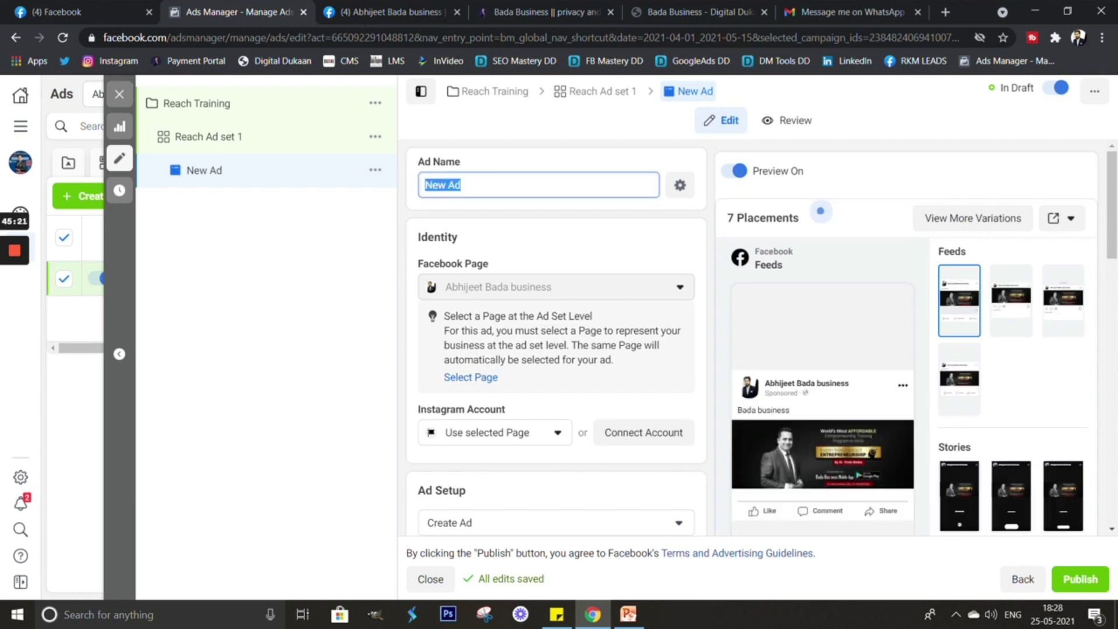
# Enter 'REACH ad 1' as the ad name.
pyautogui.write('REACH')
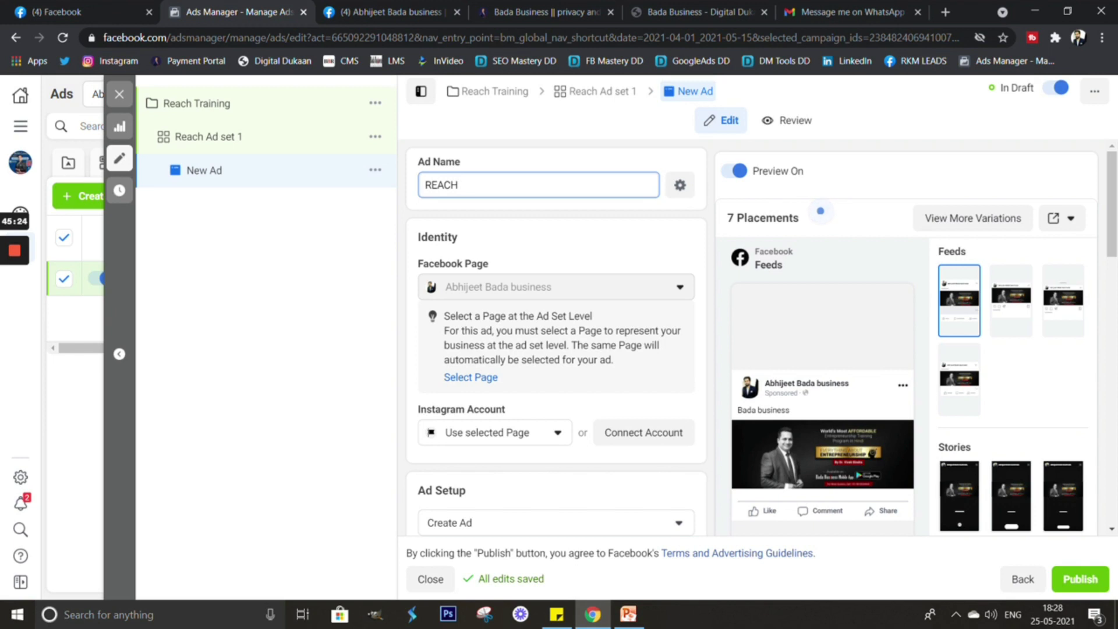
pyautogui.write(' ad 1')
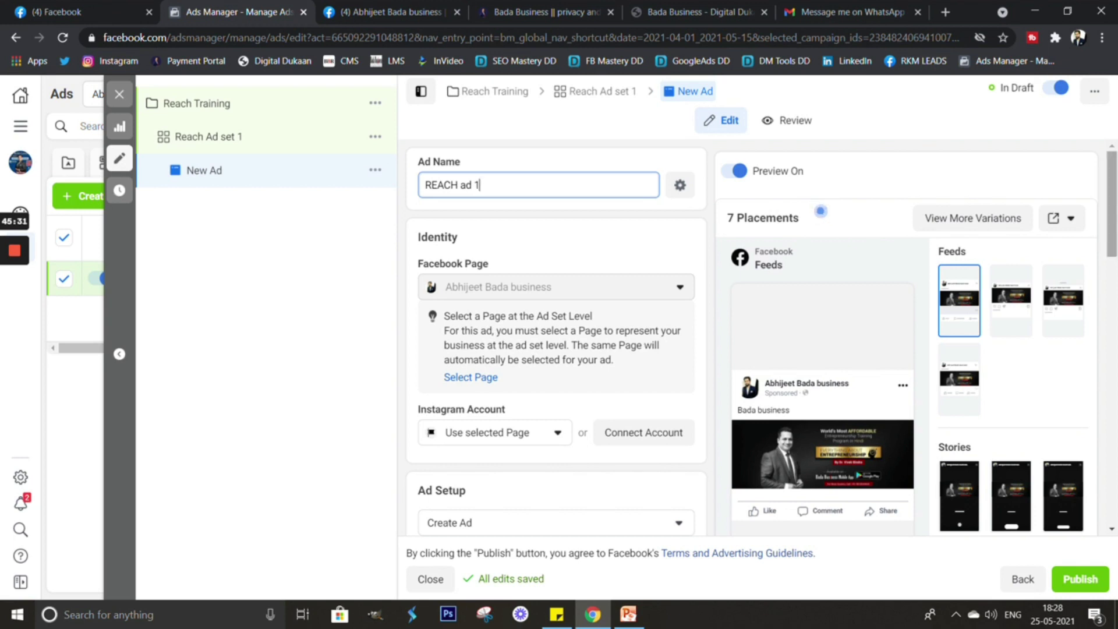
pyautogui.scroll(-2, 556, 338)
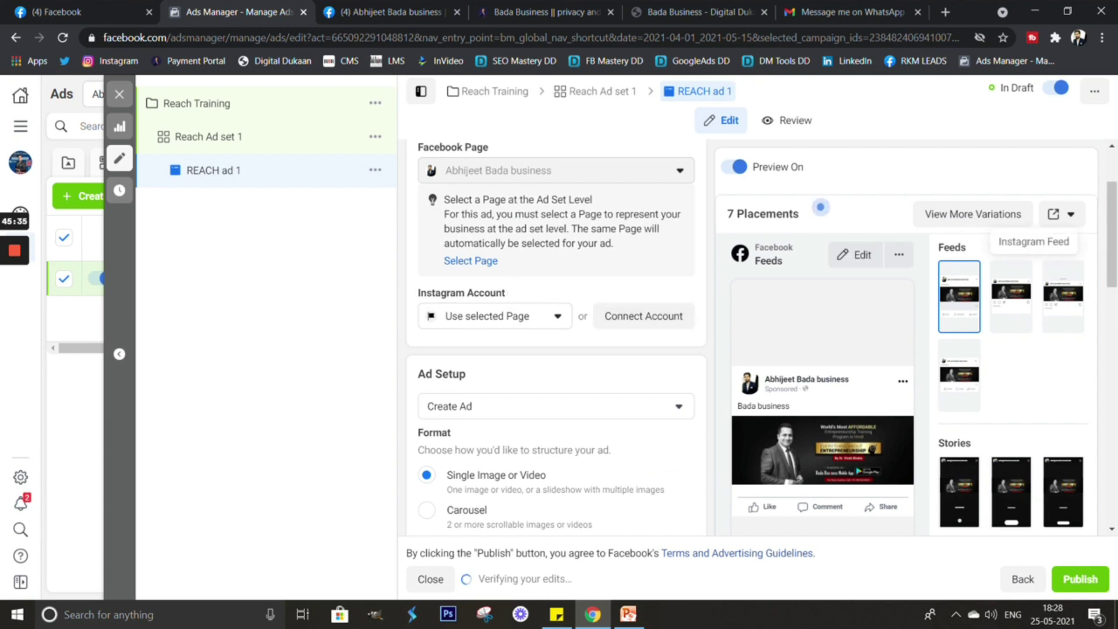
pyautogui.scroll(-2, 556, 338)
pyautogui.scroll(-1, 820, 206)
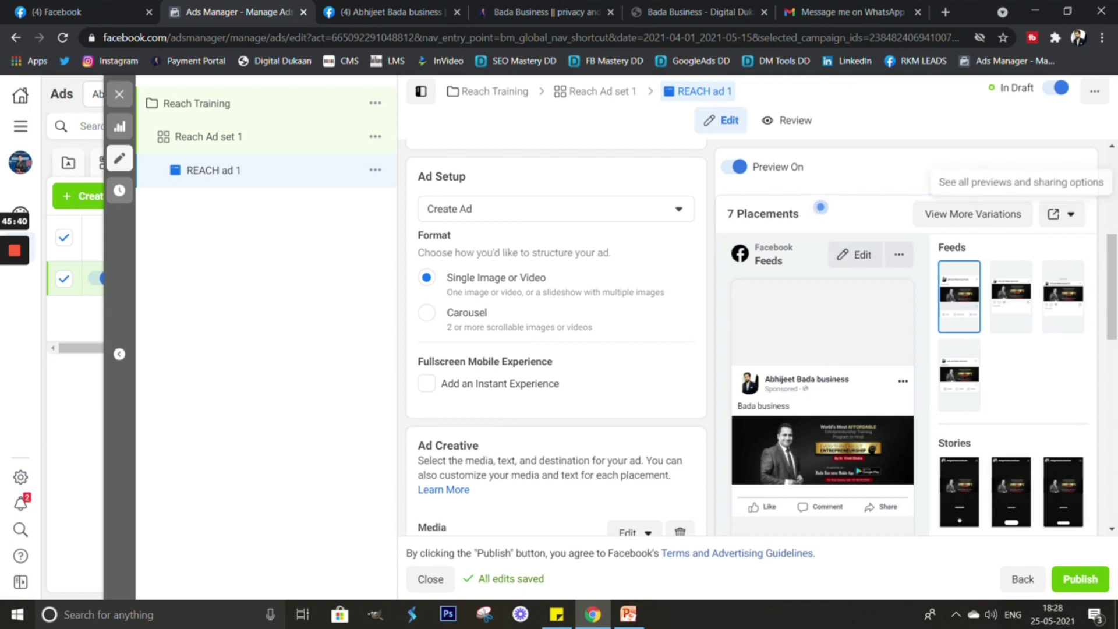
# Replace the ad's media with the BANNER.jpg FREE WEBINAR image.
pyautogui.scroll(-2, 821, 206)
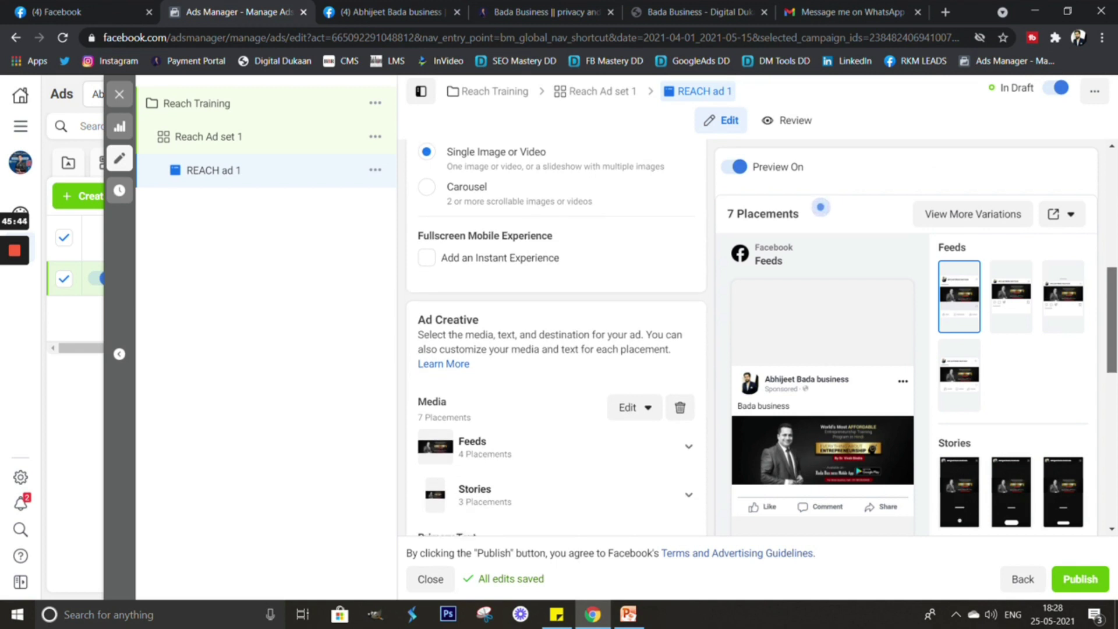
pyautogui.scroll(-2, 820, 207)
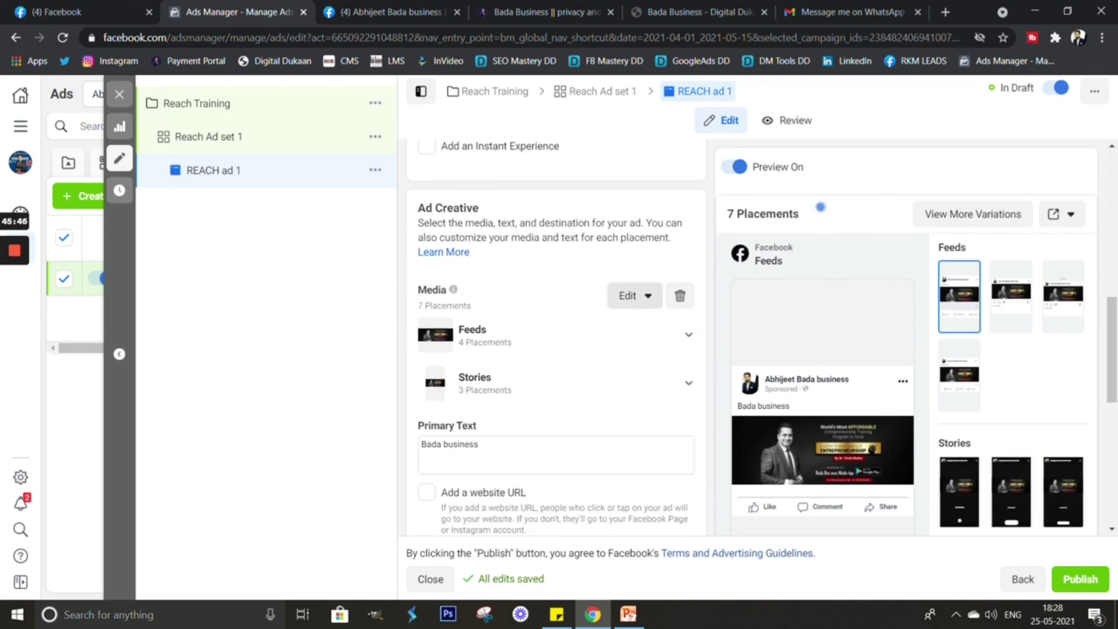
pyautogui.click(634, 295)
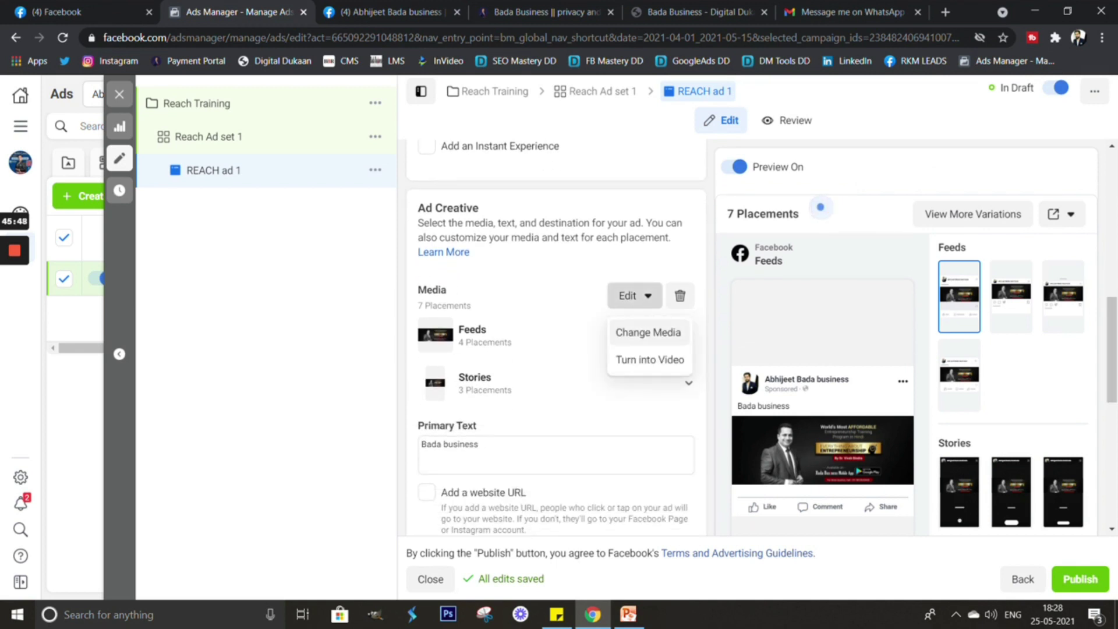
pyautogui.click(648, 332)
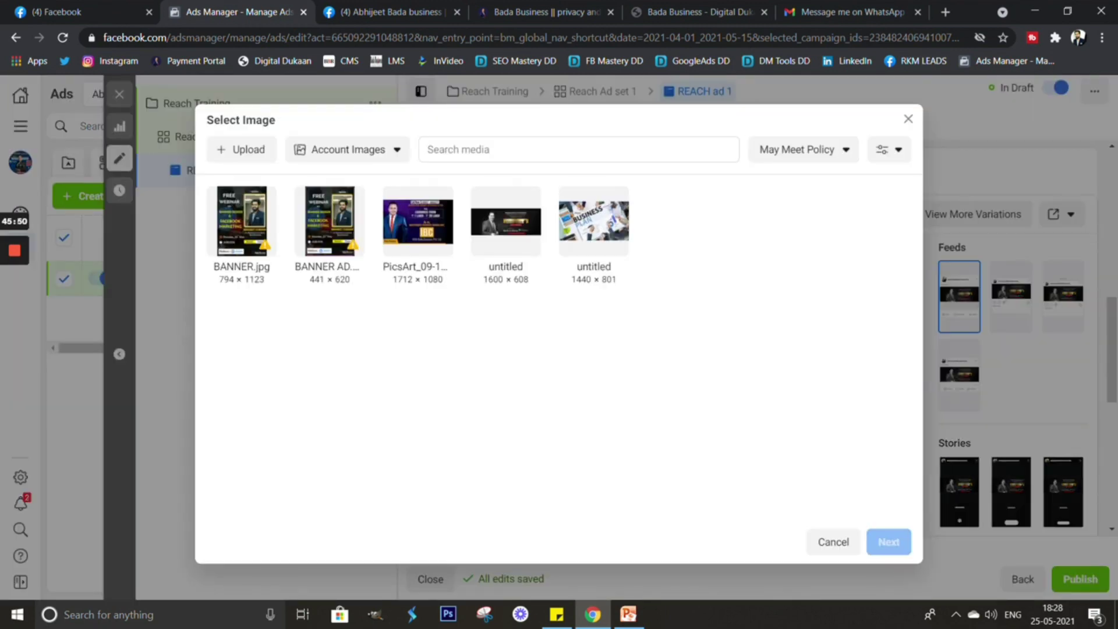
pyautogui.click(241, 221)
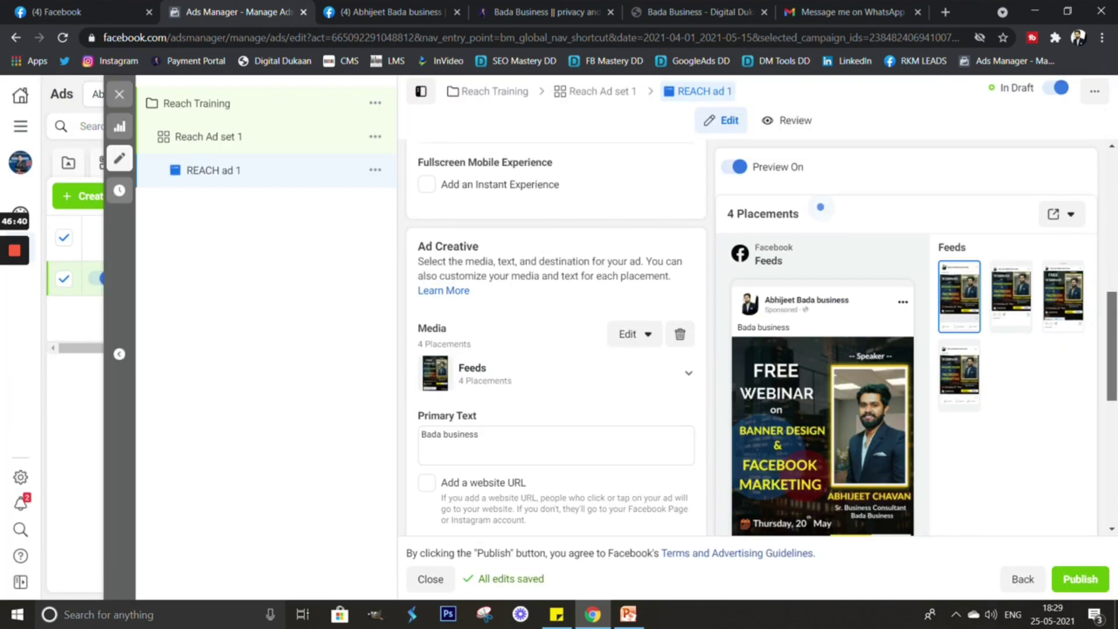
pyautogui.scroll(-3, 556, 338)
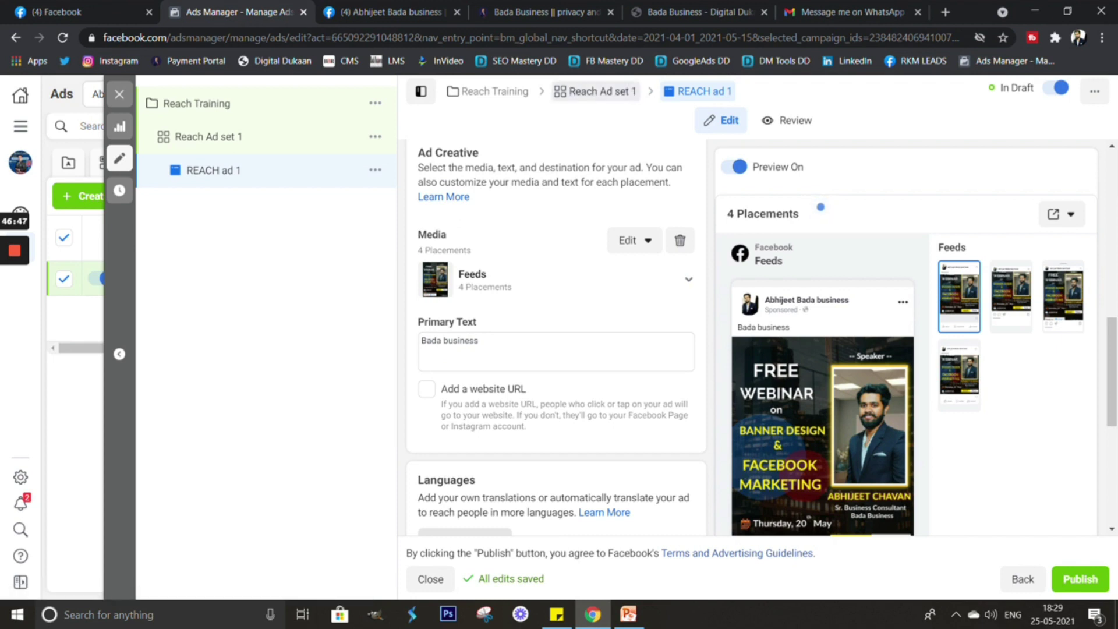
pyautogui.click(595, 91)
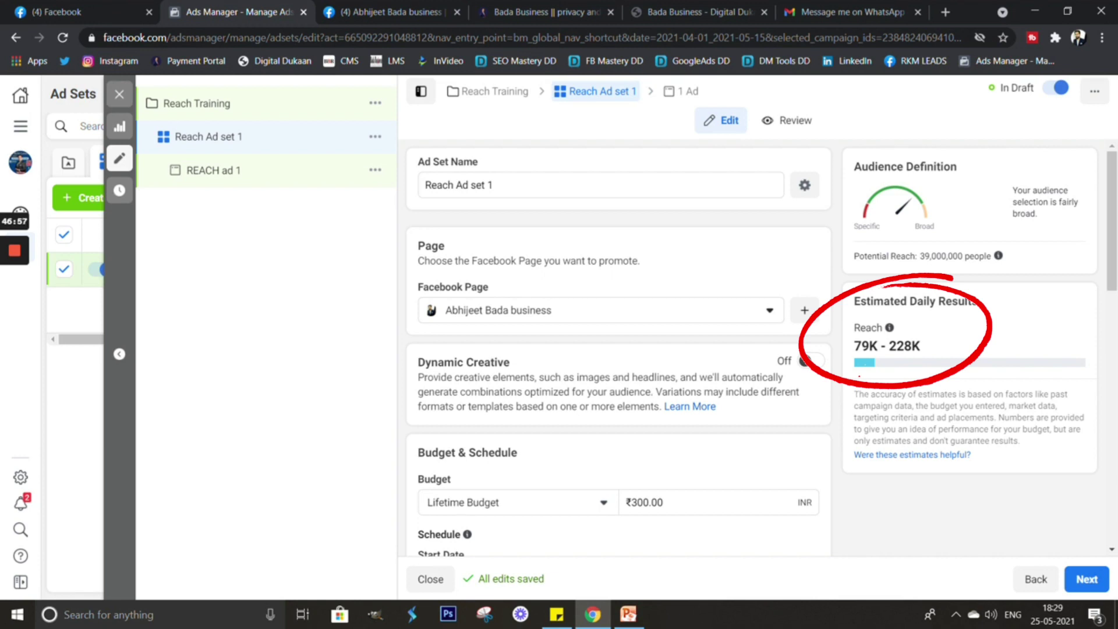
# Go back to the REACH ad 1 editor after checking the ad set's estimates.
pyautogui.scroll(-6, 618, 349)
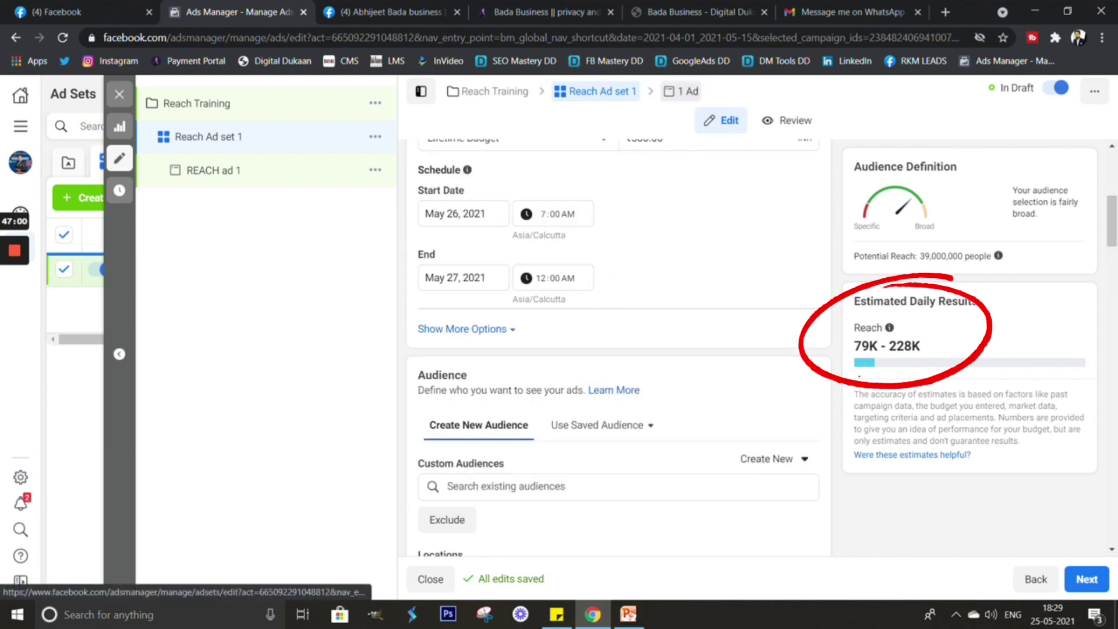
pyautogui.click(213, 170)
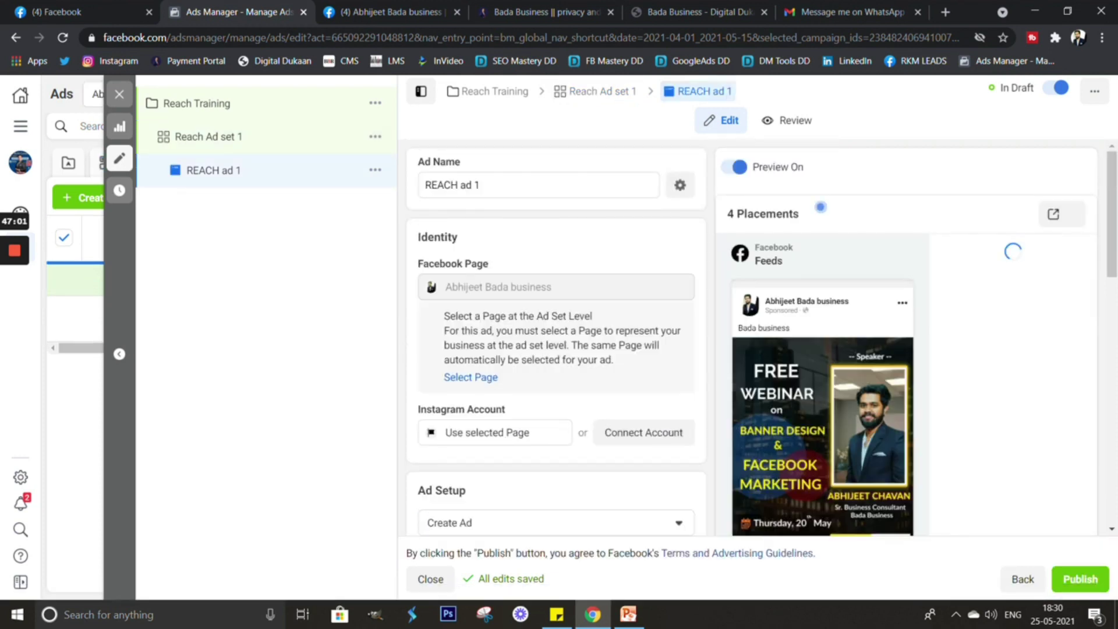
# Replace the primary text 'Bada business' with the FREE WEBINAR paragraph copied from Sticky Notes.
pyautogui.scroll(-3, 556, 337)
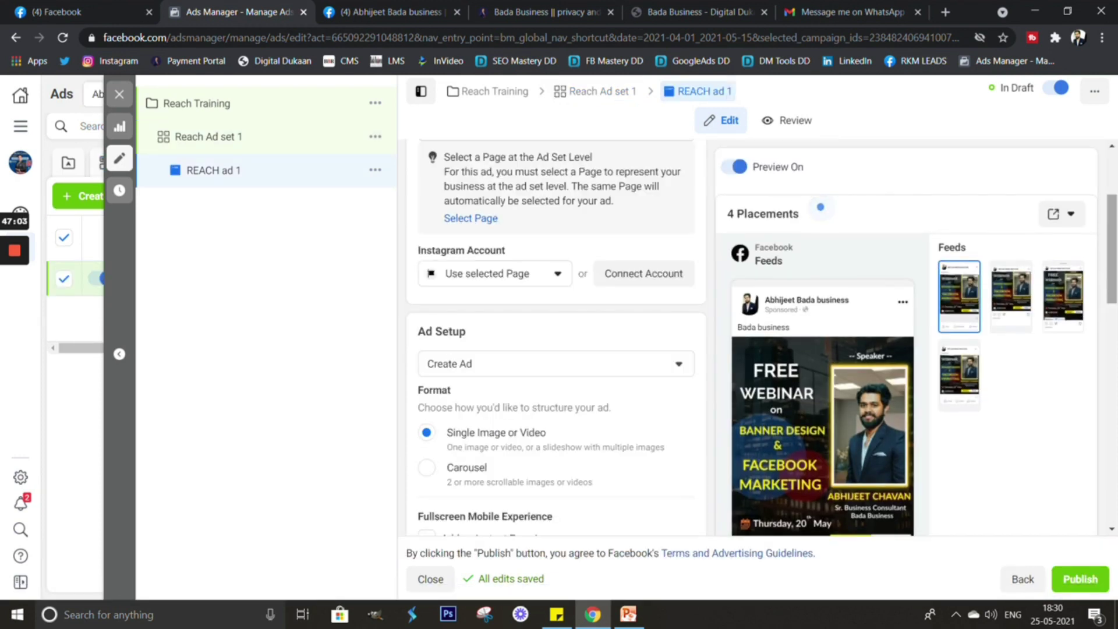
pyautogui.scroll(-6, 556, 338)
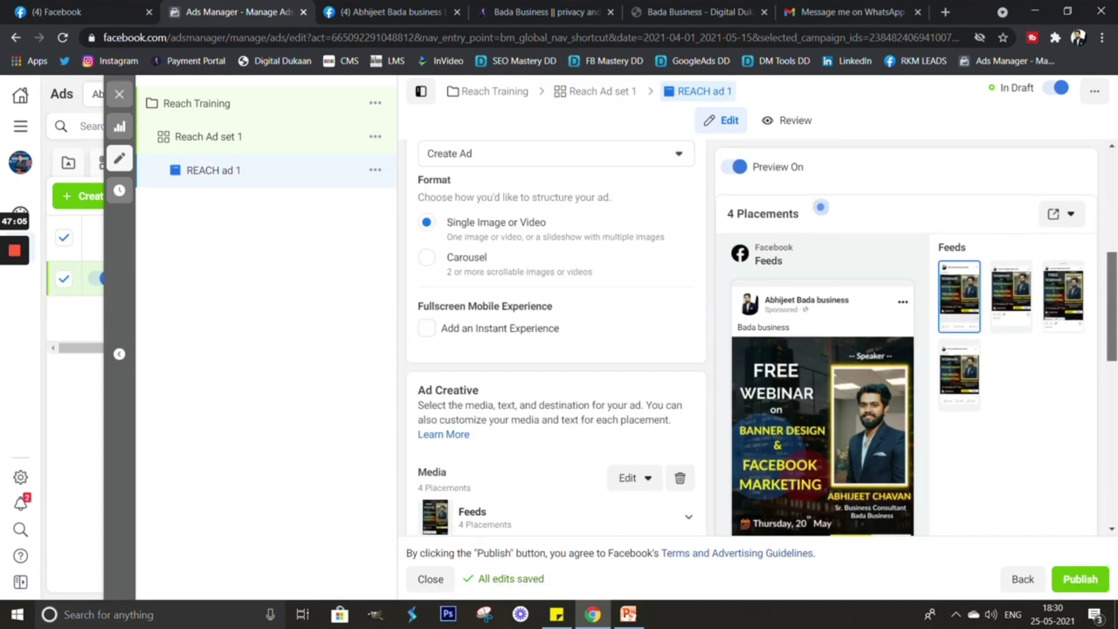
pyautogui.scroll(-2, 556, 337)
pyautogui.scroll(-1, 556, 338)
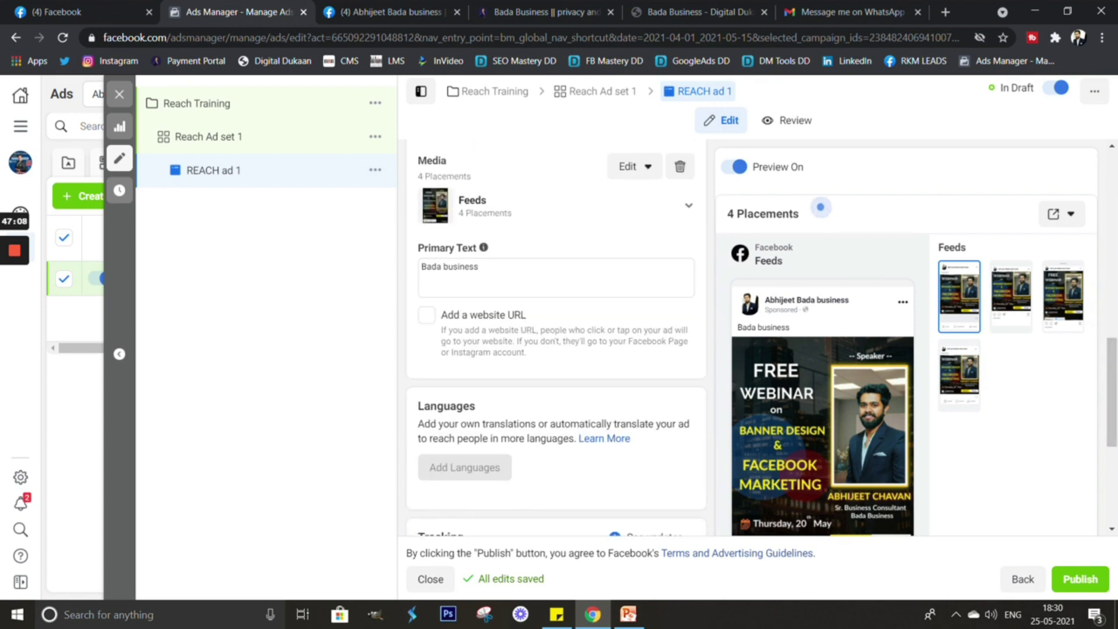
pyautogui.click(524, 276)
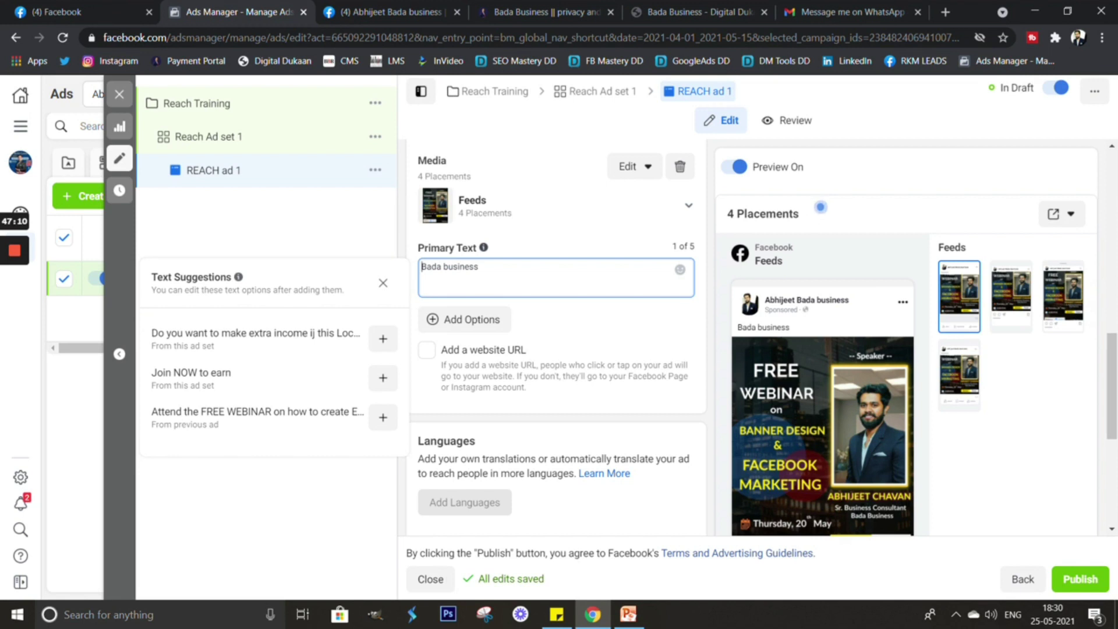
pyautogui.click(557, 614)
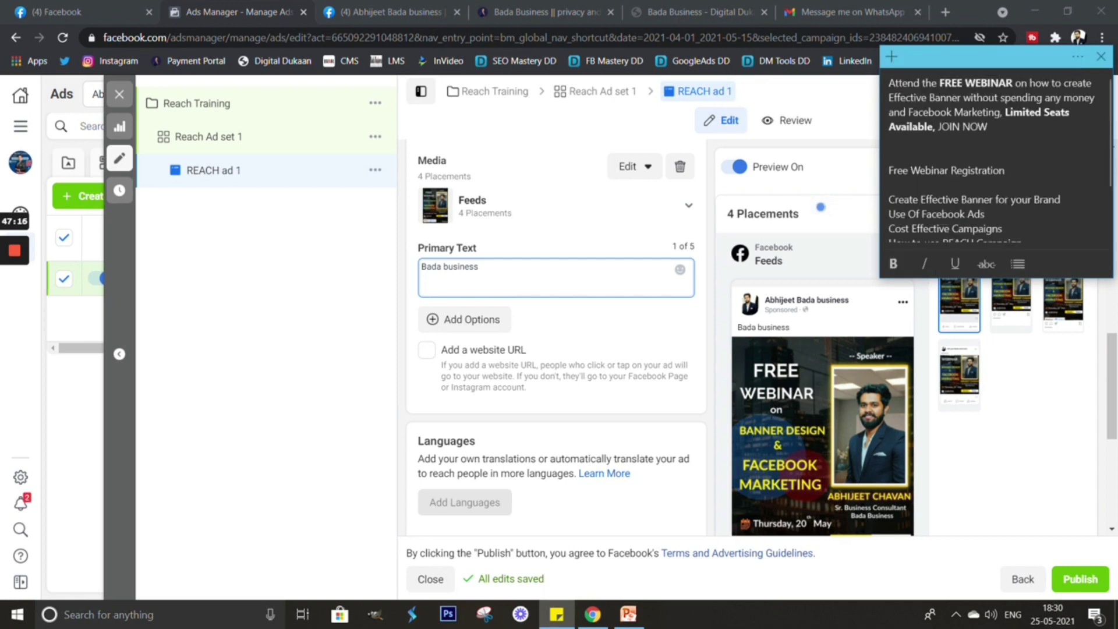
pyautogui.hotkey('ctrl', 'shift', 'Home')
pyautogui.hotkey('ctrl', 'c')
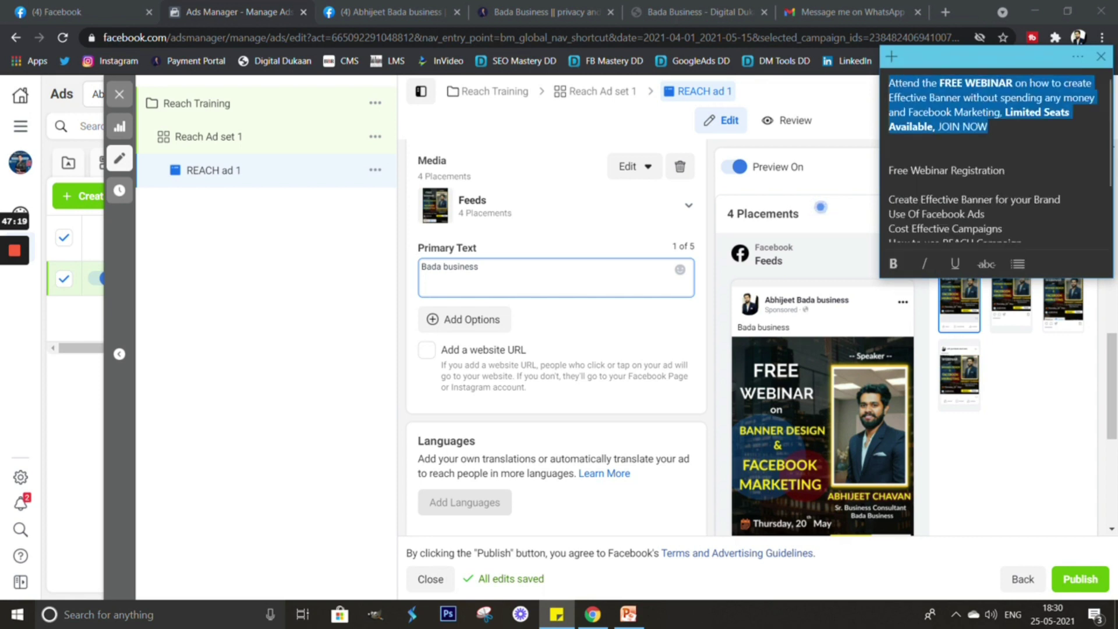
pyautogui.hotkey('alt', 'Tab')
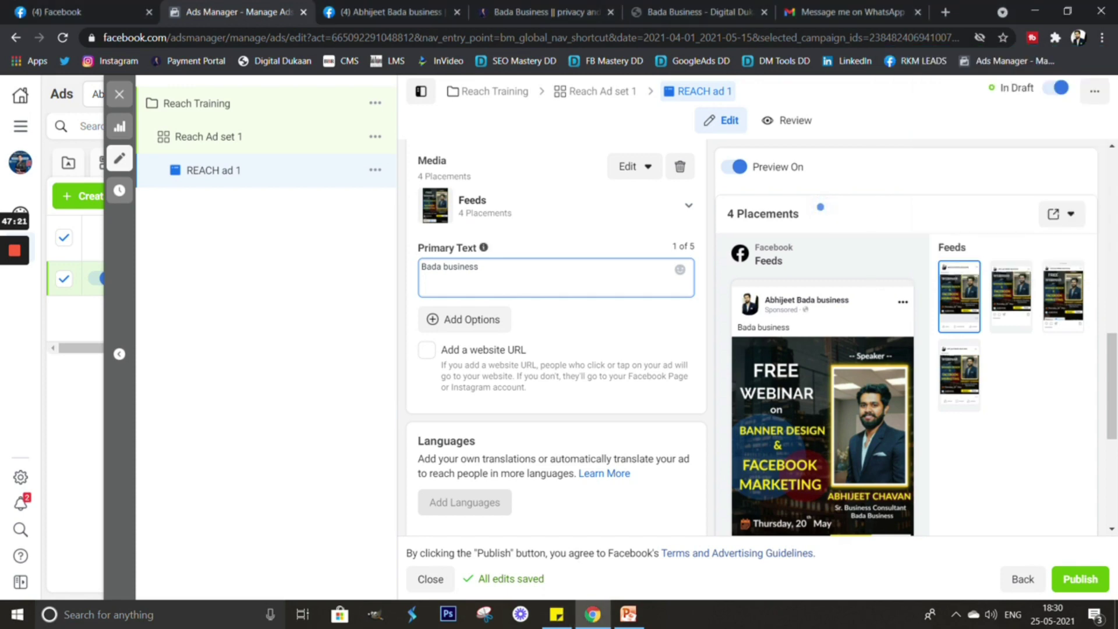
pyautogui.hotkey('ctrl', 'a')
pyautogui.hotkey('ctrl', 'v')
pyautogui.scroll(4, 556, 337)
# Enable the 'Add a website URL' option for the ad.
pyautogui.scroll(-1, 556, 338)
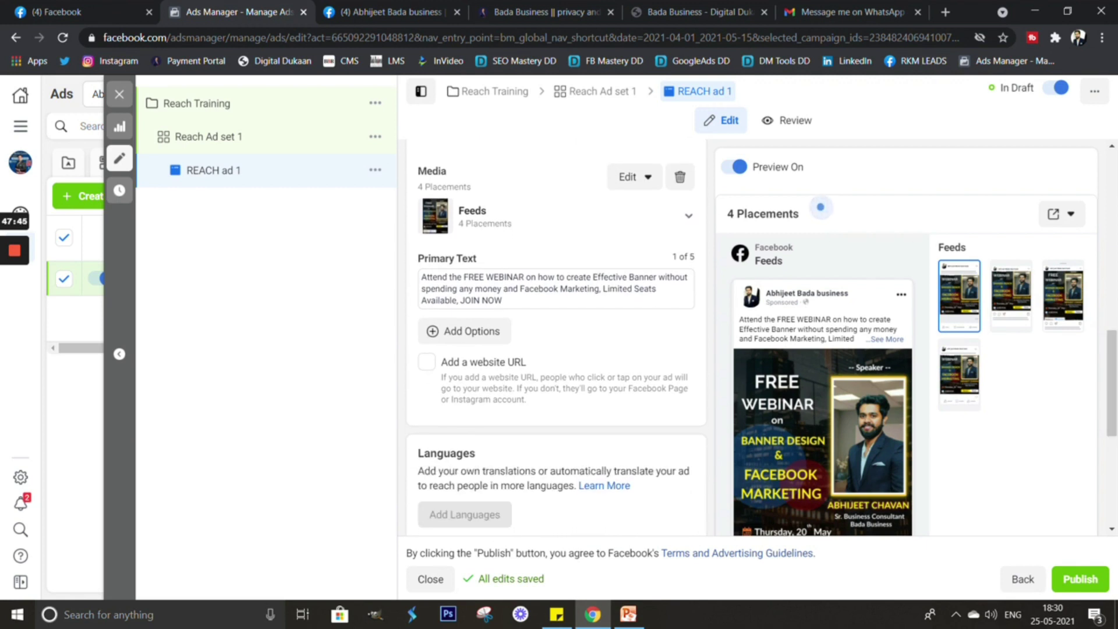
pyautogui.click(426, 361)
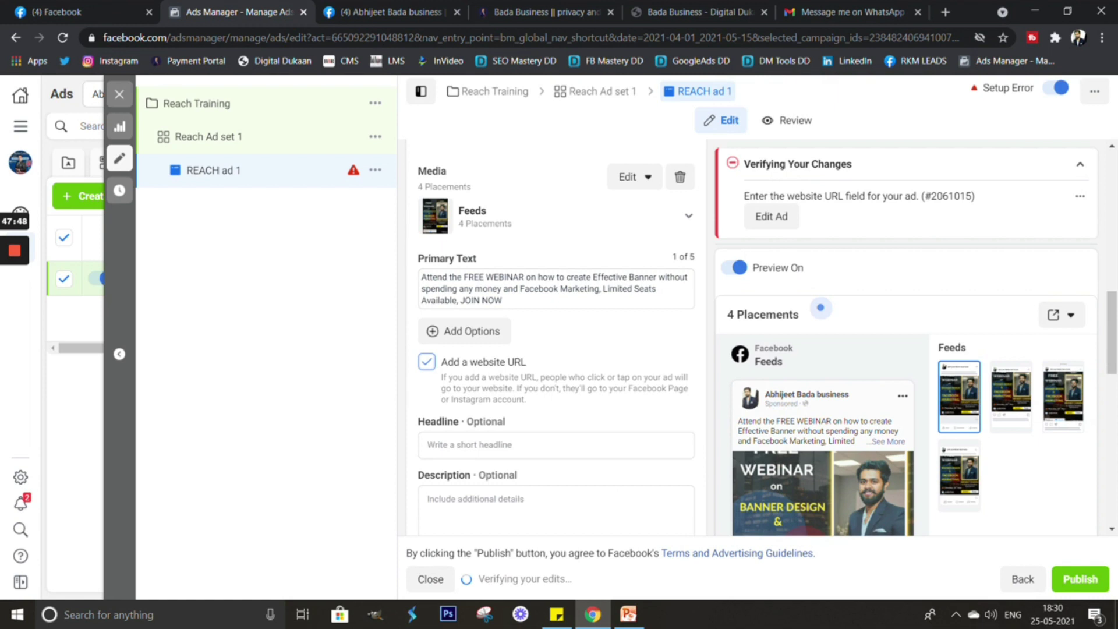
pyautogui.scroll(-2, 556, 337)
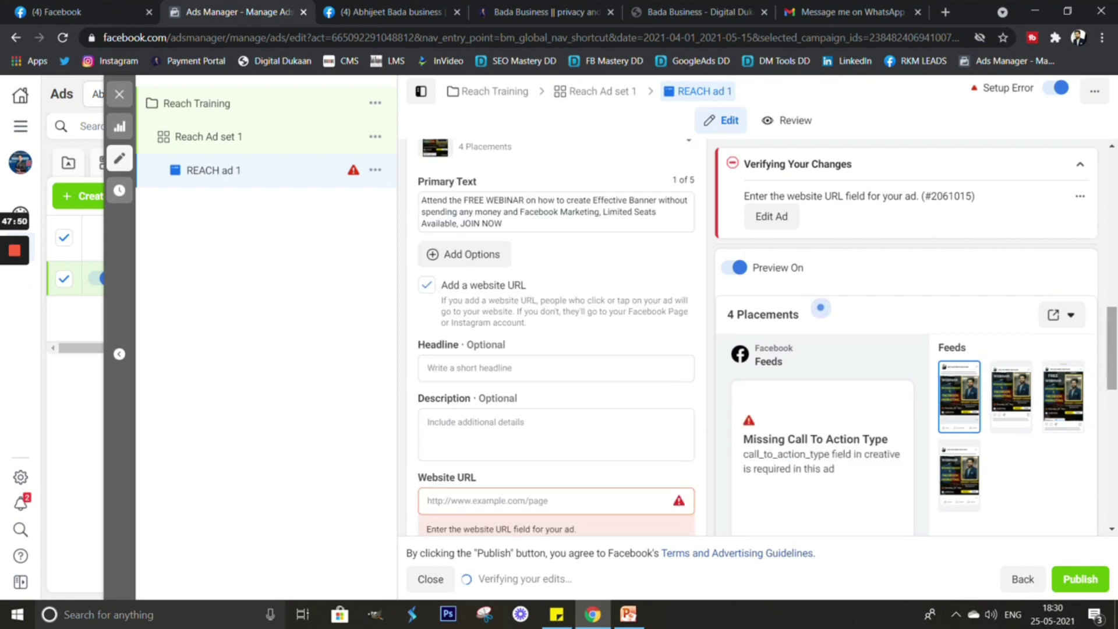
pyautogui.scroll(-4, 556, 337)
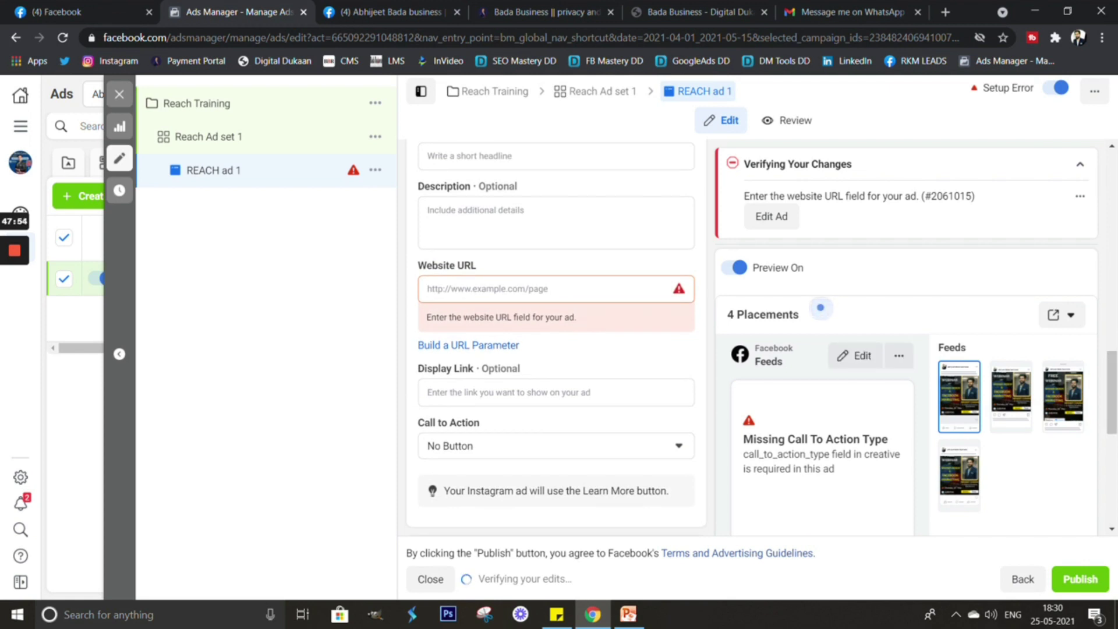
# Set the call-to-action button to Apply Now.
pyautogui.click(556, 446)
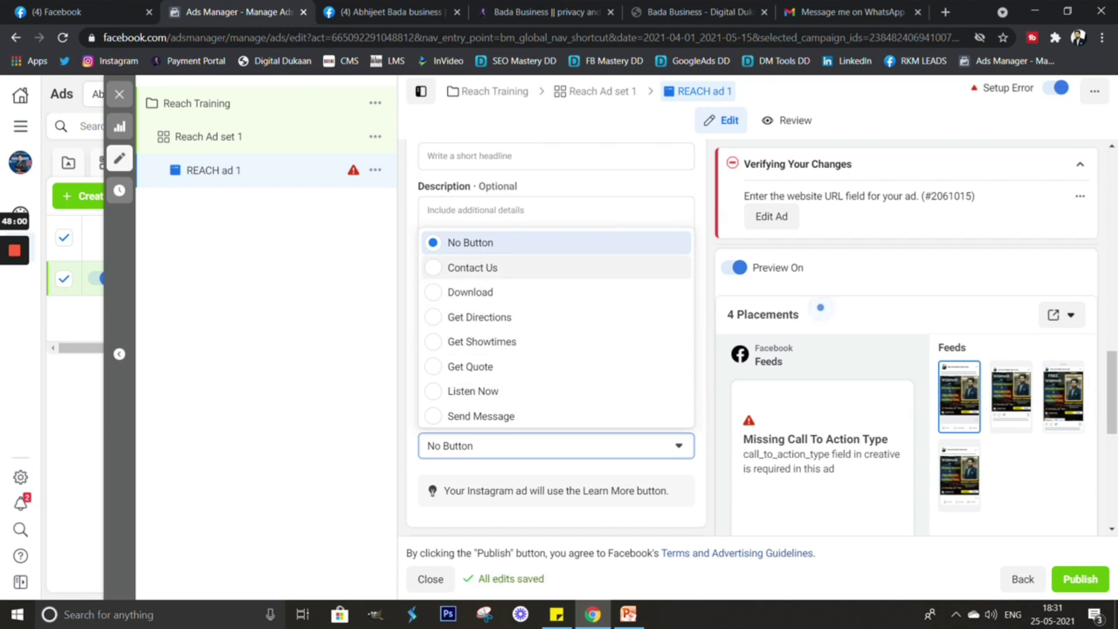
pyautogui.scroll(-3, 556, 326)
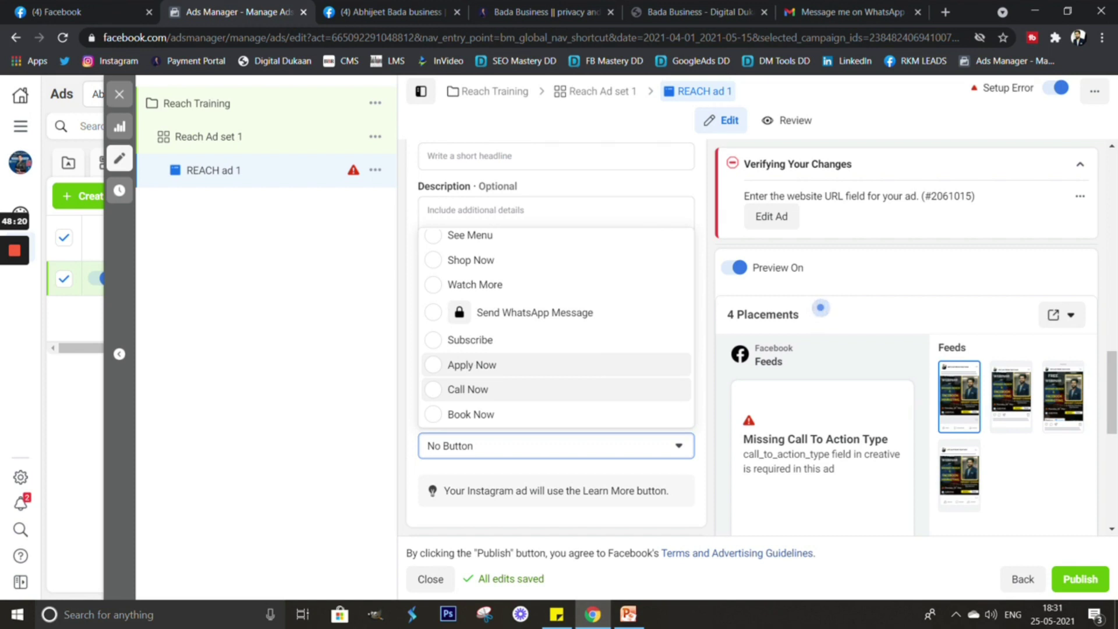
pyautogui.click(471, 365)
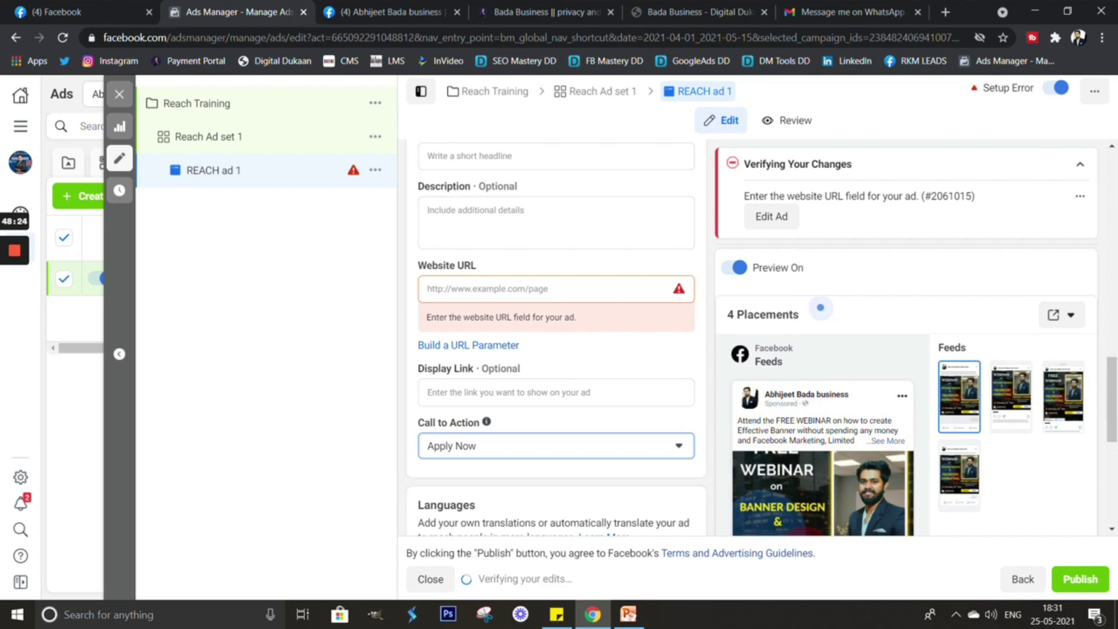
pyautogui.click(429, 289)
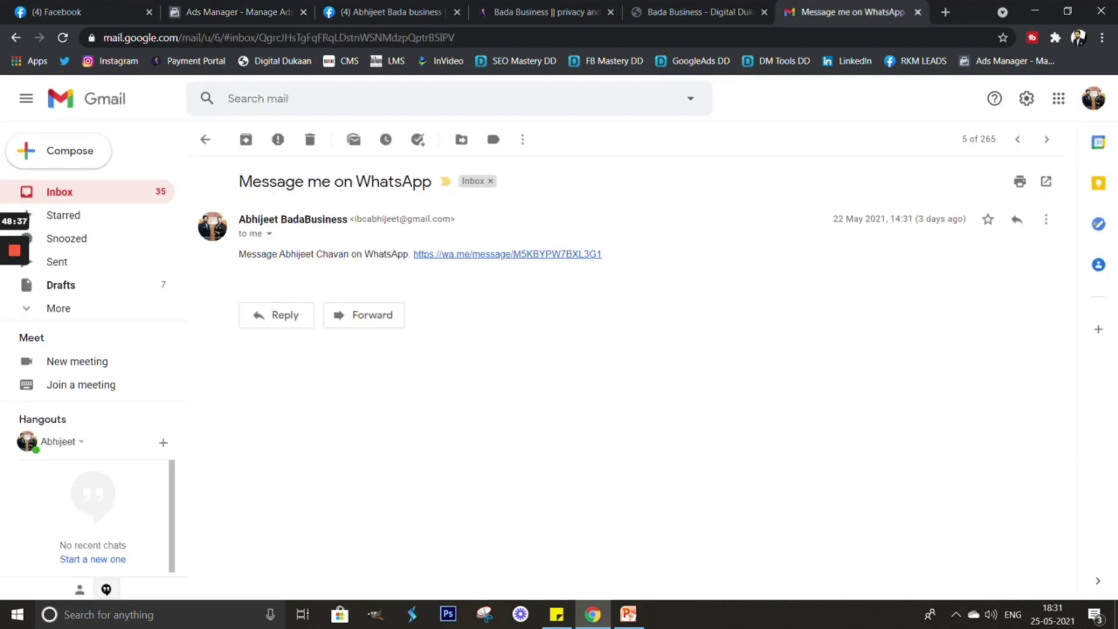
# Select the wa.me link in Gmail's 'Message me on WhatsApp' email.
pyautogui.moveTo(602, 253); pyautogui.dragTo(413, 254)
pyautogui.hotkey('ctrl', 'c')
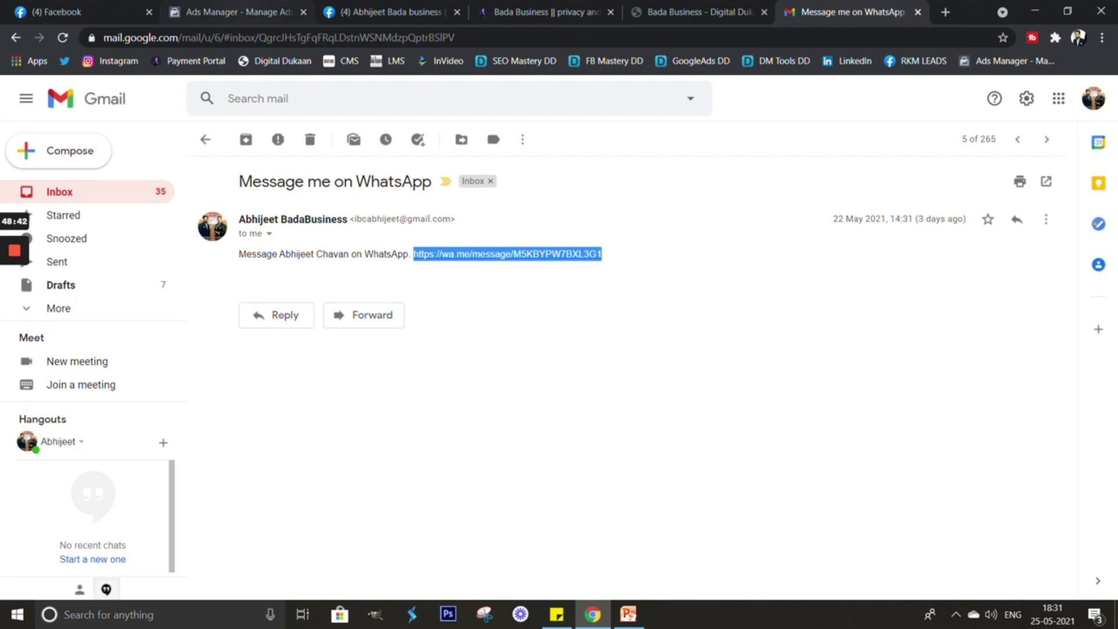
pyautogui.hotkey('ctrl', '2')
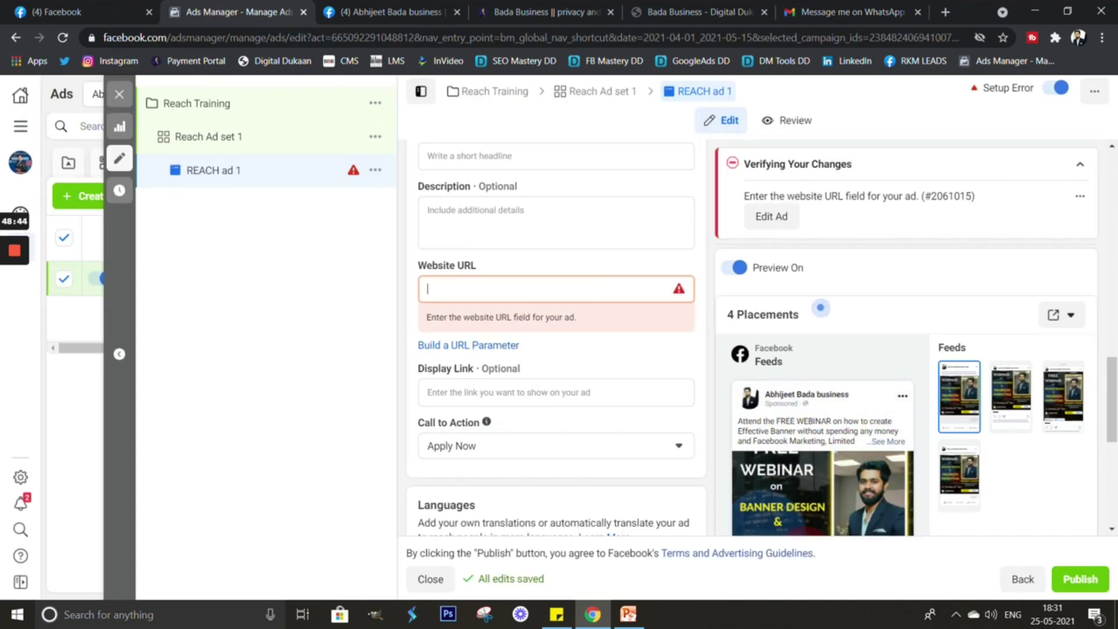
# Paste the wa.me WhatsApp link into the Website URL field.
pyautogui.hotkey('ctrl', 'v')
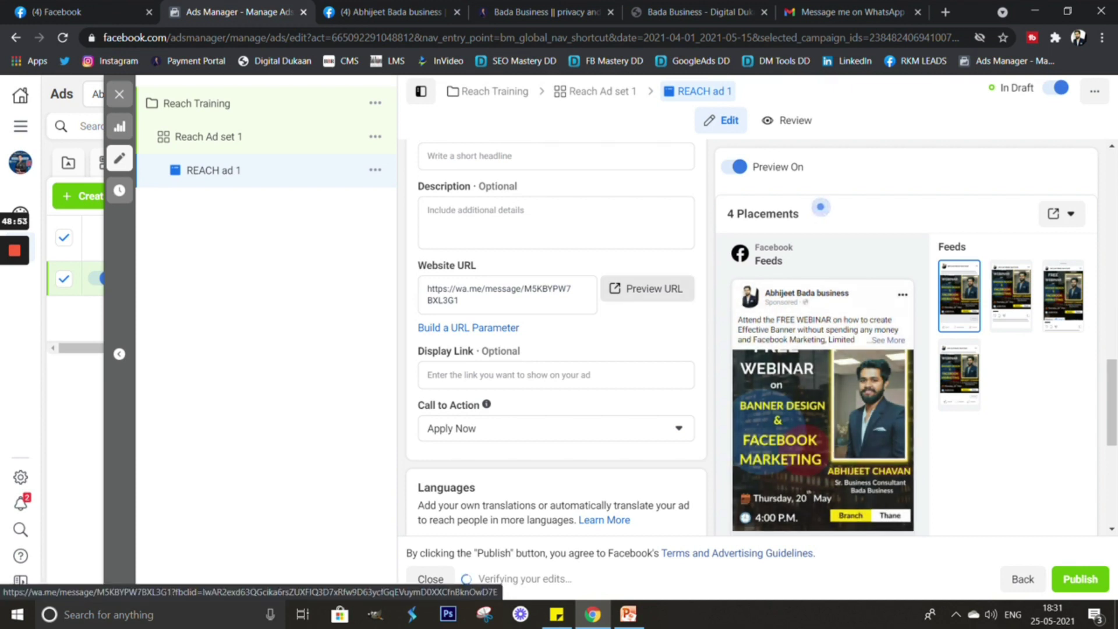
# Preview the URL to confirm it opens a prefilled WhatsApp chat, then return to the ad.
pyautogui.click(646, 288)
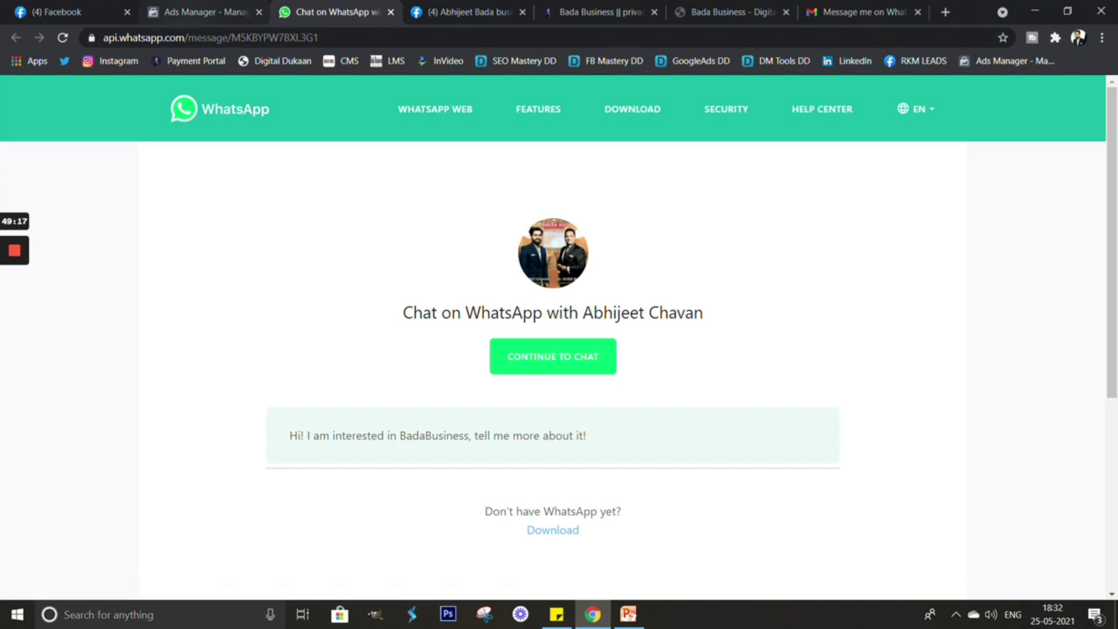
pyautogui.click(198, 11)
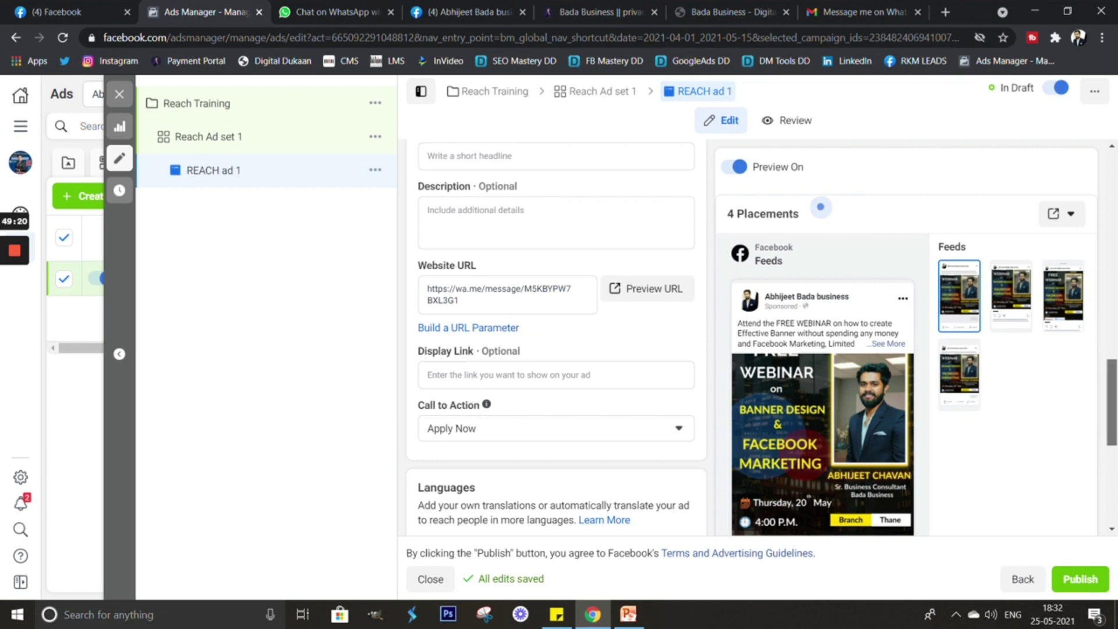
# Enter the headline 'Click for free registration'.
pyautogui.scroll(-2, 820, 206)
pyautogui.scroll(2, 820, 206)
pyautogui.scroll(-1, 820, 207)
pyautogui.scroll(-1, 821, 207)
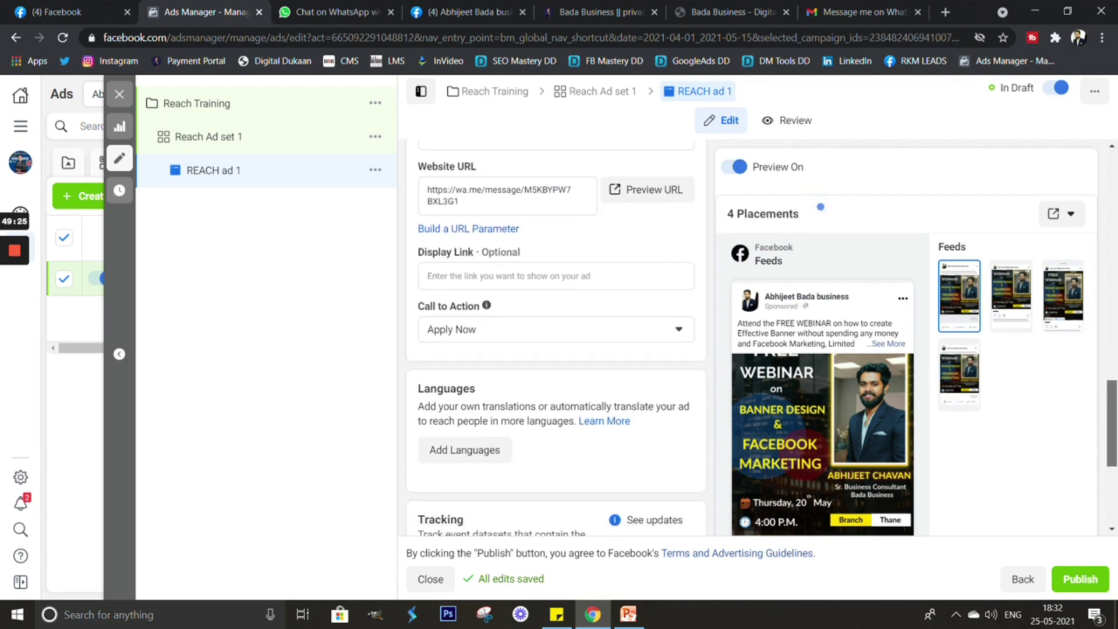
pyautogui.scroll(1, 821, 207)
pyautogui.scroll(-4, 820, 207)
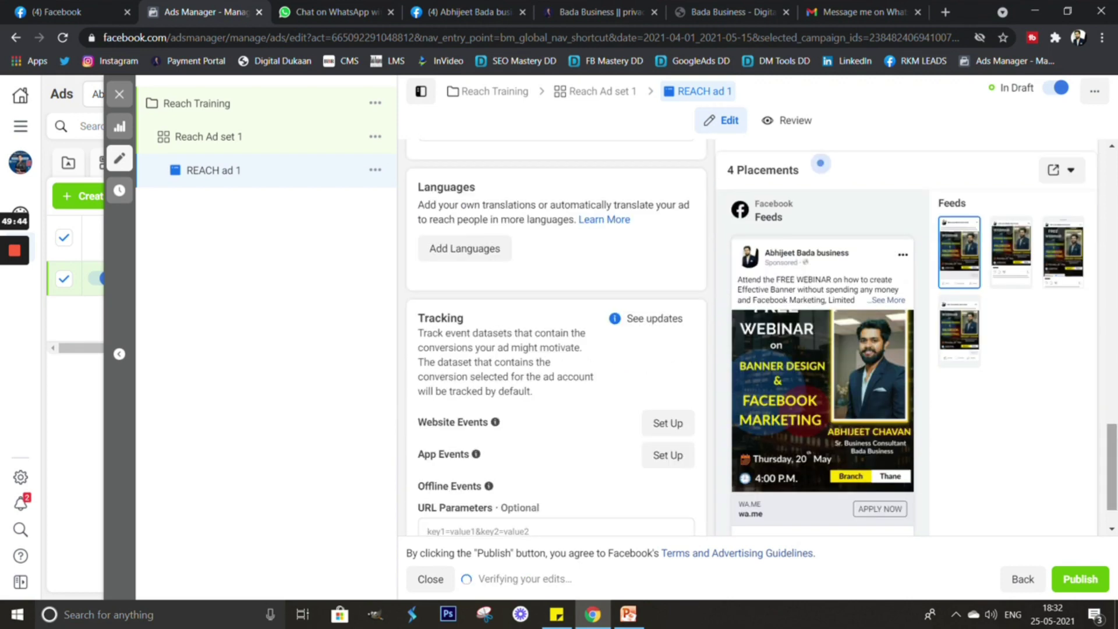
pyautogui.scroll(5, 820, 207)
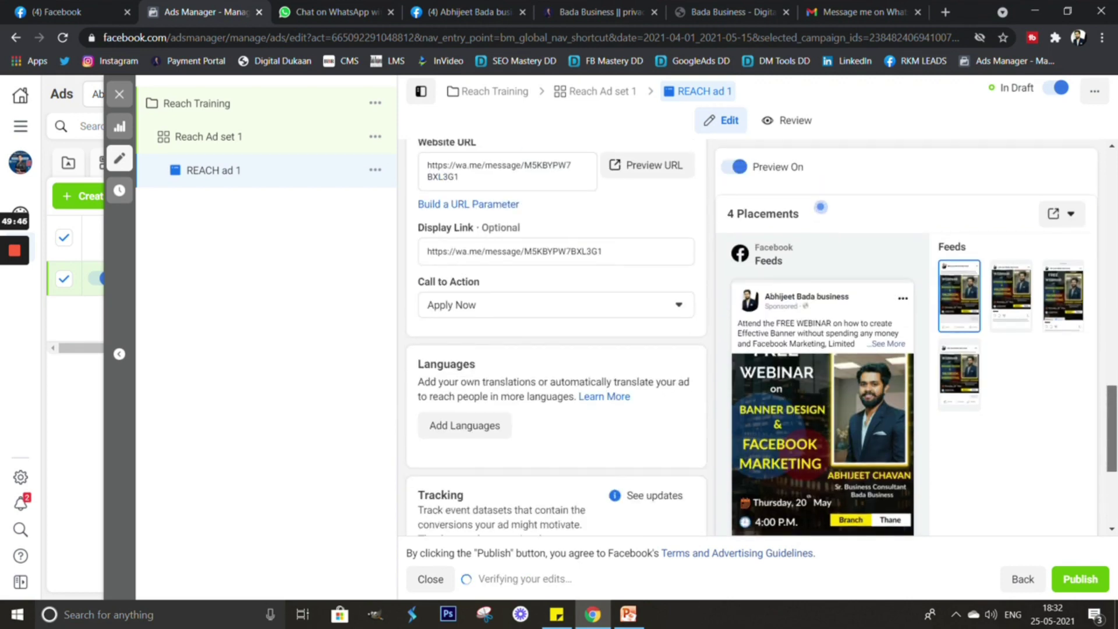
pyautogui.scroll(3, 820, 206)
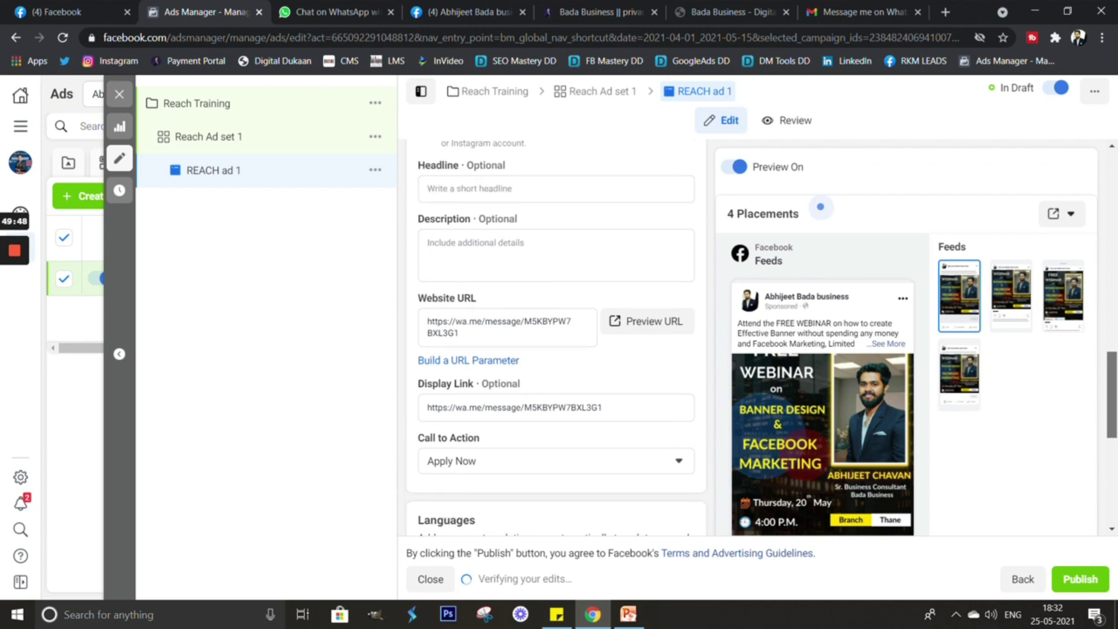
pyautogui.click(513, 198)
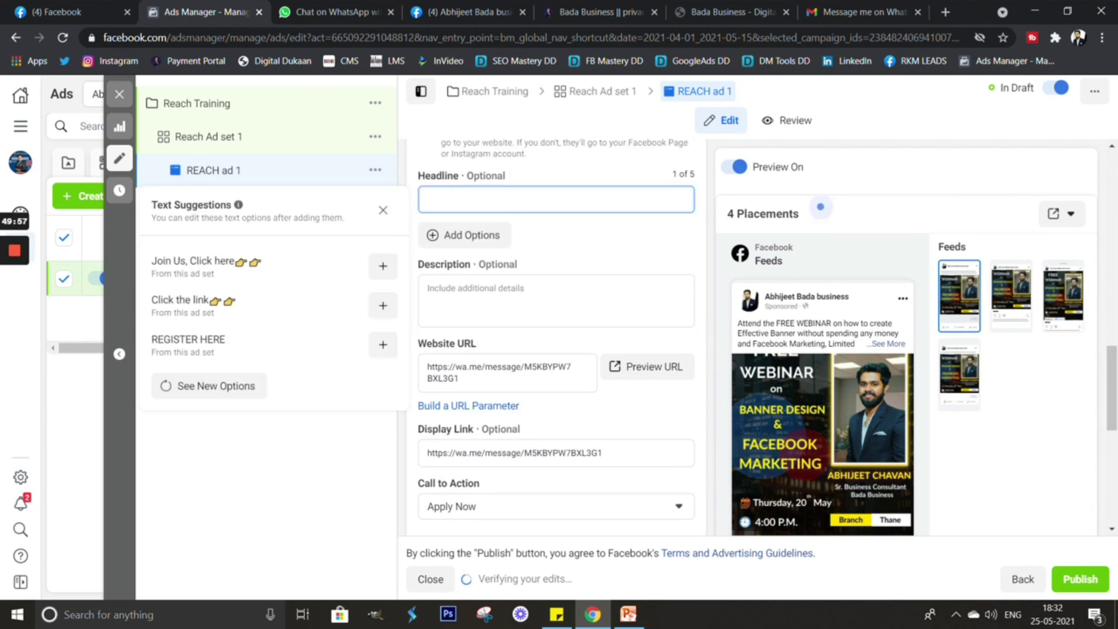
pyautogui.write('Click for ')
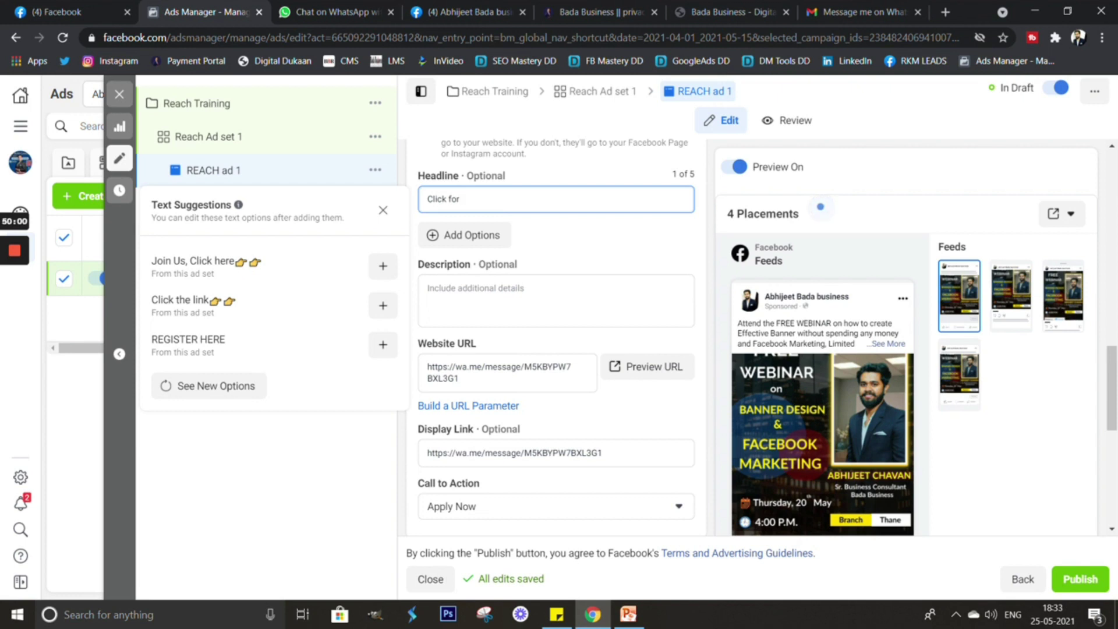
pyautogui.write('free registration')
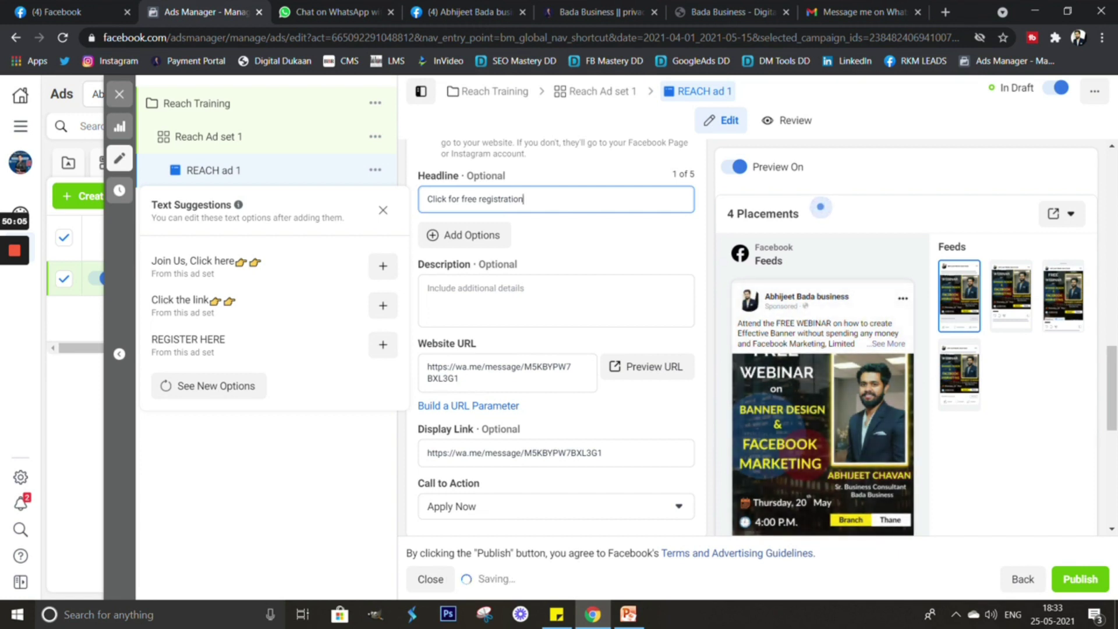
pyautogui.press('Escape')
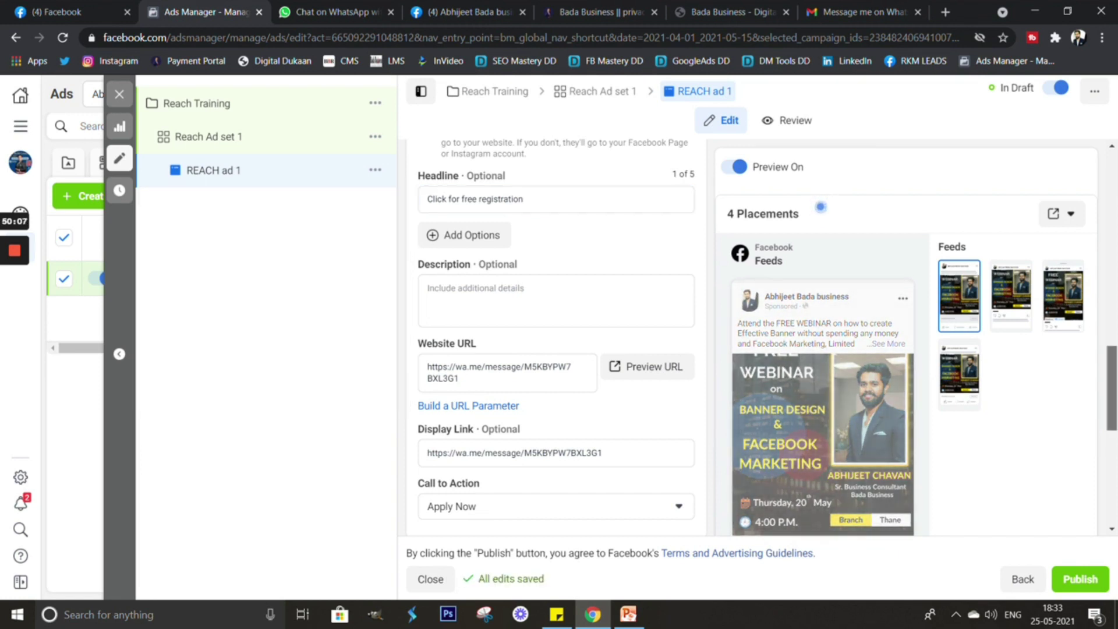
# Check the new headline under the banner in the ad preview.
pyautogui.scroll(-3, 556, 338)
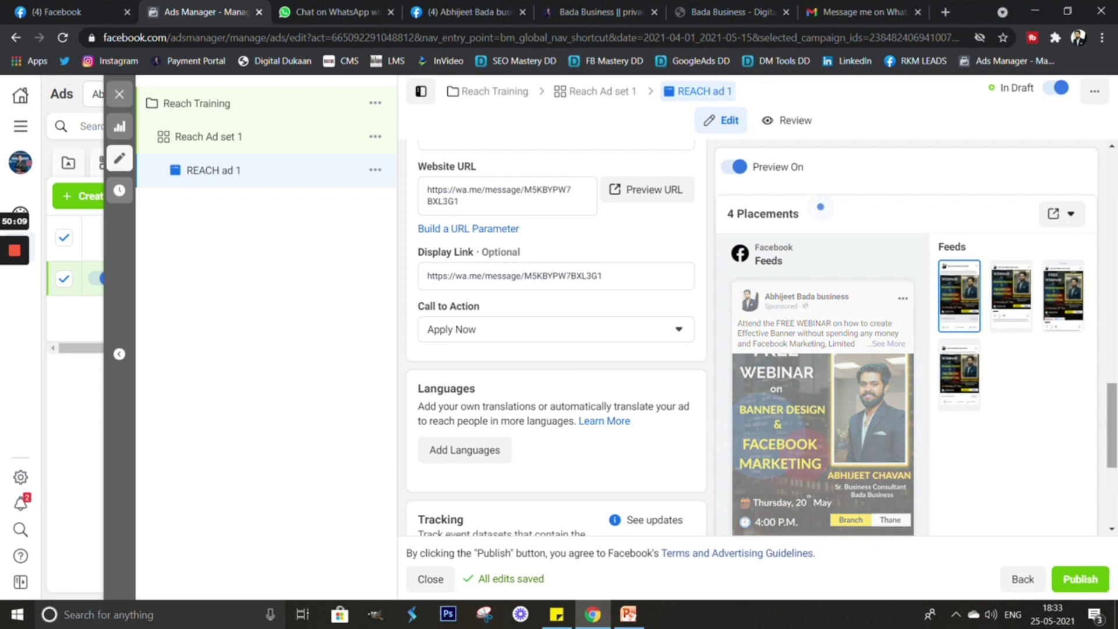
pyautogui.scroll(-1, 556, 338)
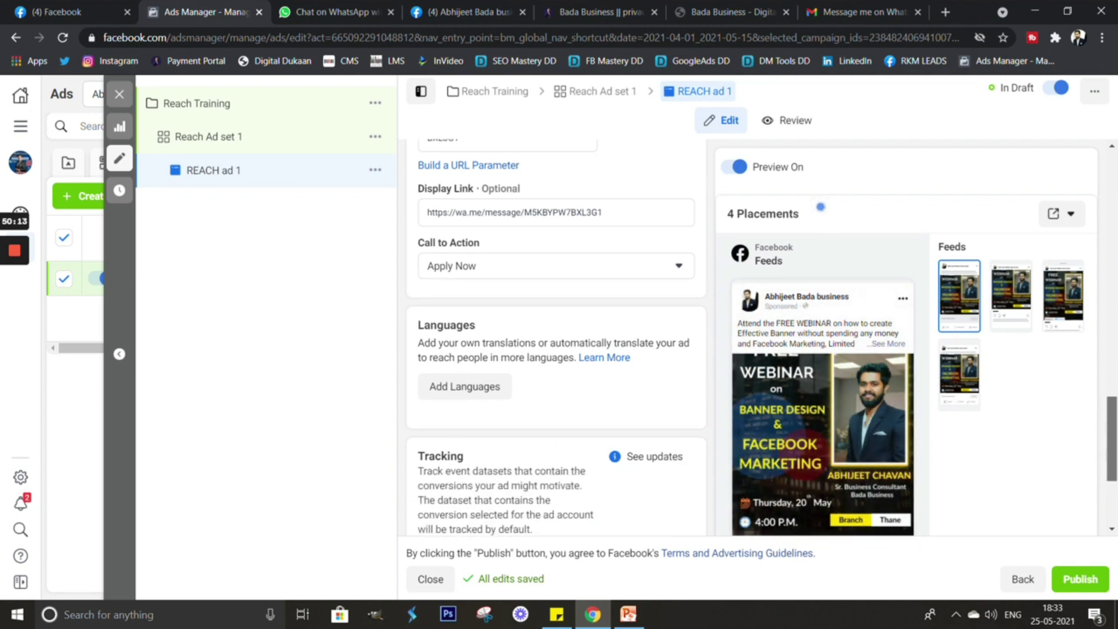
pyautogui.scroll(-3, 556, 338)
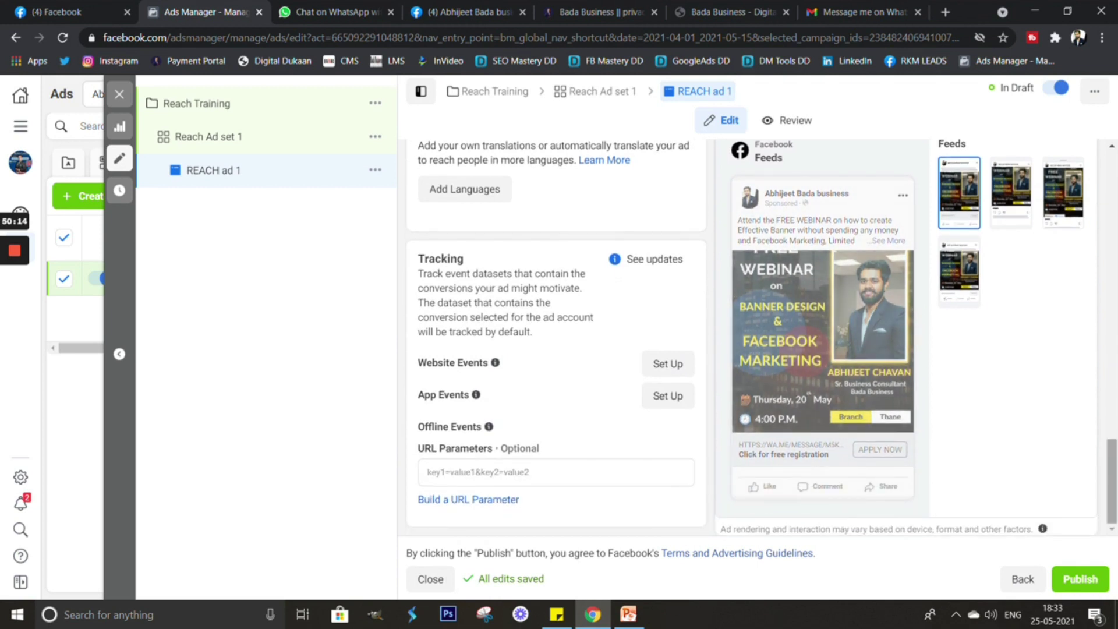
pyautogui.moveTo(823, 429); pyautogui.dragTo(839, 441)
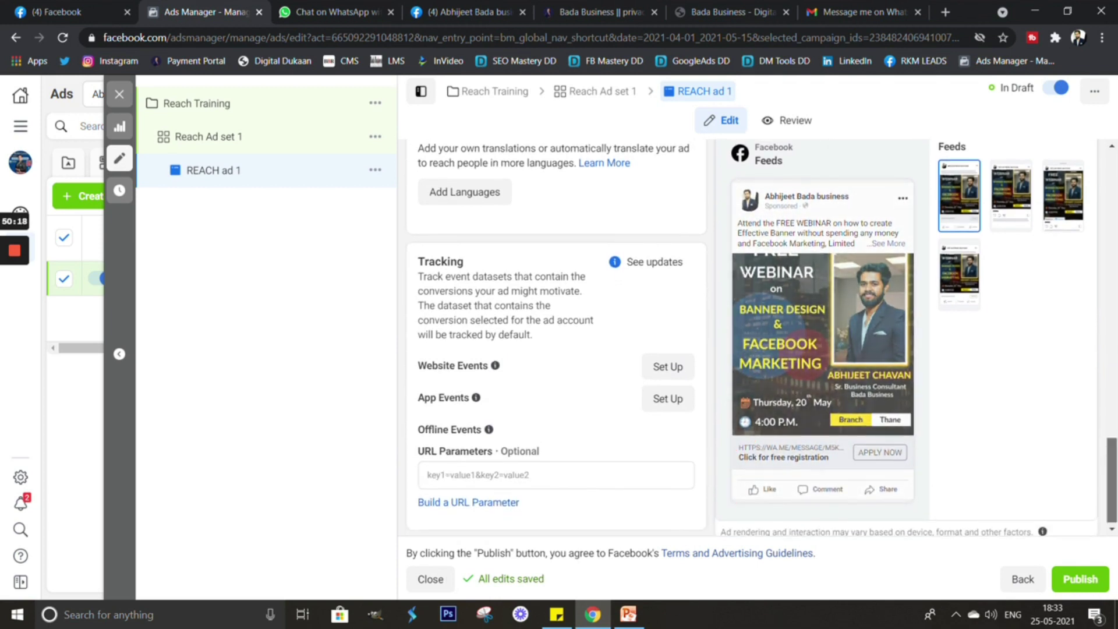
pyautogui.scroll(3, 820, 206)
pyautogui.scroll(2, 820, 206)
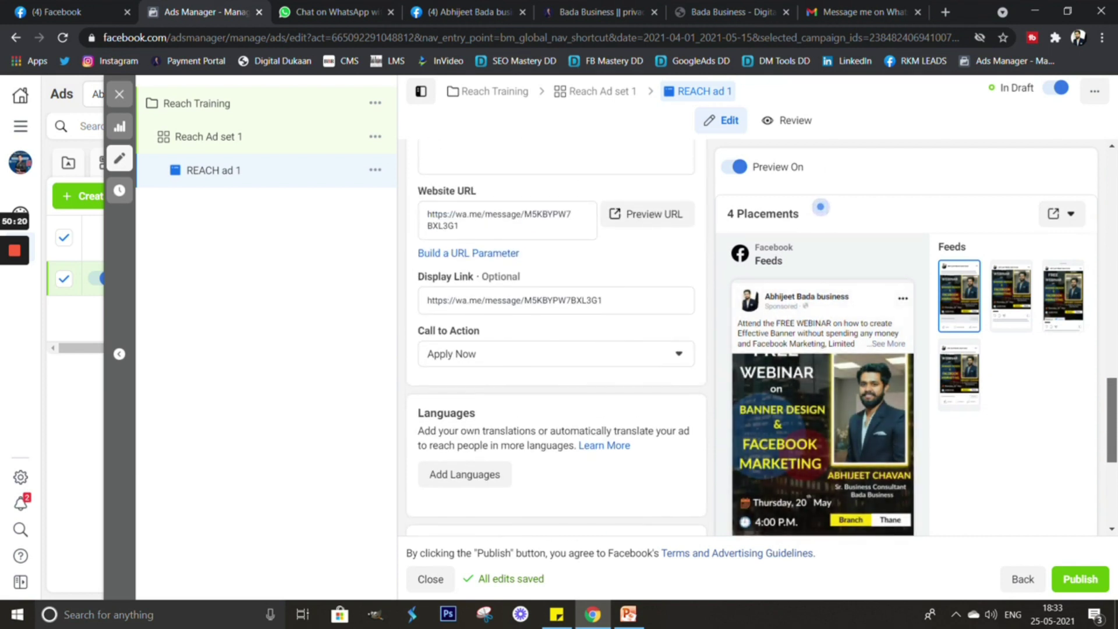
pyautogui.scroll(4, 820, 206)
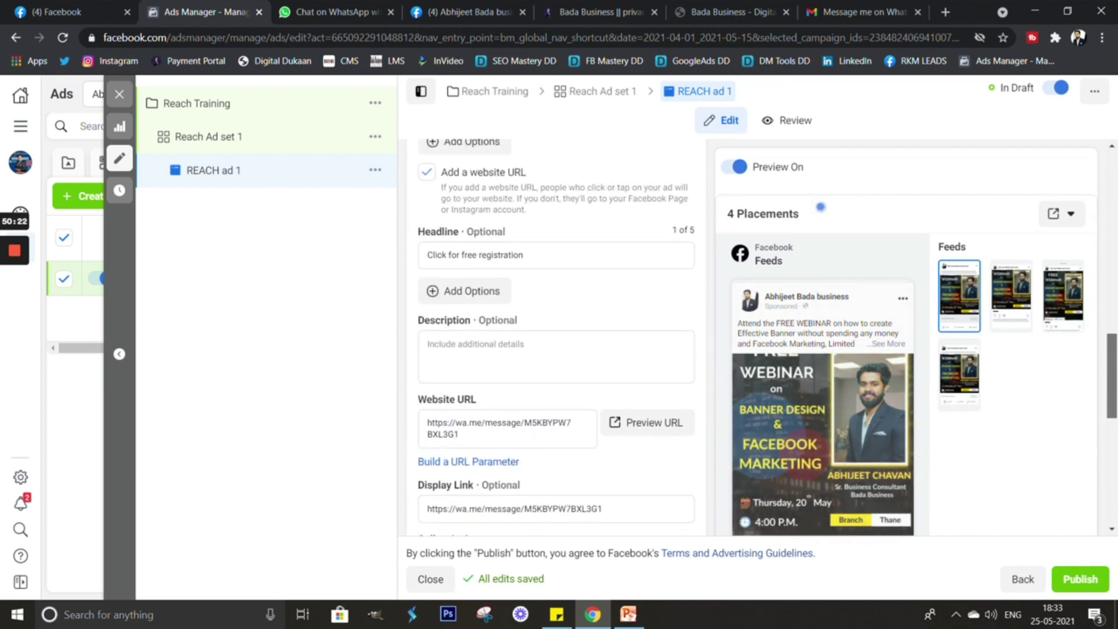
pyautogui.scroll(1, 820, 206)
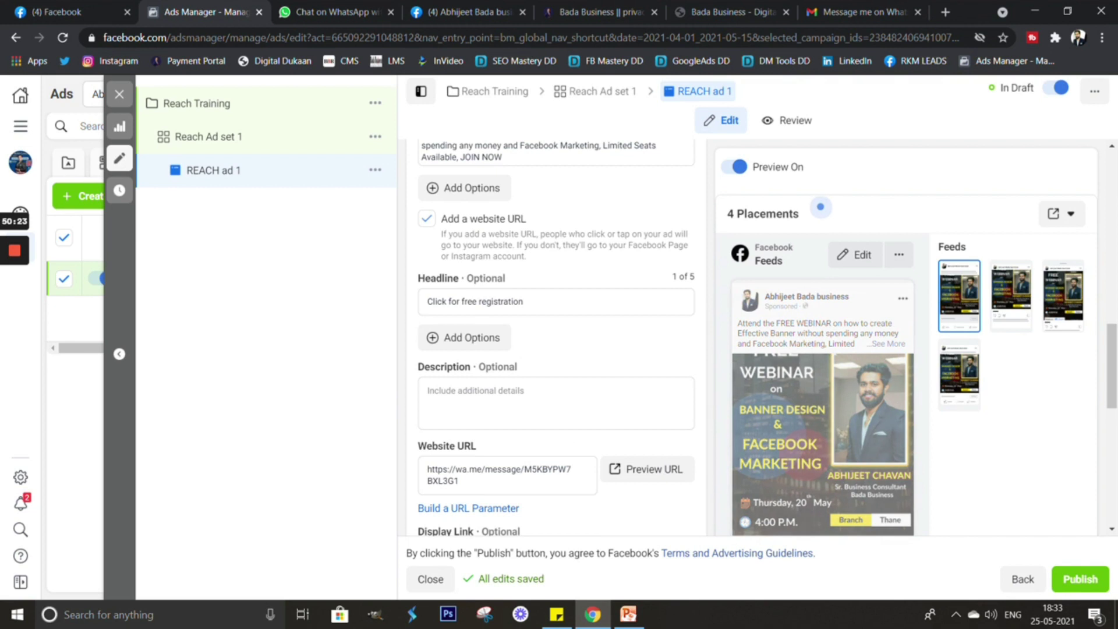
# Add the description 'Connect to know more' below the headline.
pyautogui.click(524, 301)
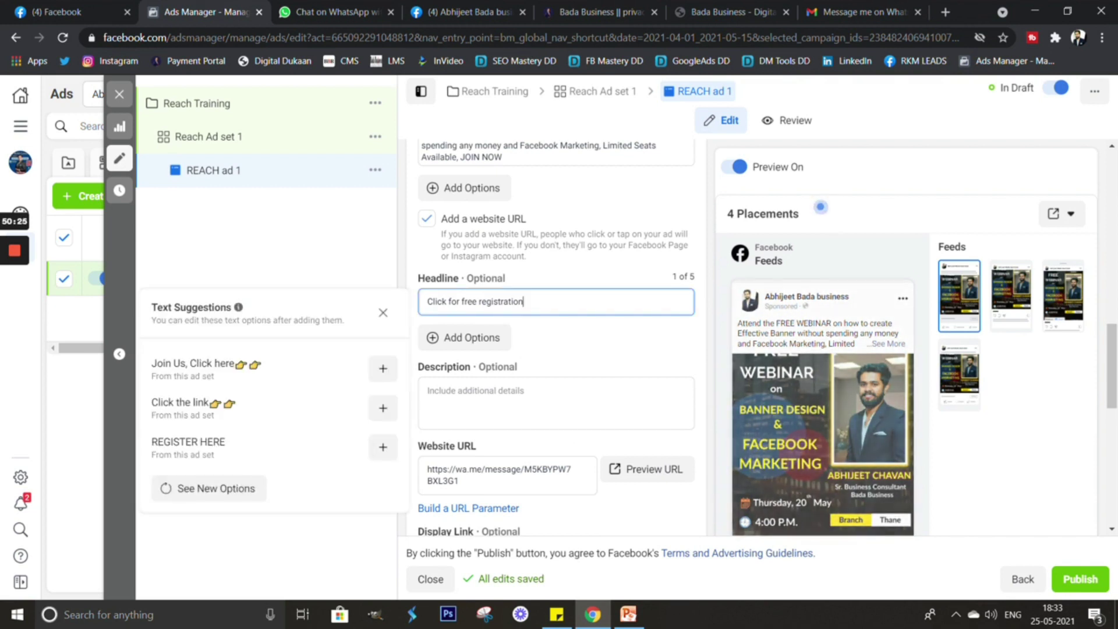
pyautogui.click(431, 390)
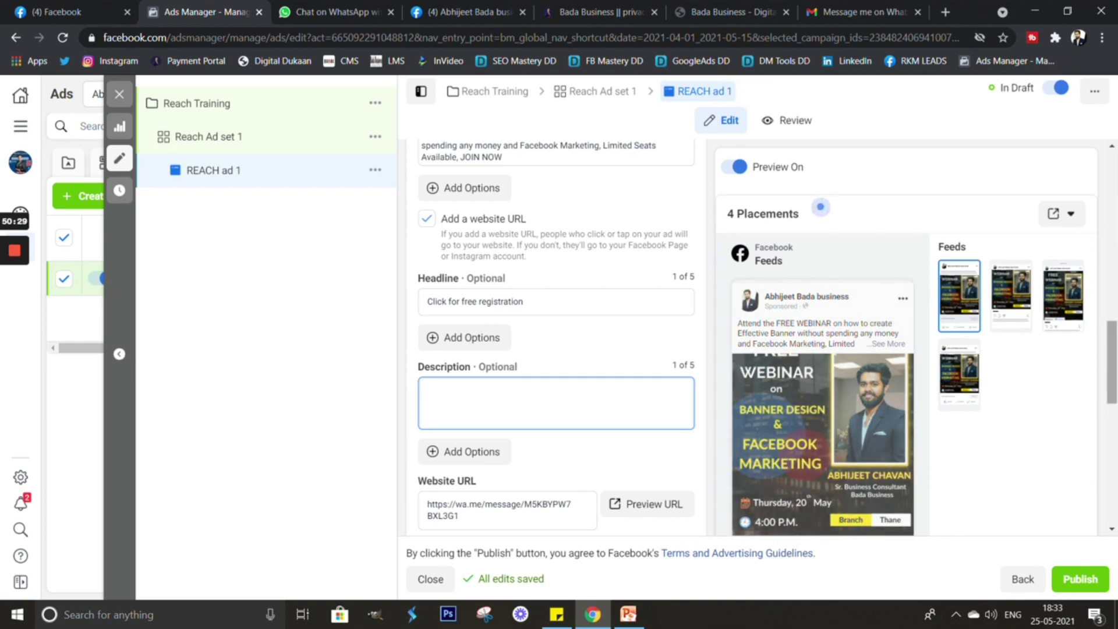
pyautogui.scroll(-7, 556, 338)
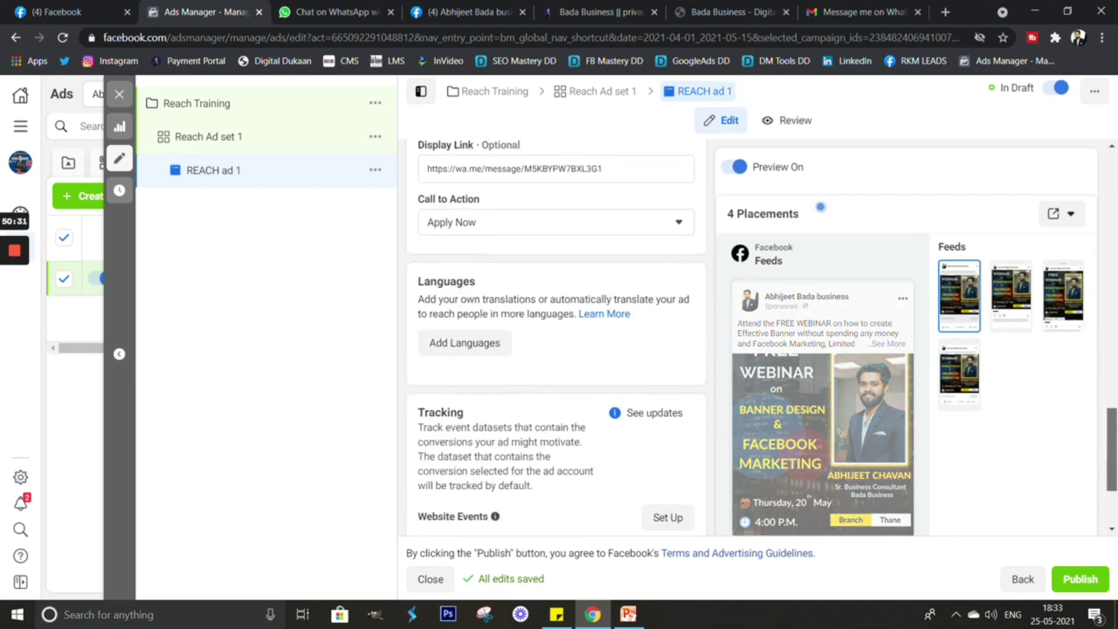
pyautogui.scroll(-3, 751, 338)
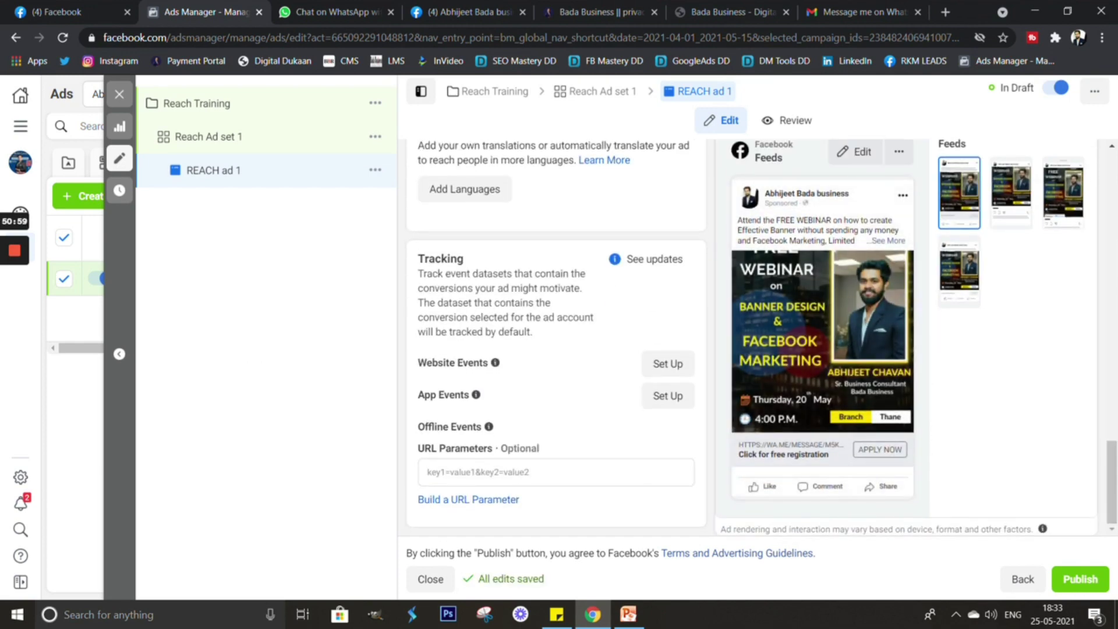
pyautogui.scroll(4, 751, 338)
pyautogui.scroll(1, 556, 338)
pyautogui.scroll(-2, 556, 338)
pyautogui.scroll(2, 556, 337)
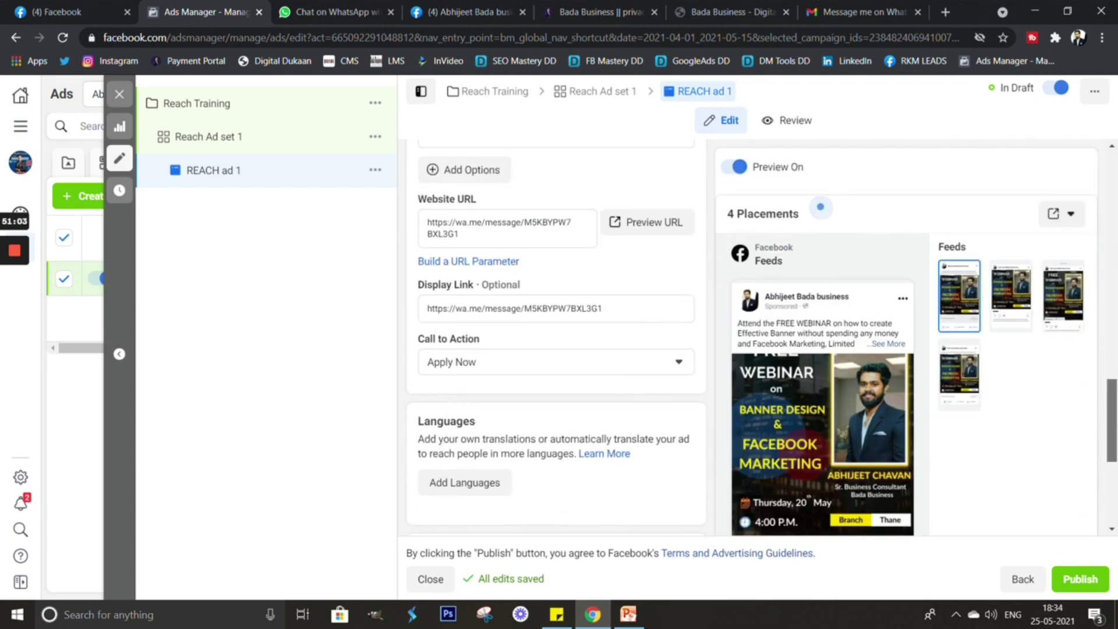
pyautogui.scroll(4, 556, 338)
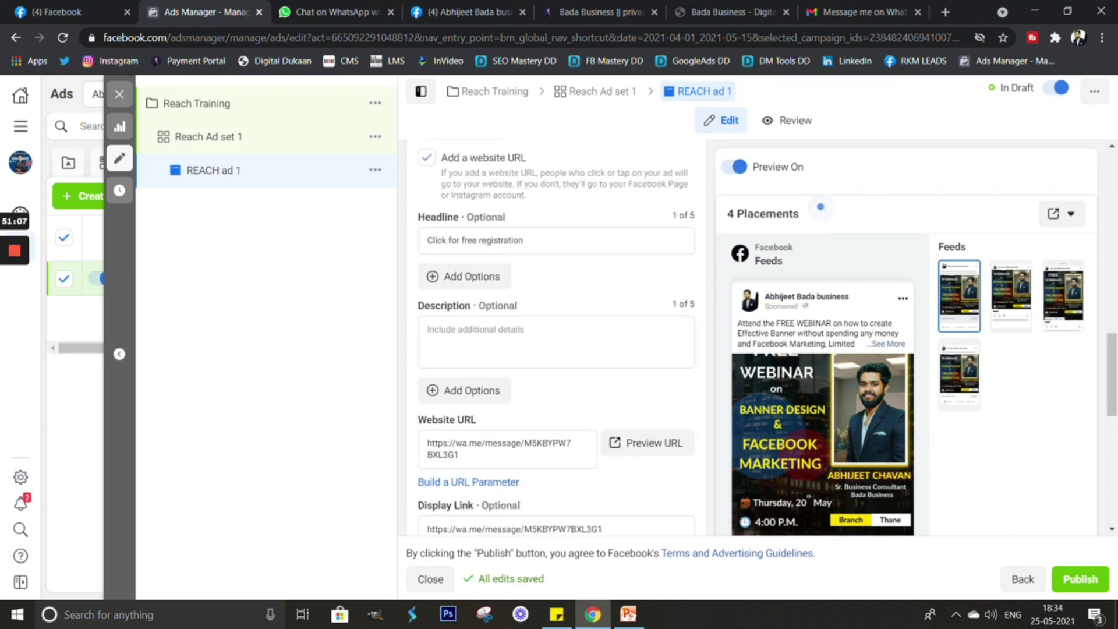
pyautogui.scroll(10, 556, 338)
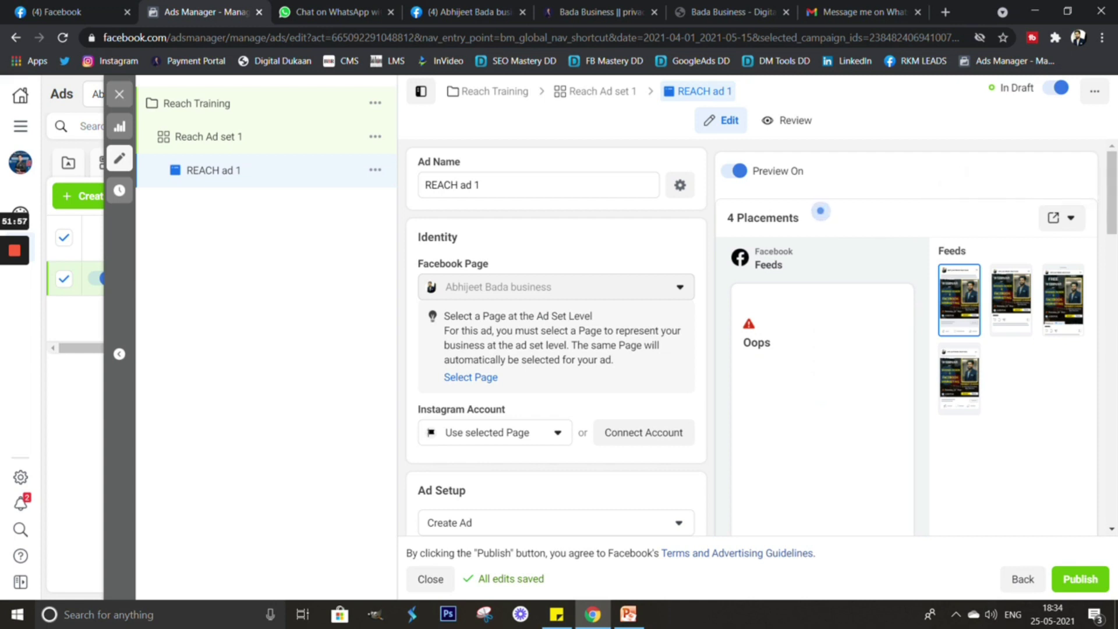
pyautogui.scroll(-5, 556, 338)
pyautogui.scroll(-5, 556, 337)
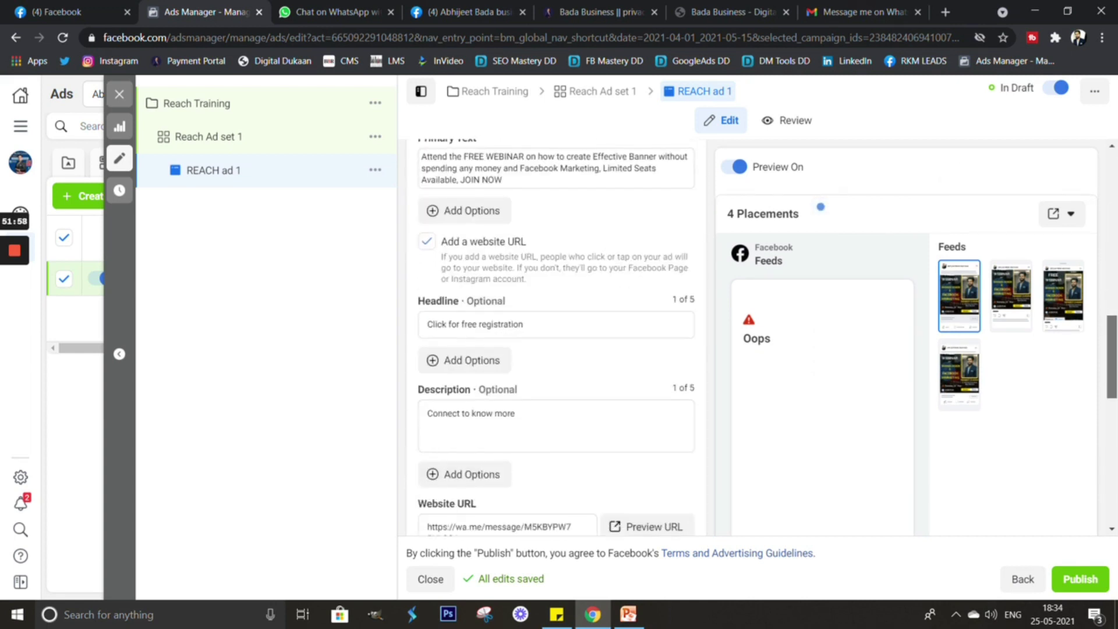
pyautogui.scroll(7, 556, 338)
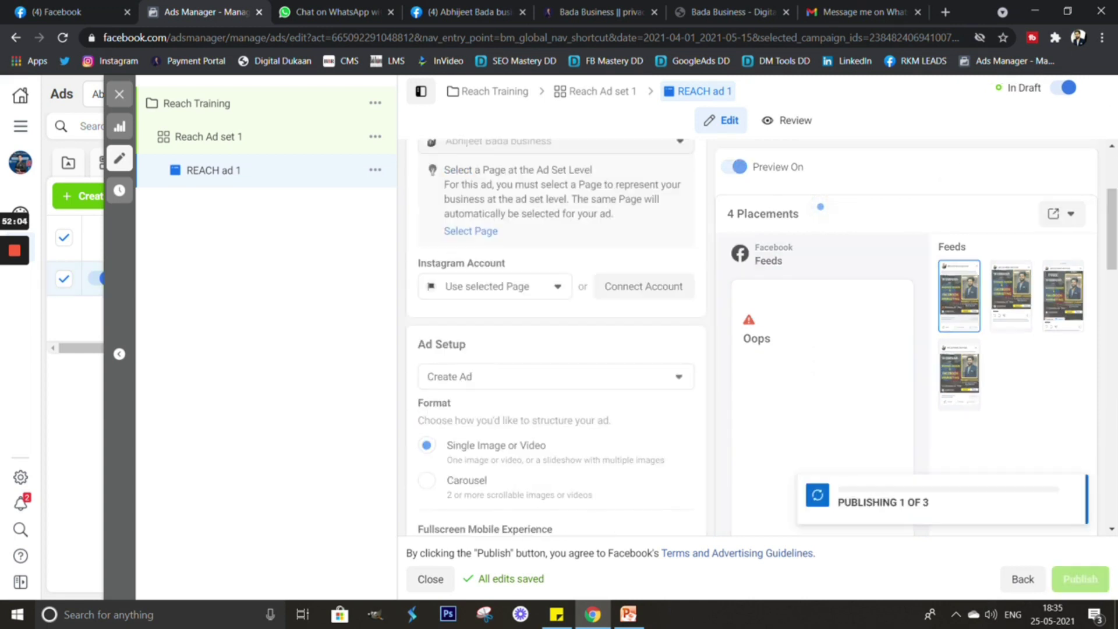